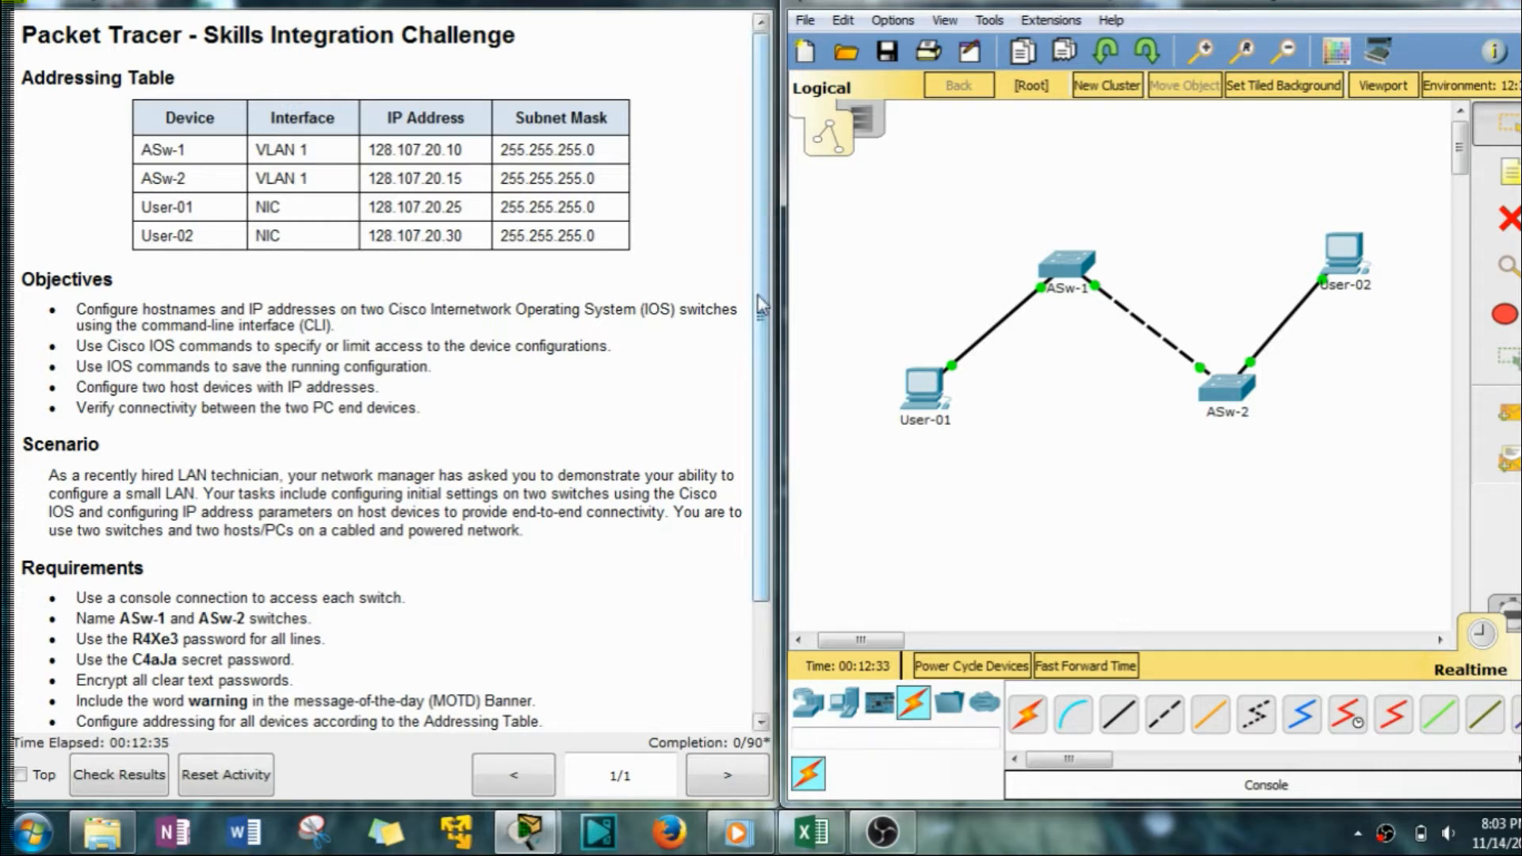
Open User-01's IP Configuration panel and position its window beside the instructions.
{"action": "left_click_drag", "start_coordinate": [891, 646], "coordinate": [898, 646]}
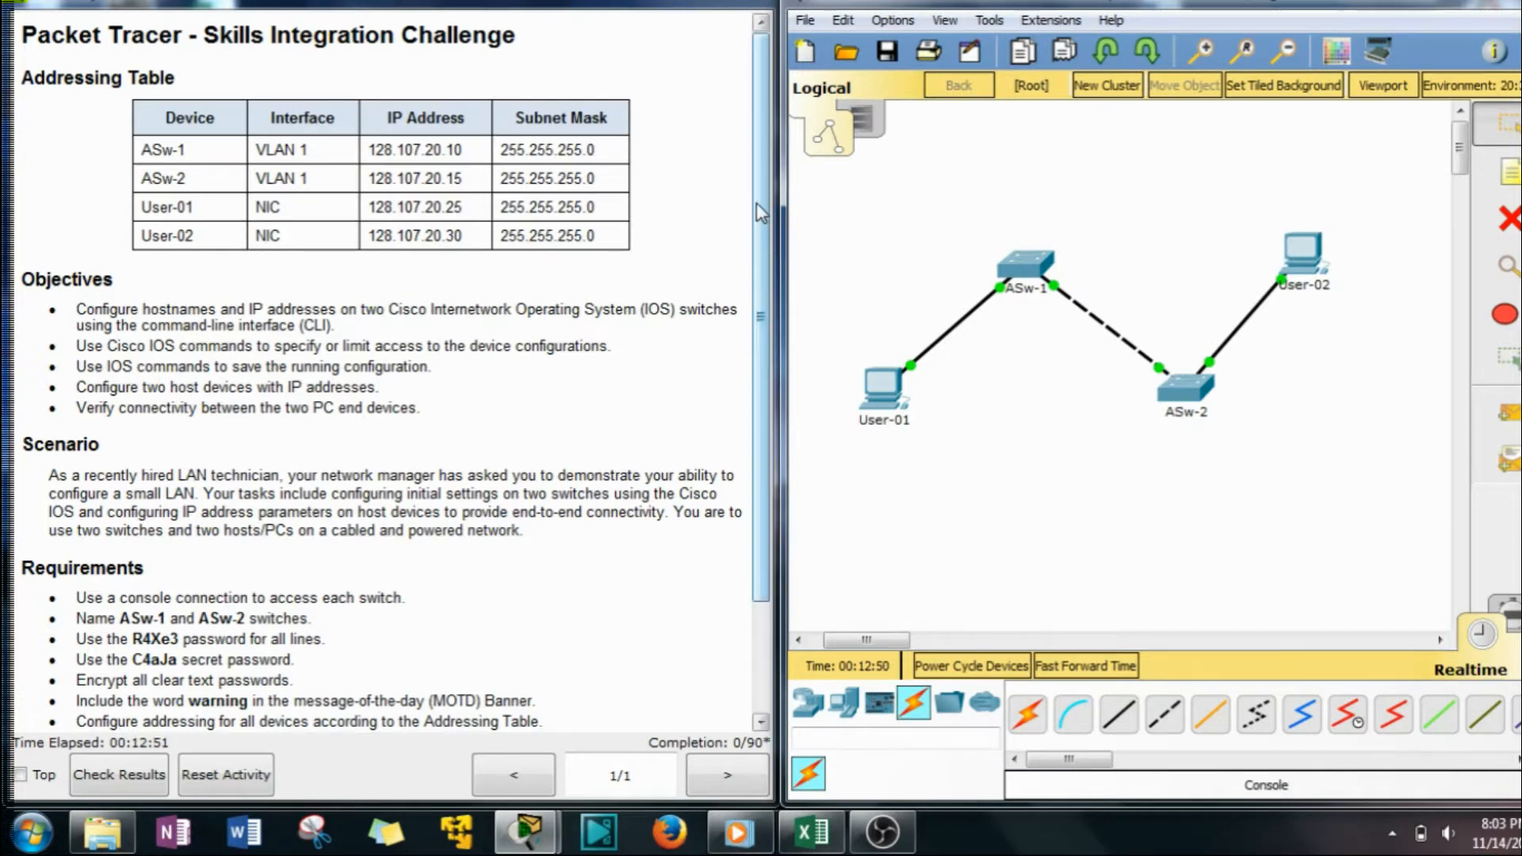
{"action": "left_click_drag", "start_coordinate": [762, 203], "coordinate": [764, 245]}
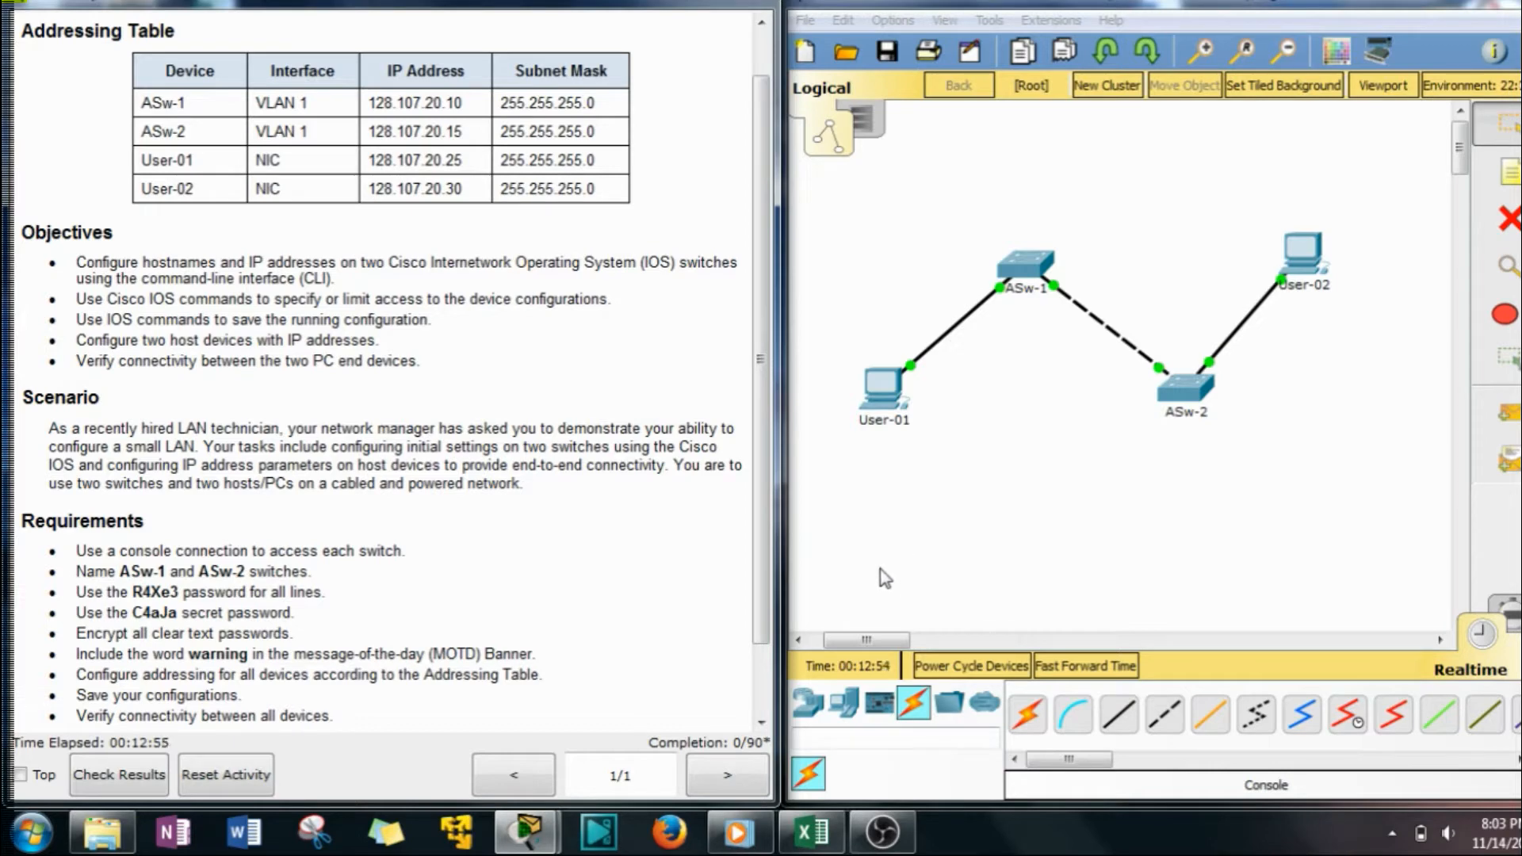
{"action": "double_click", "coordinate": [881, 389]}
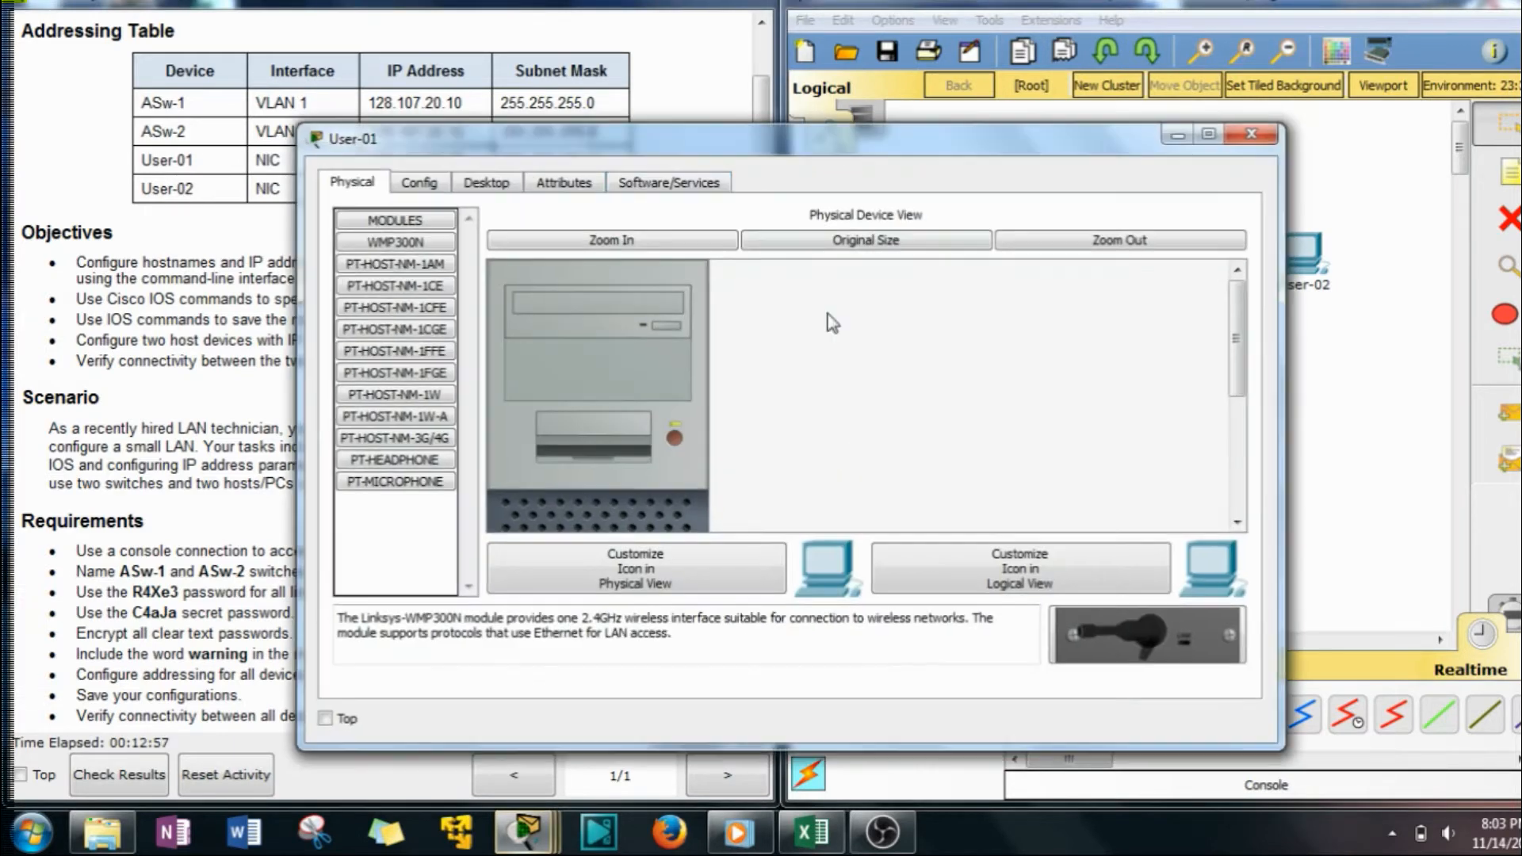
{"action": "left_click_drag", "start_coordinate": [300, 219], "coordinate": [656, 236]}
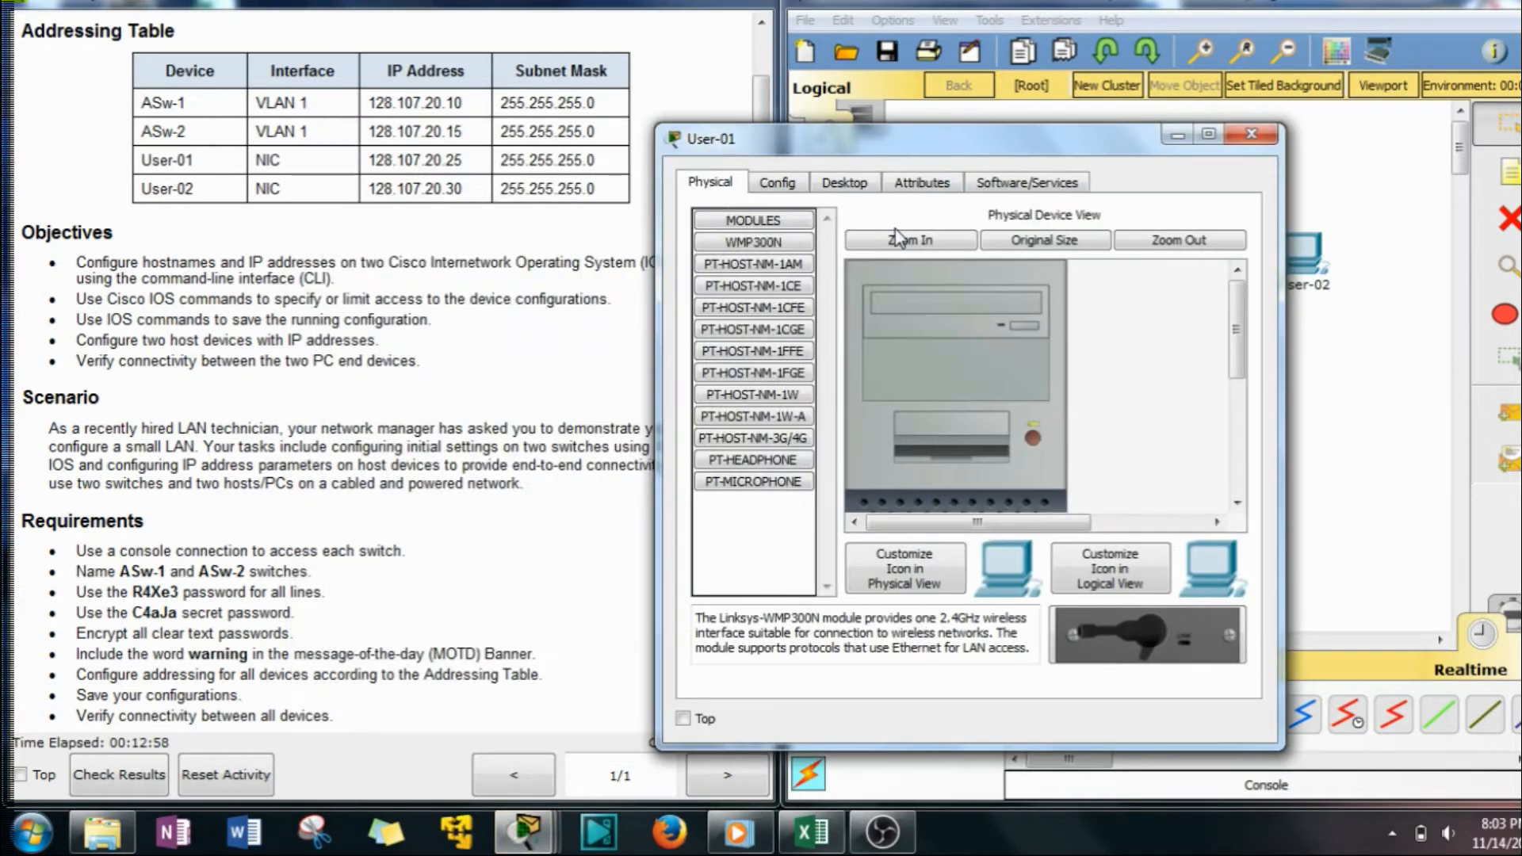
{"action": "left_click", "coordinate": [828, 184]}
{"action": "left_click", "coordinate": [749, 242]}
{"action": "left_click_drag", "start_coordinate": [793, 137], "coordinate": [938, 77]}
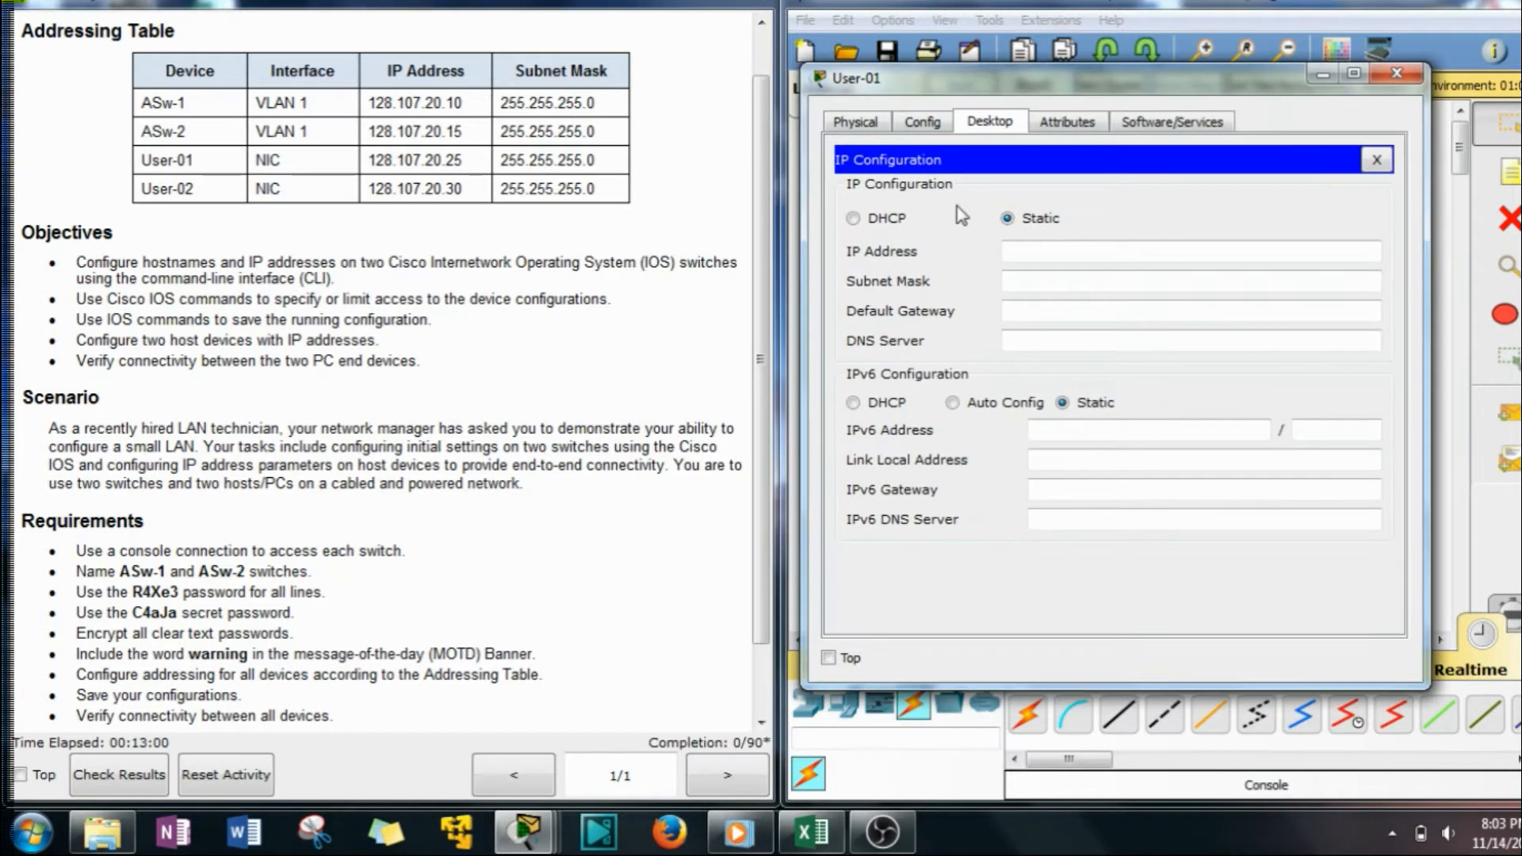
Give User-01 static IP 128.107.20.25 with mask 255.255.255.0 and close its window.
{"action": "left_click", "coordinate": [1038, 246]}
{"action": "type", "text": "172.16"}
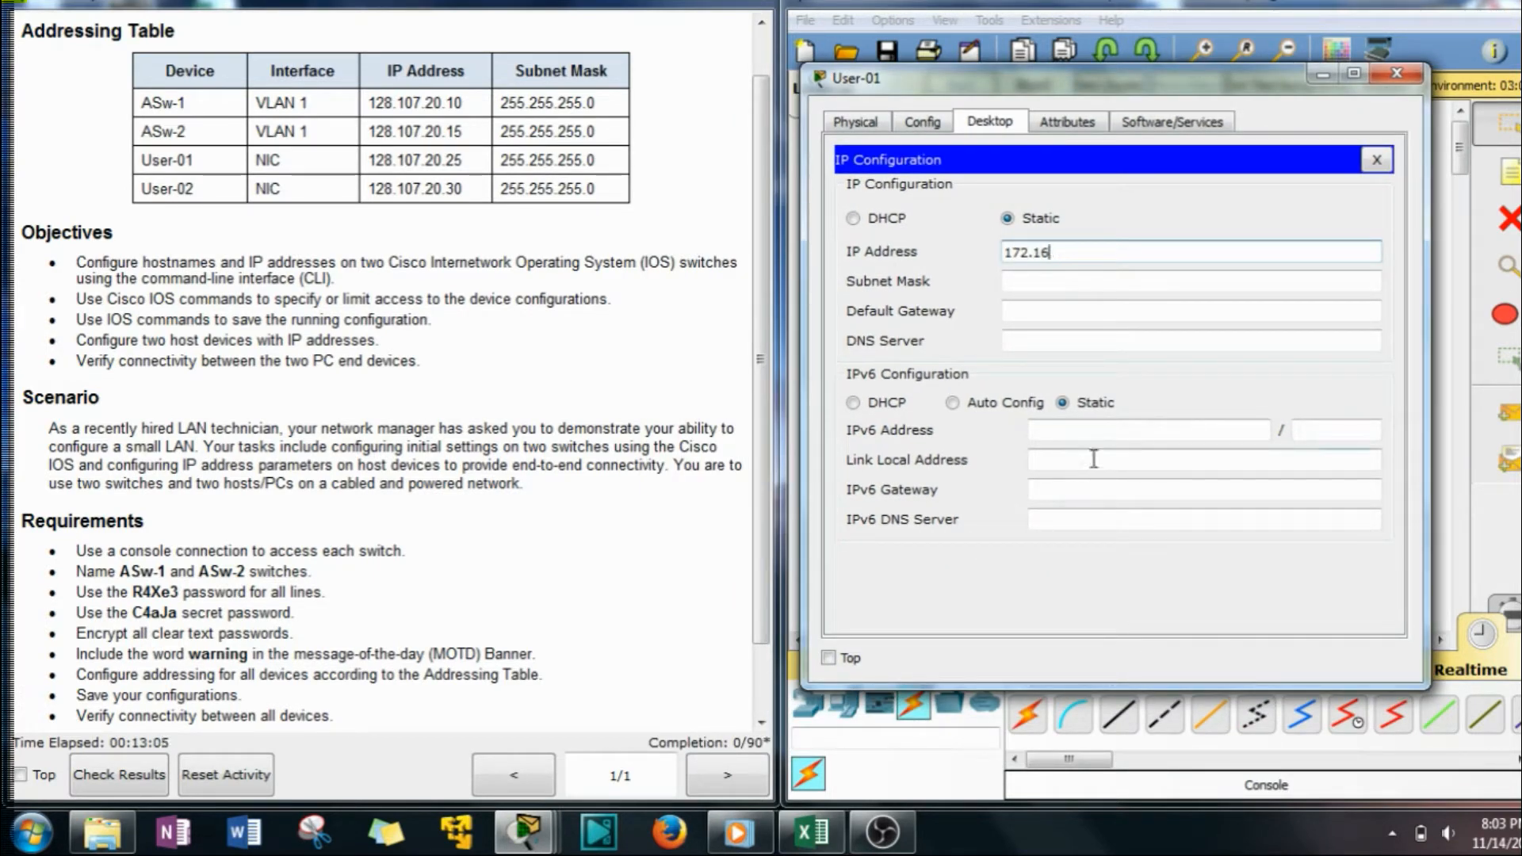
{"action": "key", "text": "BackSpace"}
{"action": "key", "text": "BackSpace"}
{"action": "key", "text": "BackSpace"}
{"action": "key", "text": "BackSpace"}
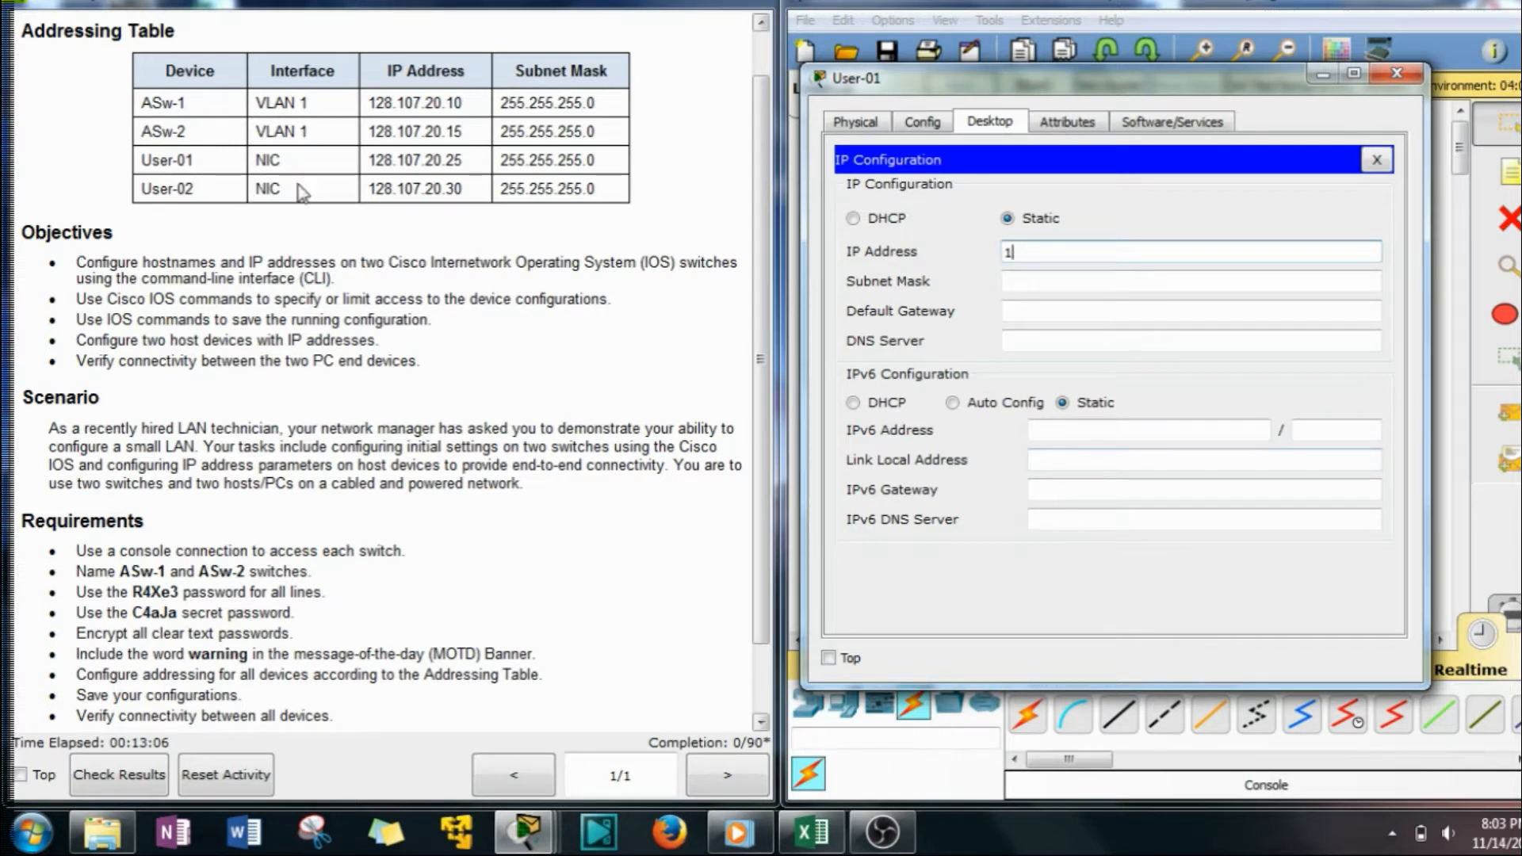
{"action": "type", "text": "28.107.20.25"}
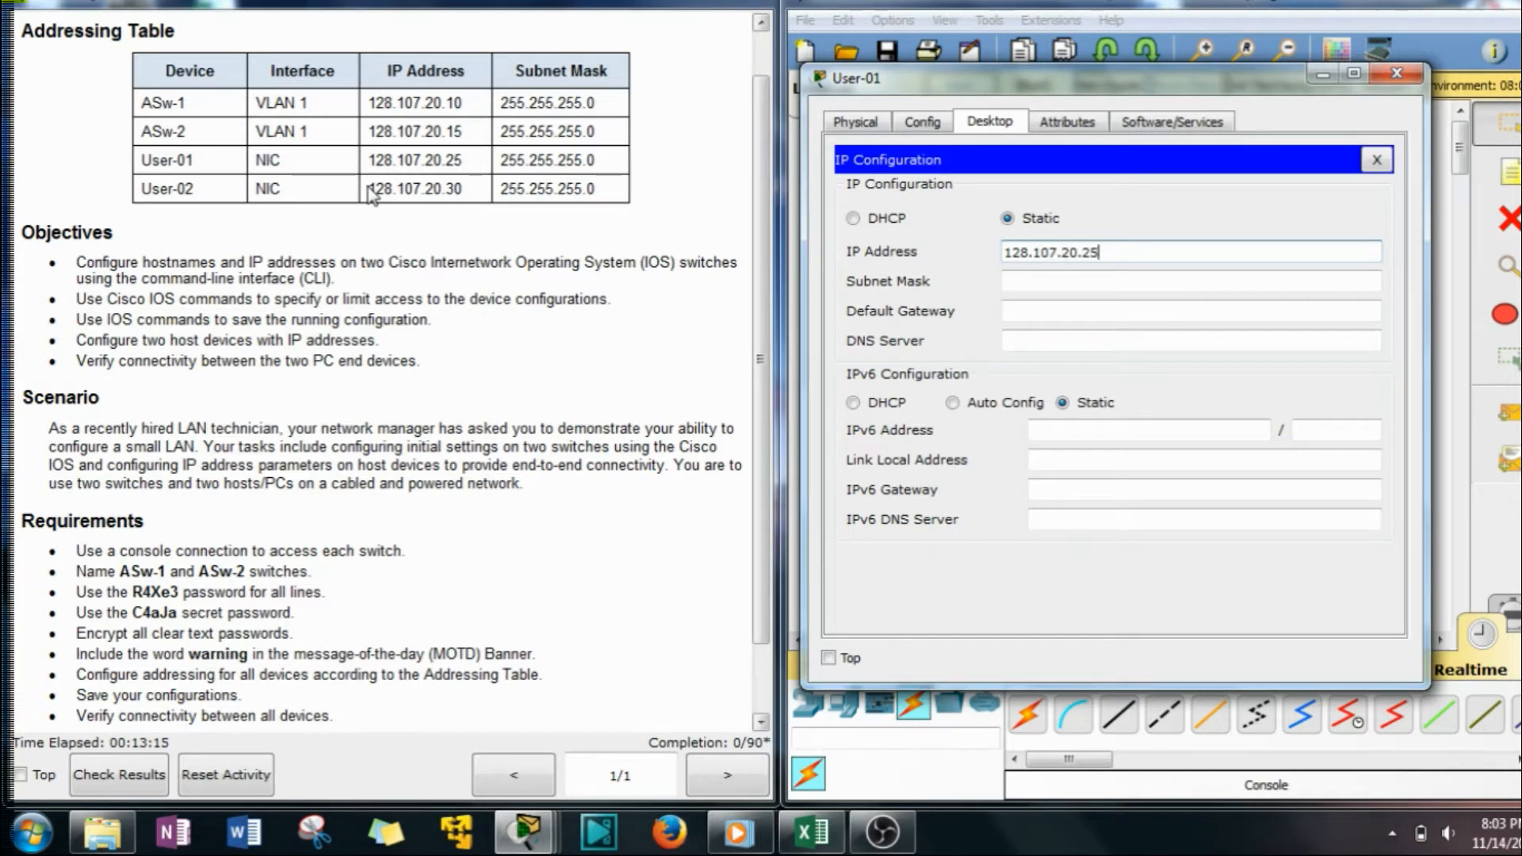
{"action": "key", "text": "Tab"}
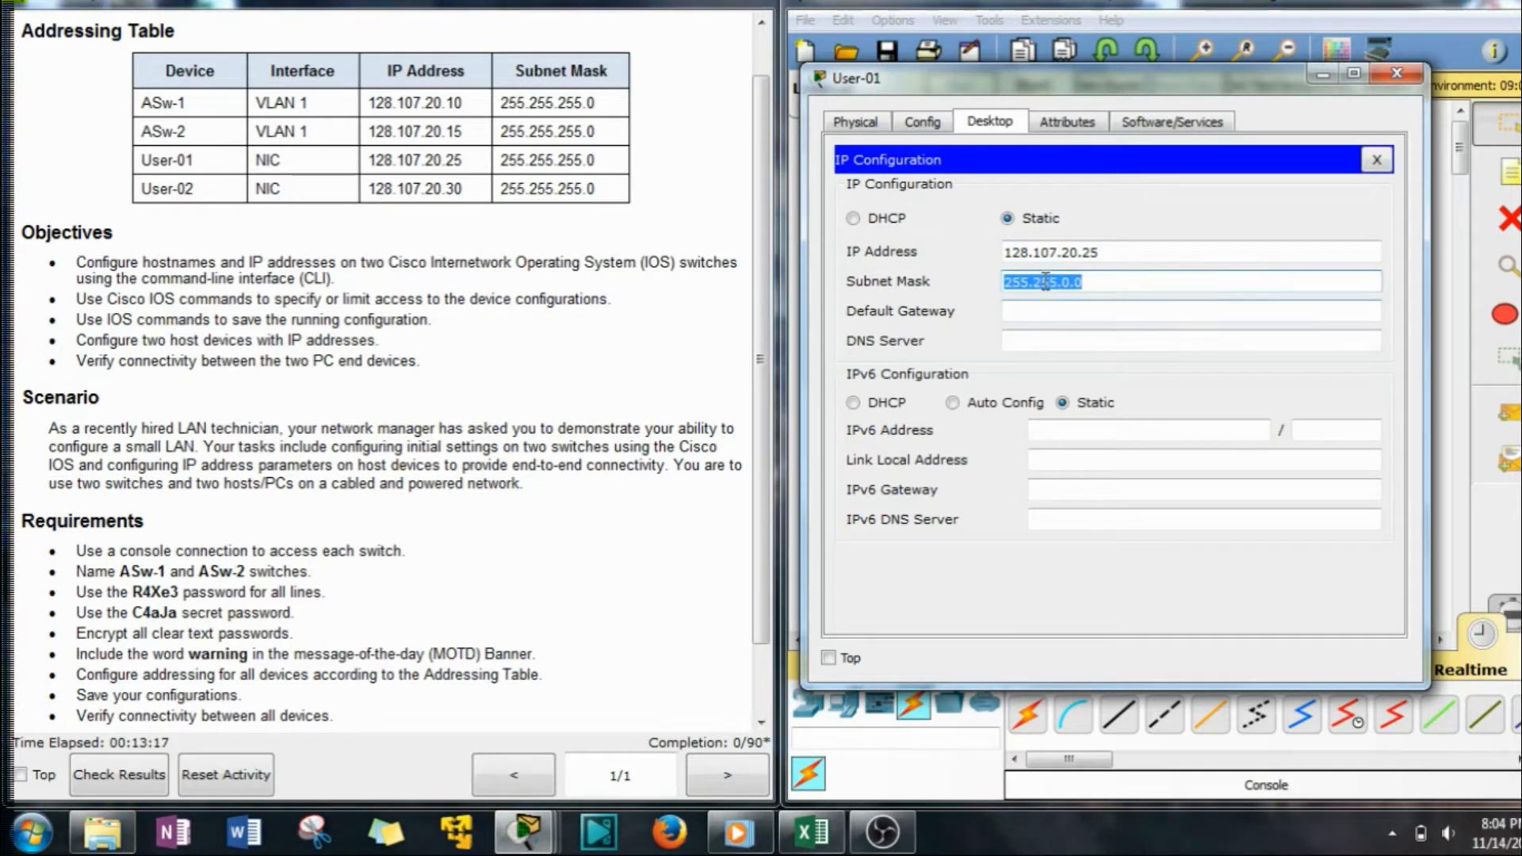
{"action": "left_click_drag", "start_coordinate": [1074, 285], "coordinate": [1063, 286]}
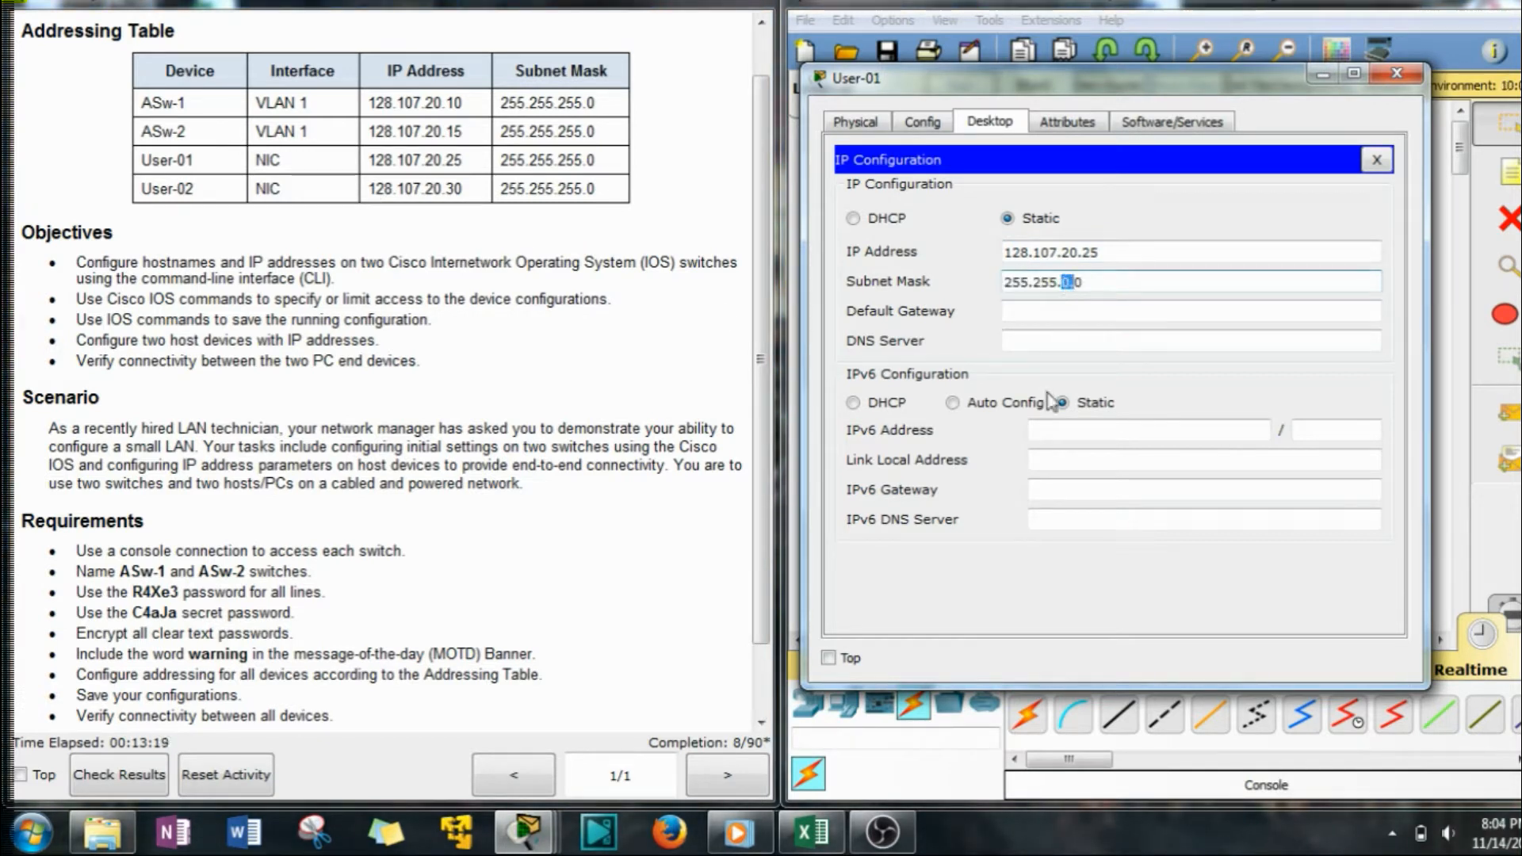
{"action": "type", "text": "255"}
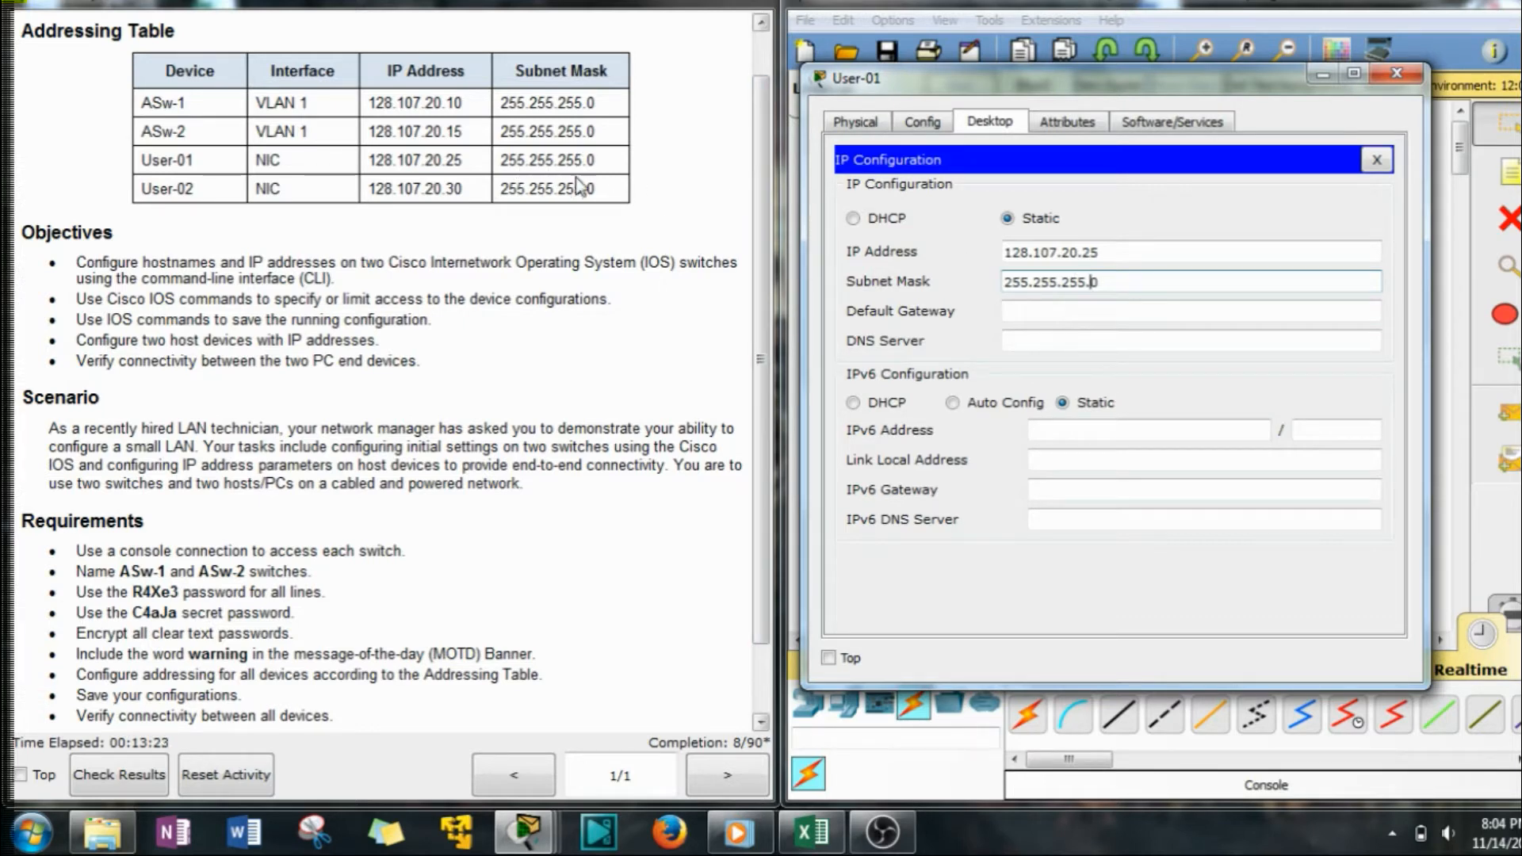
{"action": "type", "text": "."}
{"action": "key", "text": "Tab"}
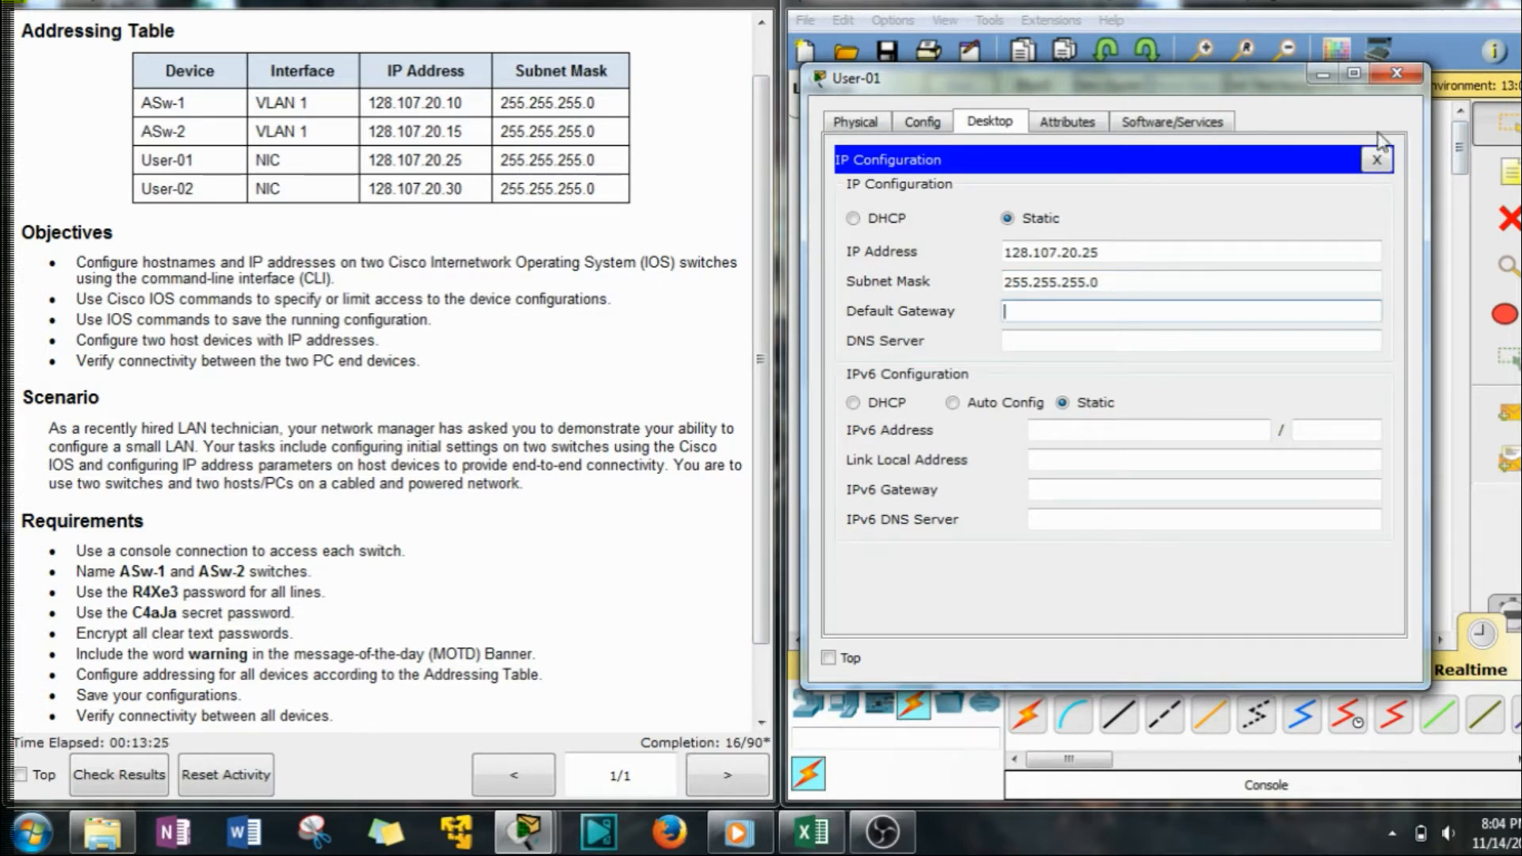
{"action": "left_click", "coordinate": [1401, 73]}
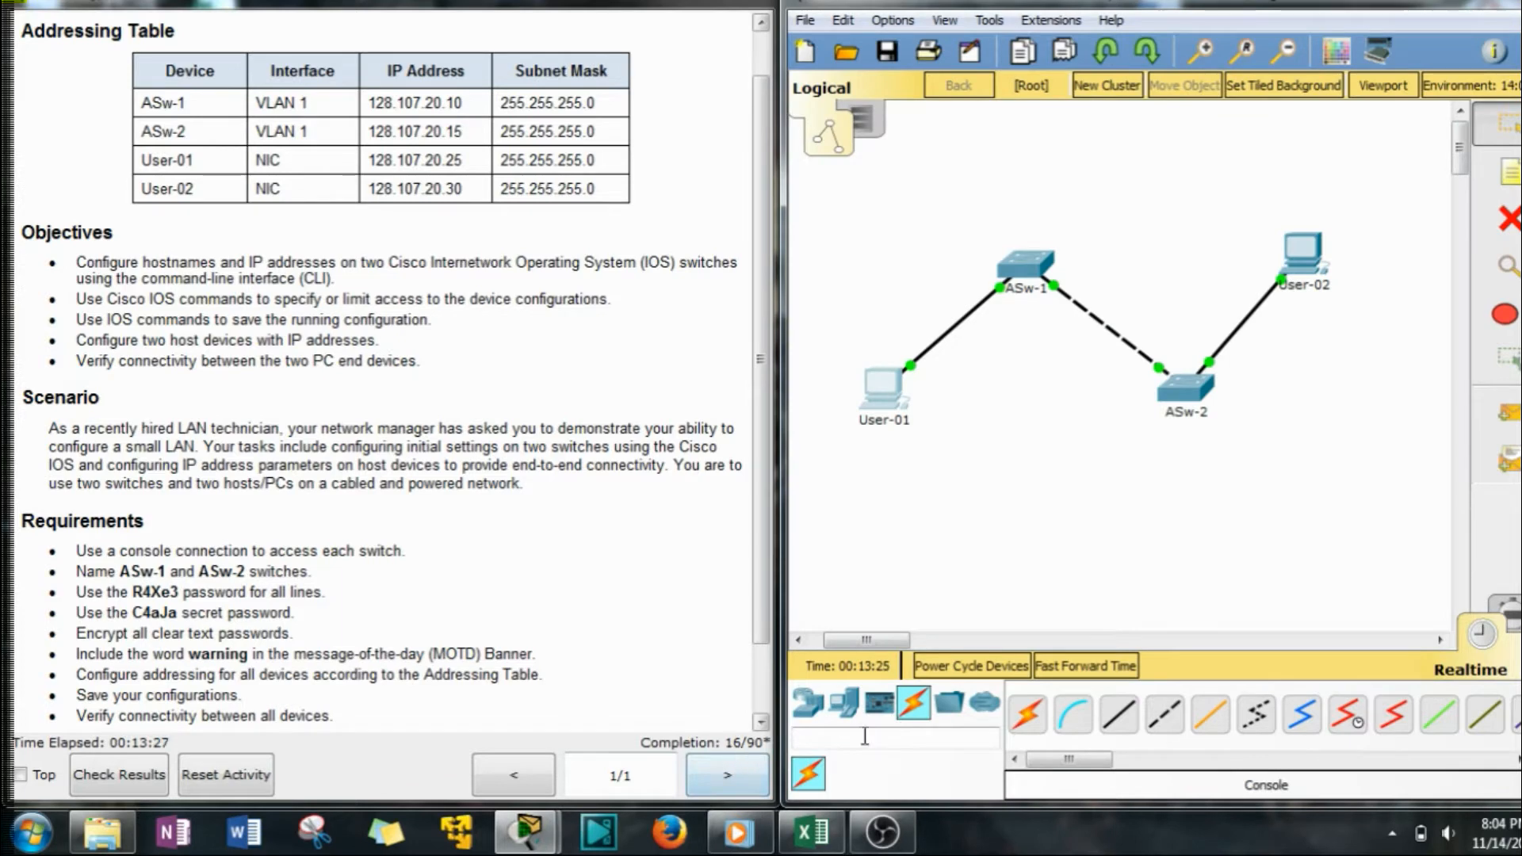
{"action": "left_click", "coordinate": [1303, 252]}
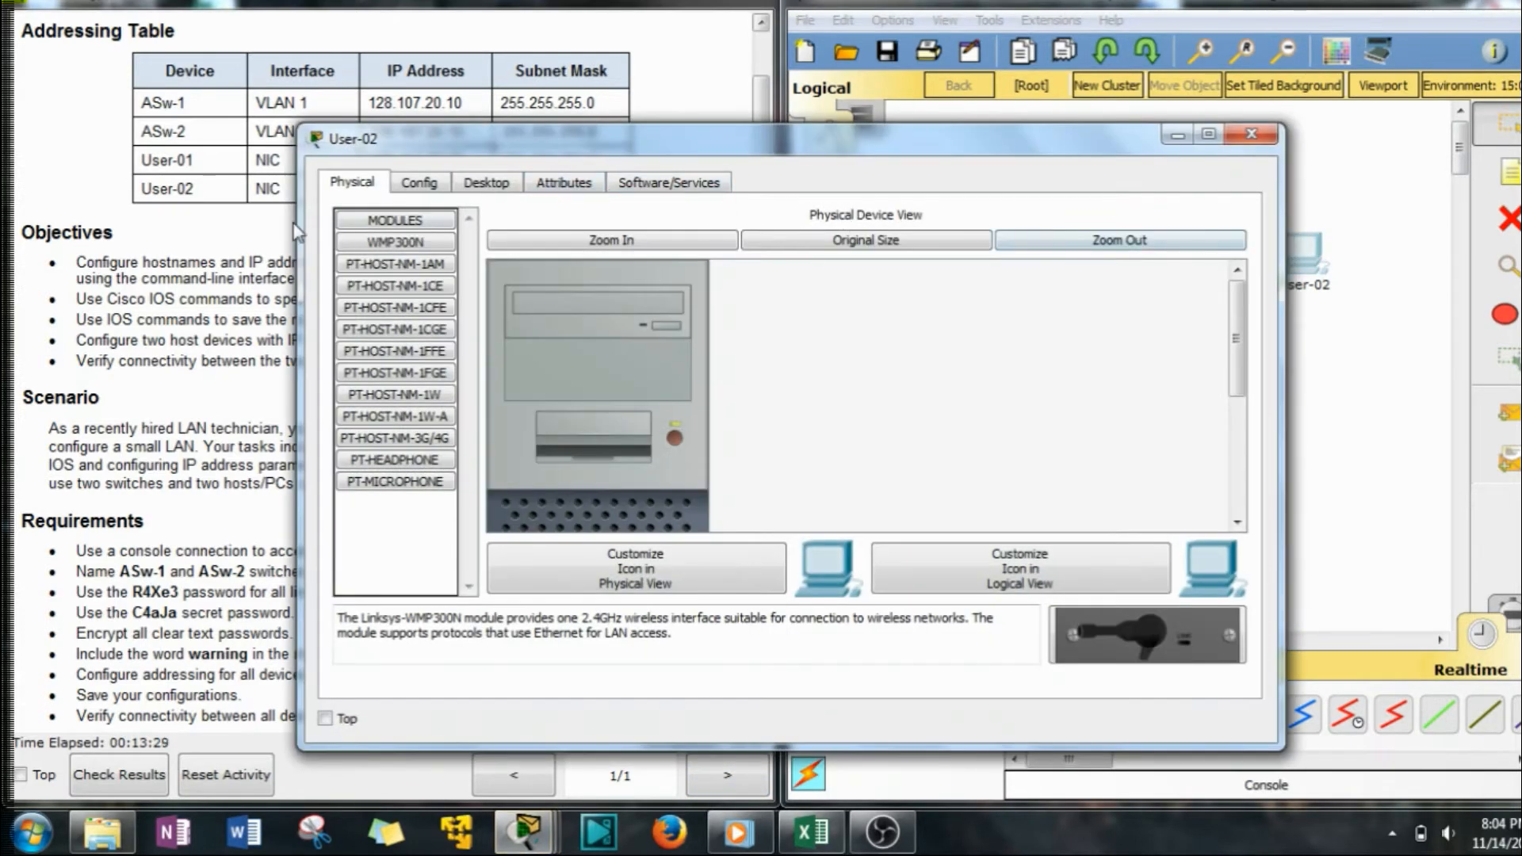
Assign User-02 static IP 128.107.20.30 with mask 255.255.255.0 via IP Configuration, then close it.
{"action": "left_click_drag", "start_coordinate": [413, 138], "coordinate": [852, 90]}
{"action": "left_click", "coordinate": [925, 134]}
{"action": "left_click", "coordinate": [839, 204]}
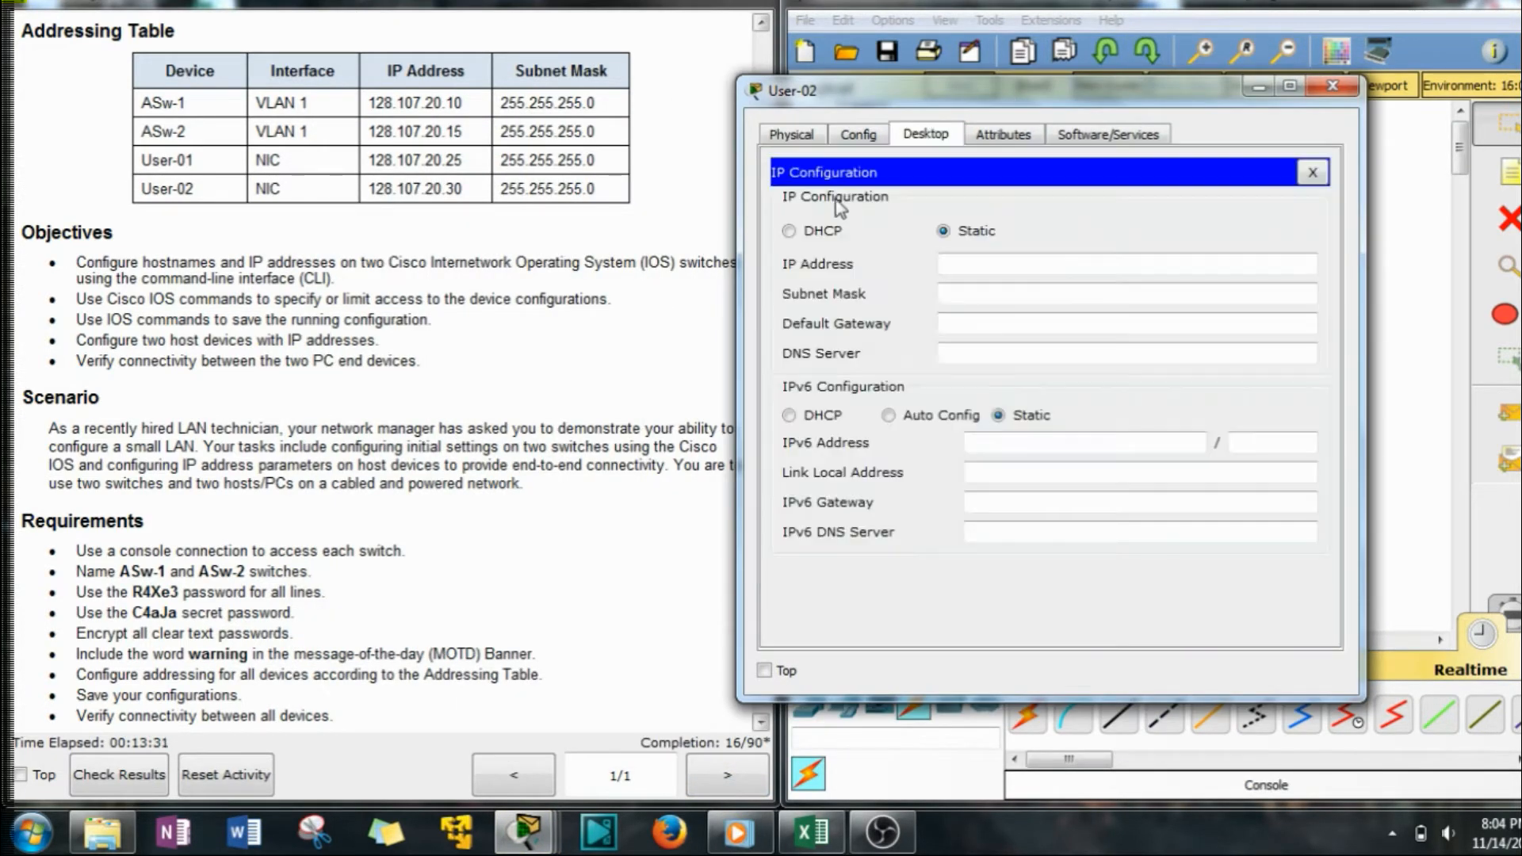
{"action": "left_click", "coordinate": [963, 274]}
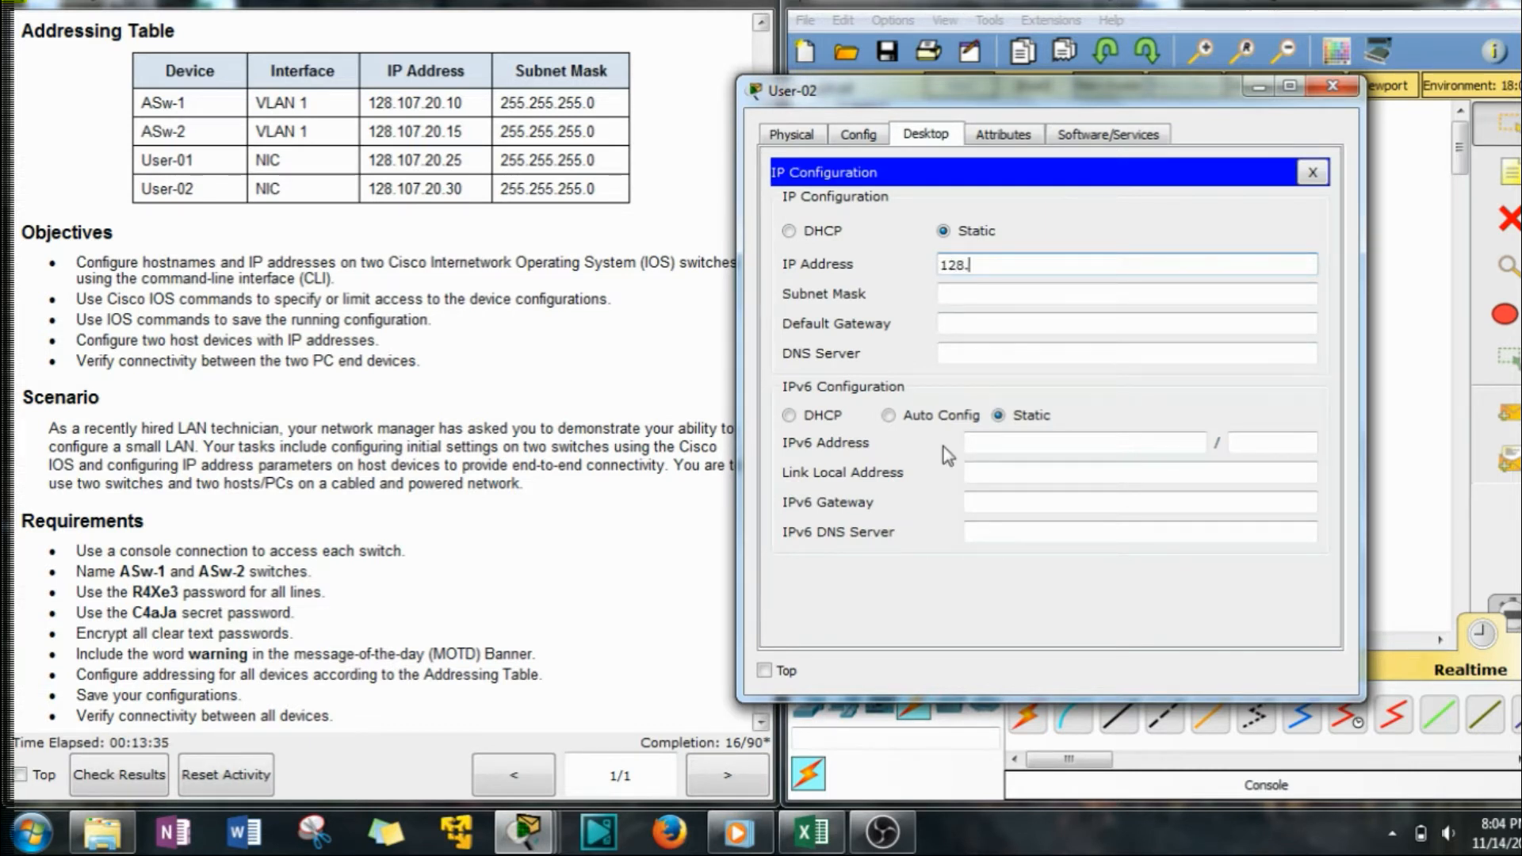
{"action": "type", "text": "128.107.20.30"}
{"action": "key", "text": "Tab"}
{"action": "left_click", "coordinate": [1013, 294]}
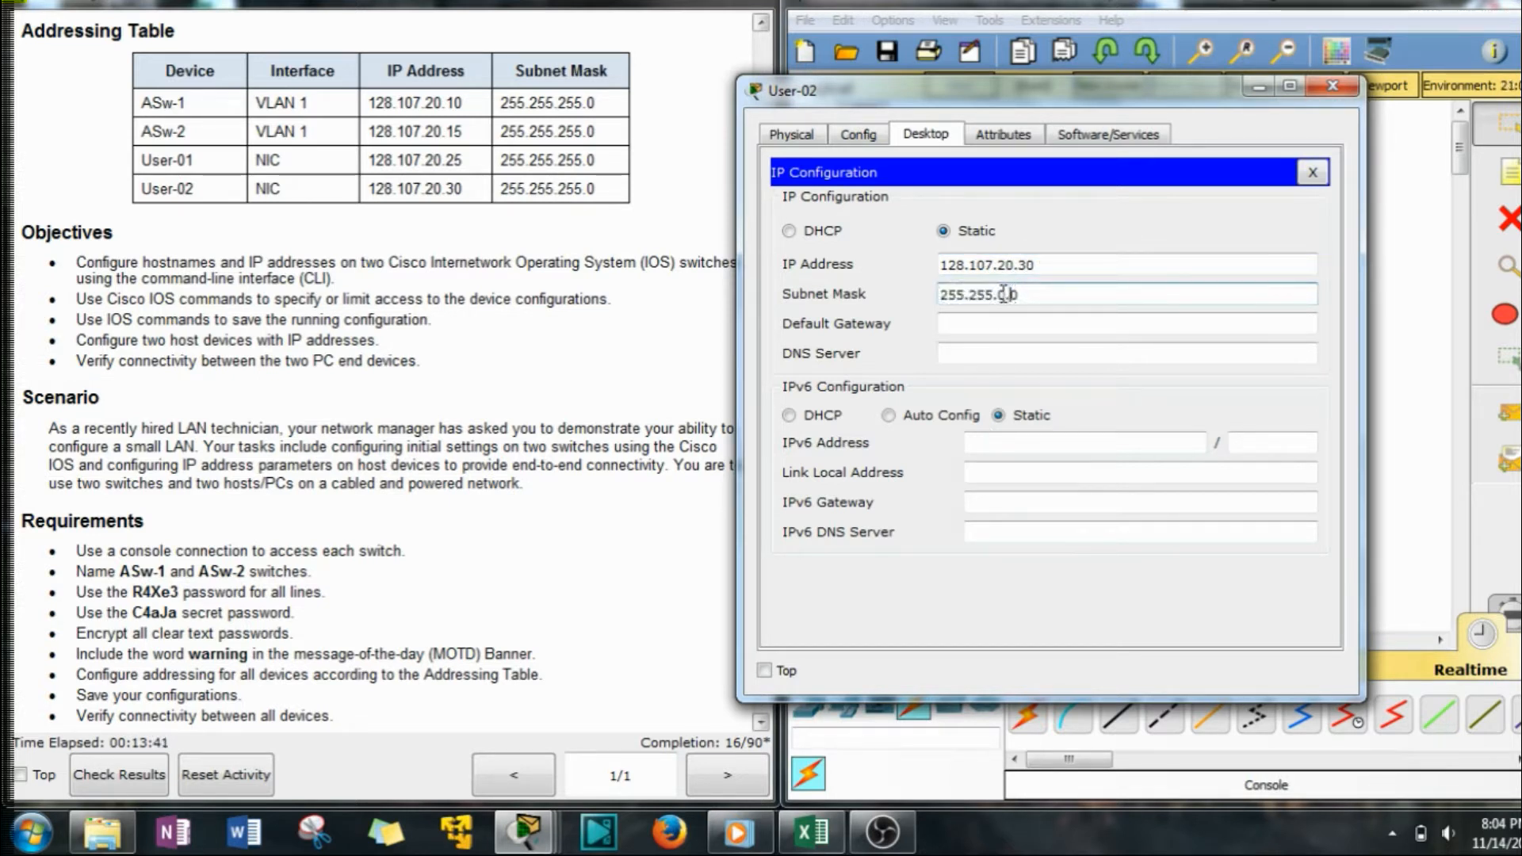
{"action": "key", "text": "BackSpace"}
{"action": "type", "text": "255"}
{"action": "left_click", "coordinate": [1021, 321]}
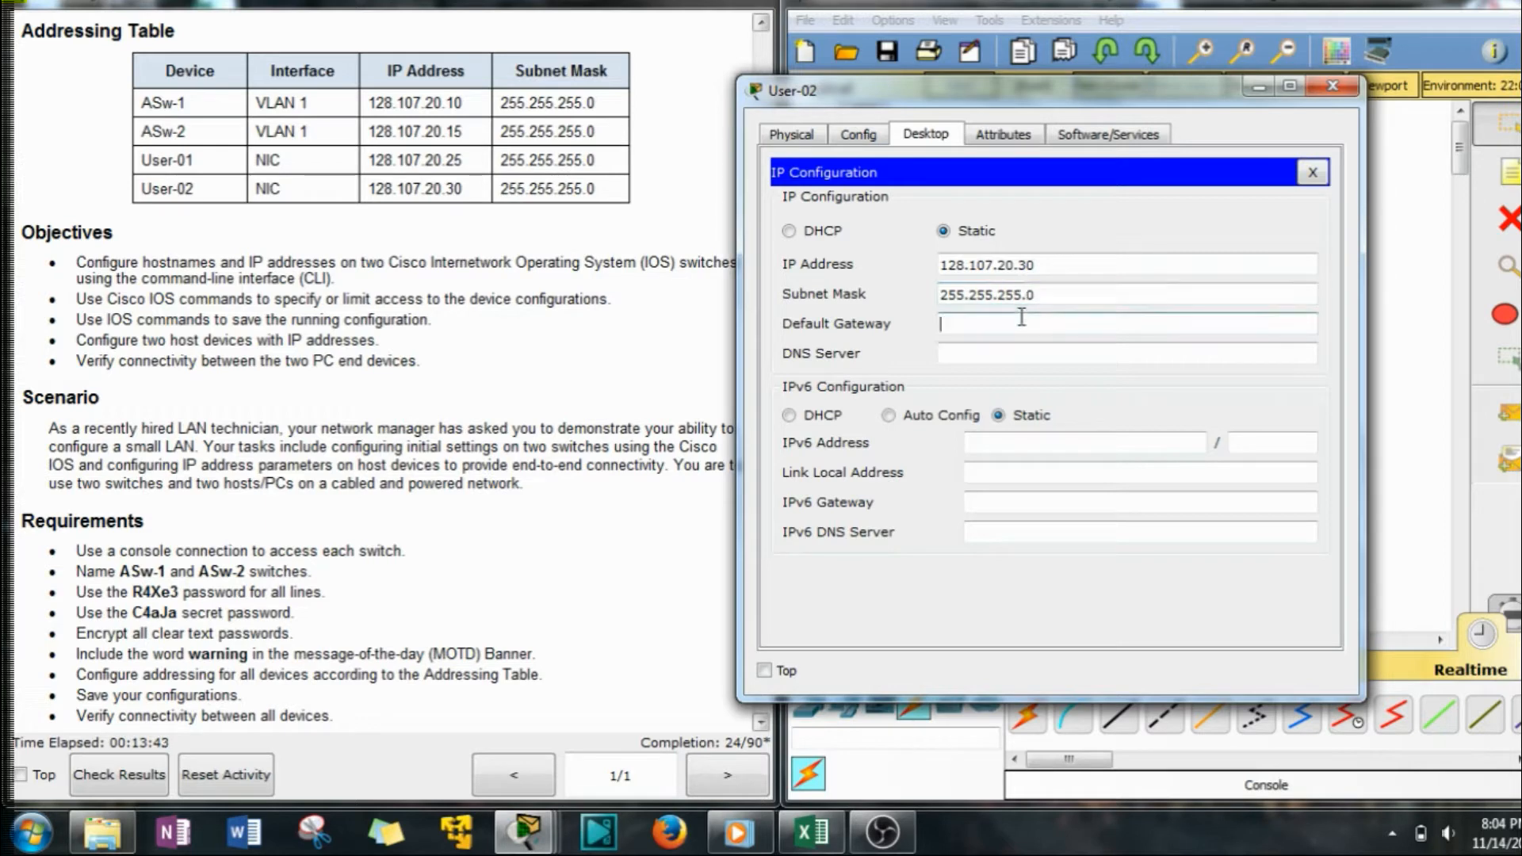
{"action": "left_click", "coordinate": [1335, 89]}
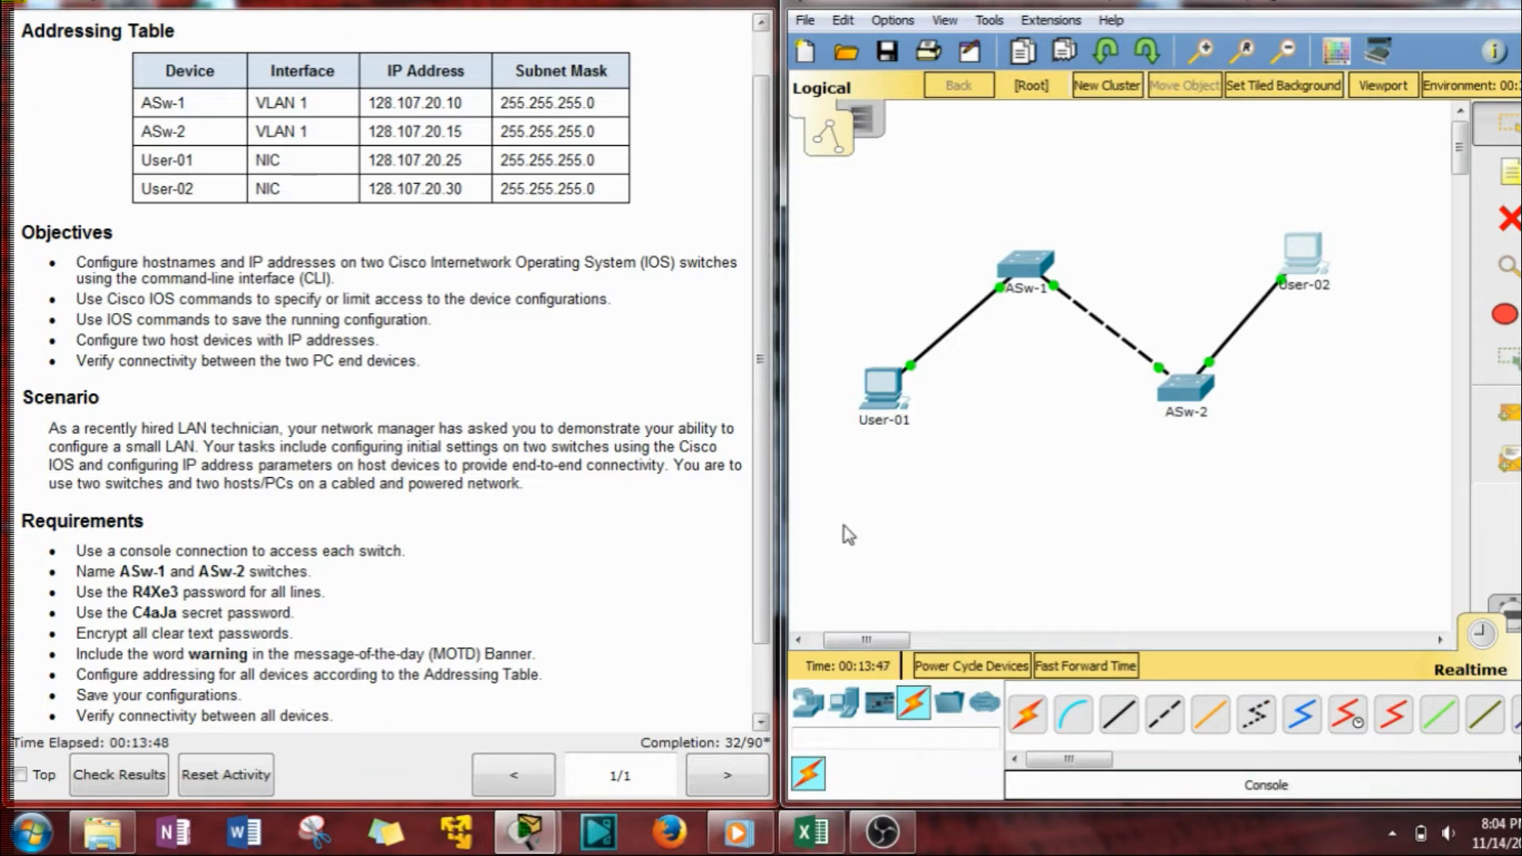
Run a console cable from User-01's RS 232 port to switch ASw-1's console port.
{"action": "left_click", "coordinate": [342, 535]}
{"action": "scroll", "coordinate": [342, 539], "scroll_direction": "down", "scroll_amount": 2}
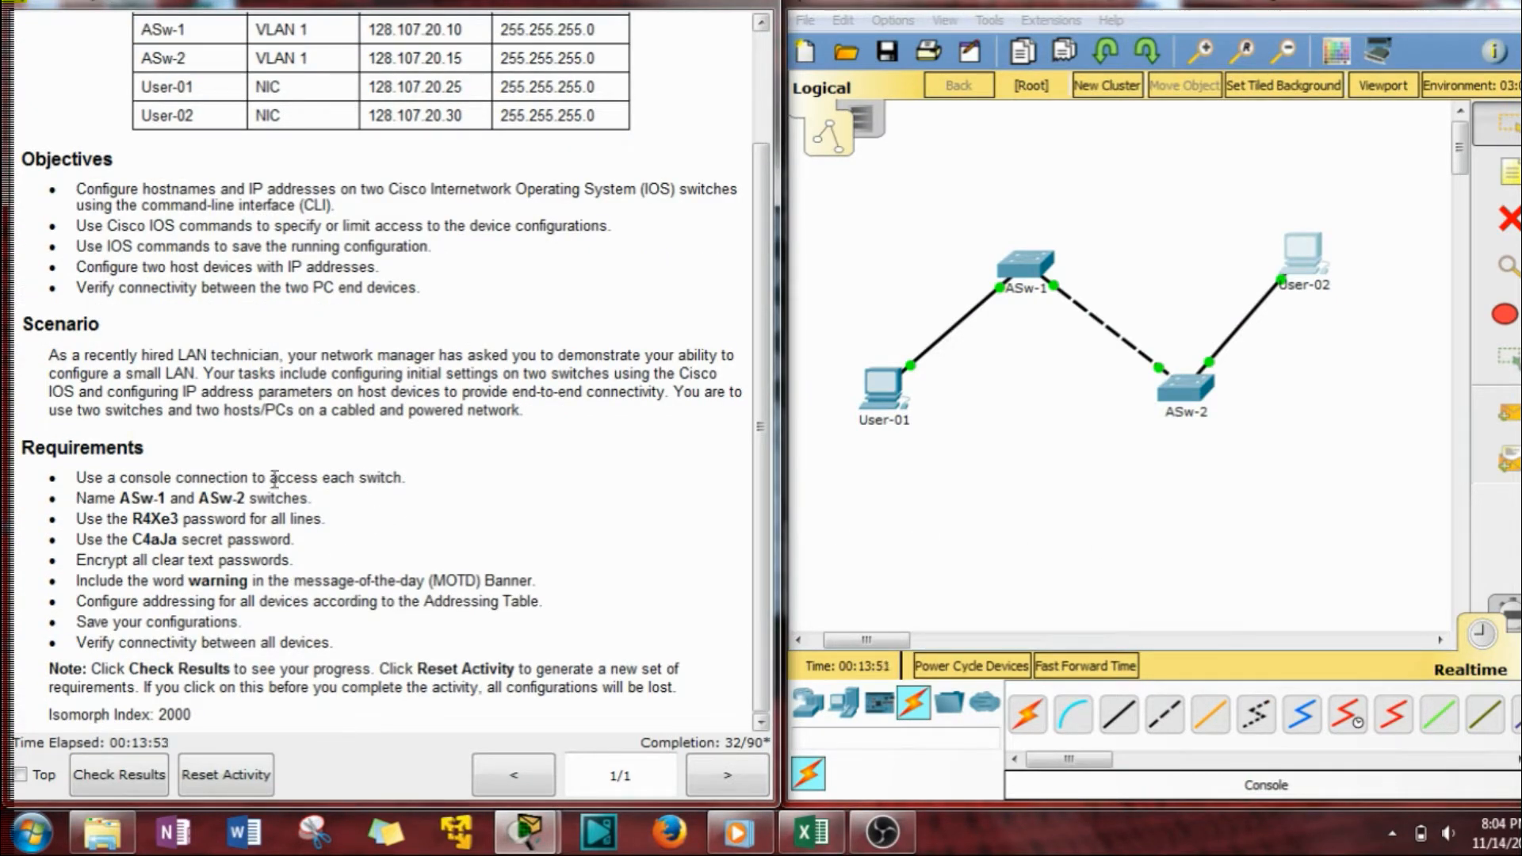
{"action": "left_click", "coordinate": [915, 707]}
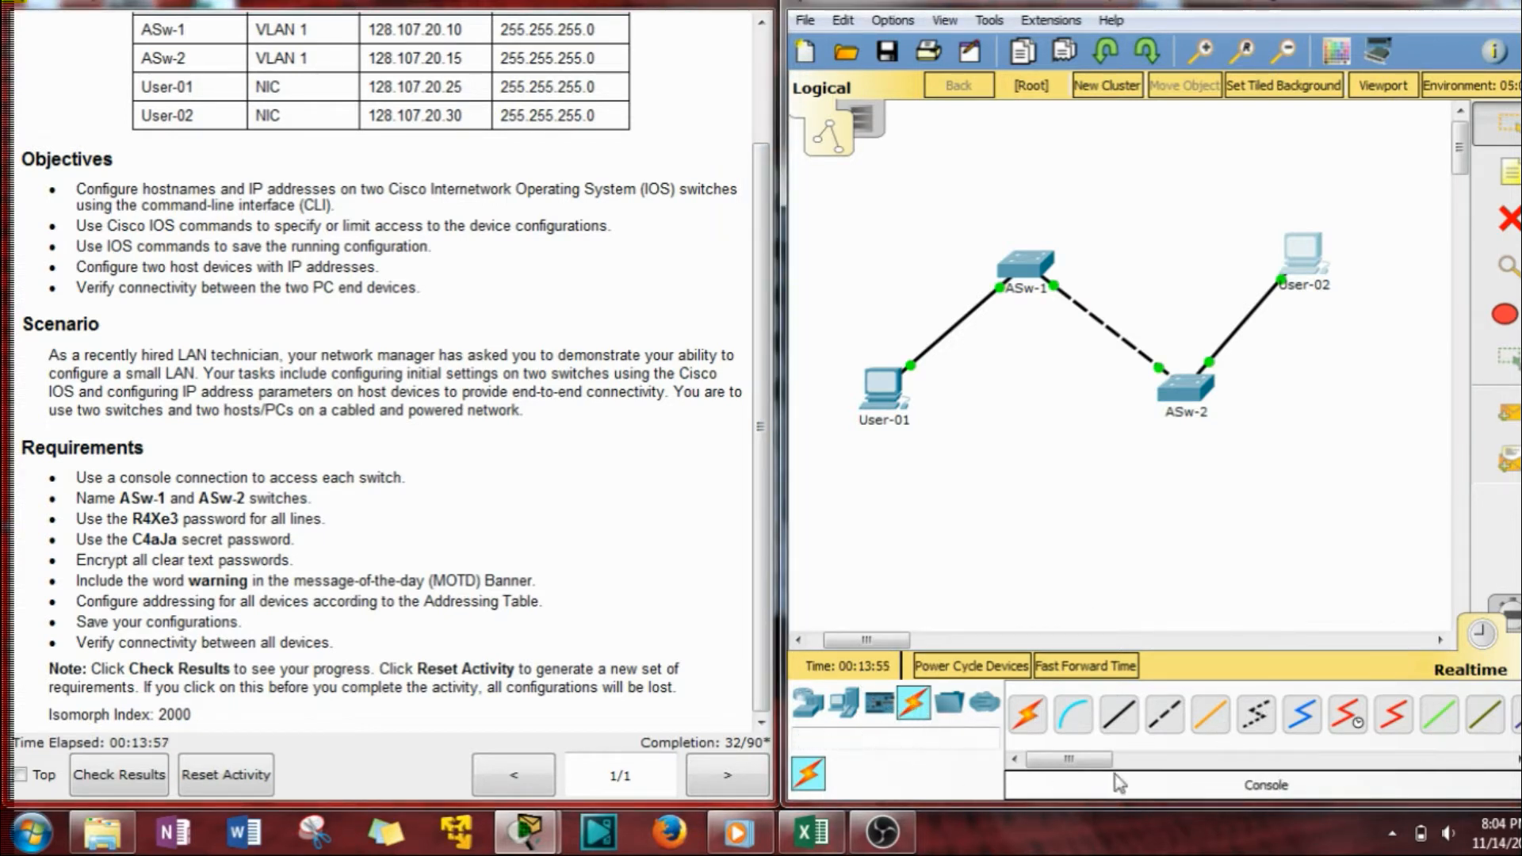
{"action": "left_click", "coordinate": [1069, 722]}
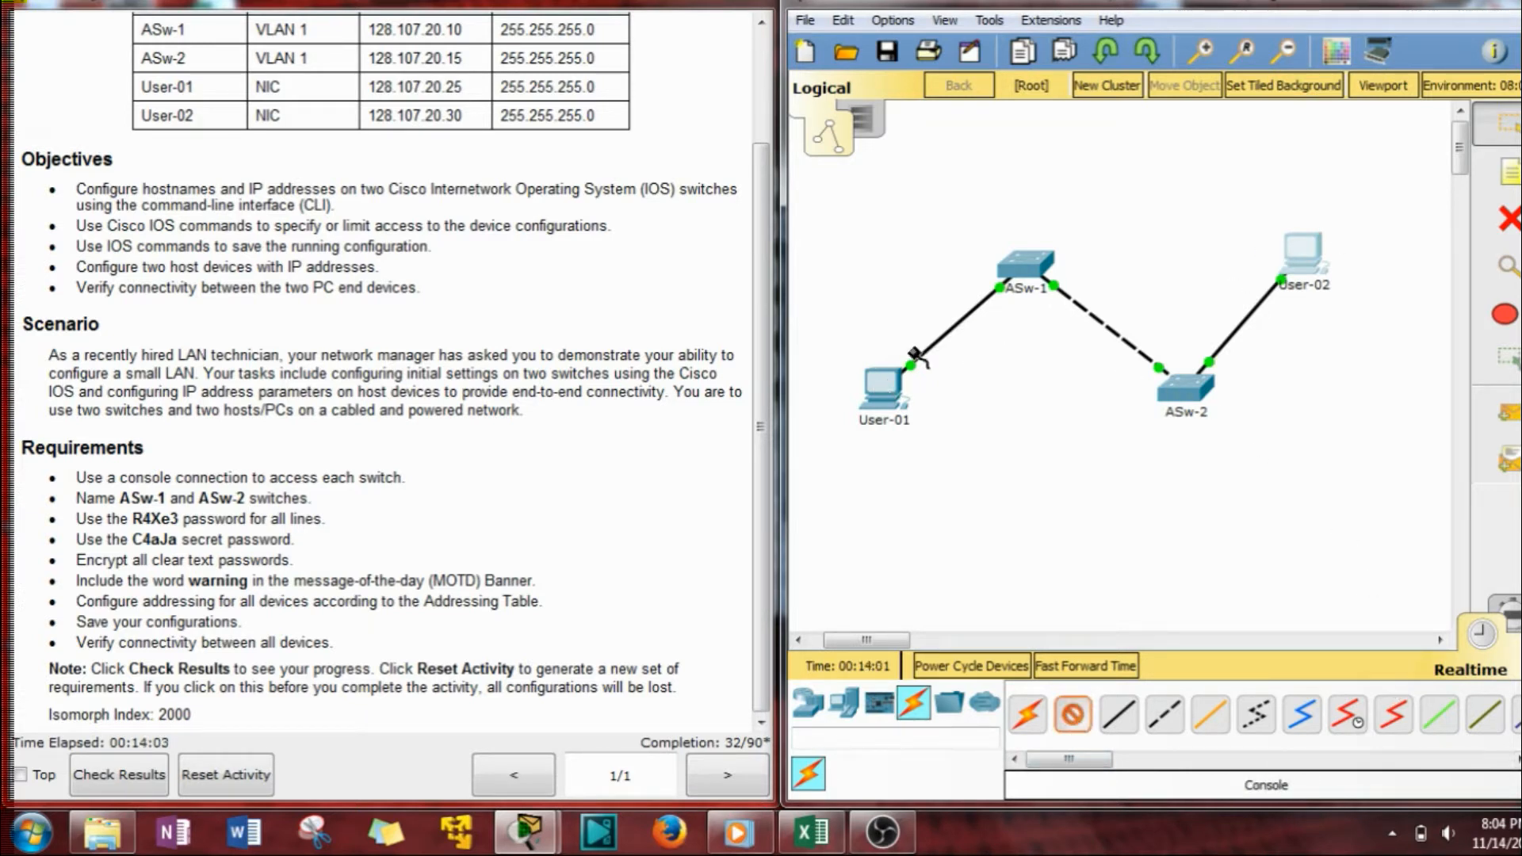
{"action": "left_click", "coordinate": [881, 418]}
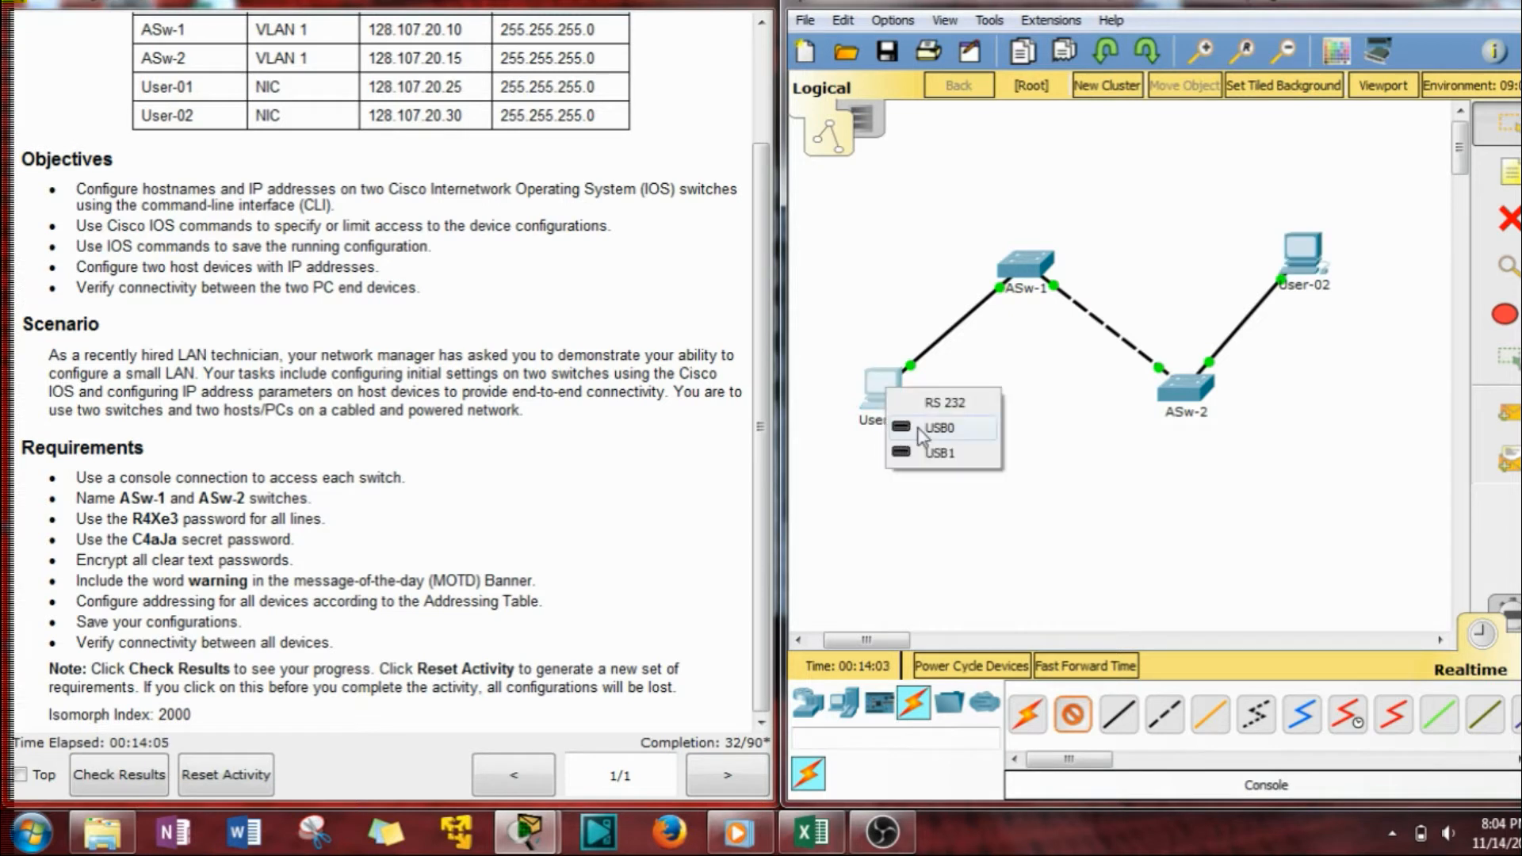
{"action": "left_click", "coordinate": [962, 408]}
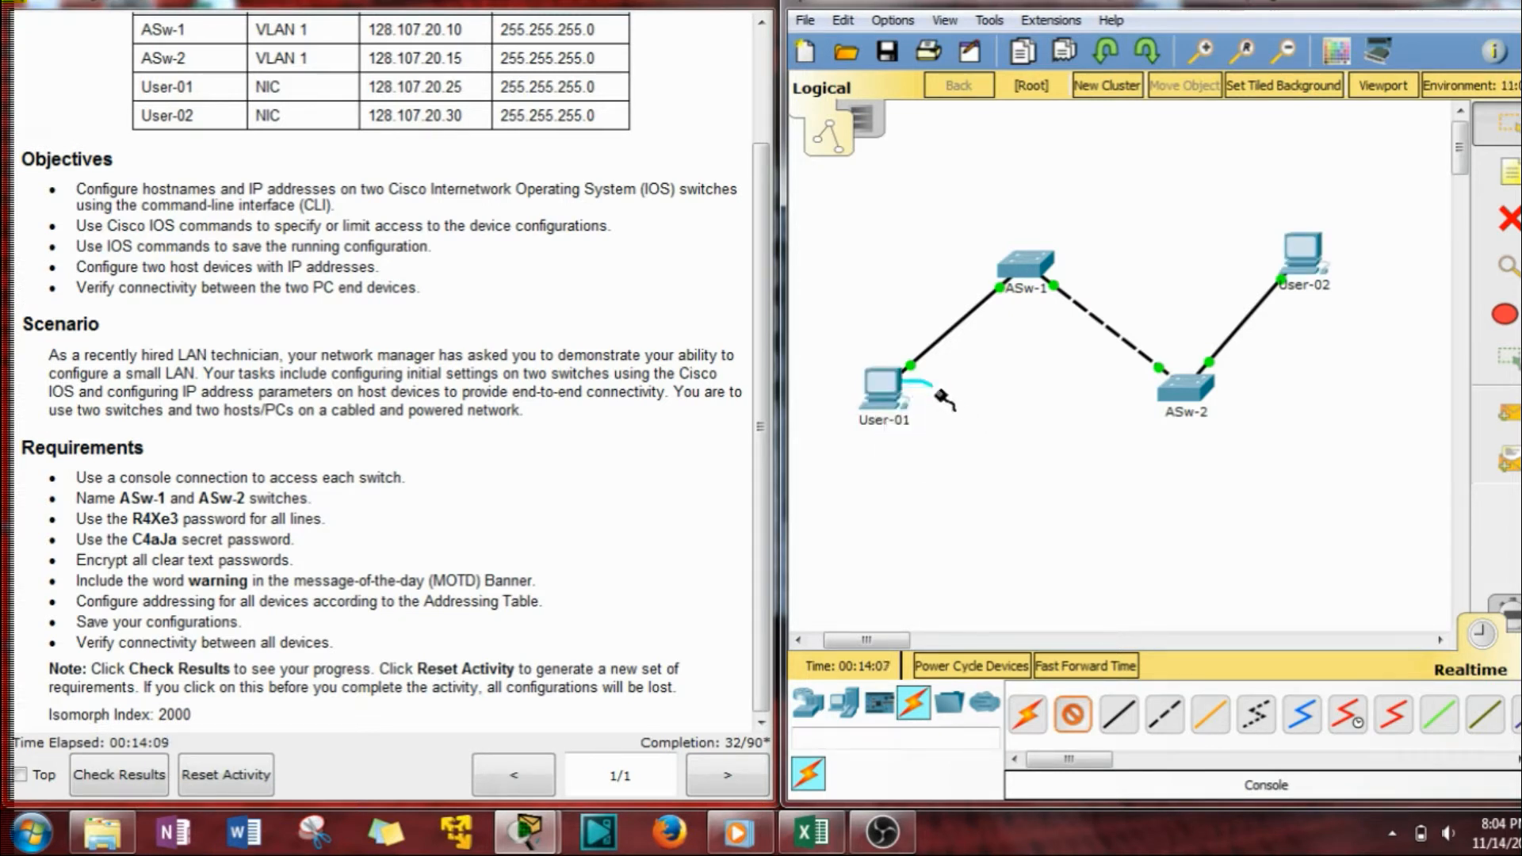
{"action": "left_click", "coordinate": [1017, 269]}
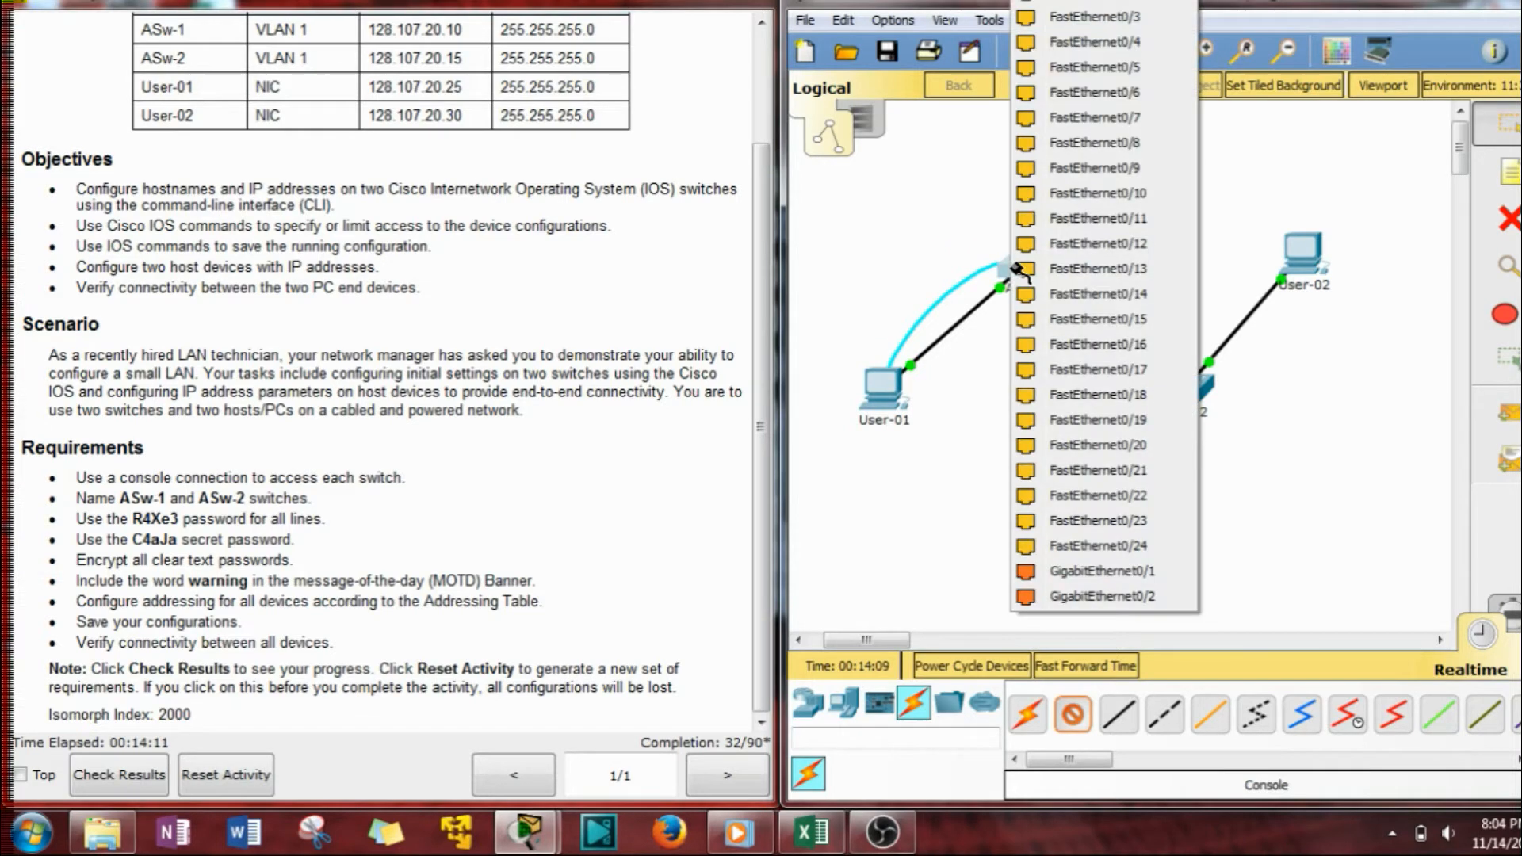
{"action": "left_click", "coordinate": [1078, 6]}
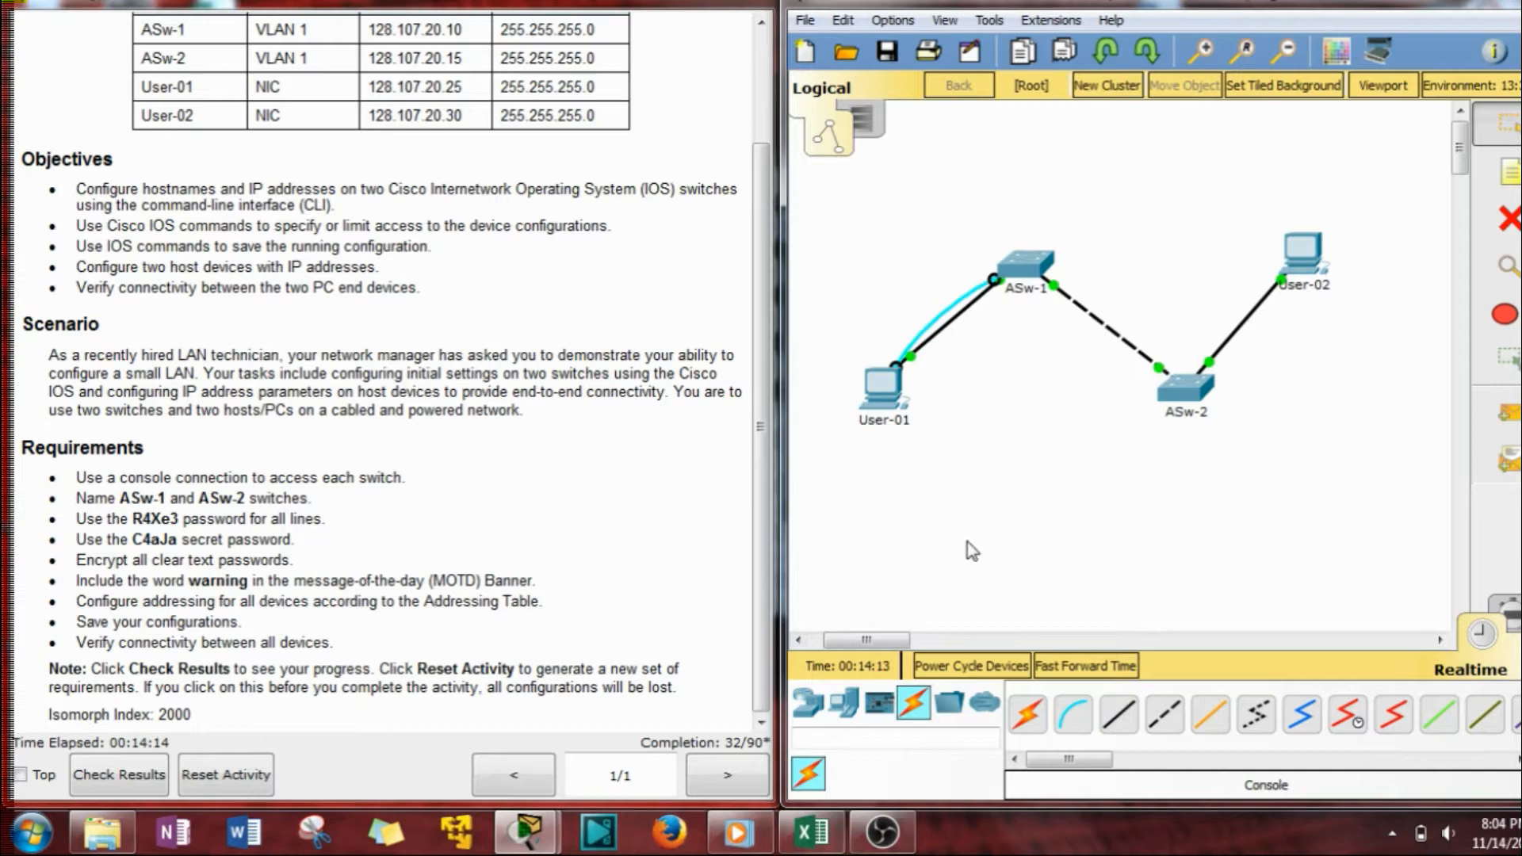
{"action": "left_click", "coordinate": [901, 402]}
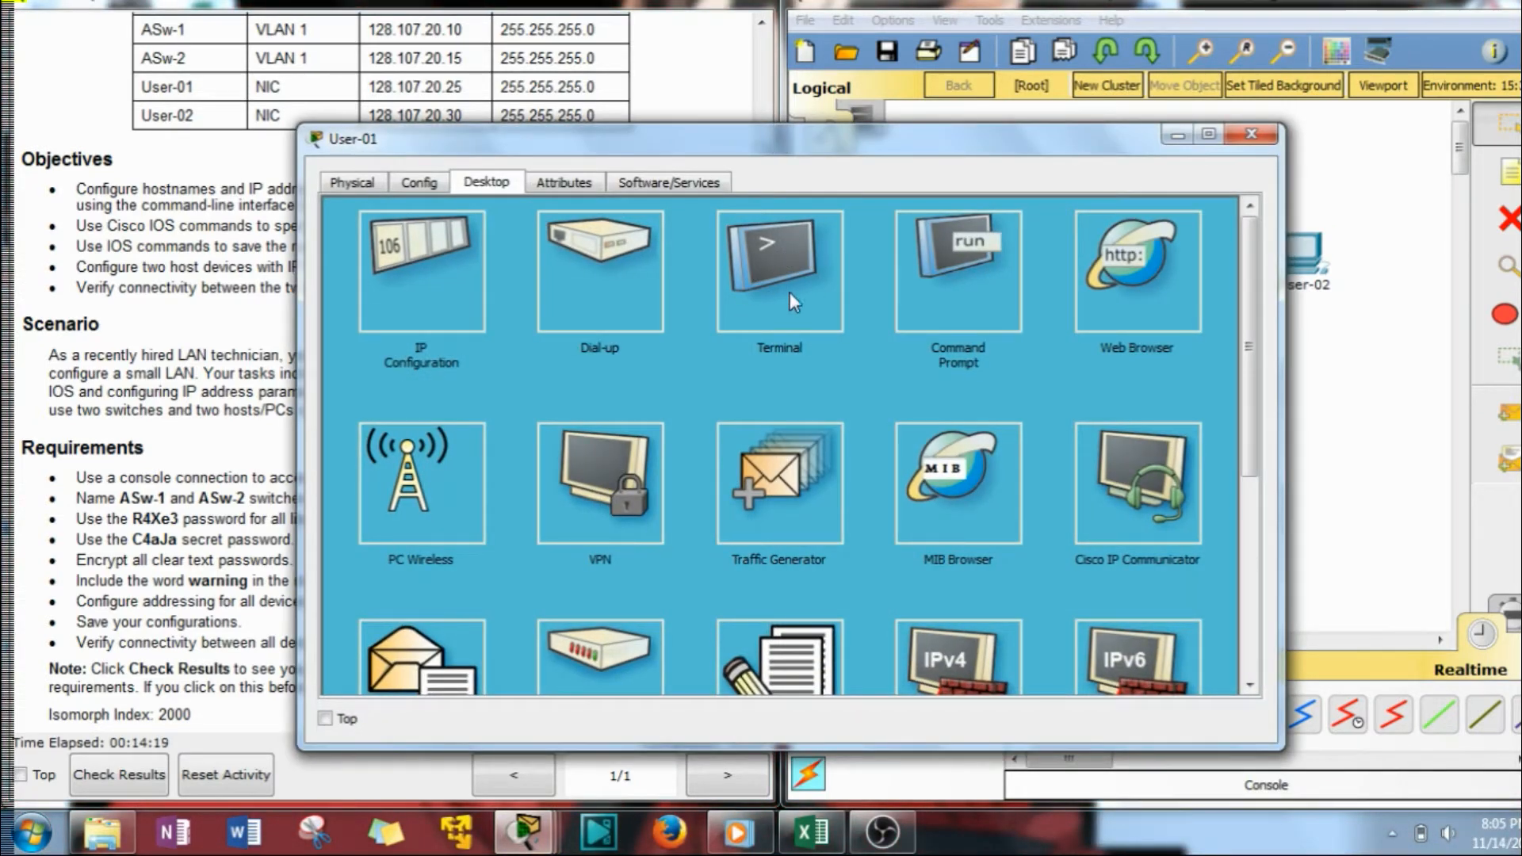
Start User-01's terminal session to the switch and enter privileged and global configuration mode.
{"action": "left_click", "coordinate": [798, 276]}
{"action": "left_click_drag", "start_coordinate": [301, 256], "coordinate": [662, 256]}
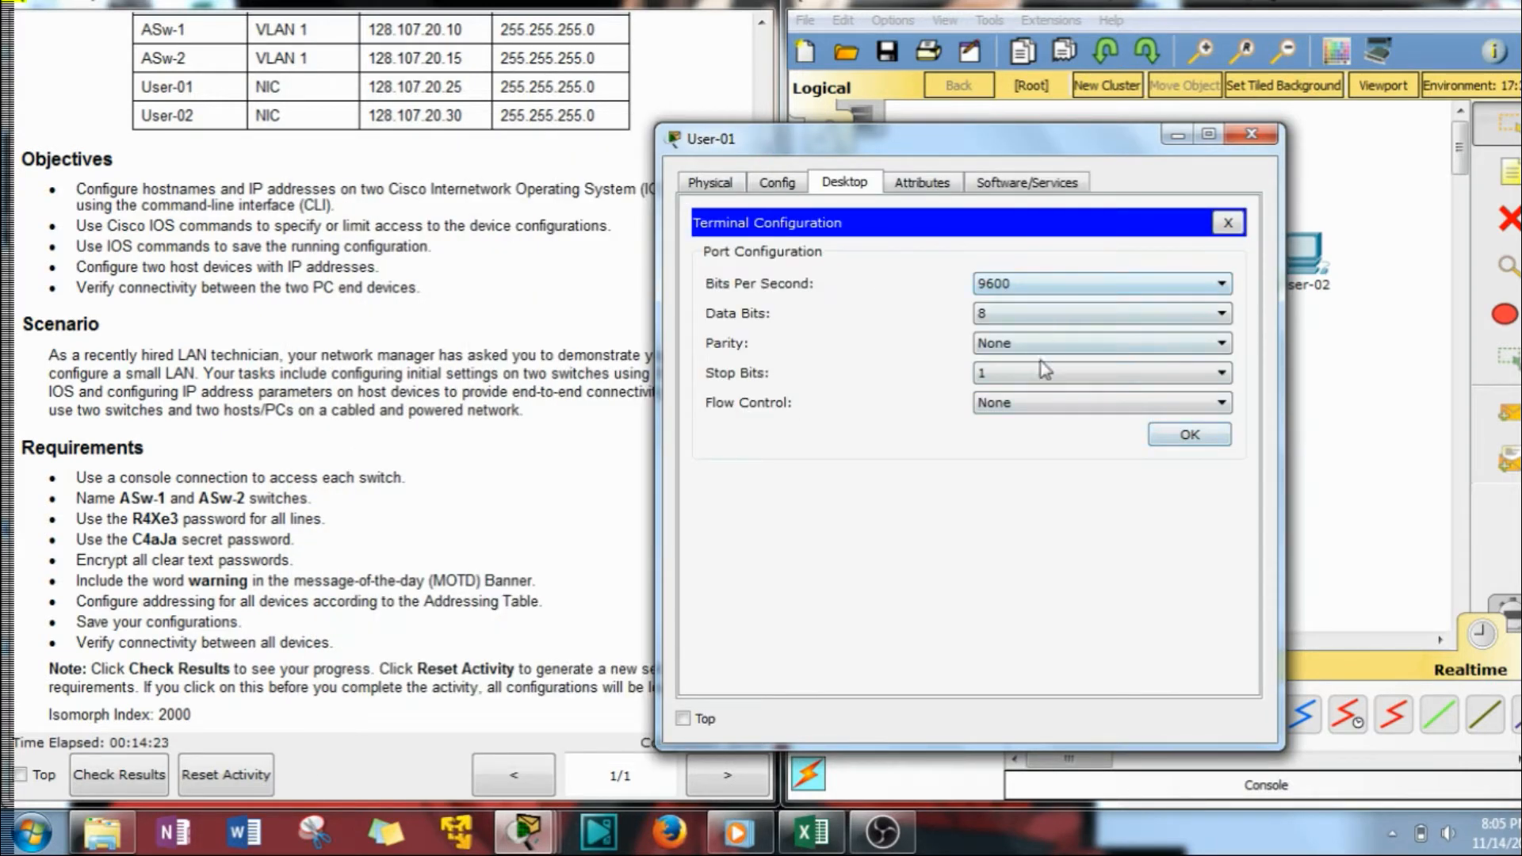
{"action": "left_click", "coordinate": [1187, 436]}
{"action": "left_click_drag", "start_coordinate": [958, 147], "coordinate": [1141, 73]}
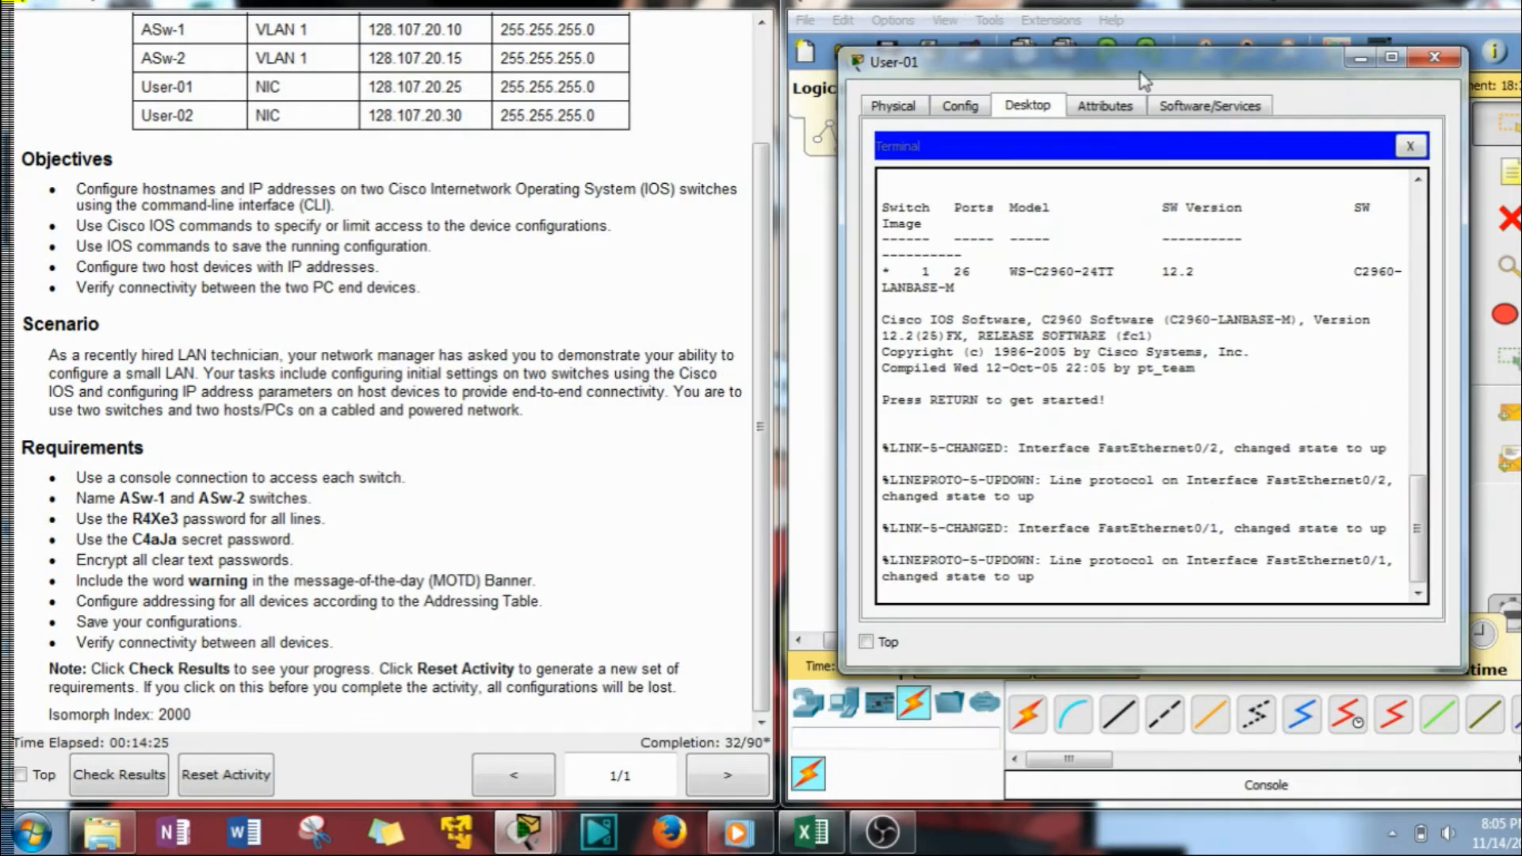
{"action": "key", "text": "Return"}
{"action": "key", "text": "Return"}
{"action": "key", "text": "Return"}
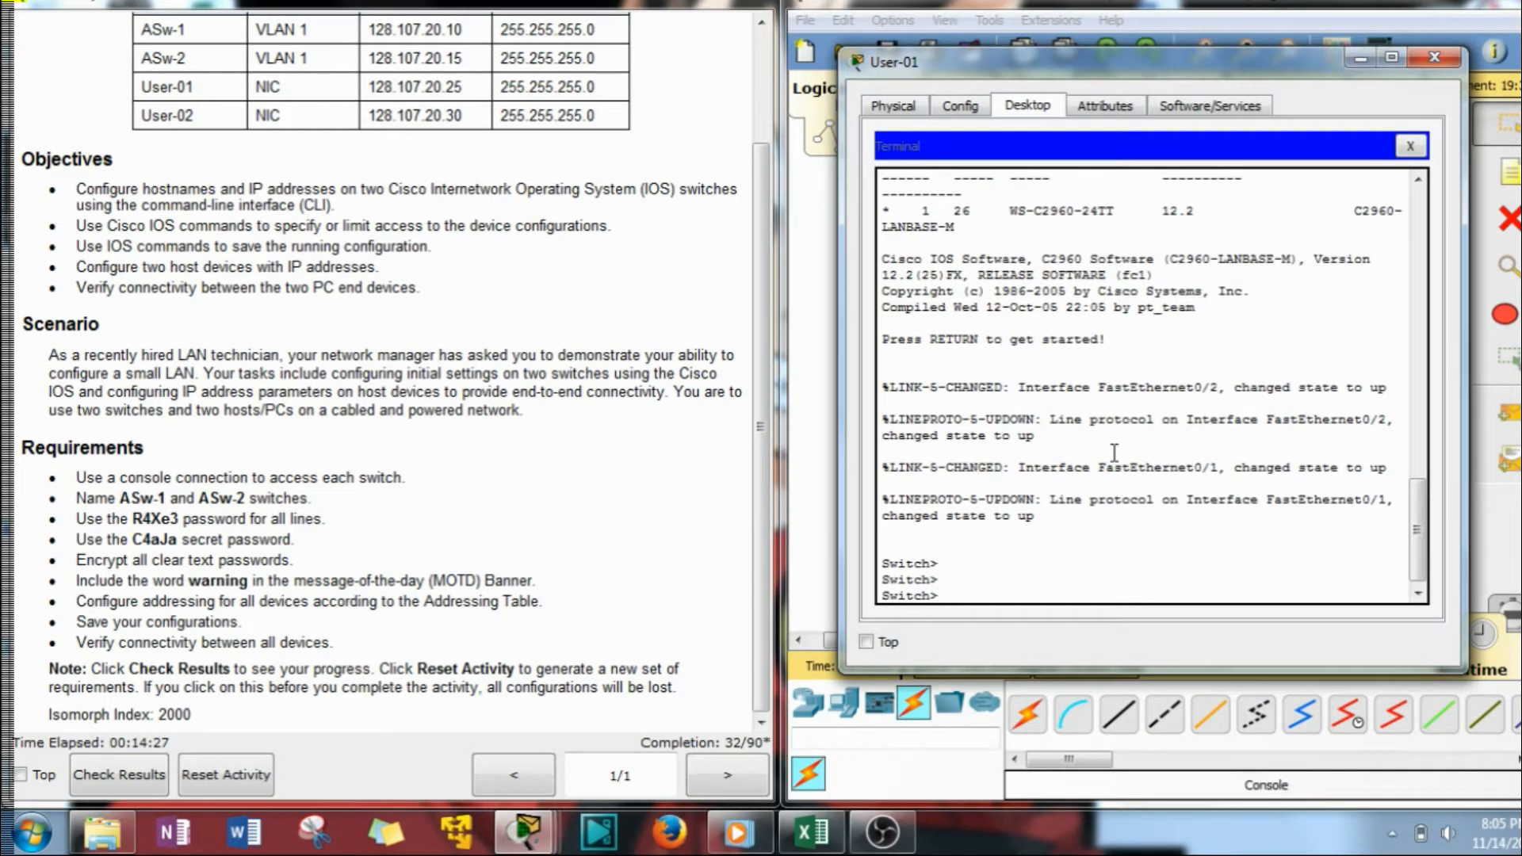
{"action": "type", "text": "en"}
{"action": "key", "text": "Return"}
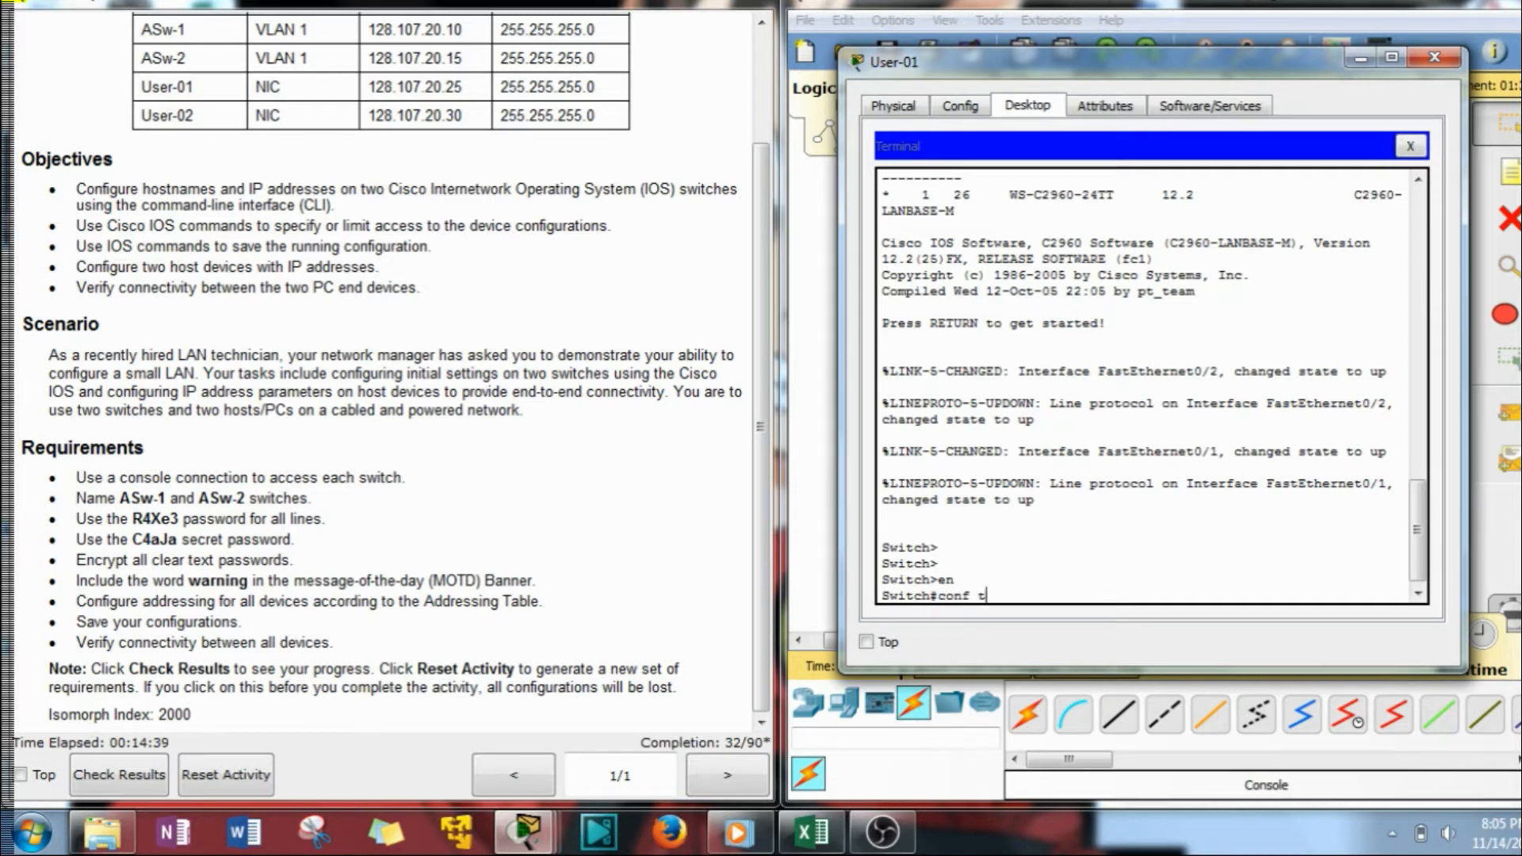
{"action": "key", "text": "Return"}
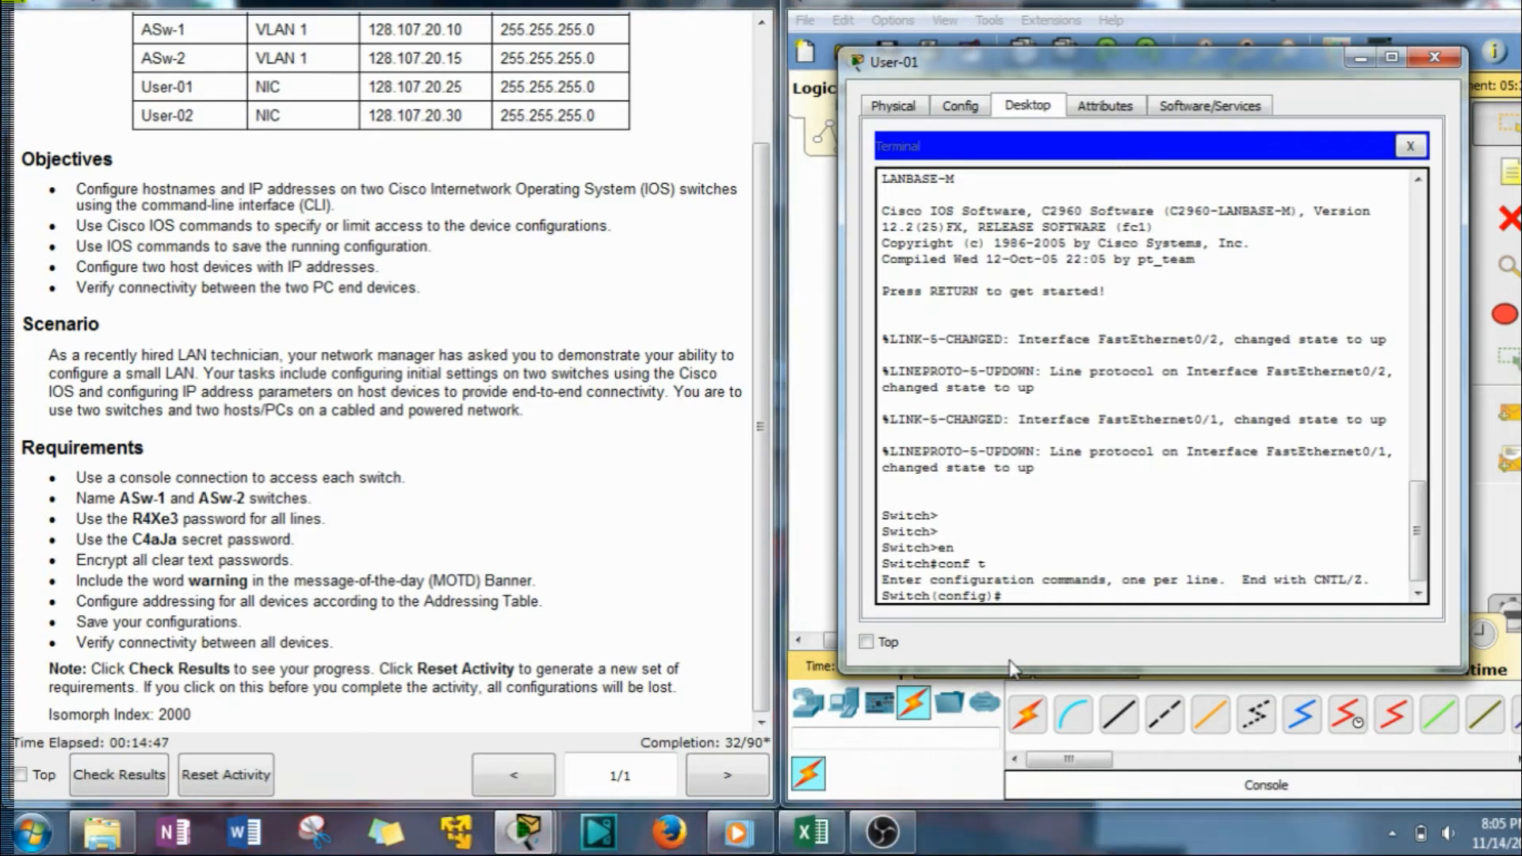
Set the switch hostname to ASw-1 using the name copied from the requirements.
{"action": "left_click_drag", "start_coordinate": [121, 498], "coordinate": [169, 499]}
{"action": "key", "text": "ctrl+c"}
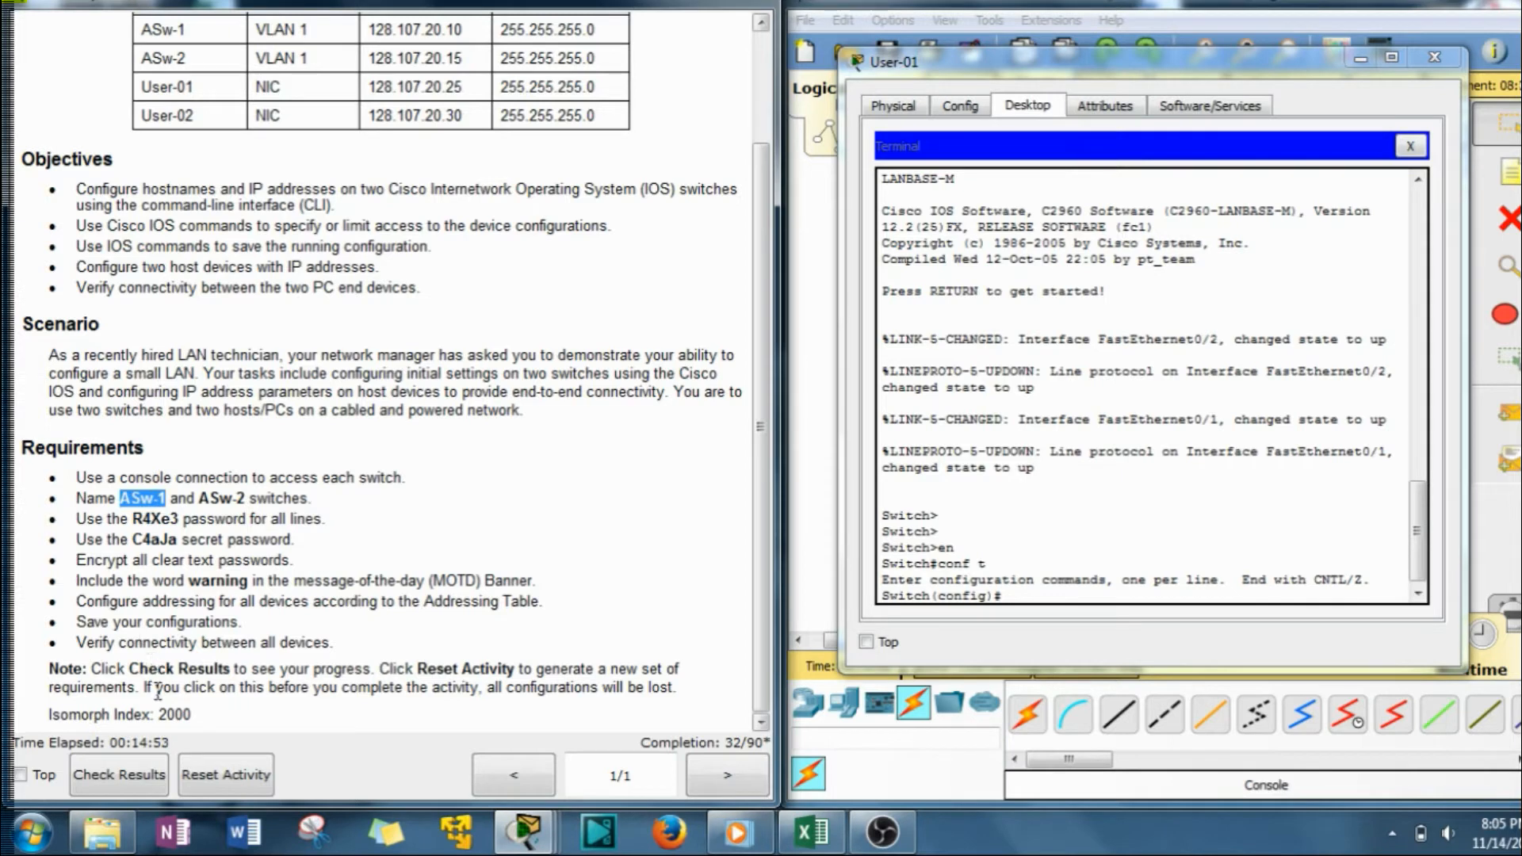
{"action": "left_click", "coordinate": [1070, 613]}
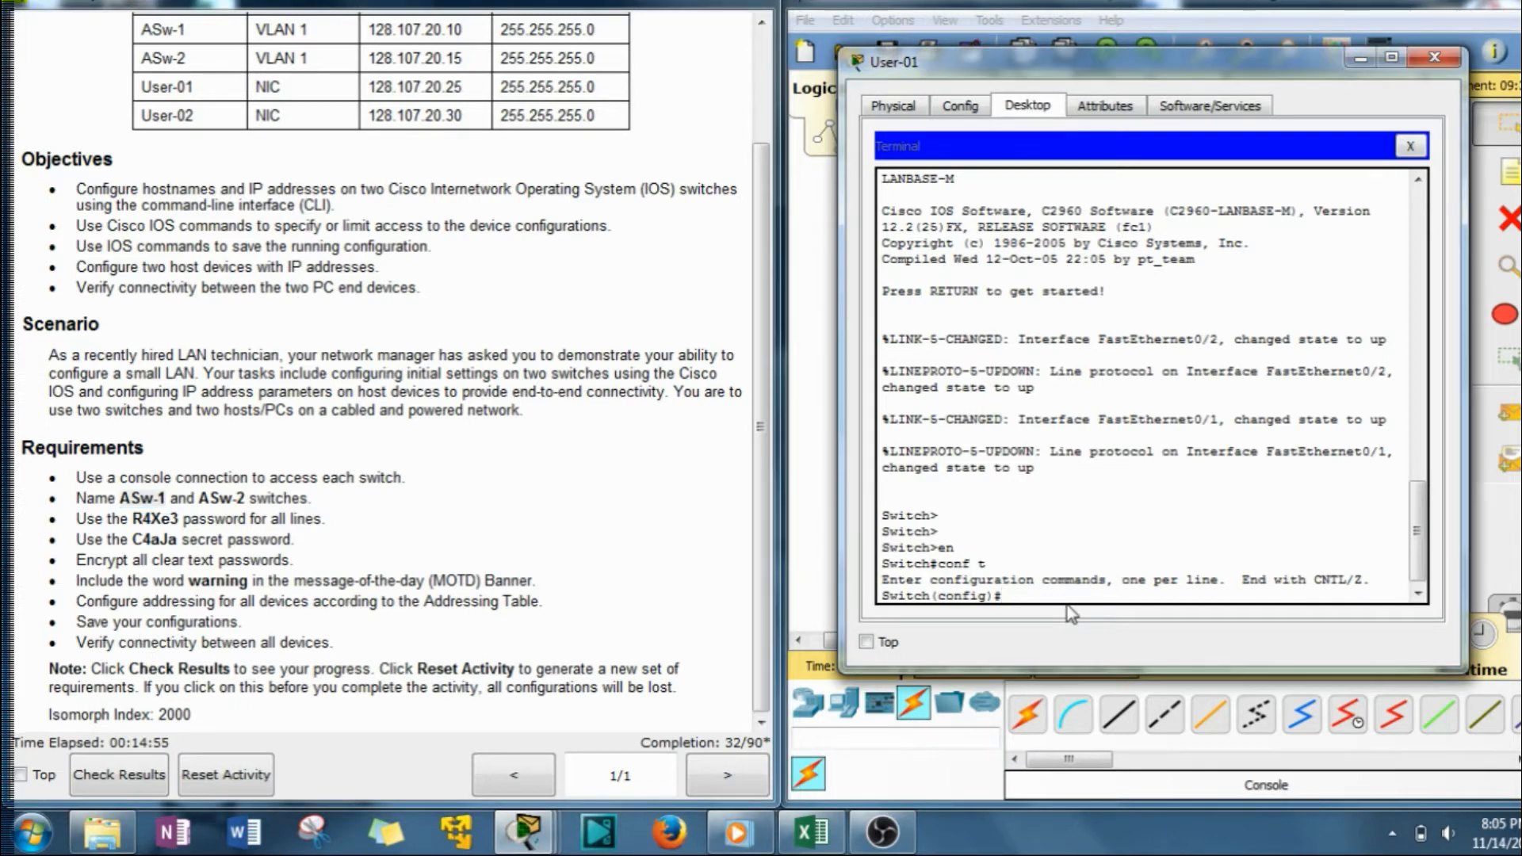
{"action": "type", "text": "host"}
{"action": "key", "text": "Tab"}
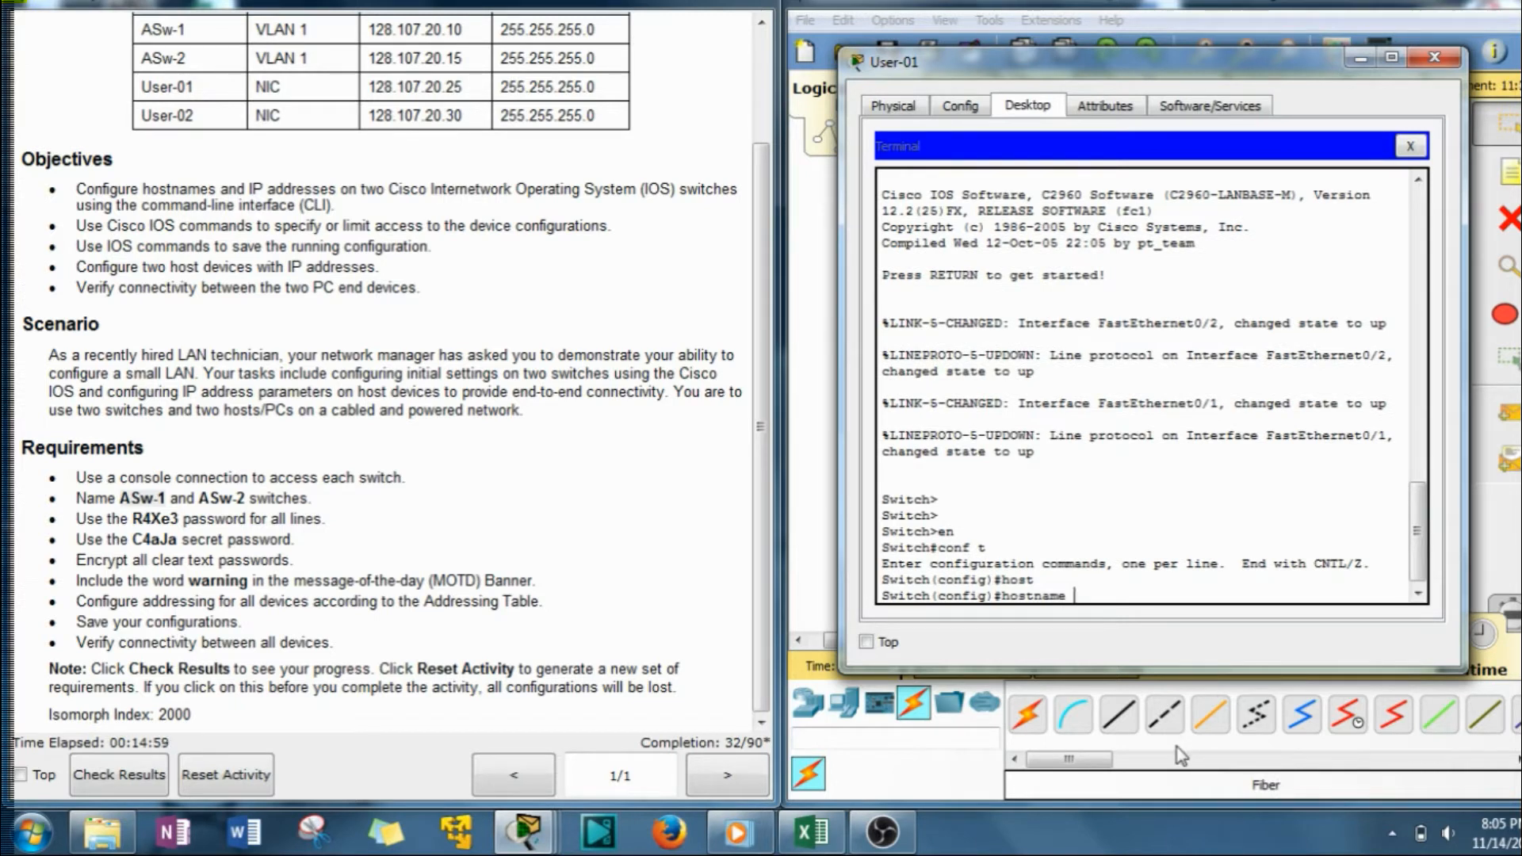
{"action": "right_click", "coordinate": [1121, 575]}
{"action": "left_click", "coordinate": [1163, 625]}
{"action": "key", "text": "Return"}
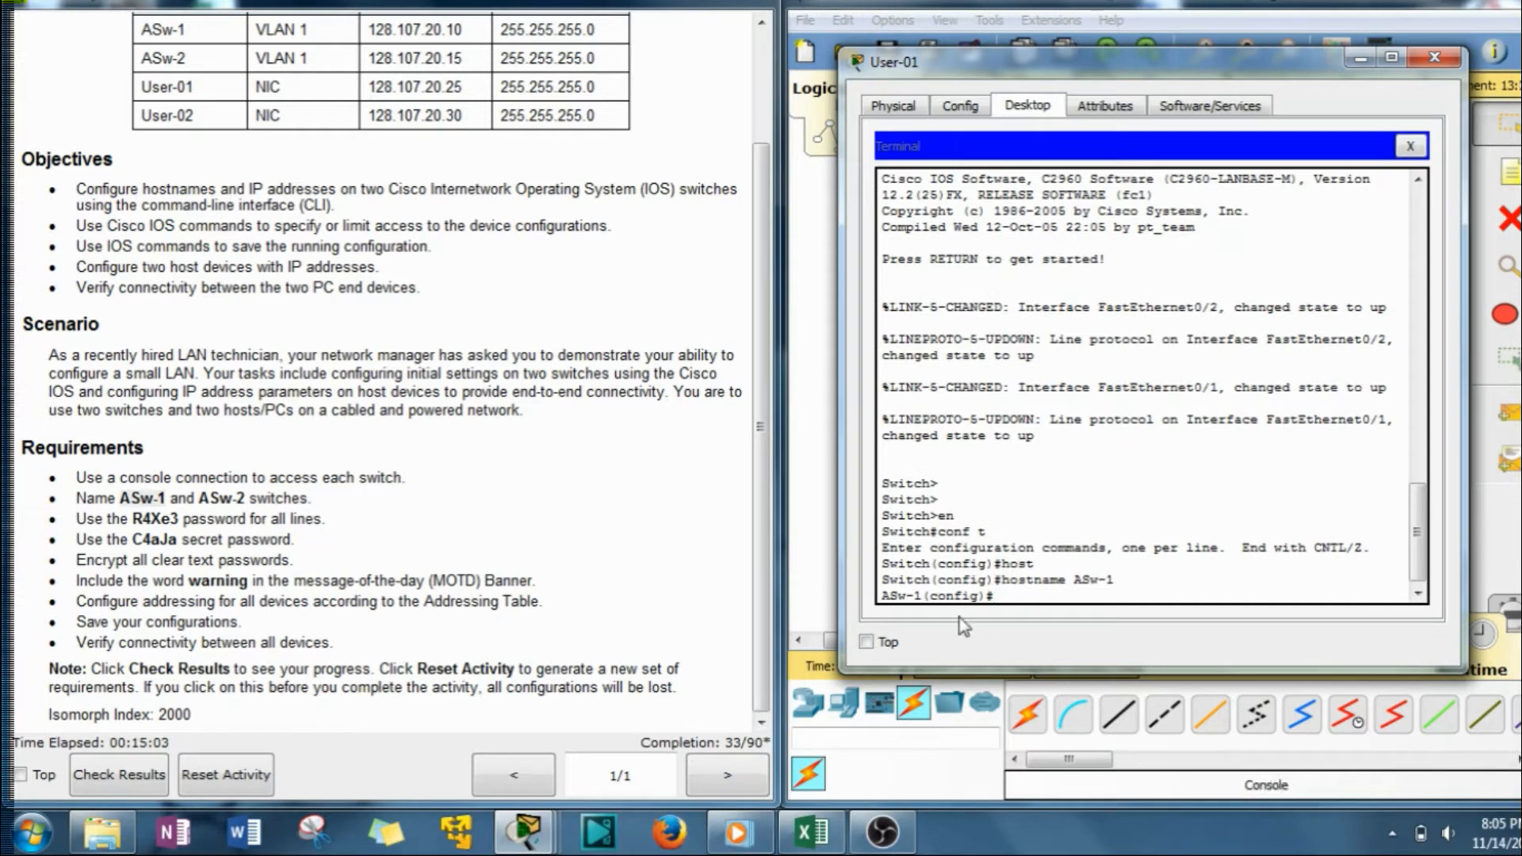
{"action": "left_click_drag", "start_coordinate": [922, 595], "coordinate": [880, 596]}
{"action": "left_click", "coordinate": [1042, 596]}
{"action": "left_click_drag", "start_coordinate": [129, 520], "coordinate": [181, 520]}
{"action": "key", "text": "ctrl+c"}
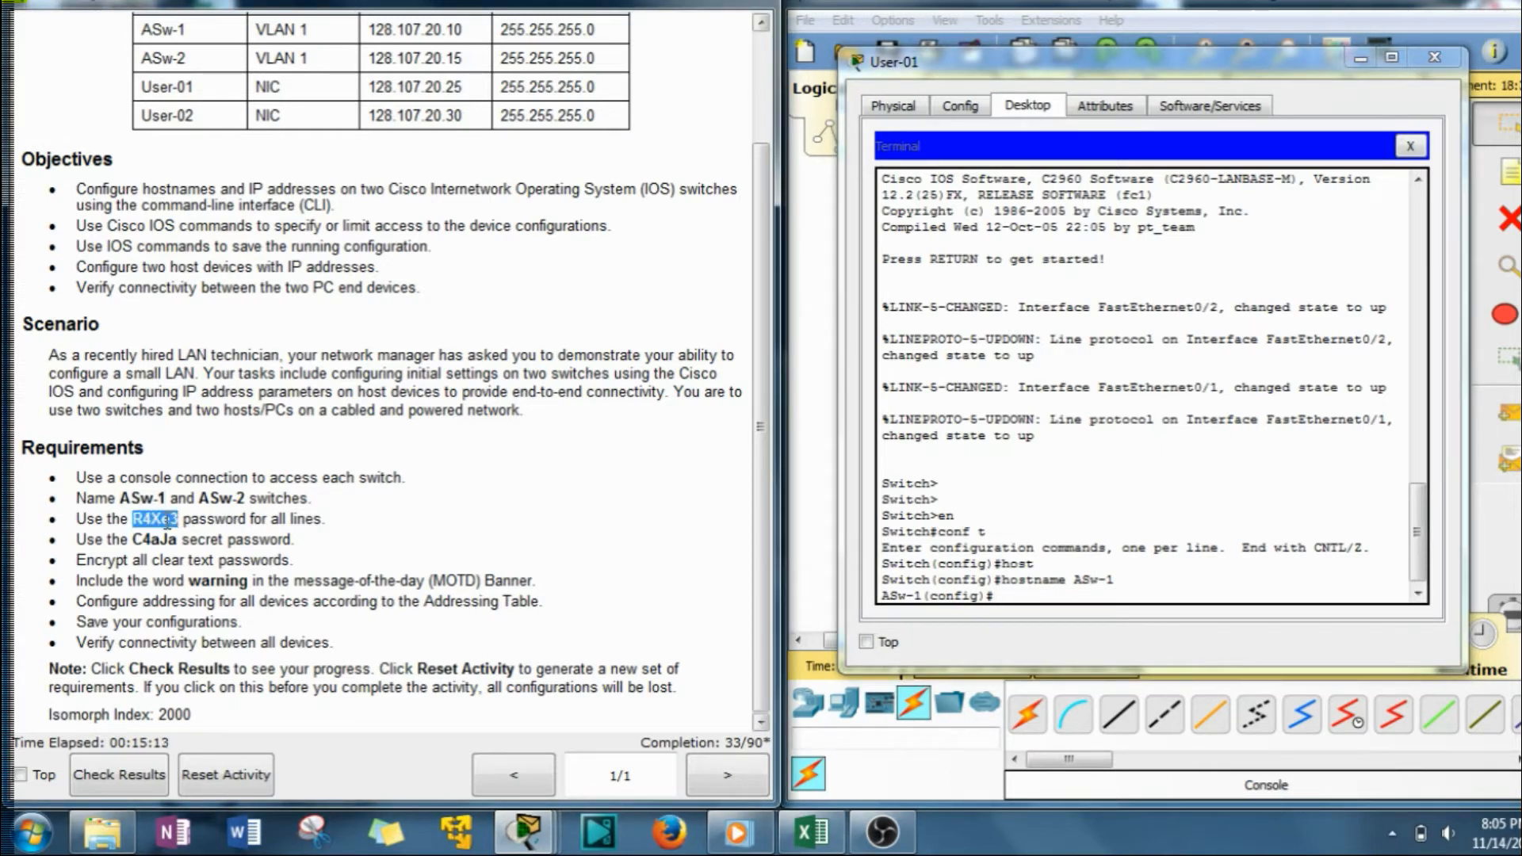
{"action": "left_click_drag", "start_coordinate": [1120, 582], "coordinate": [1007, 604]}
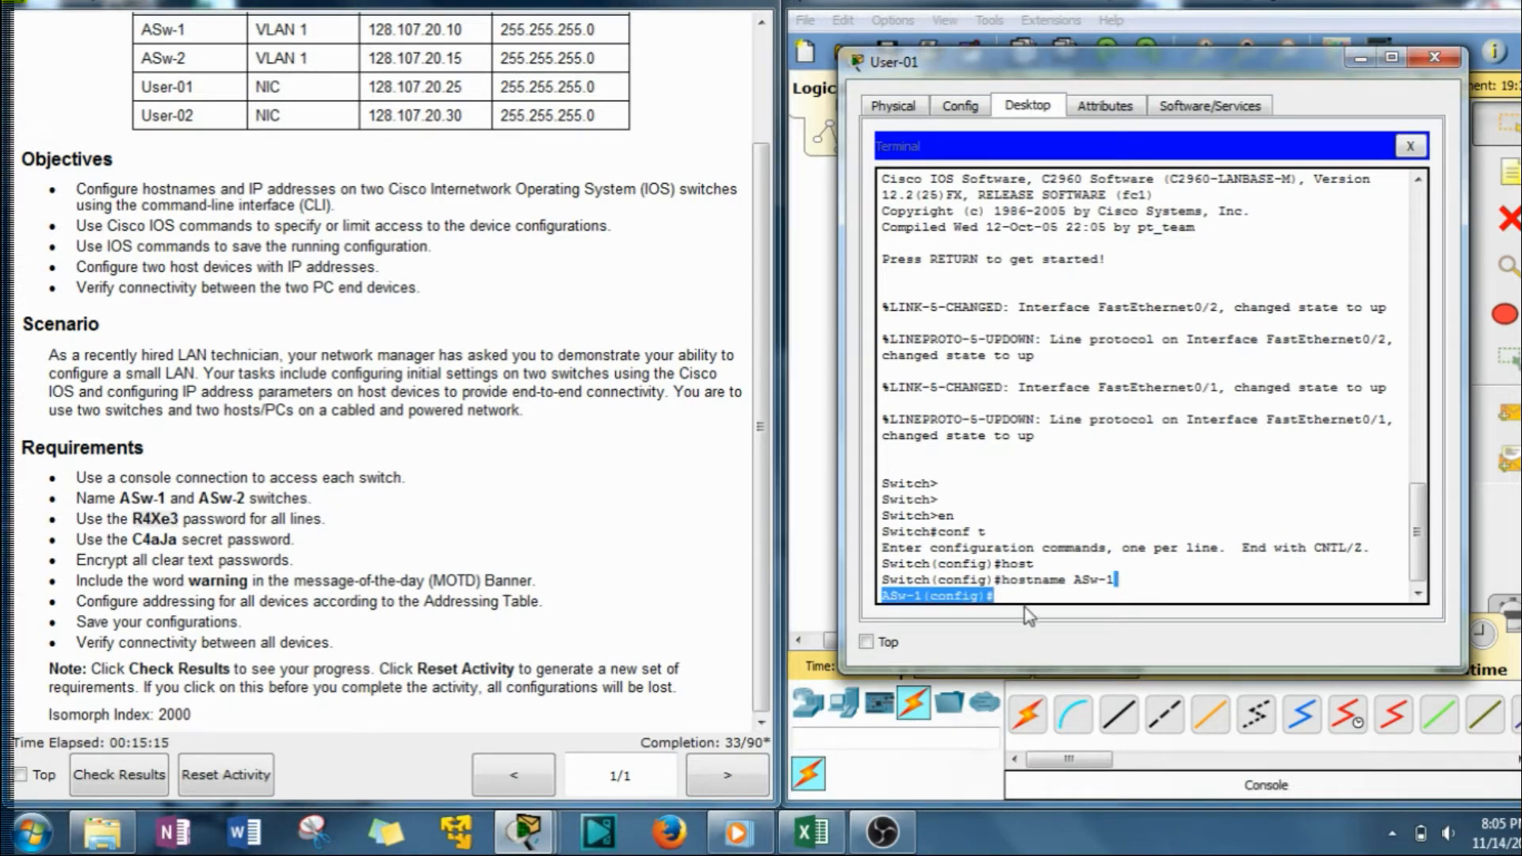
{"action": "left_click", "coordinate": [1024, 598]}
Give console line 0 the required lines password with login enabled, then exit to global config.
{"action": "type", "text": "line con 0"}
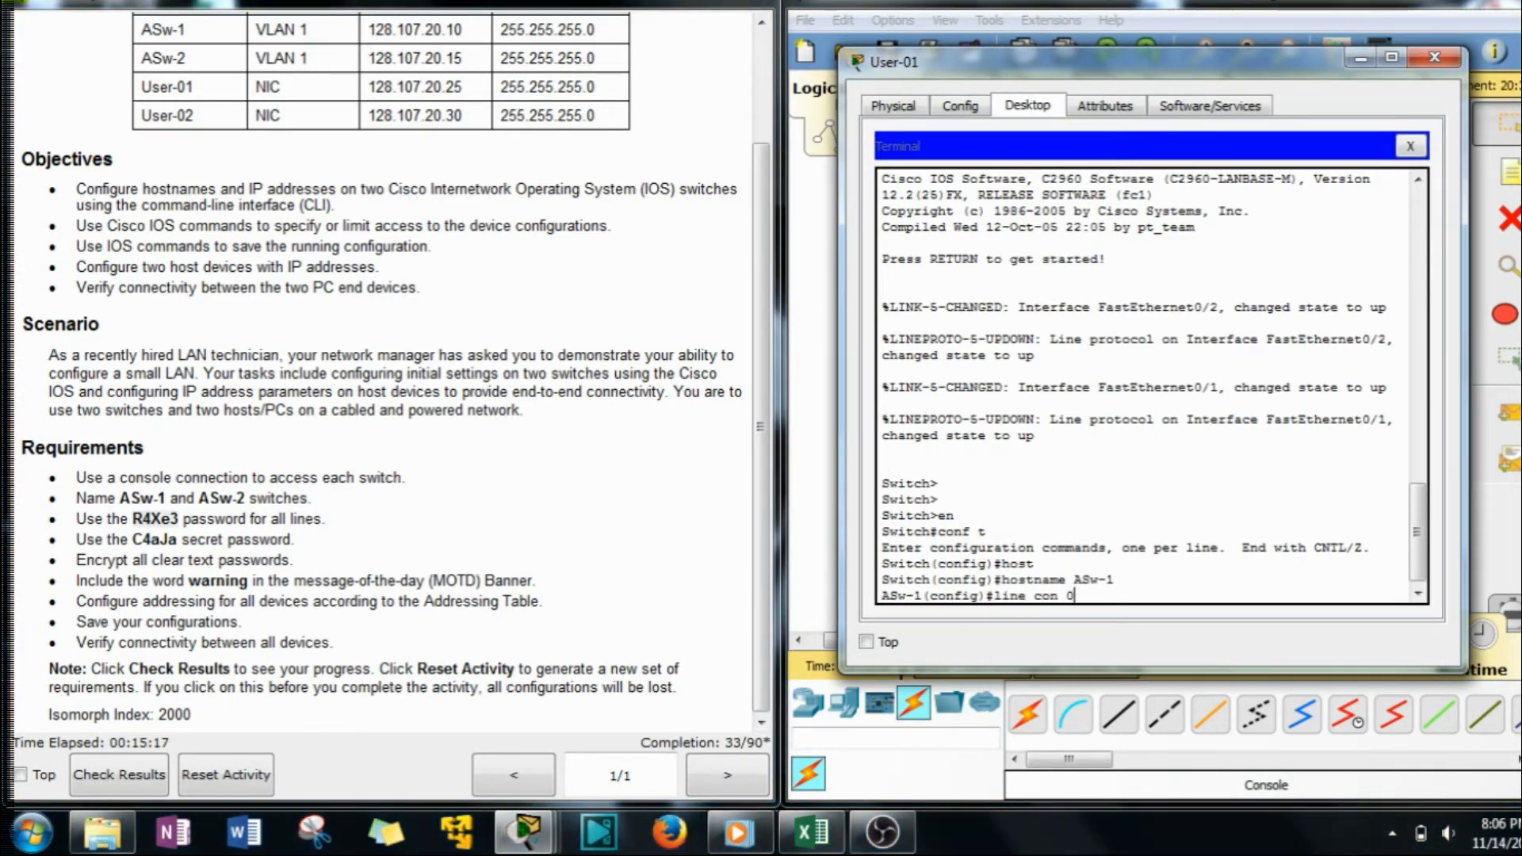
{"action": "key", "text": "Return"}
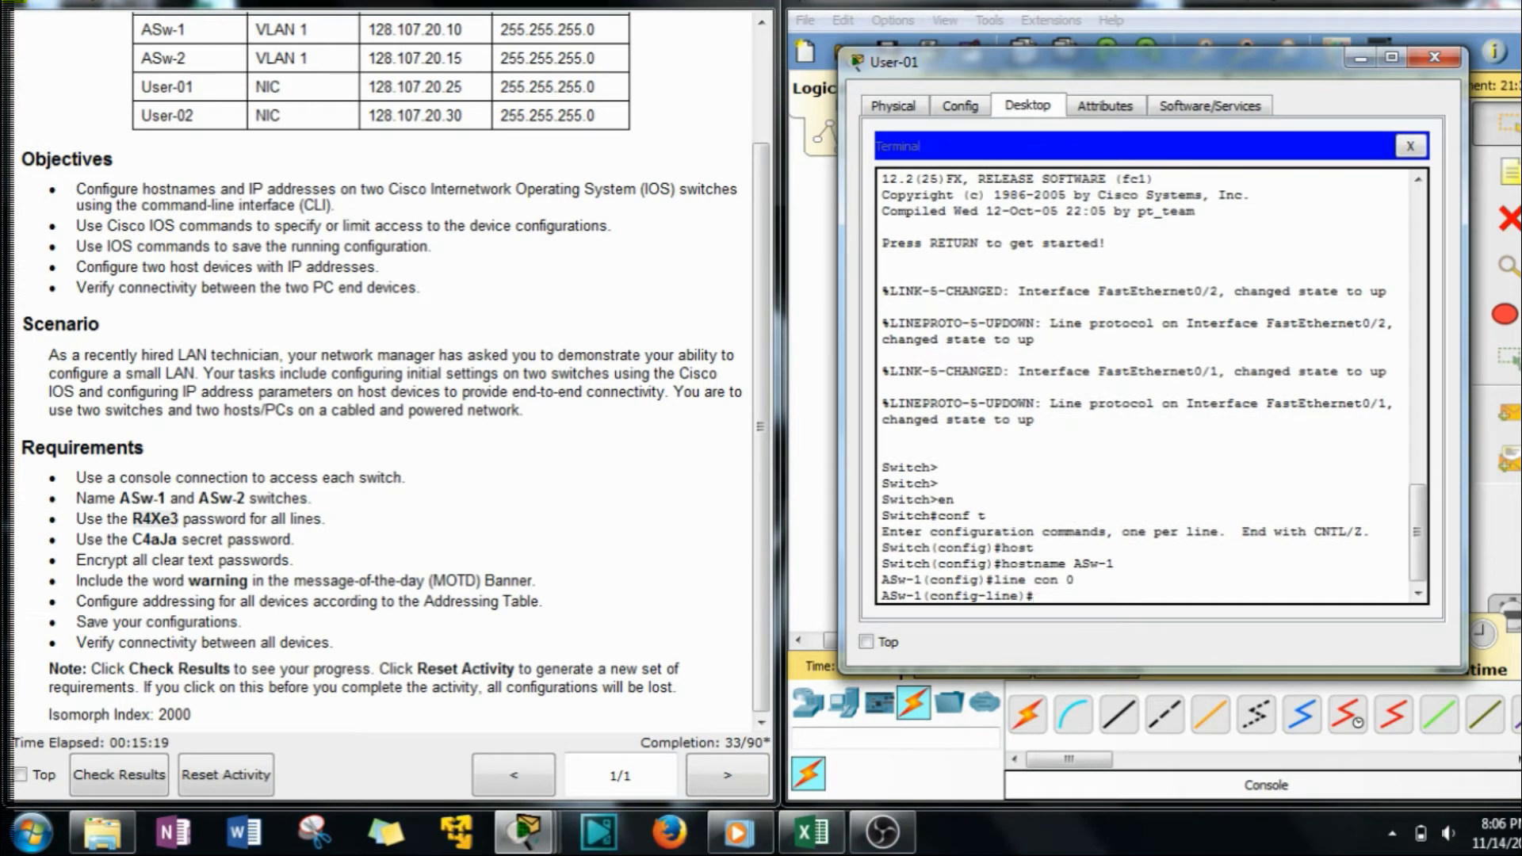
{"action": "right_click", "coordinate": [1153, 547]}
{"action": "left_click", "coordinate": [1197, 595]}
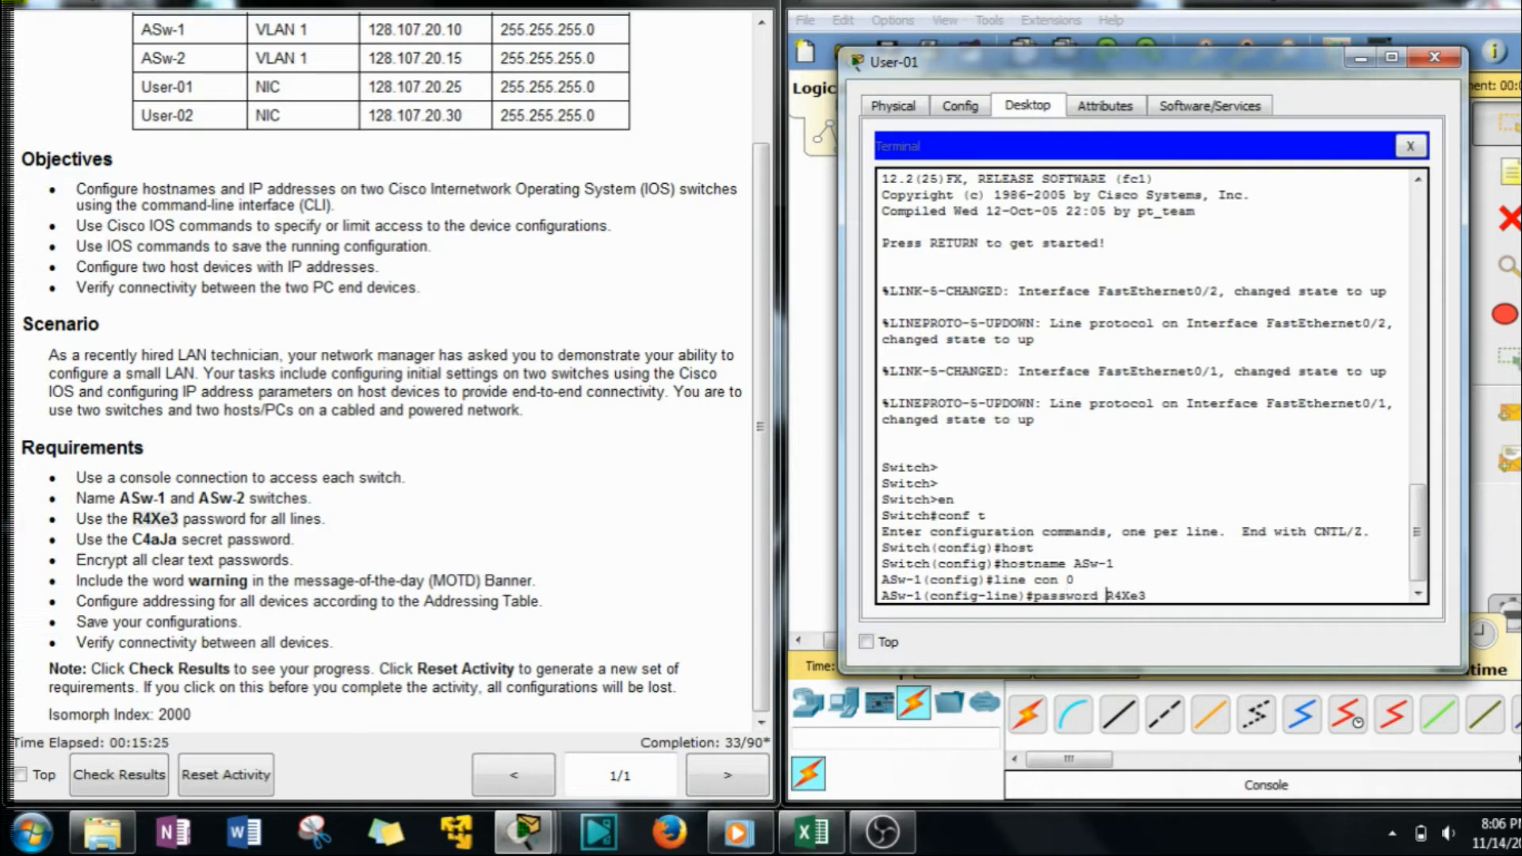
{"action": "key", "text": "Return"}
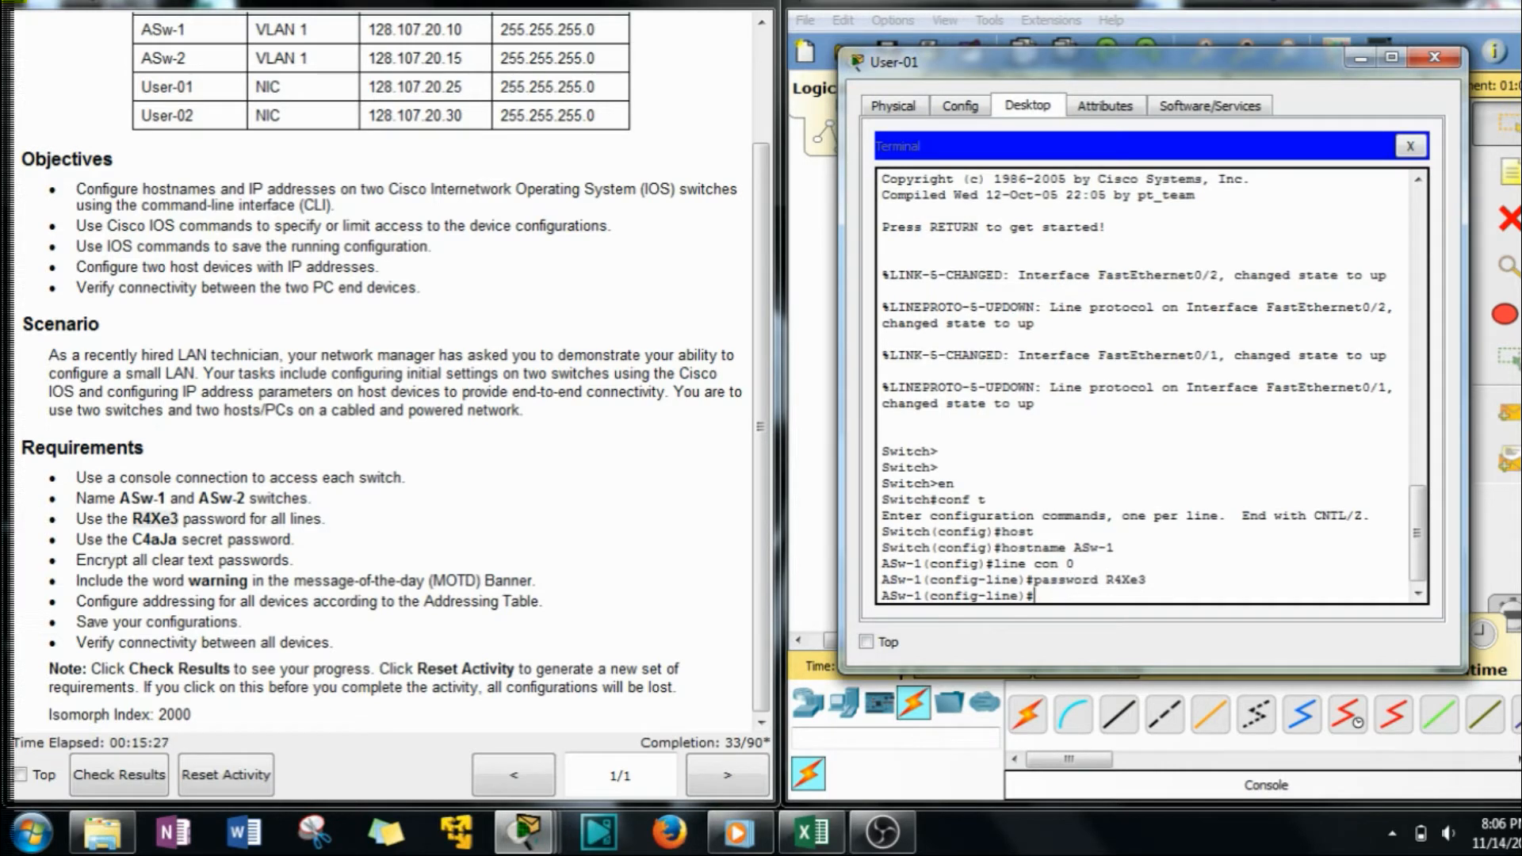
{"action": "key", "text": "Return"}
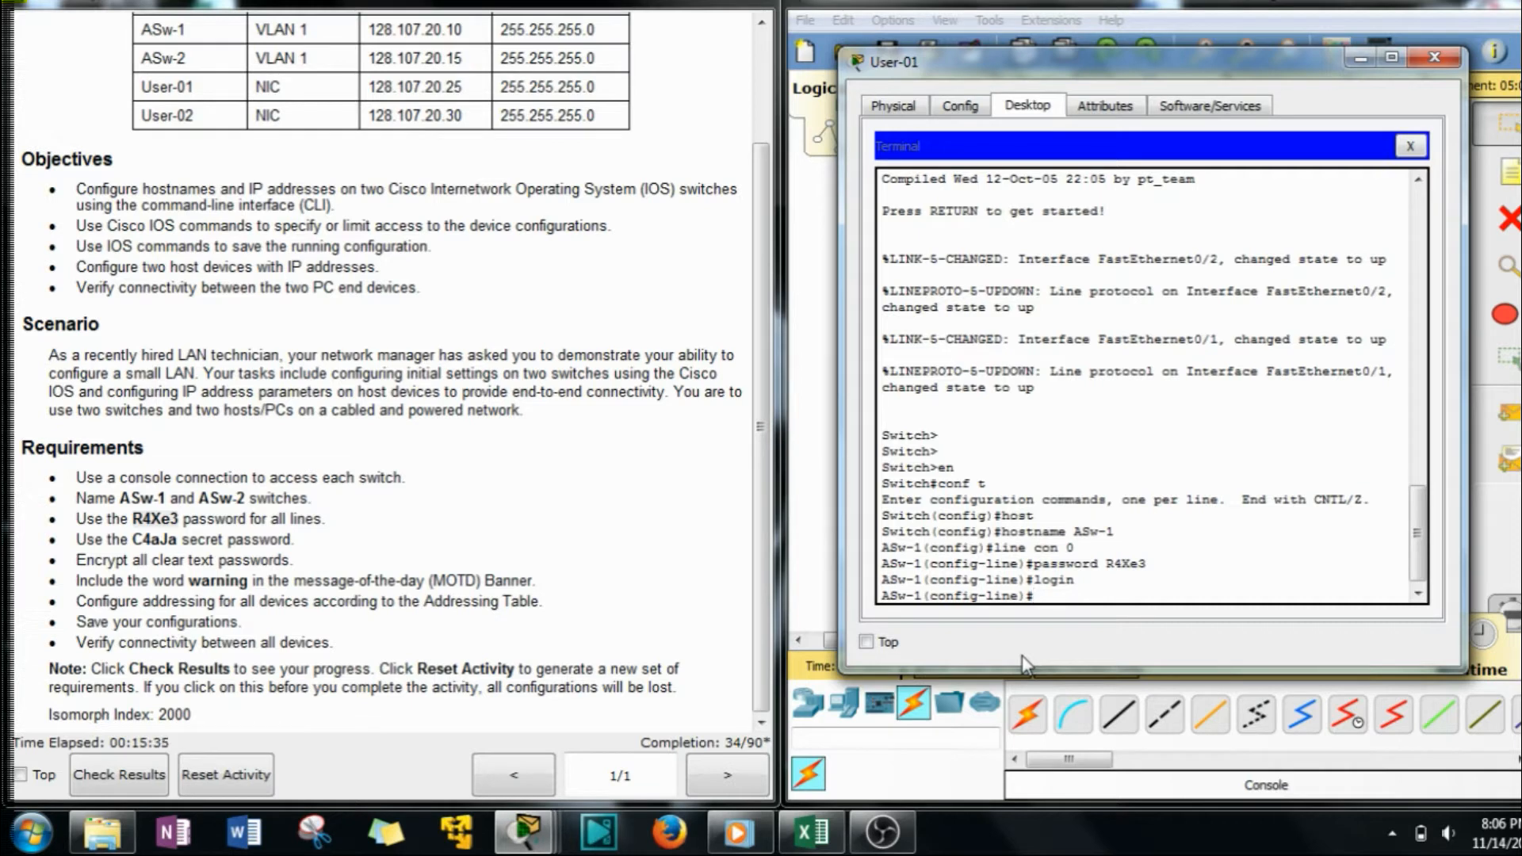
{"action": "key", "text": "Return"}
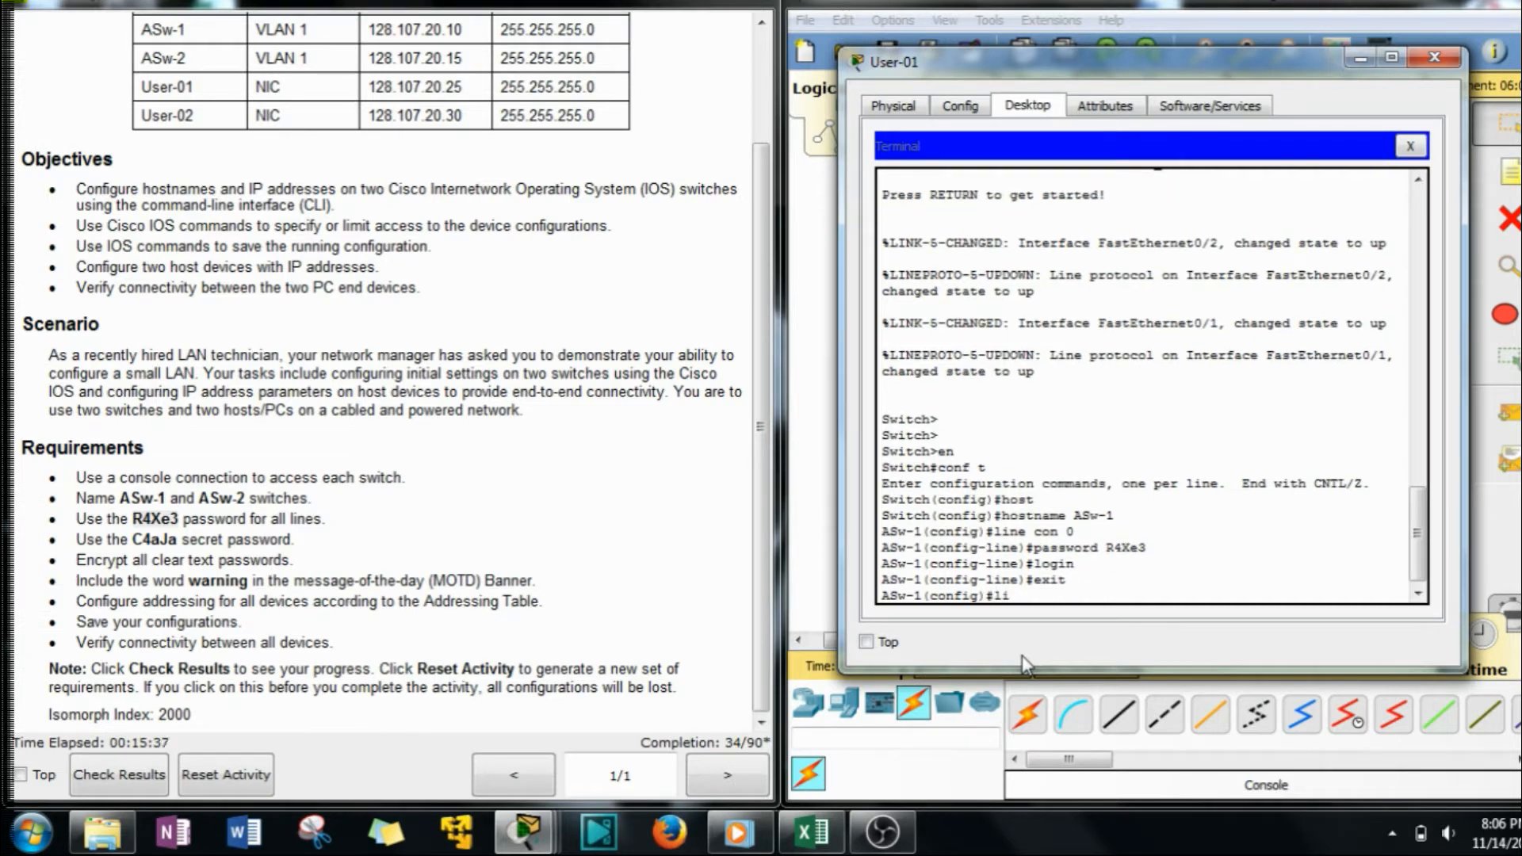
Enter configuration for vty lines 0 15 with the line vty command.
{"action": "type", "text": "line vty 0 15"}
{"action": "left_click_drag", "start_coordinate": [1049, 537], "coordinate": [997, 544]}
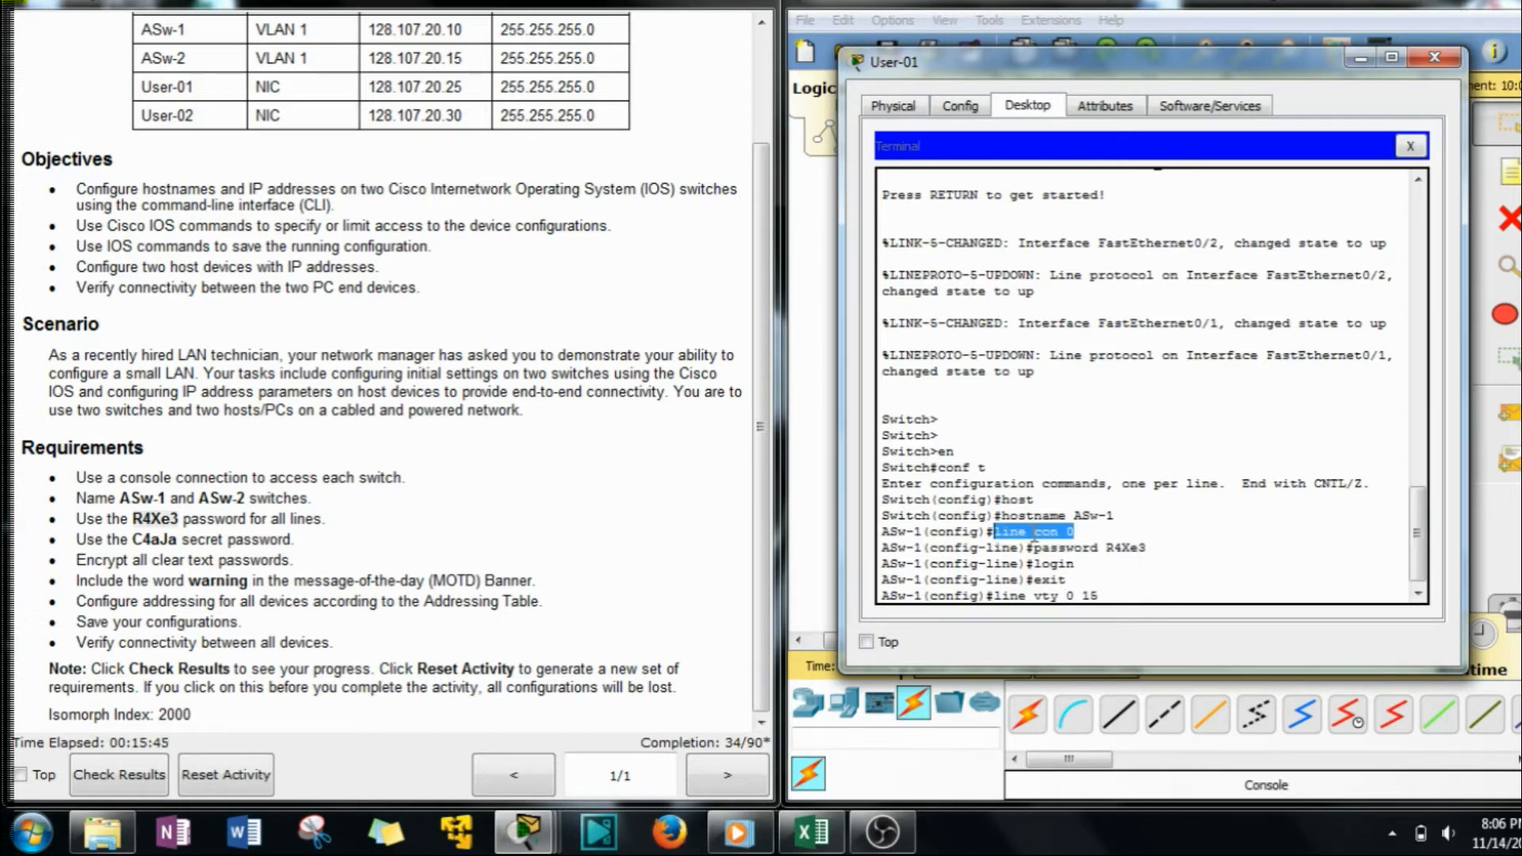
{"action": "left_click_drag", "start_coordinate": [1178, 79], "coordinate": [1213, 61]}
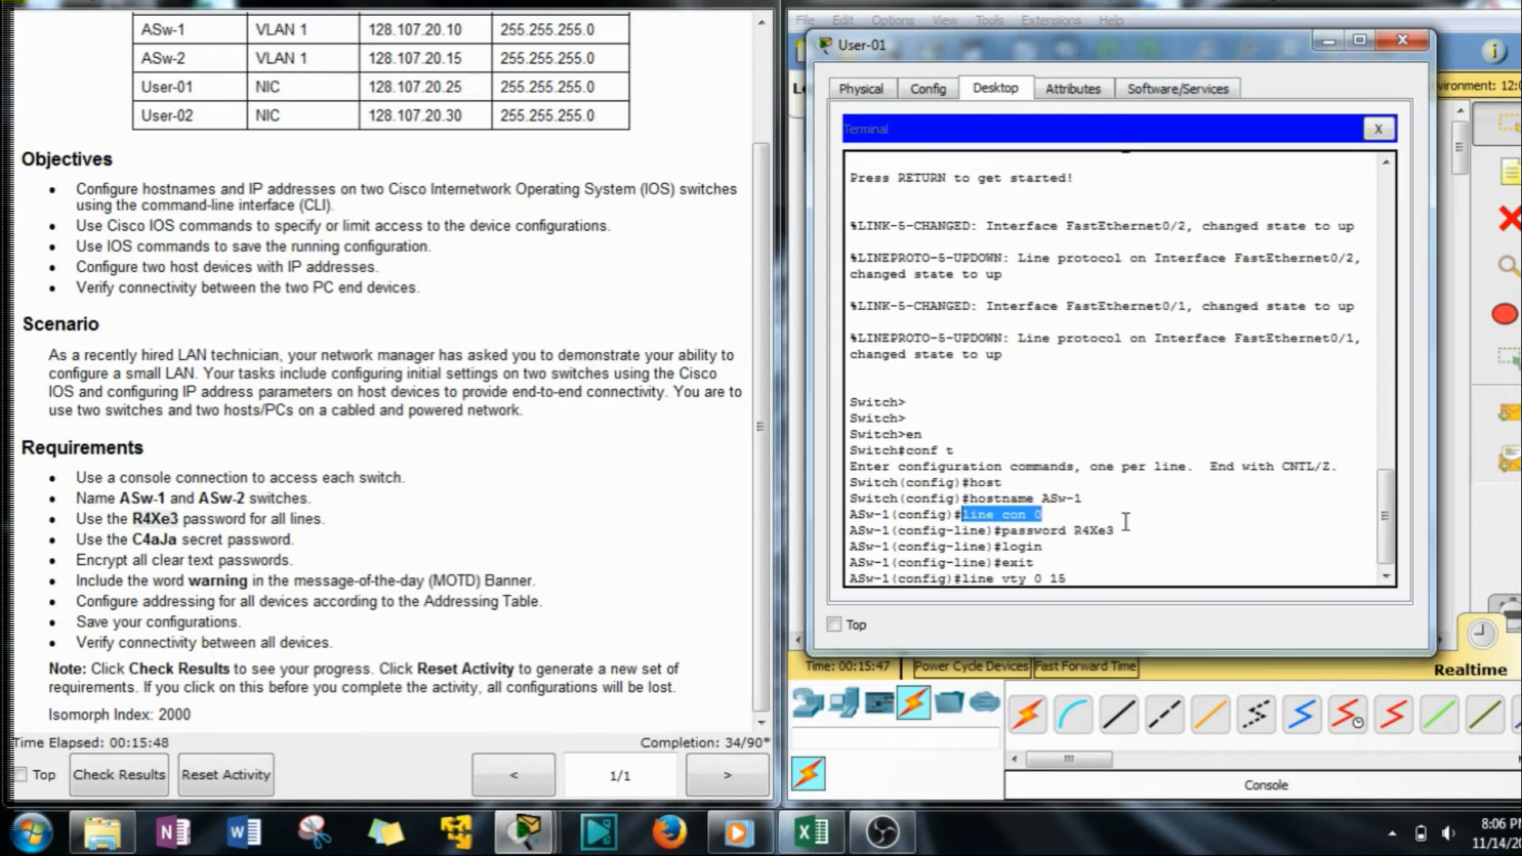
{"action": "left_click_drag", "start_coordinate": [1071, 581], "coordinate": [1008, 586]}
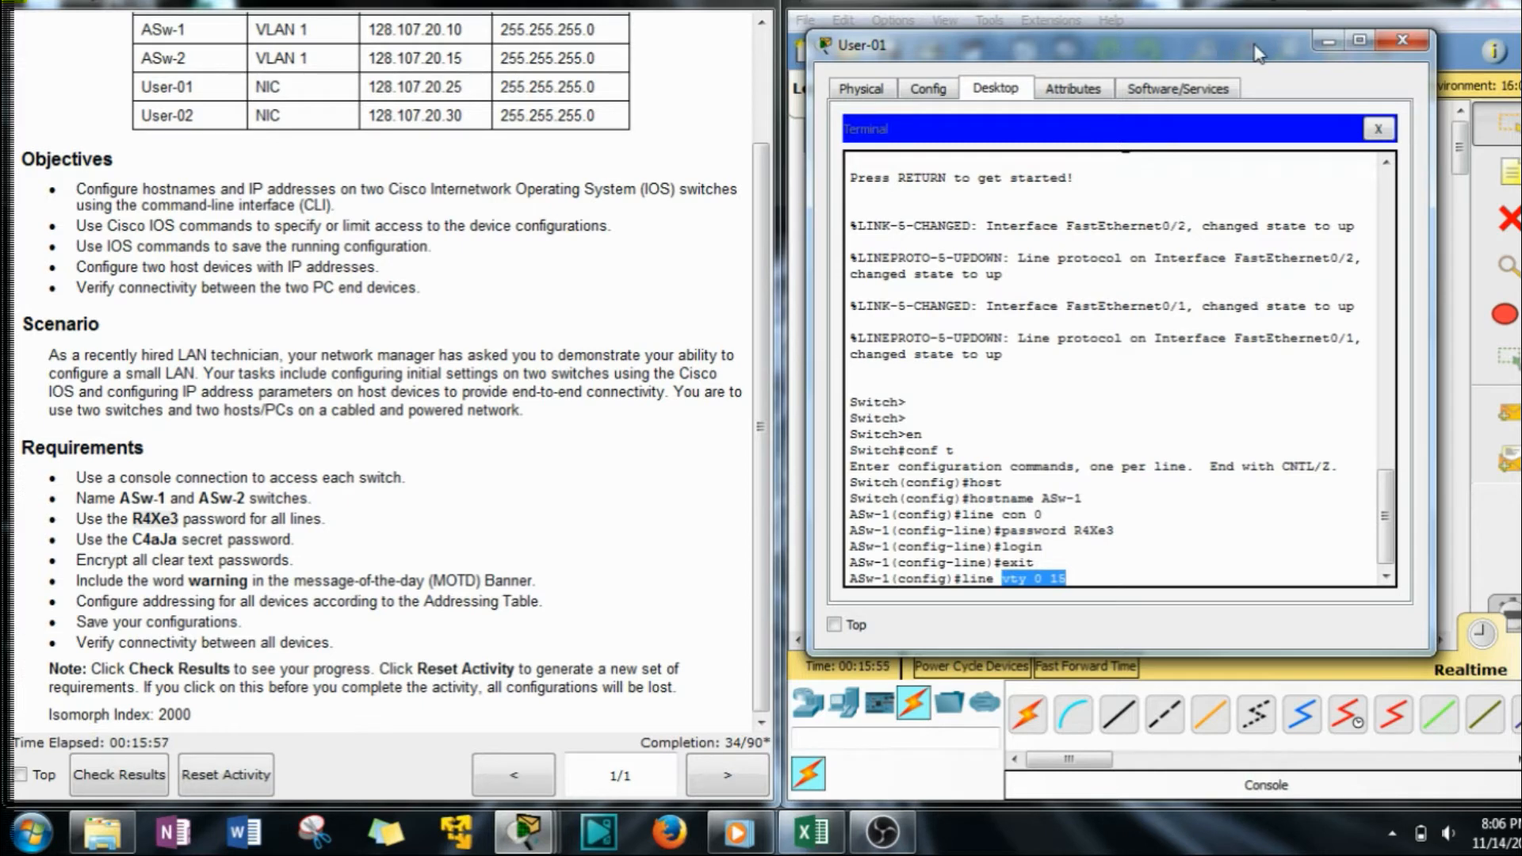
{"action": "left_click_drag", "start_coordinate": [1256, 53], "coordinate": [561, 59]}
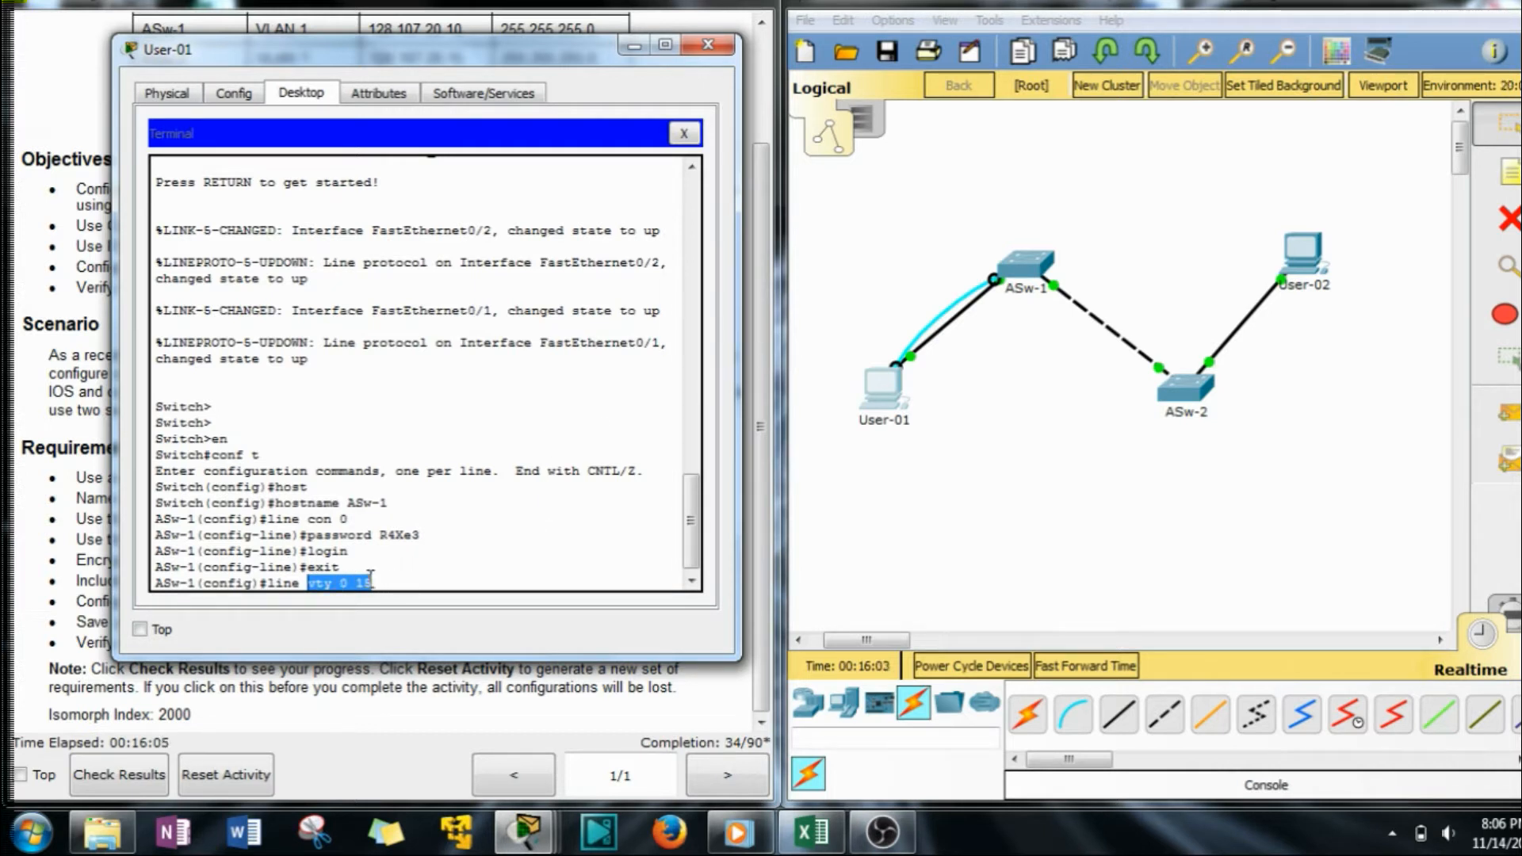
{"action": "left_click", "coordinate": [401, 587]}
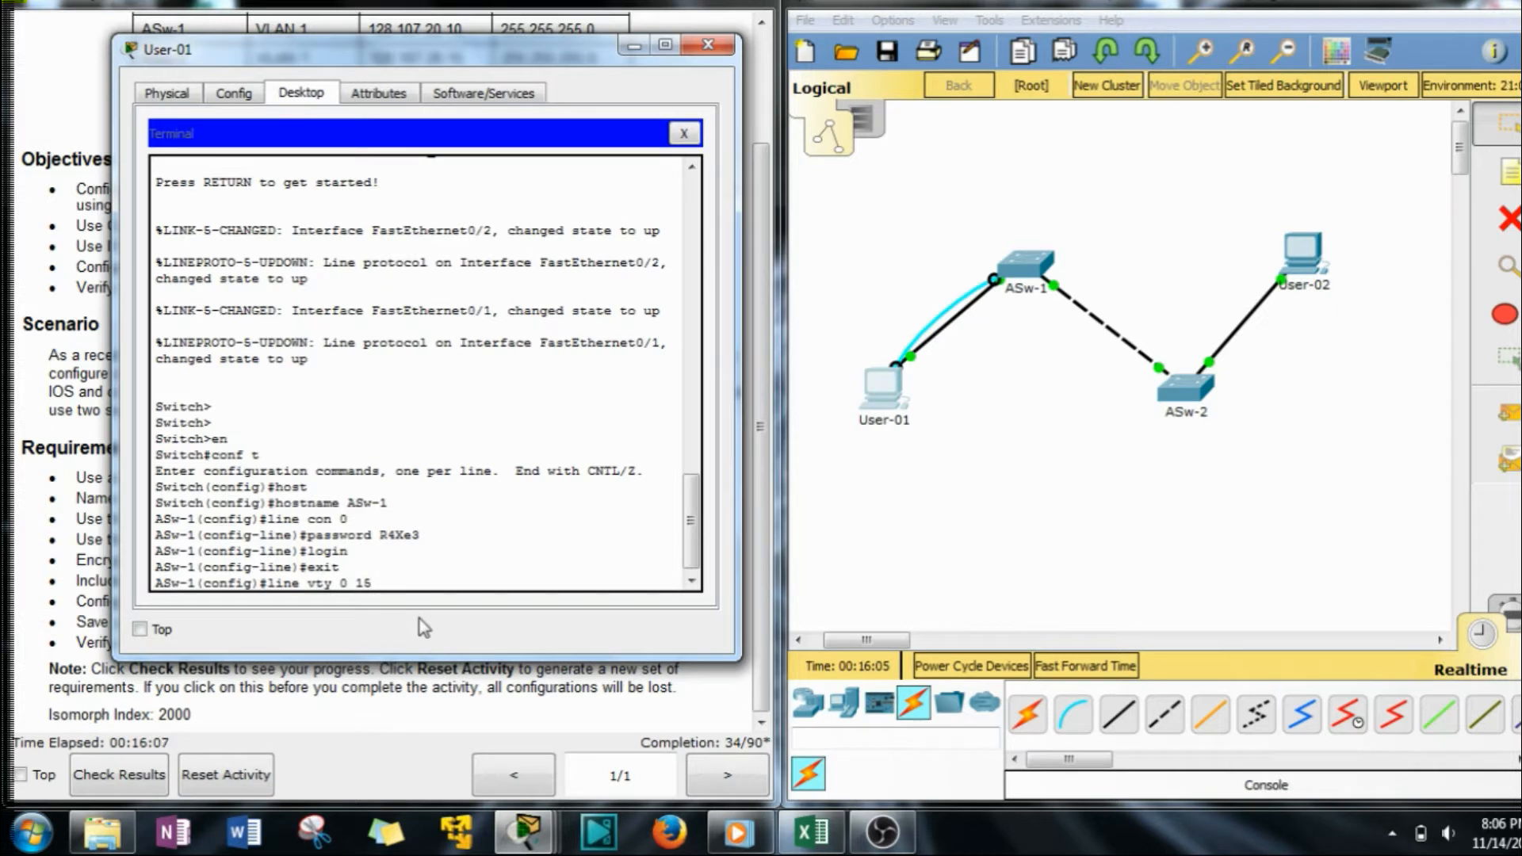
{"action": "key", "text": "Return"}
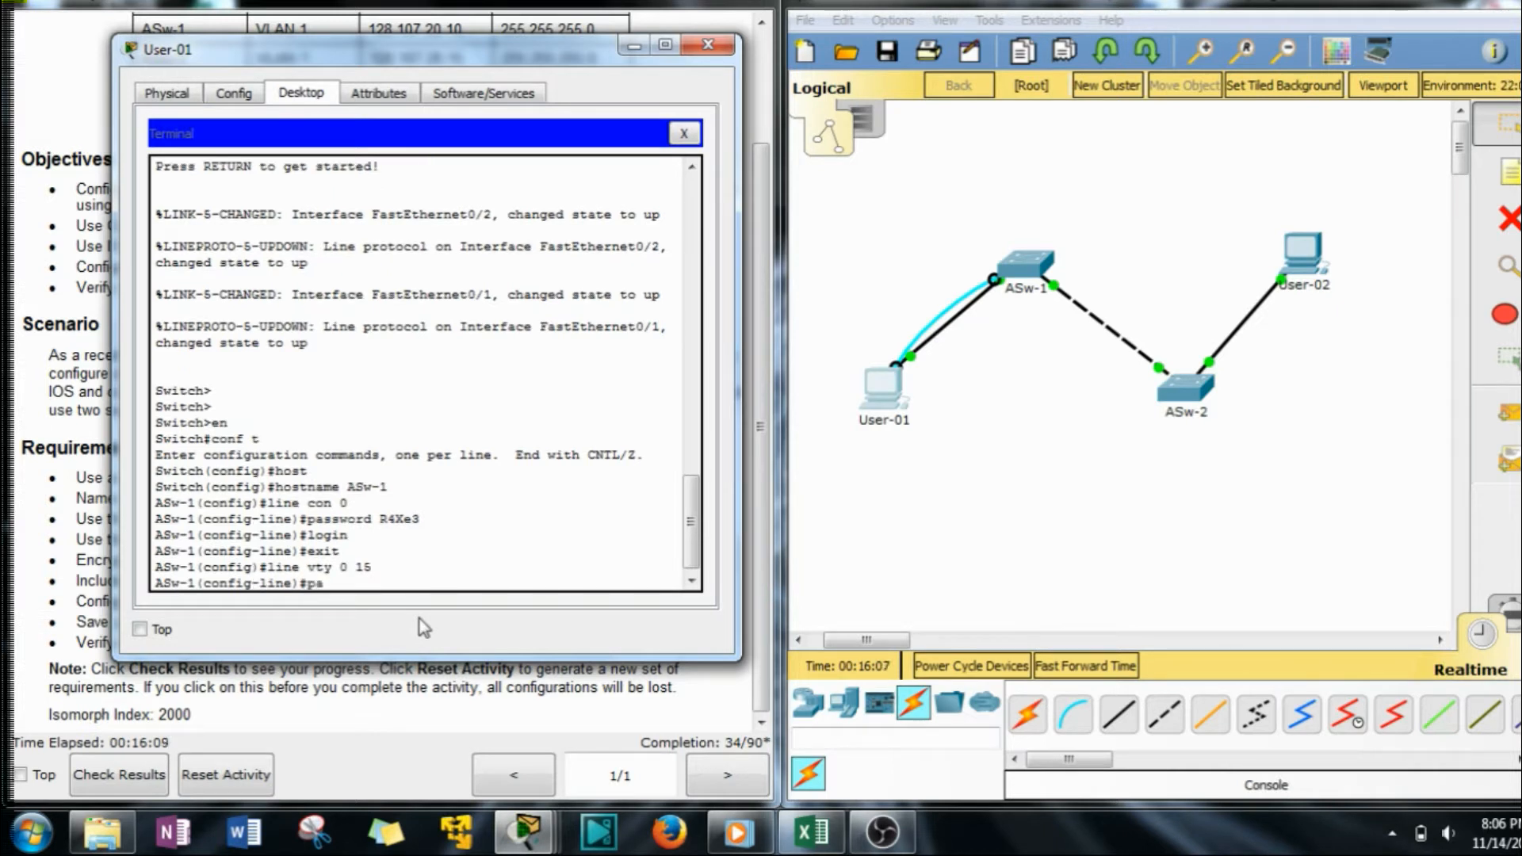
Set the pasted lines password and login on vty lines 0 15, then exit.
{"action": "key", "text": "Tab"}
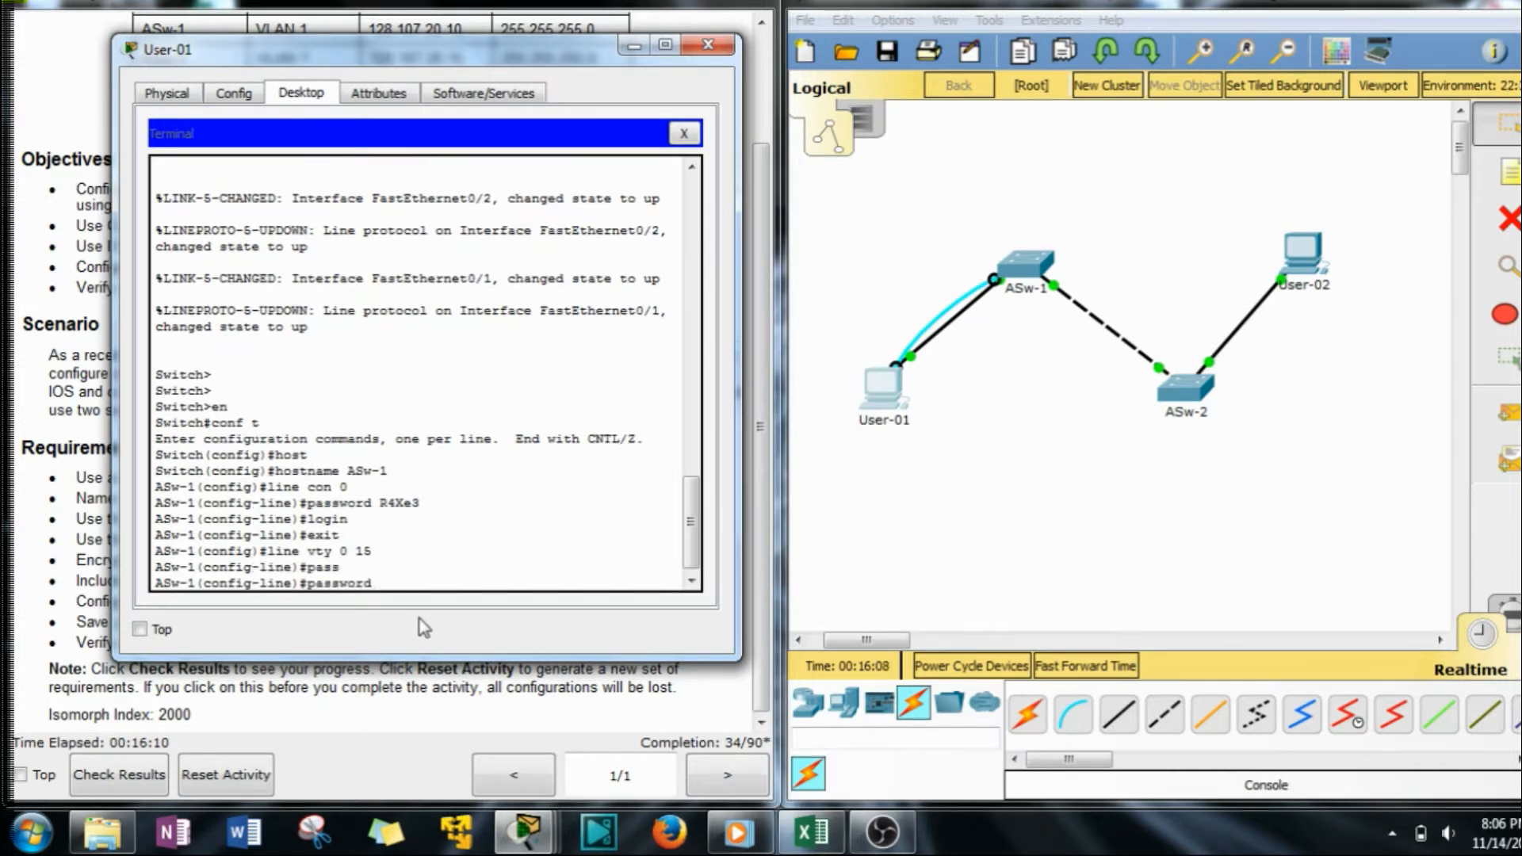
{"action": "right_click", "coordinate": [458, 588]}
{"action": "left_click", "coordinate": [511, 627]}
{"action": "key", "text": "Return"}
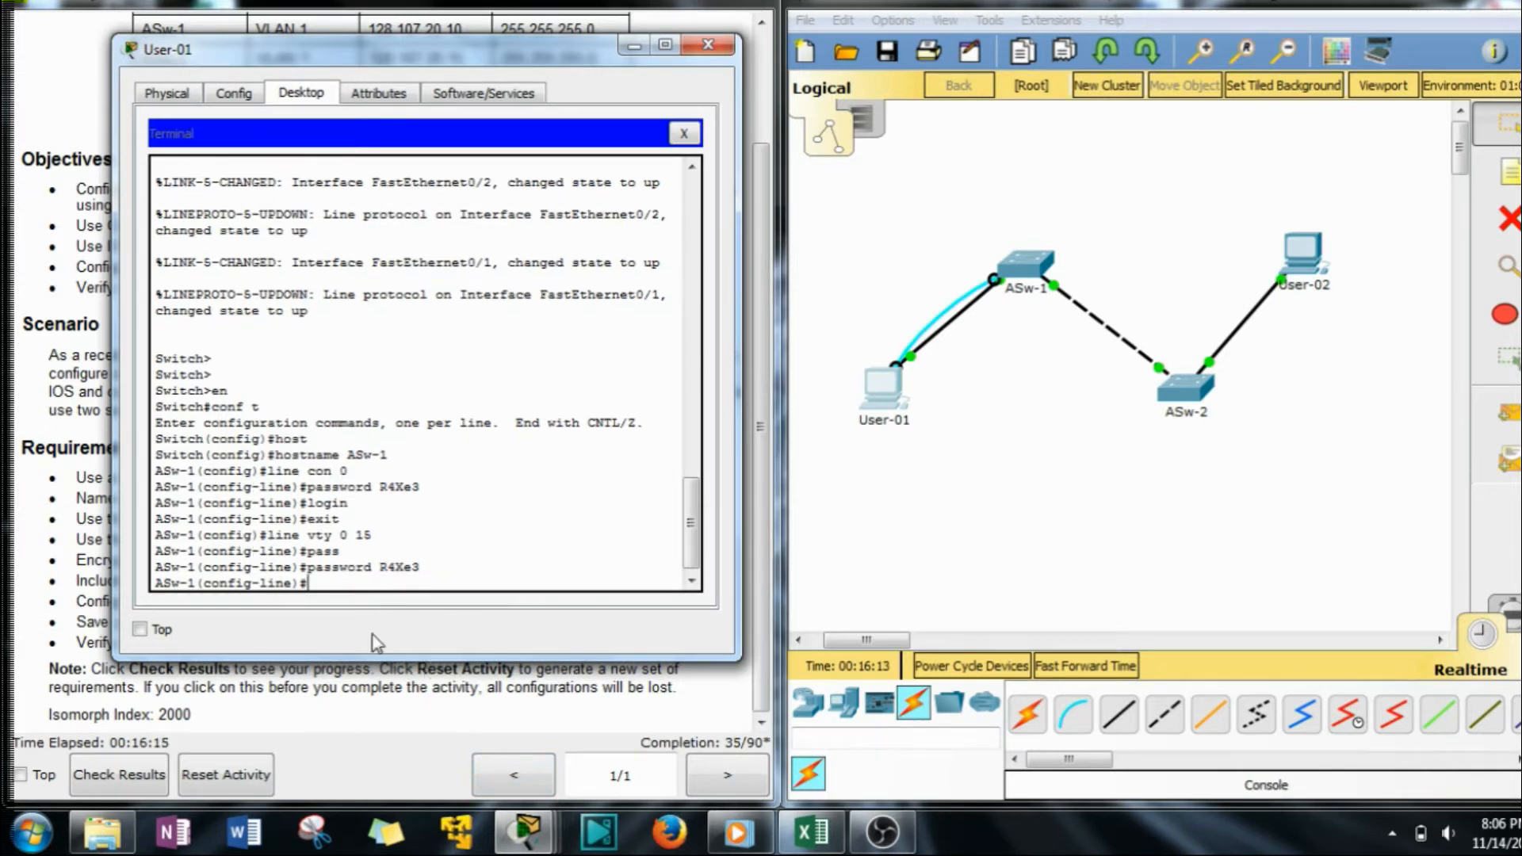
{"action": "type", "text": "log"}
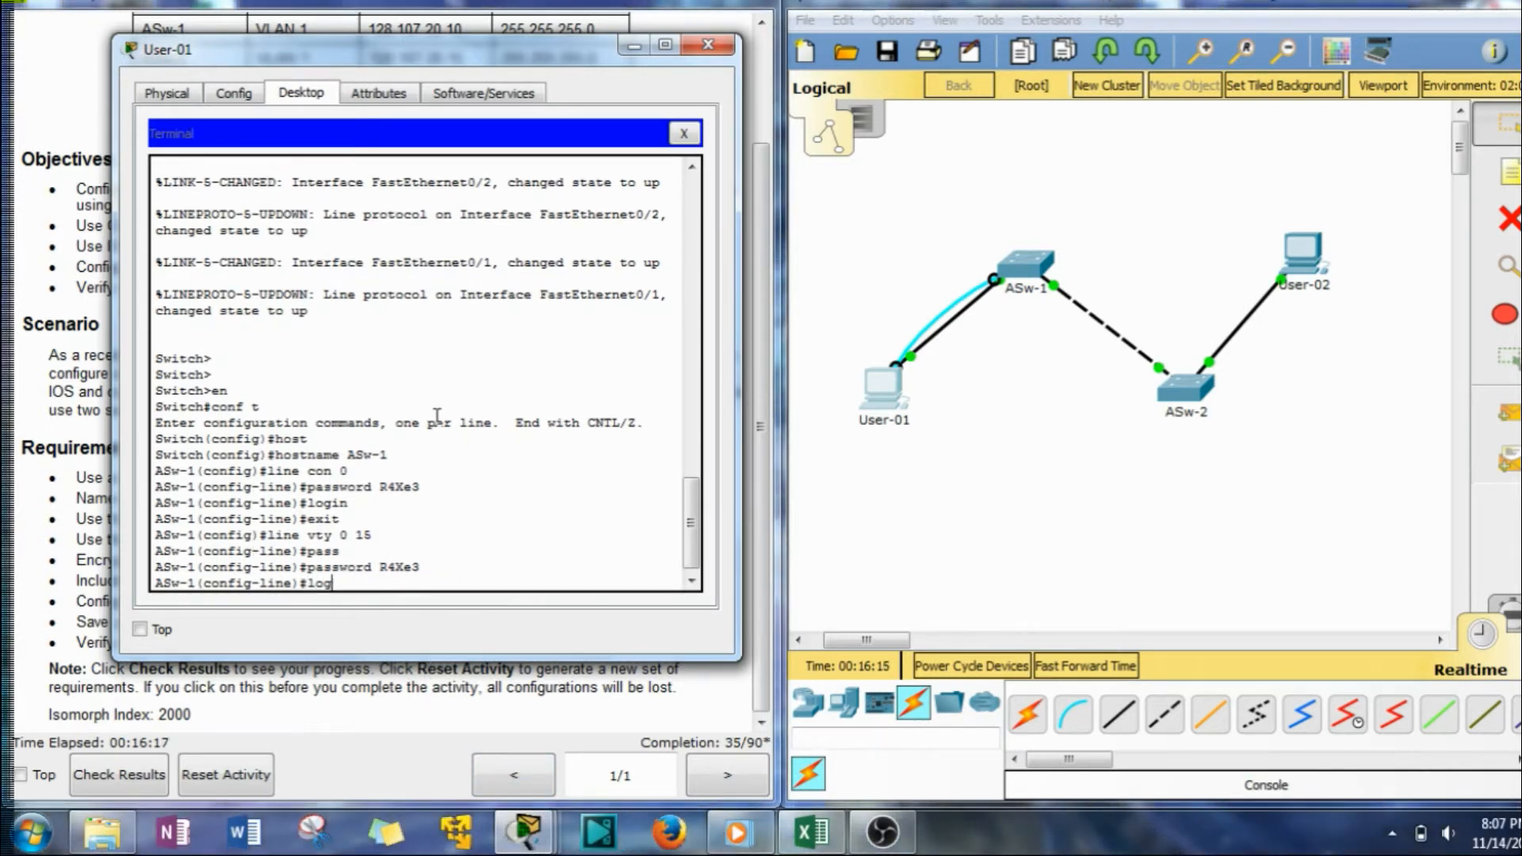
{"action": "type", "text": "in"}
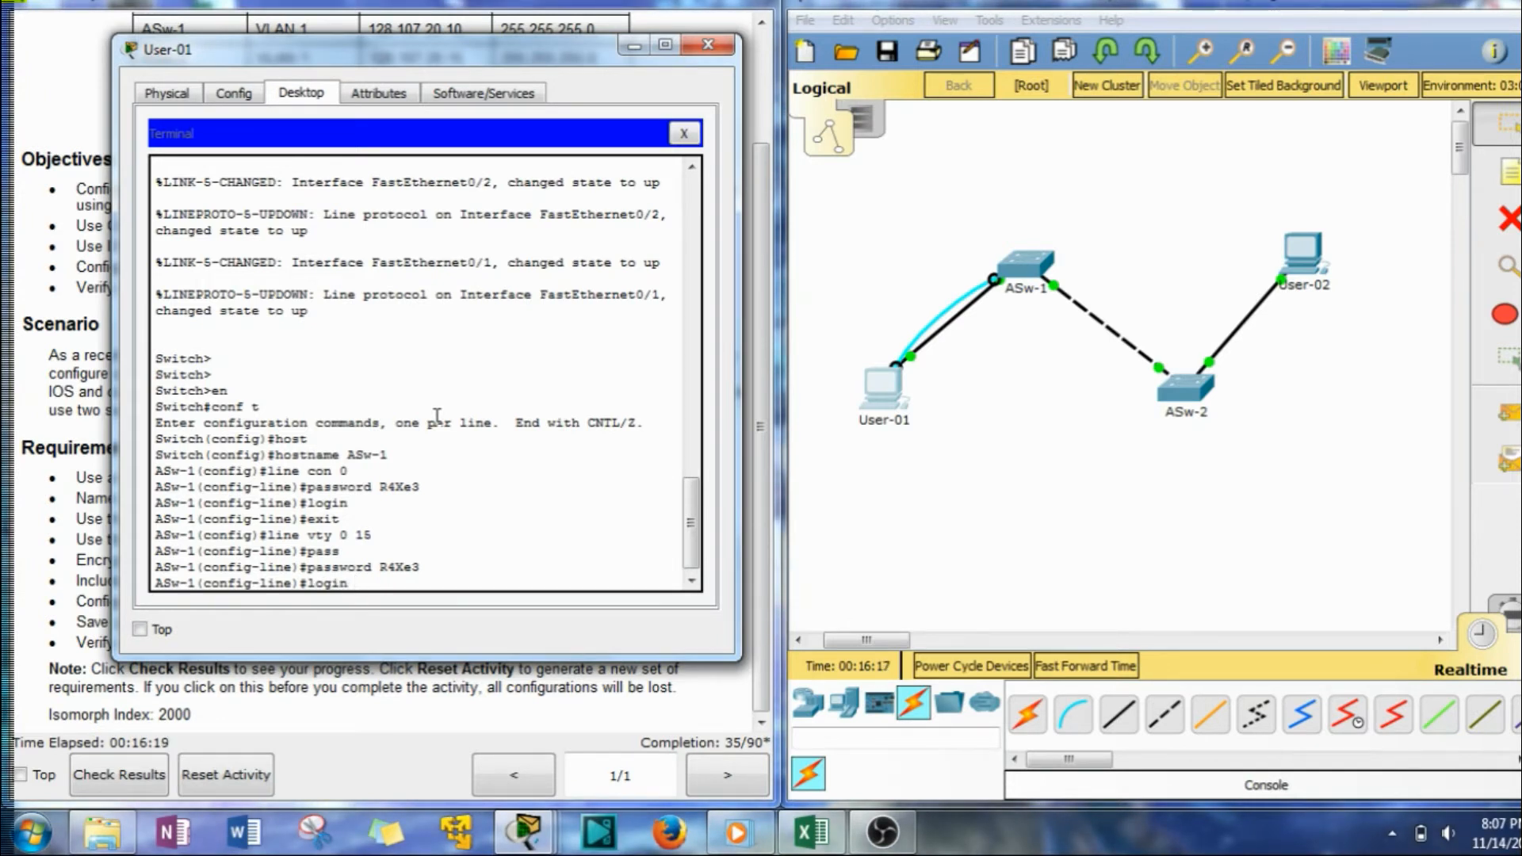
{"action": "key", "text": "Return"}
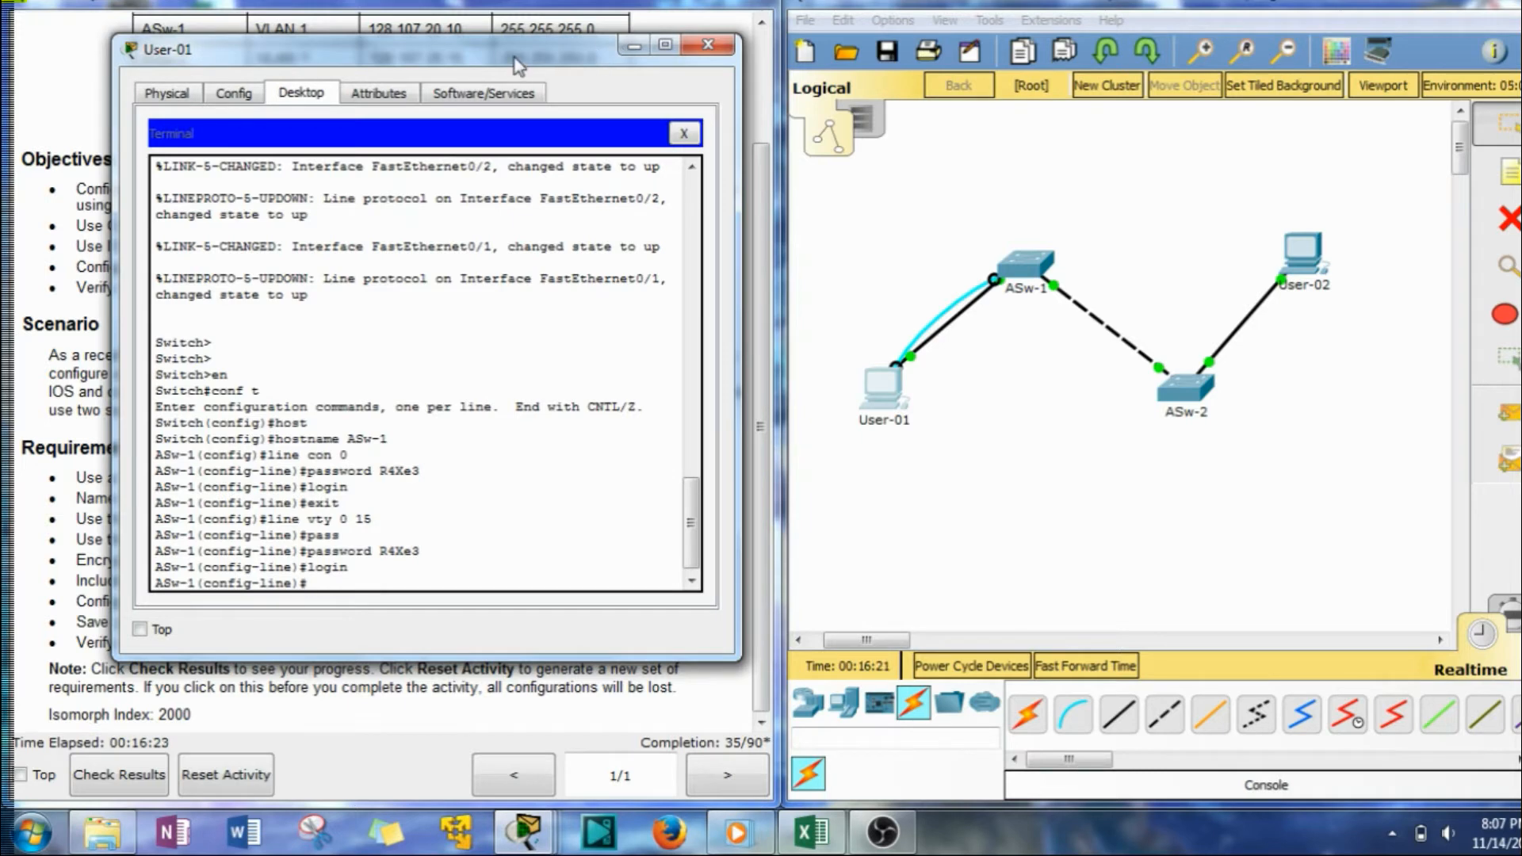
{"action": "left_click_drag", "start_coordinate": [516, 61], "coordinate": [1219, 66]}
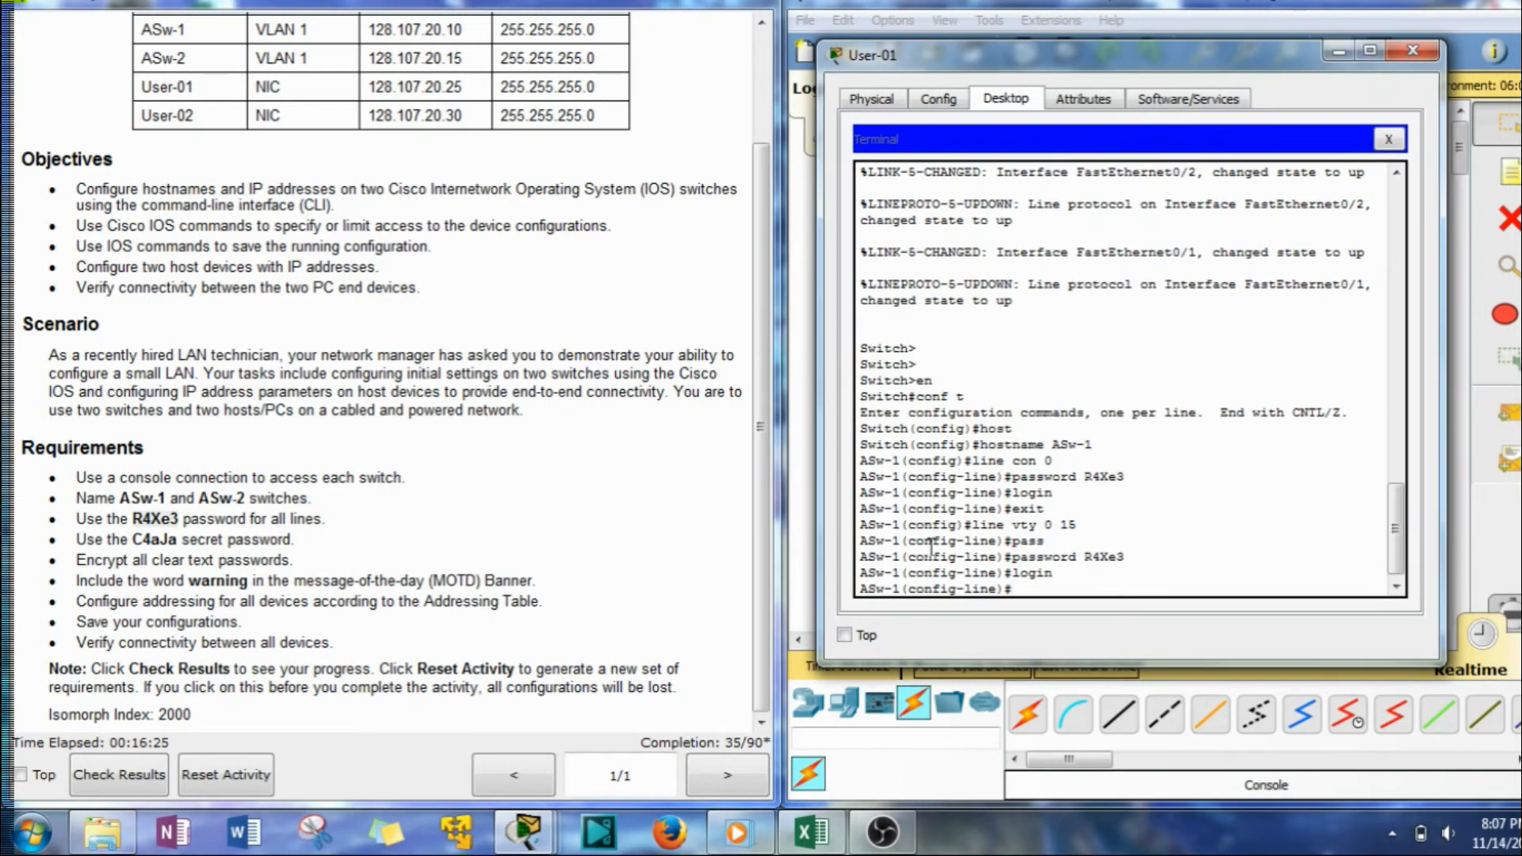
{"action": "key", "text": "Return"}
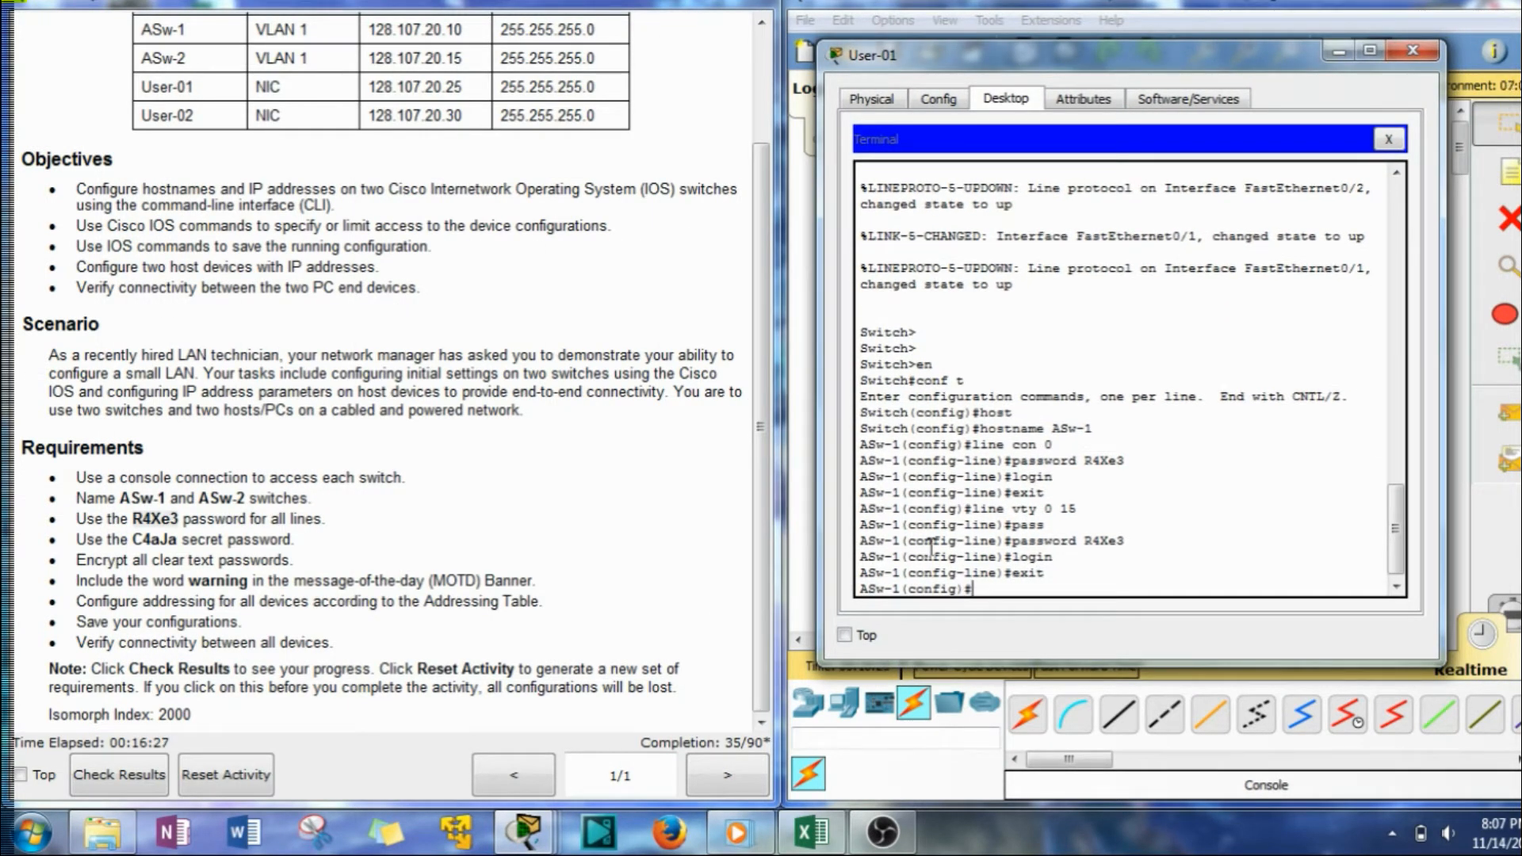
{"action": "left_click_drag", "start_coordinate": [177, 539], "coordinate": [140, 543]}
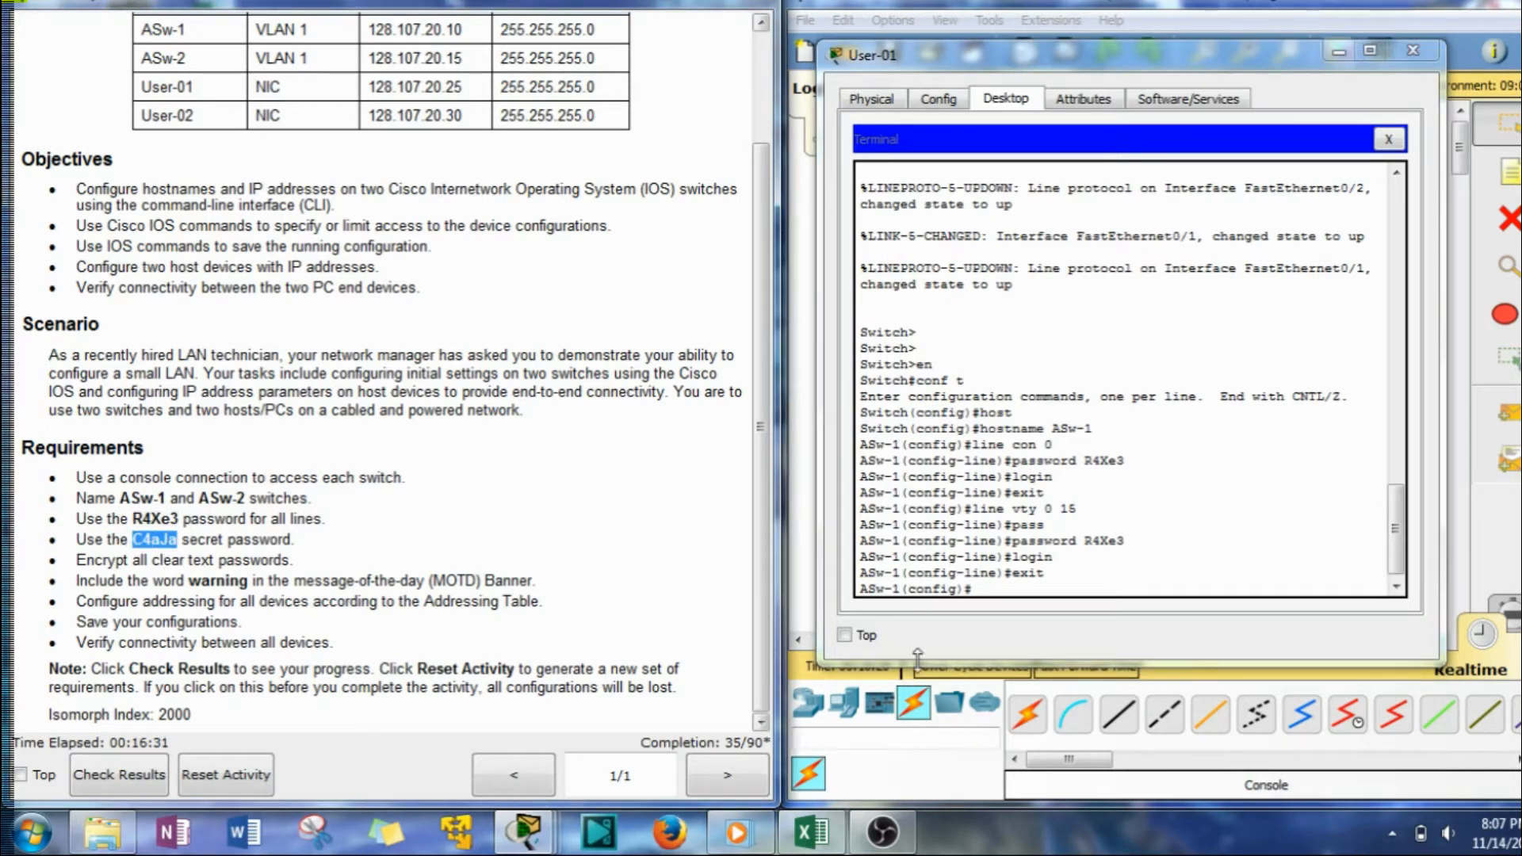
Set ASw-1's enable secret to the required password pasted from the requirements.
{"action": "left_click", "coordinate": [1026, 586]}
{"action": "type", "text": "ena"}
{"action": "key", "text": "Tab"}
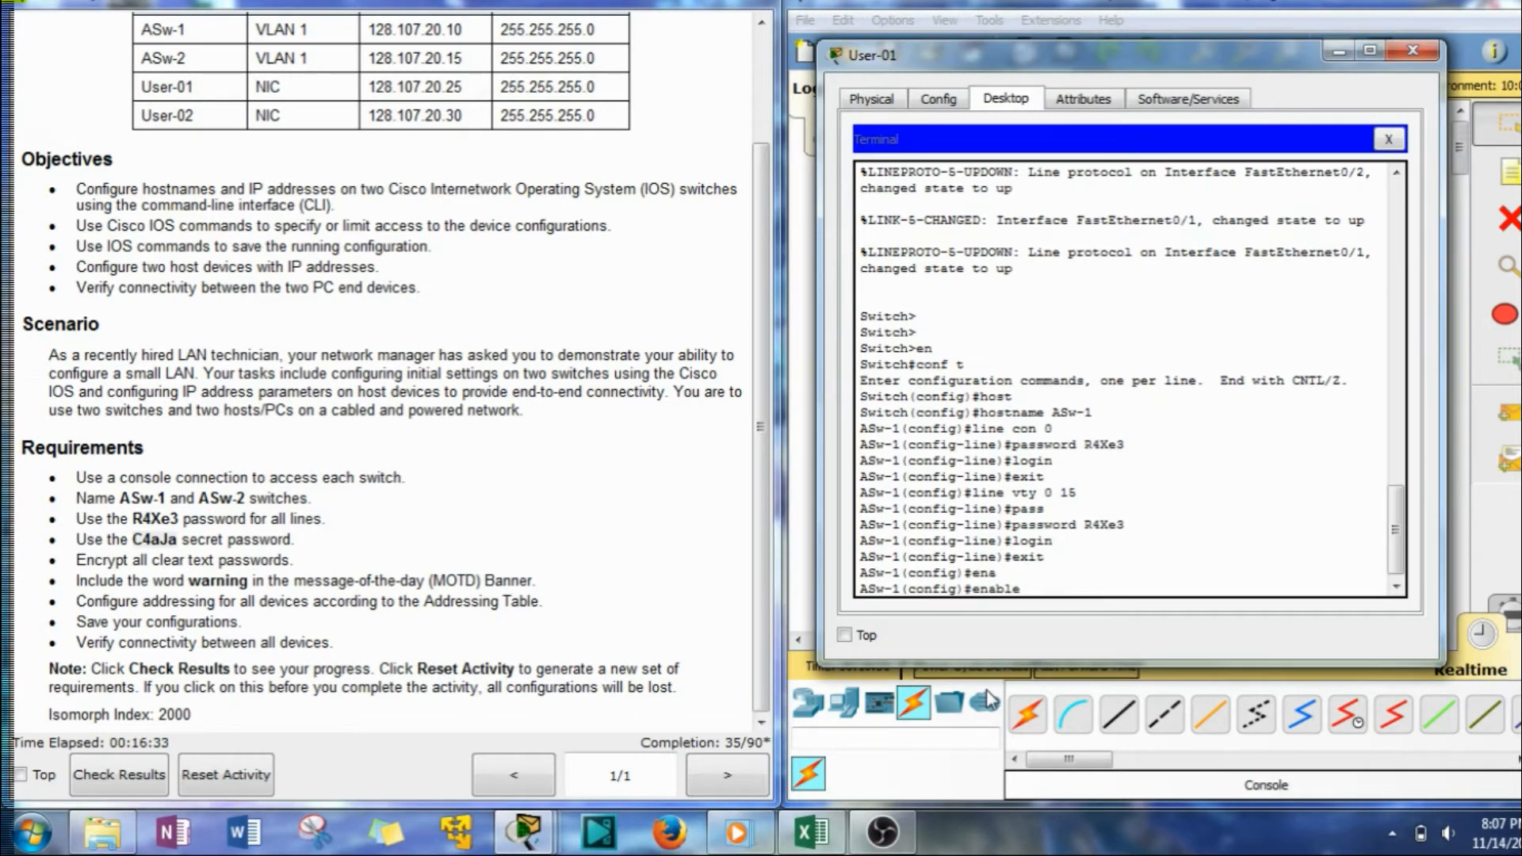
{"action": "type", "text": "se"}
{"action": "key", "text": "Tab"}
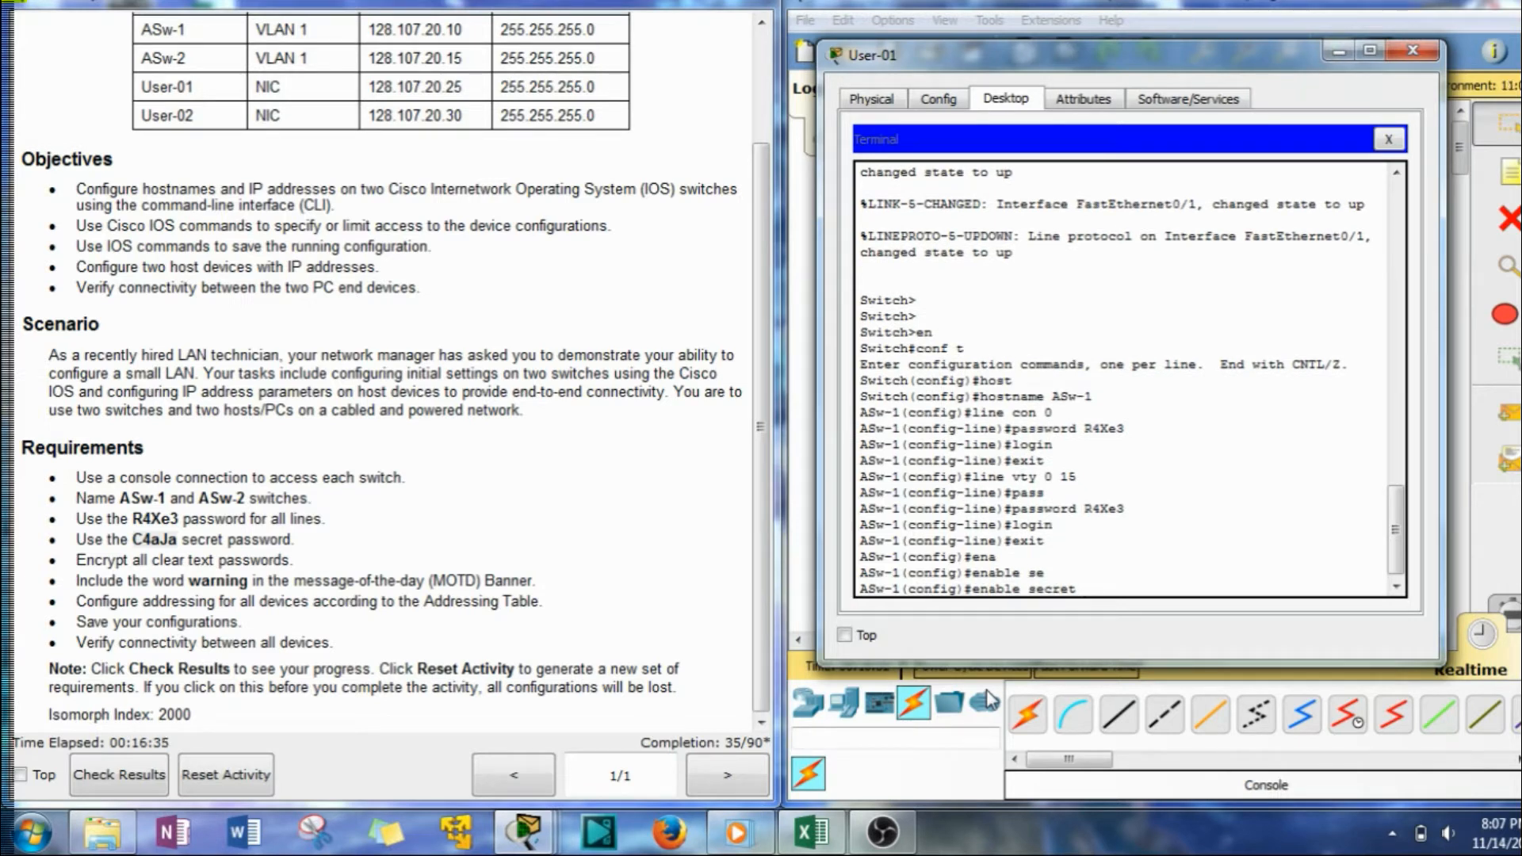
{"action": "right_click", "coordinate": [1144, 584]}
{"action": "left_click", "coordinate": [1209, 592]}
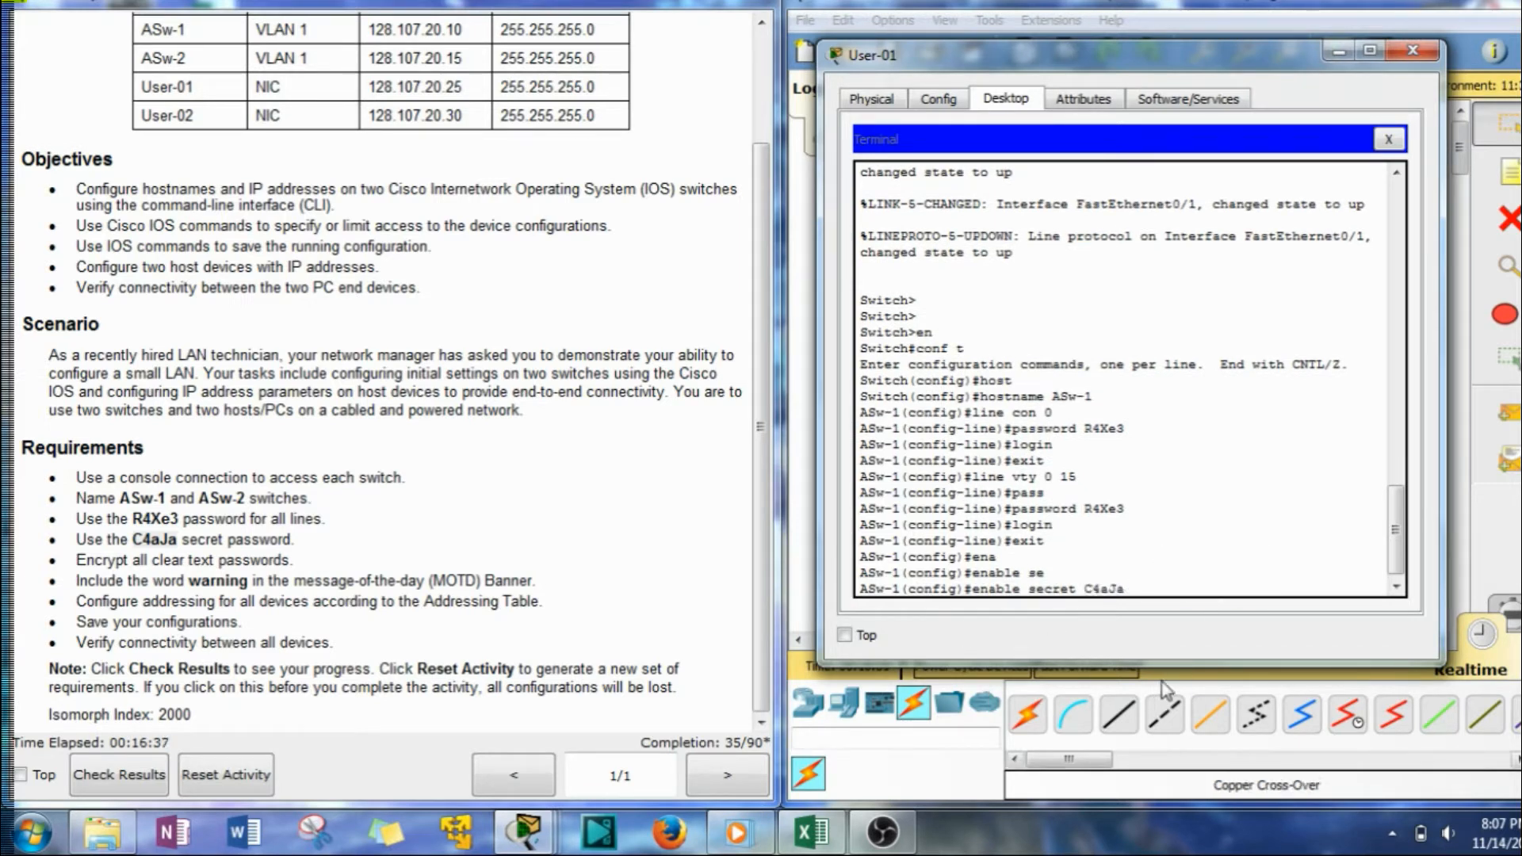
{"action": "key", "text": "Return"}
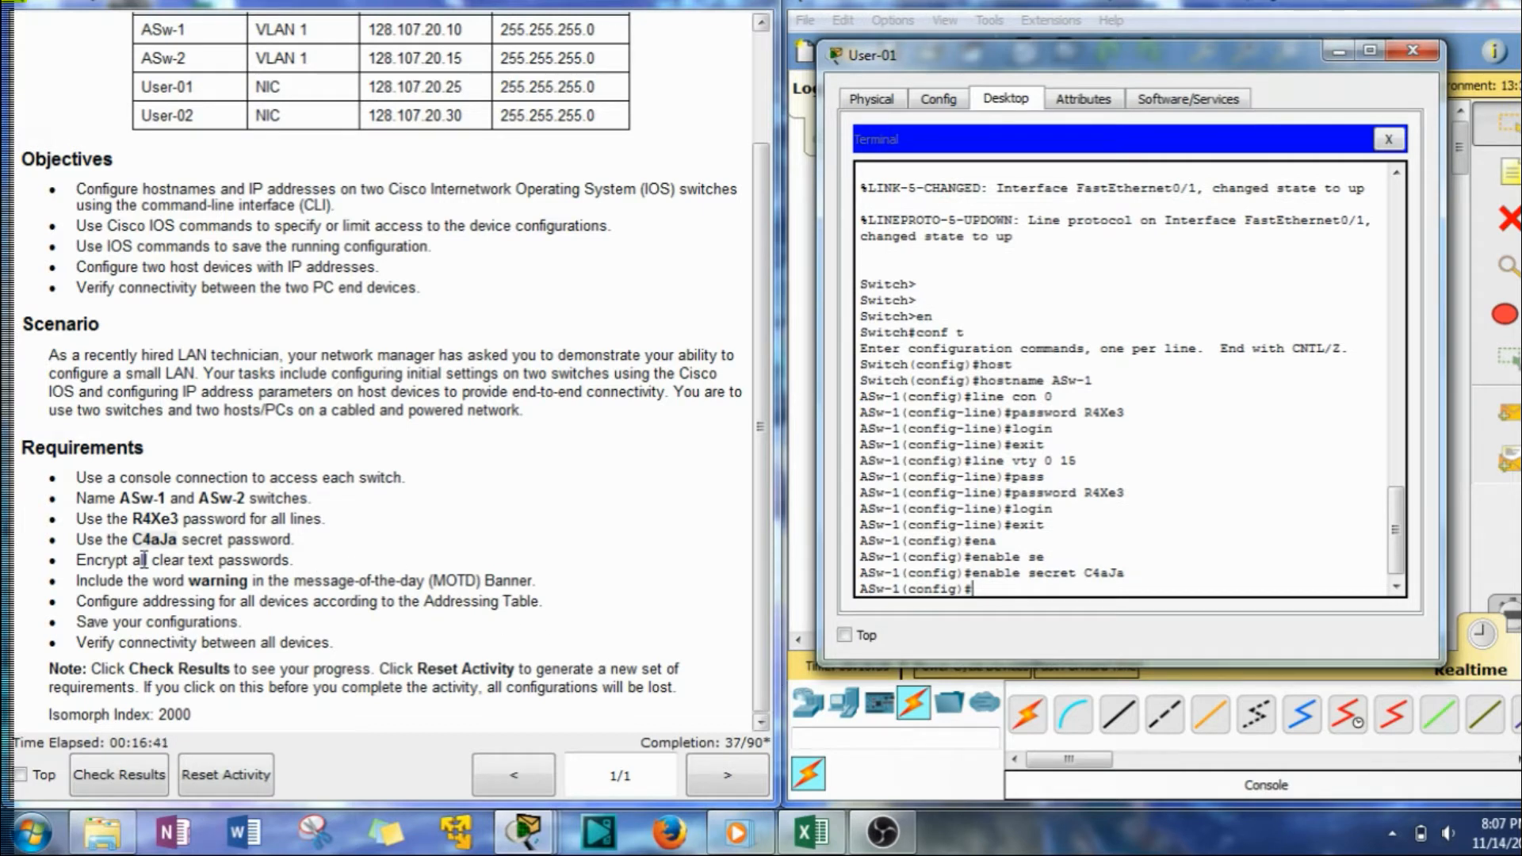
Show the running configuration and review the plain-text console and vty passwords.
{"action": "left_click_drag", "start_coordinate": [77, 559], "coordinate": [287, 566]}
{"action": "left_click", "coordinate": [1001, 610]}
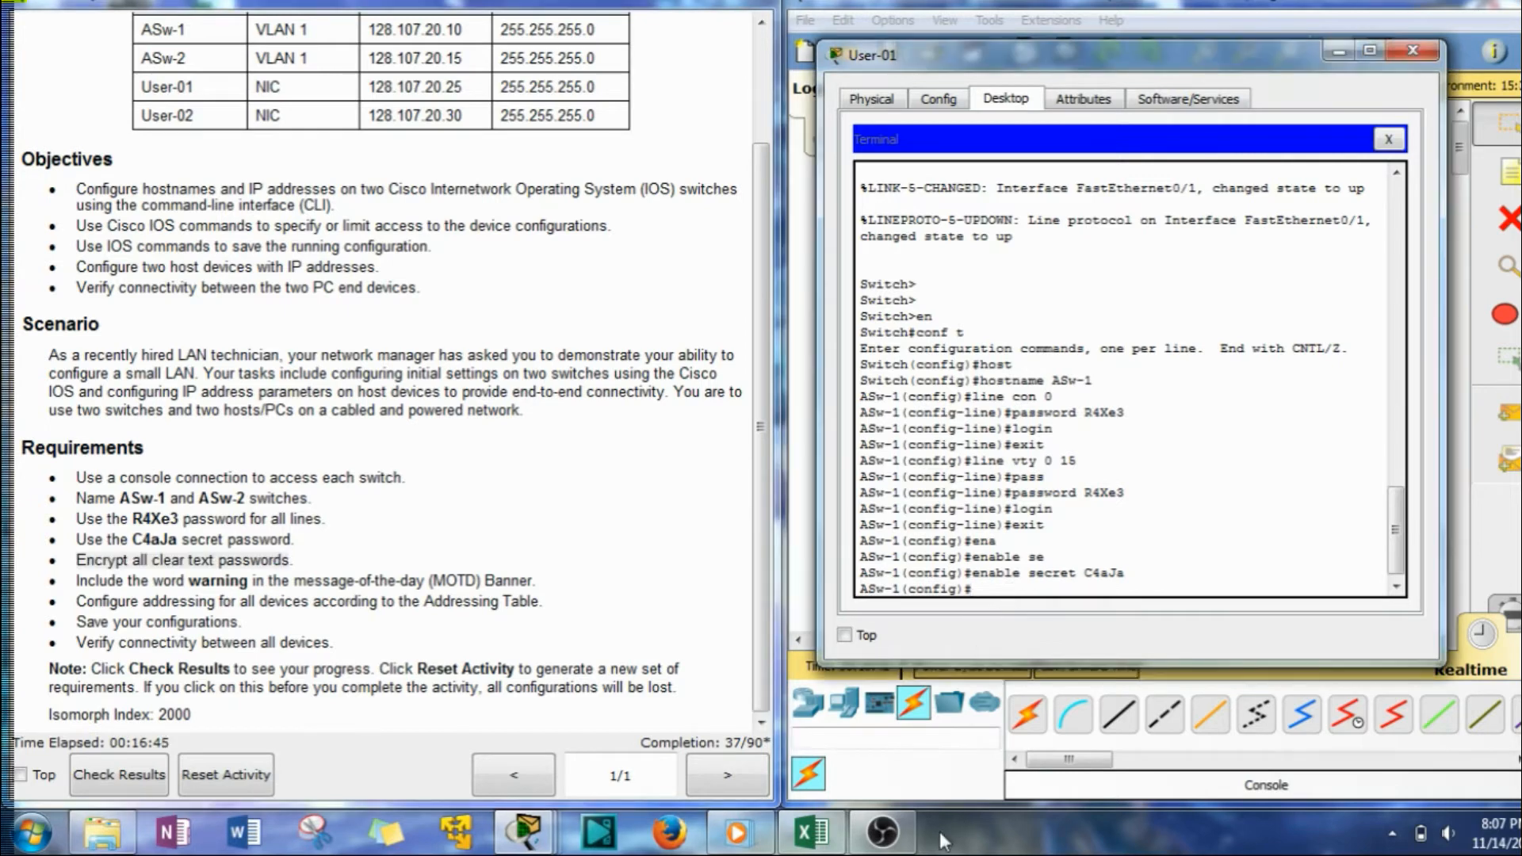
{"action": "type", "text": "run"}
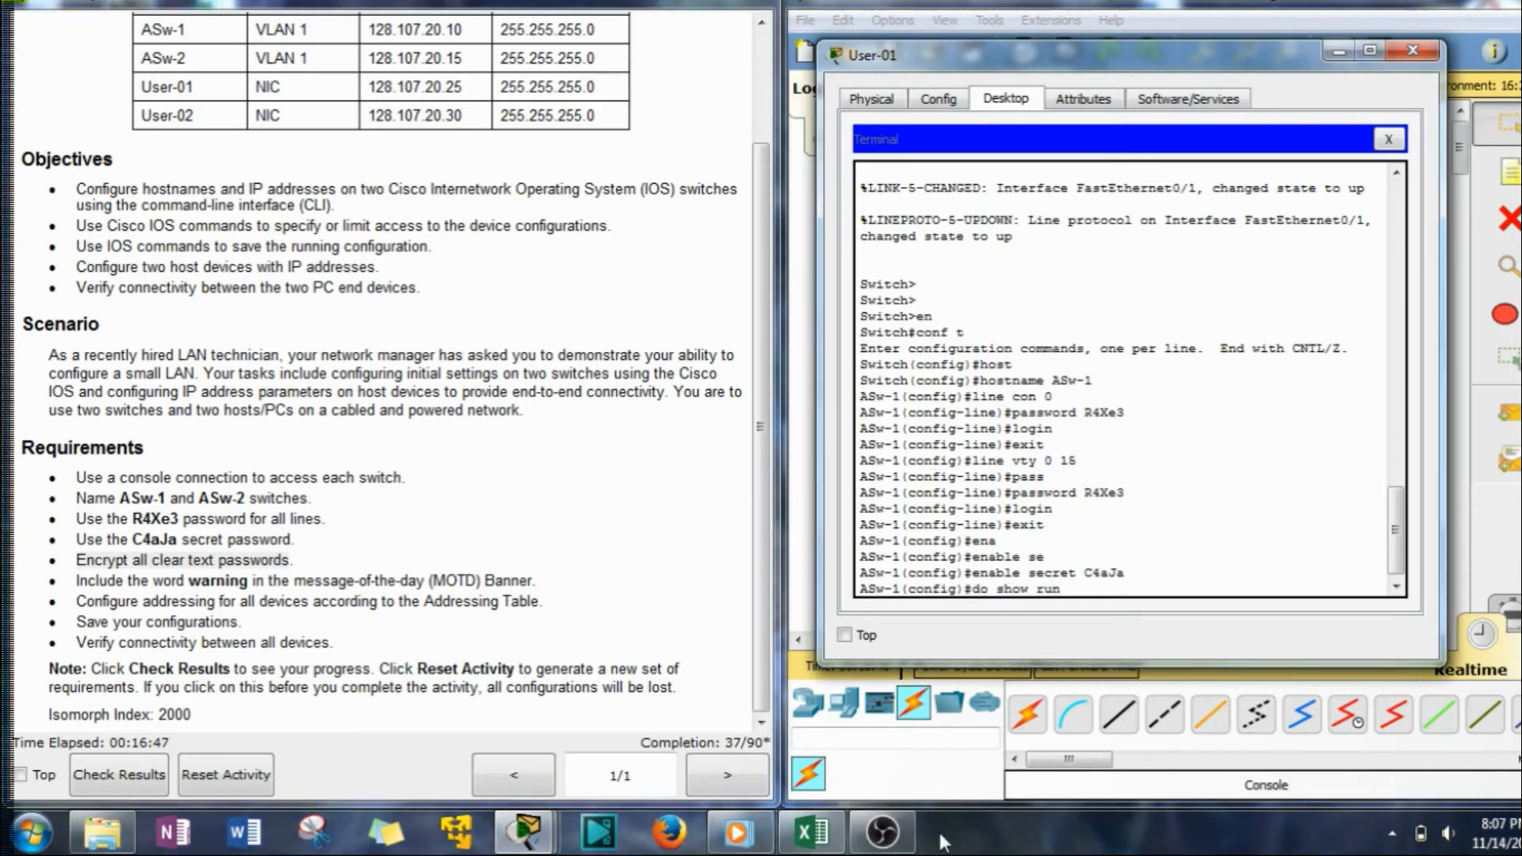
{"action": "key", "text": "Return"}
{"action": "key", "text": "space"}
{"action": "key", "text": "space"}
{"action": "key", "text": "space"}
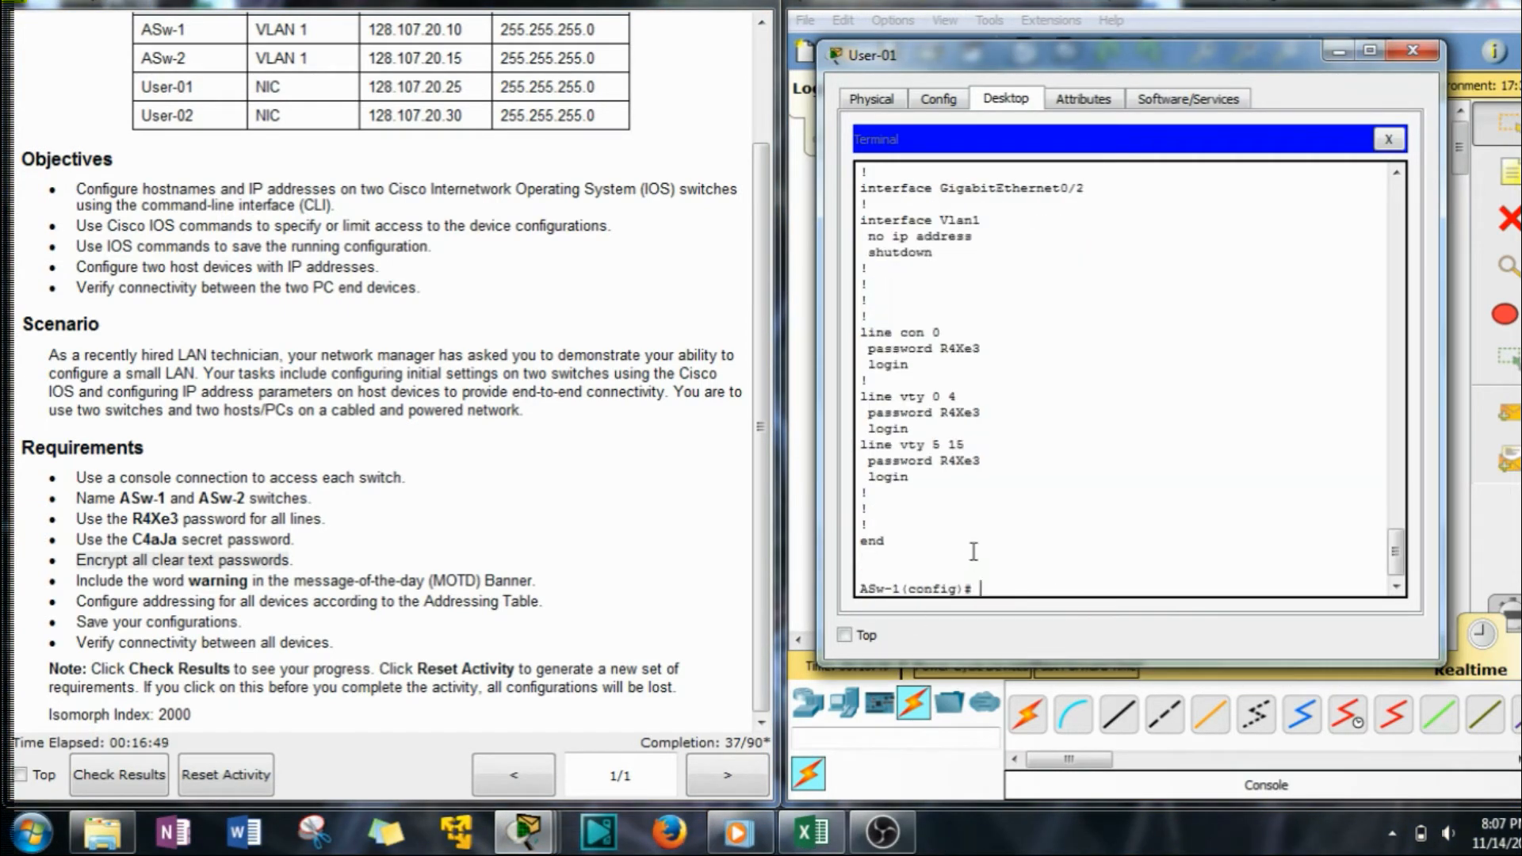
{"action": "scroll", "coordinate": [963, 513], "scroll_direction": "up", "scroll_amount": 10}
{"action": "scroll", "coordinate": [963, 512], "scroll_direction": "up", "scroll_amount": 10}
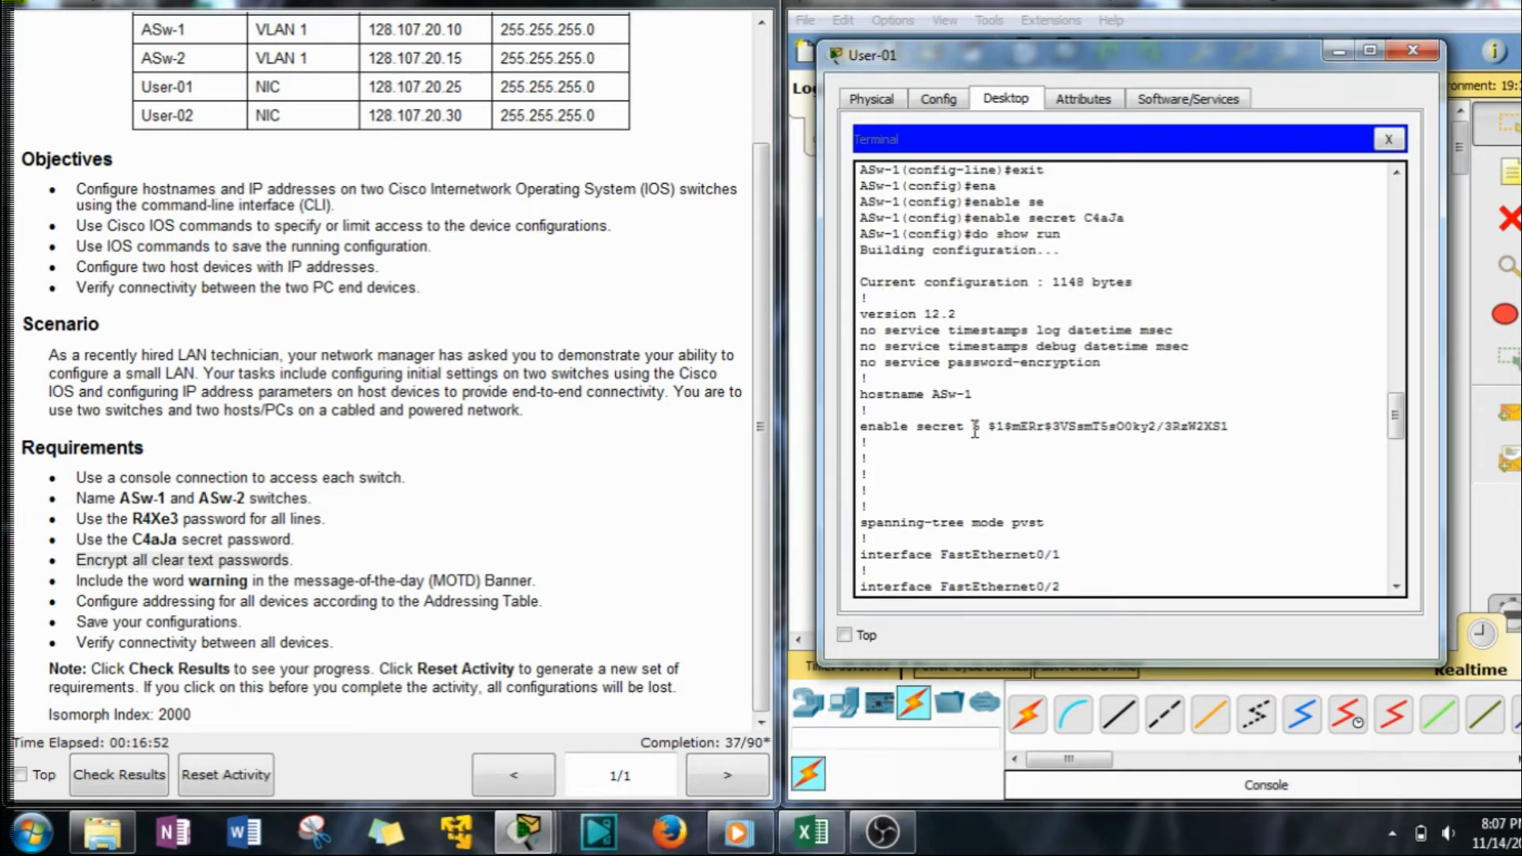
{"action": "left_click_drag", "start_coordinate": [975, 429], "coordinate": [1227, 429]}
{"action": "scroll", "coordinate": [998, 404], "scroll_direction": "down", "scroll_amount": 14}
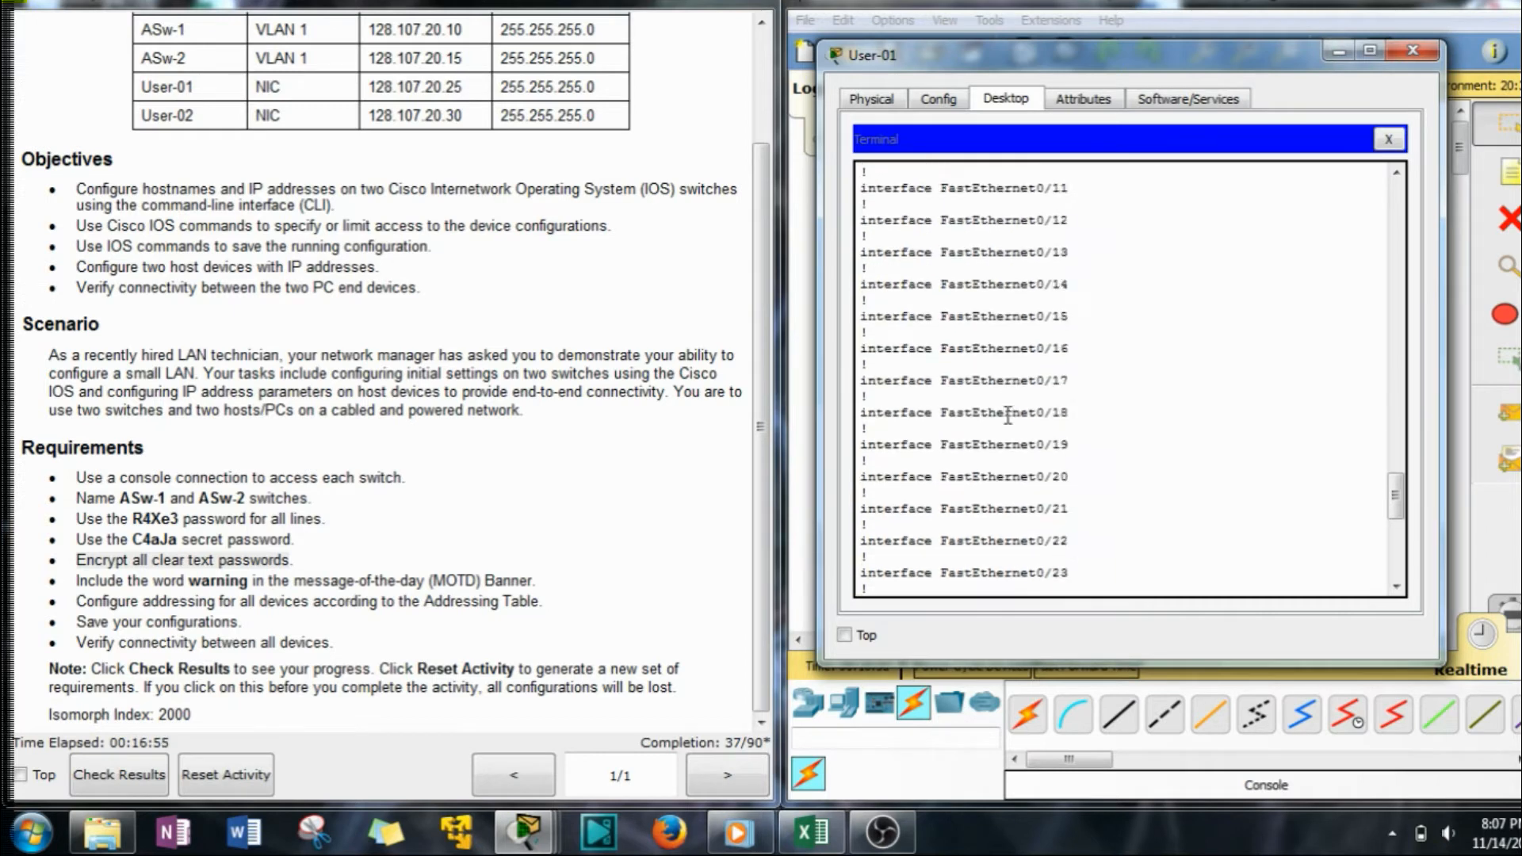
{"action": "scroll", "coordinate": [1008, 417], "scroll_direction": "down", "scroll_amount": 10}
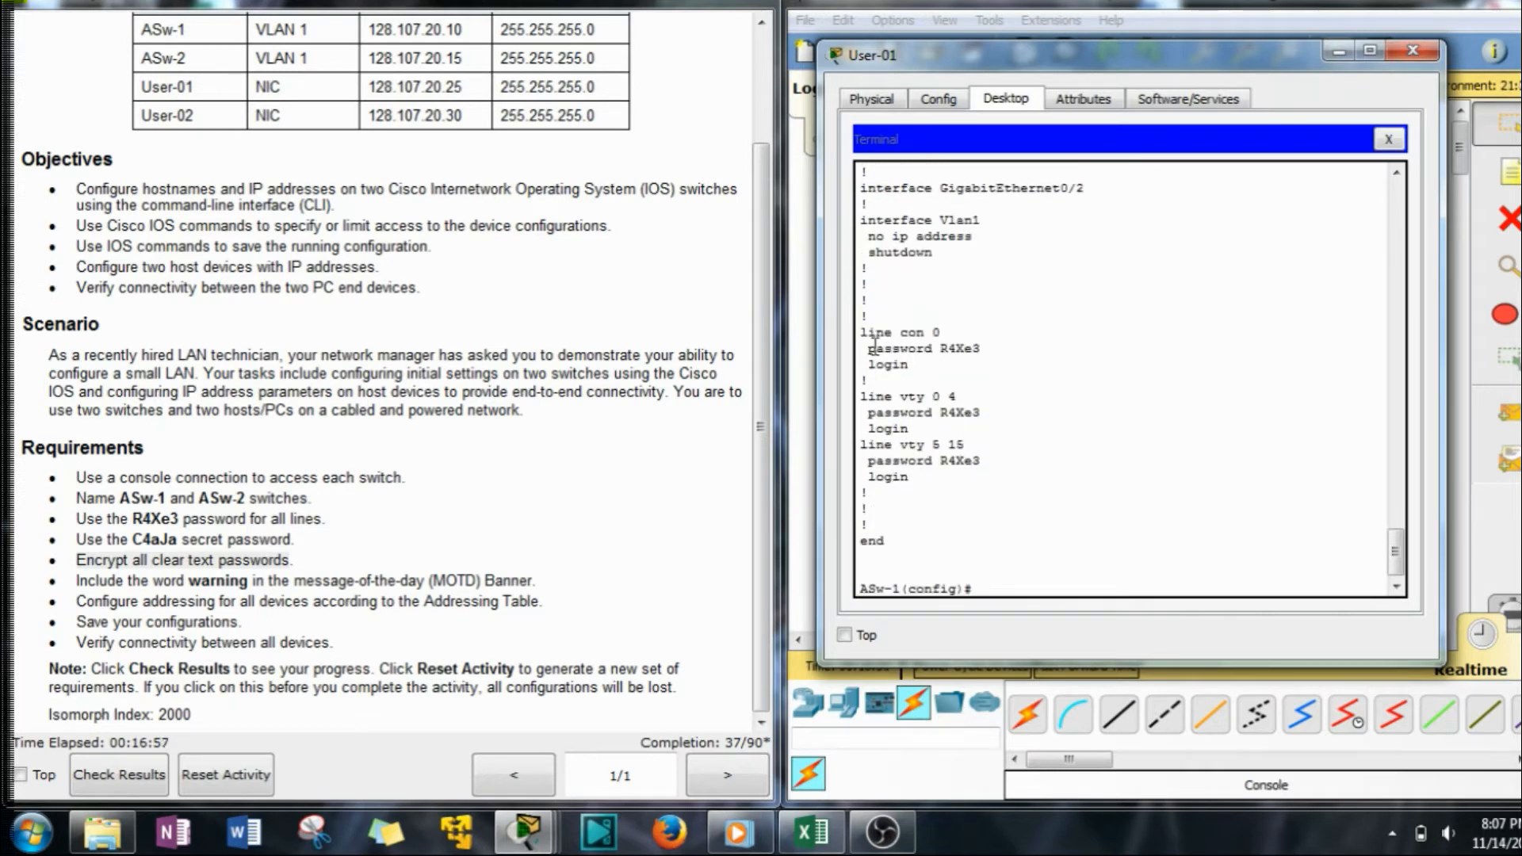
{"action": "left_click_drag", "start_coordinate": [981, 348], "coordinate": [944, 349]}
{"action": "left_click_drag", "start_coordinate": [981, 461], "coordinate": [944, 465]}
{"action": "scroll", "coordinate": [989, 533], "scroll_direction": "down", "scroll_amount": 1}
Enable service password-encryption on ASw-1.
{"action": "left_click", "coordinate": [988, 577]}
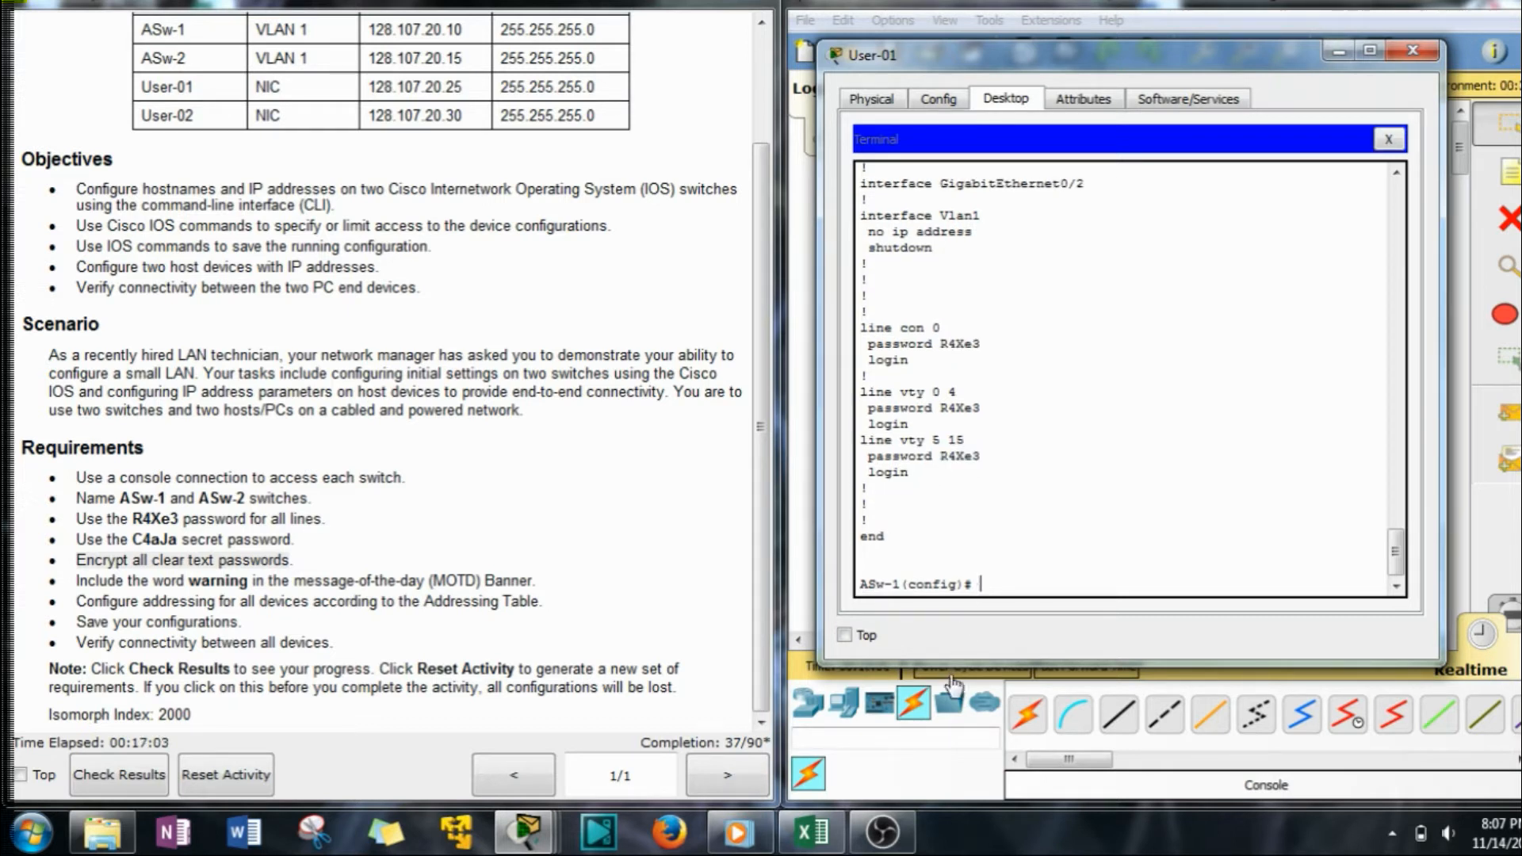
{"action": "type", "text": "ser"}
{"action": "key", "text": "Tab"}
{"action": "type", "text": "p"}
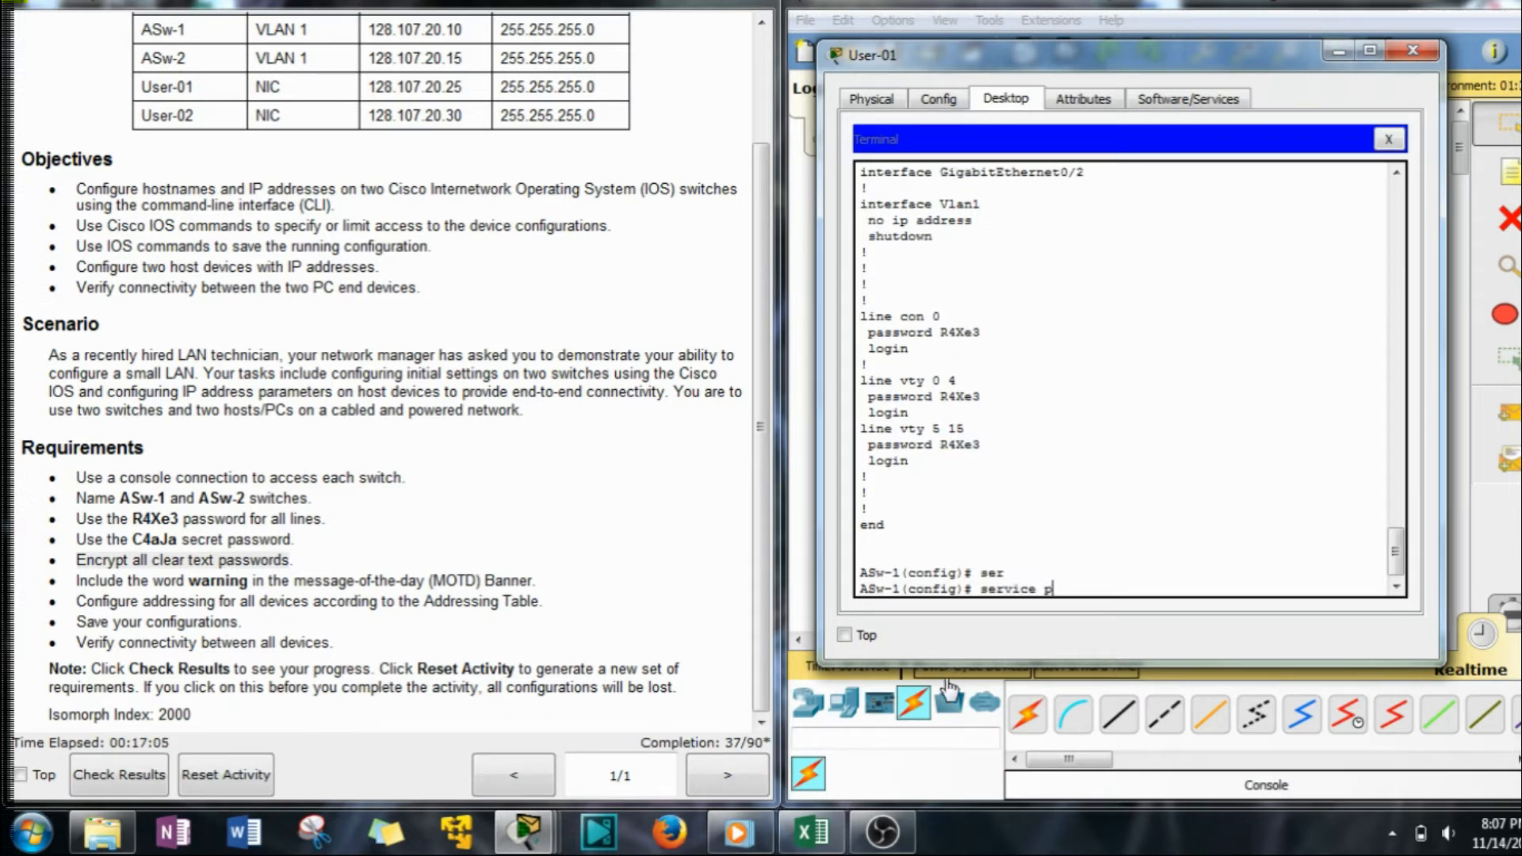
{"action": "type", "text": "as"}
{"action": "key", "text": "Tab"}
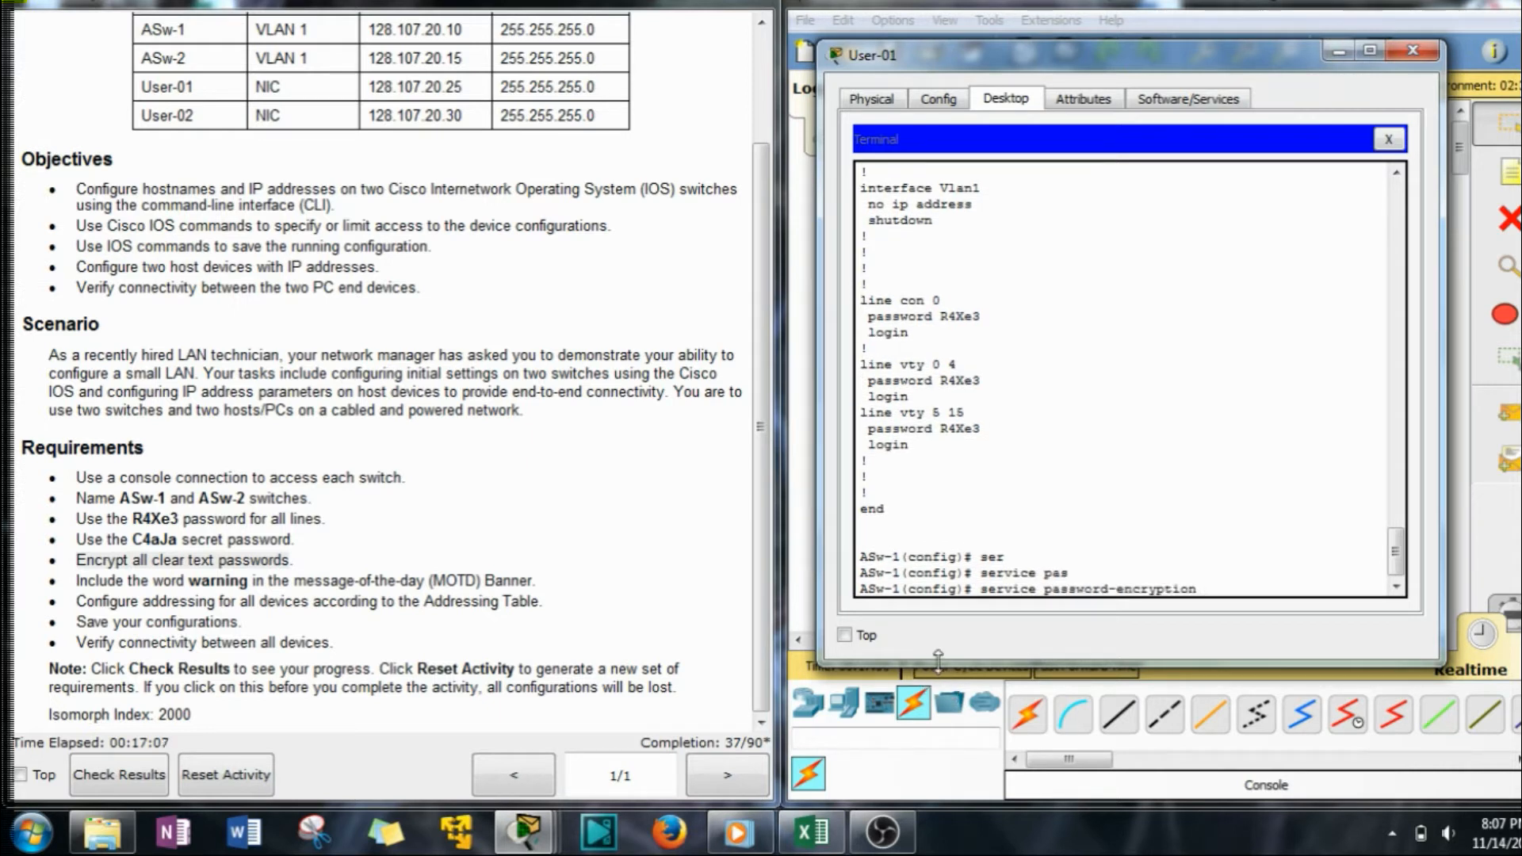
{"action": "key", "text": "Return"}
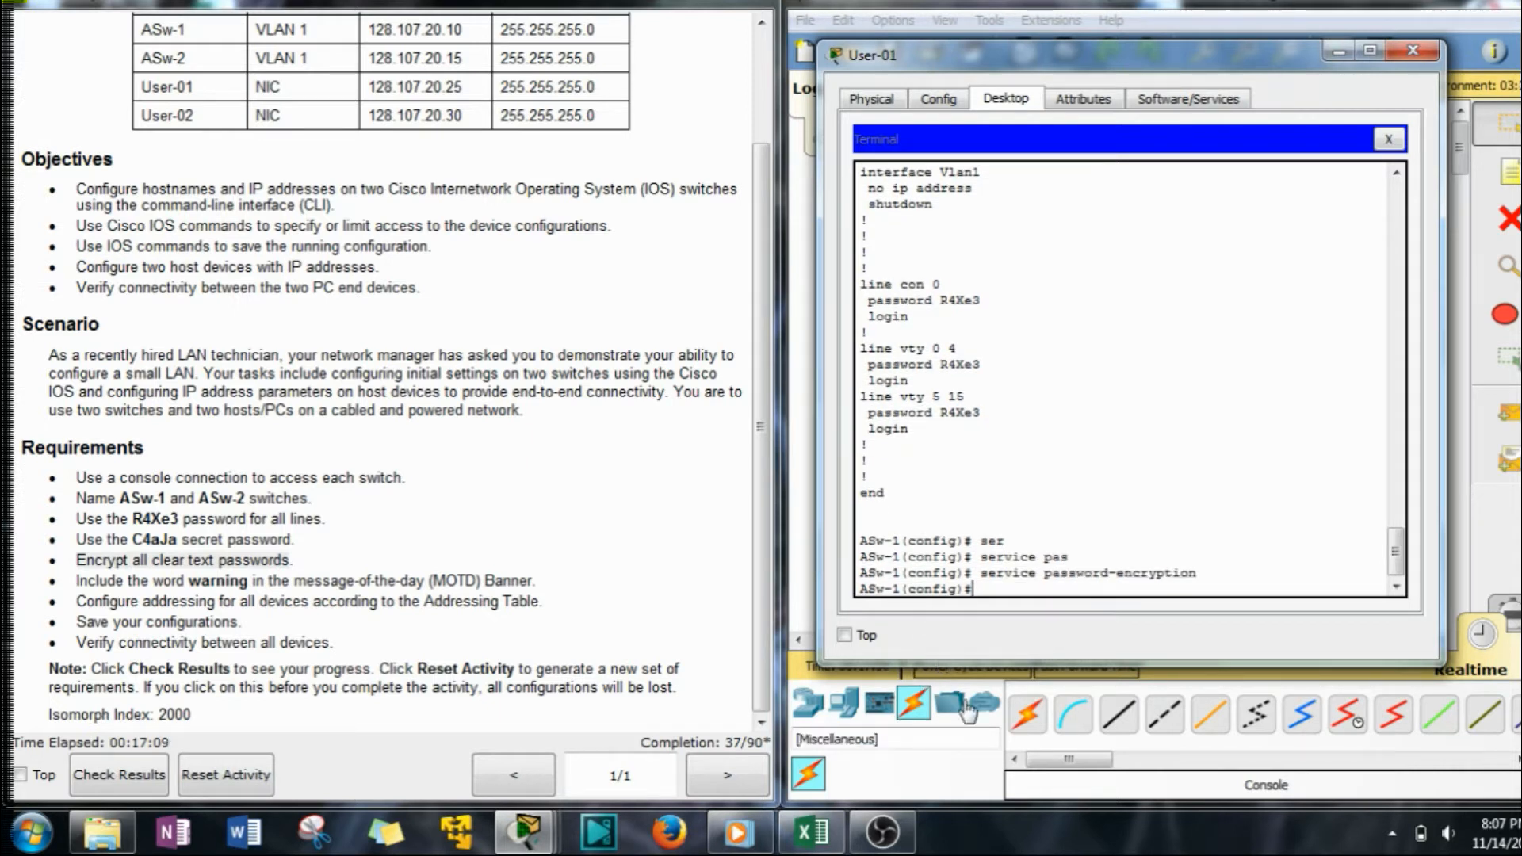
Rerun show running-config to confirm the console and vty passwords are now encrypted.
{"action": "key", "text": "Up"}
{"action": "key", "text": "Up"}
{"action": "key", "text": "Return"}
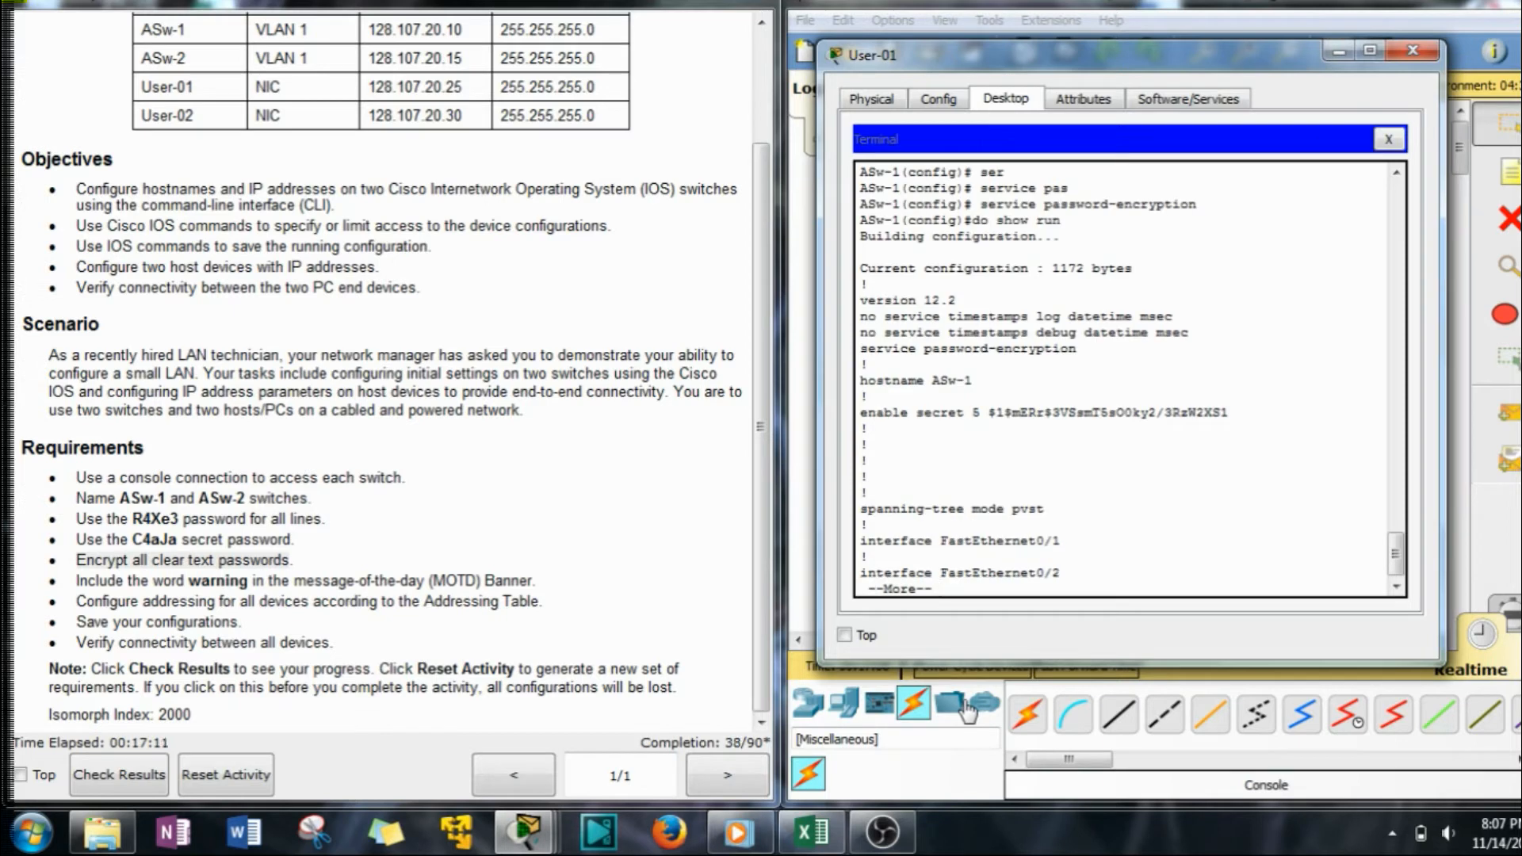
{"action": "key", "text": "space"}
{"action": "key", "text": "space"}
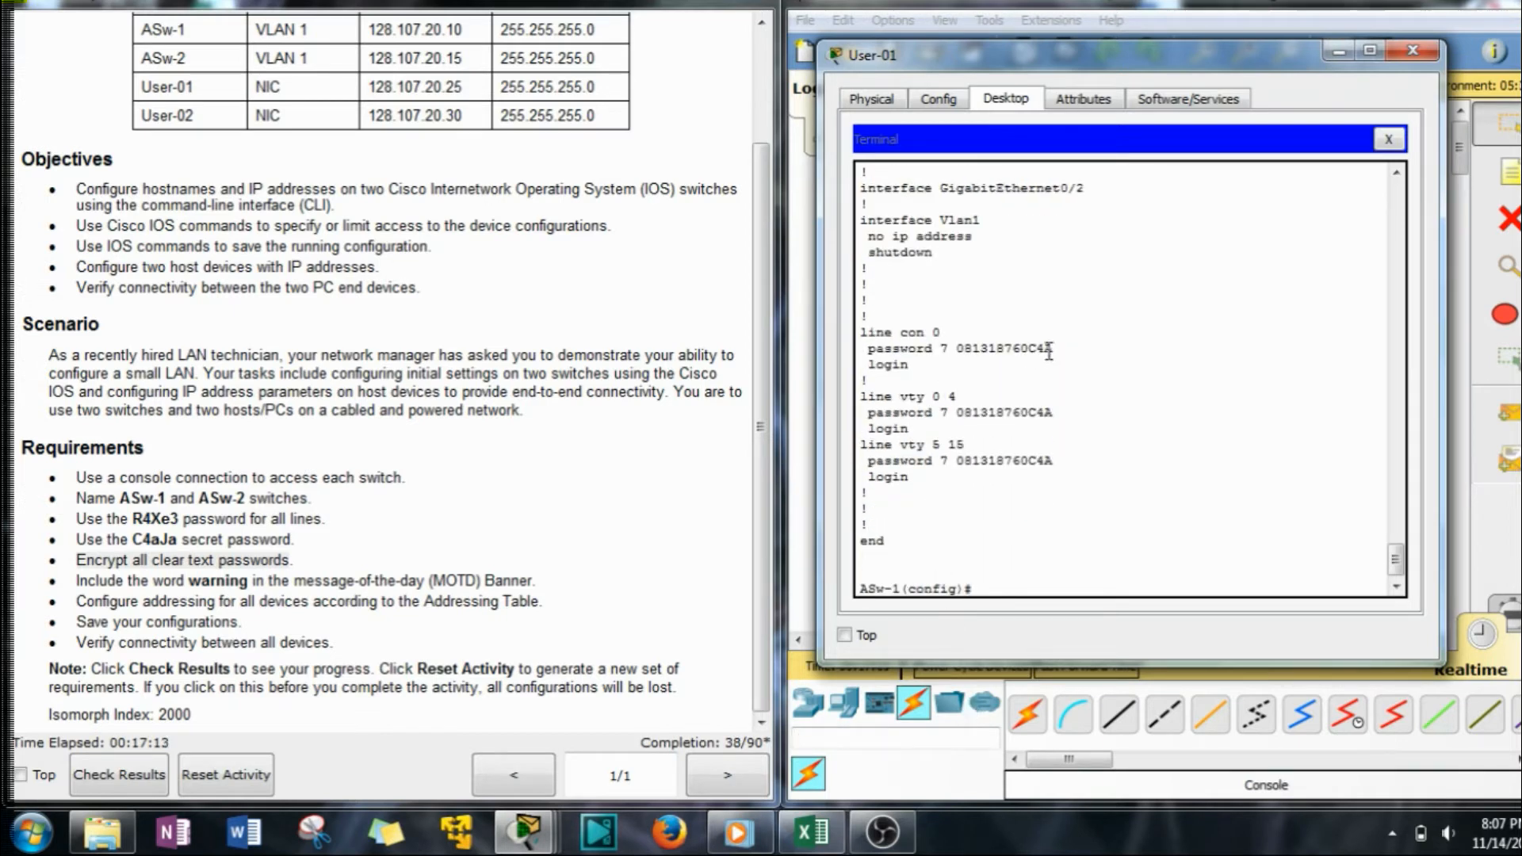
{"action": "left_click_drag", "start_coordinate": [1053, 349], "coordinate": [933, 349]}
{"action": "left_click_drag", "start_coordinate": [1053, 412], "coordinate": [932, 413]}
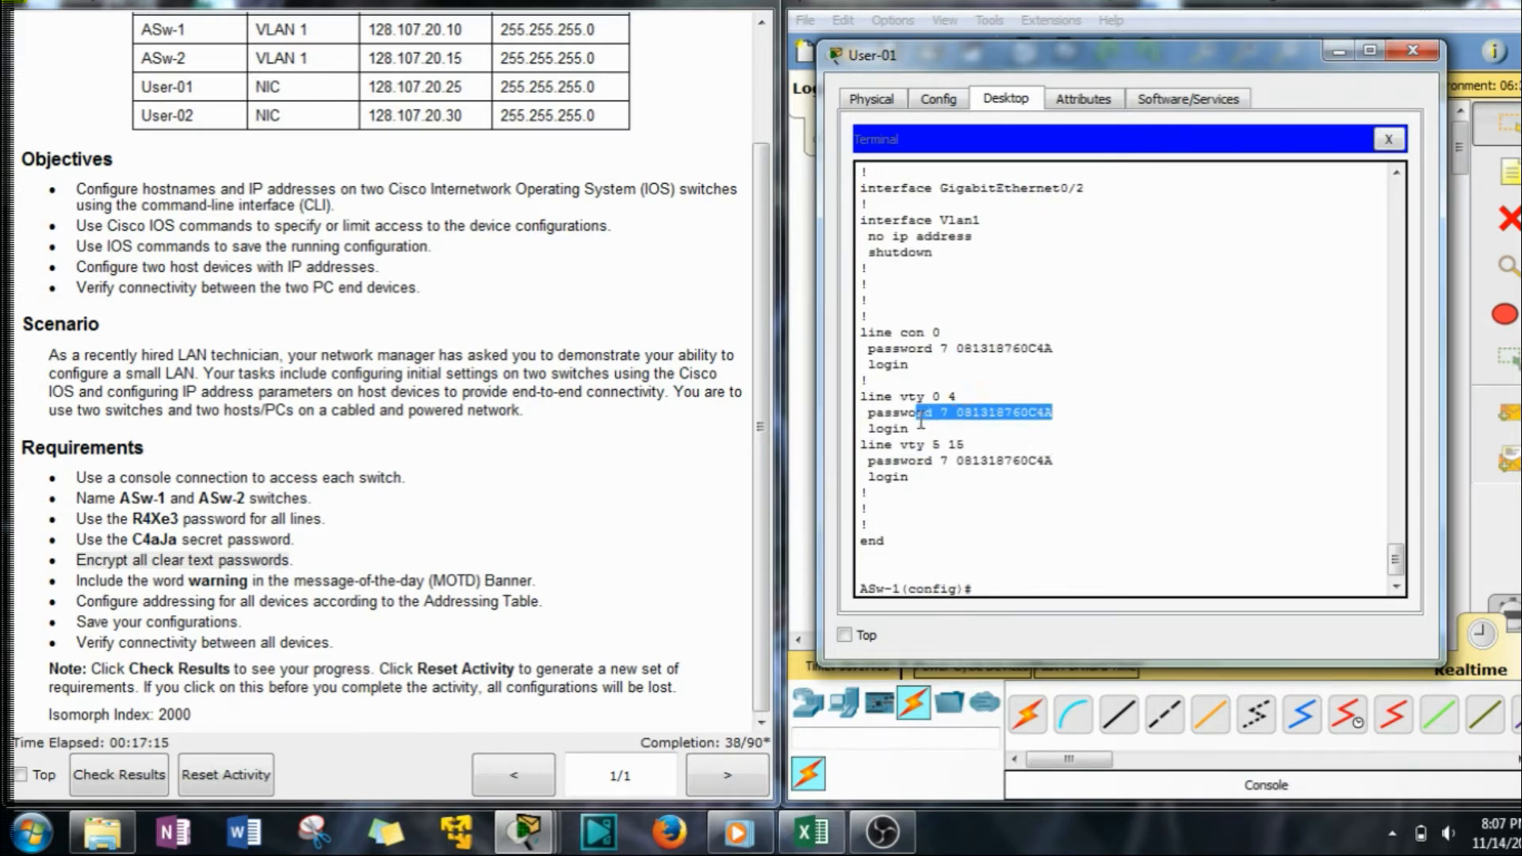
{"action": "left_click", "coordinate": [985, 589]}
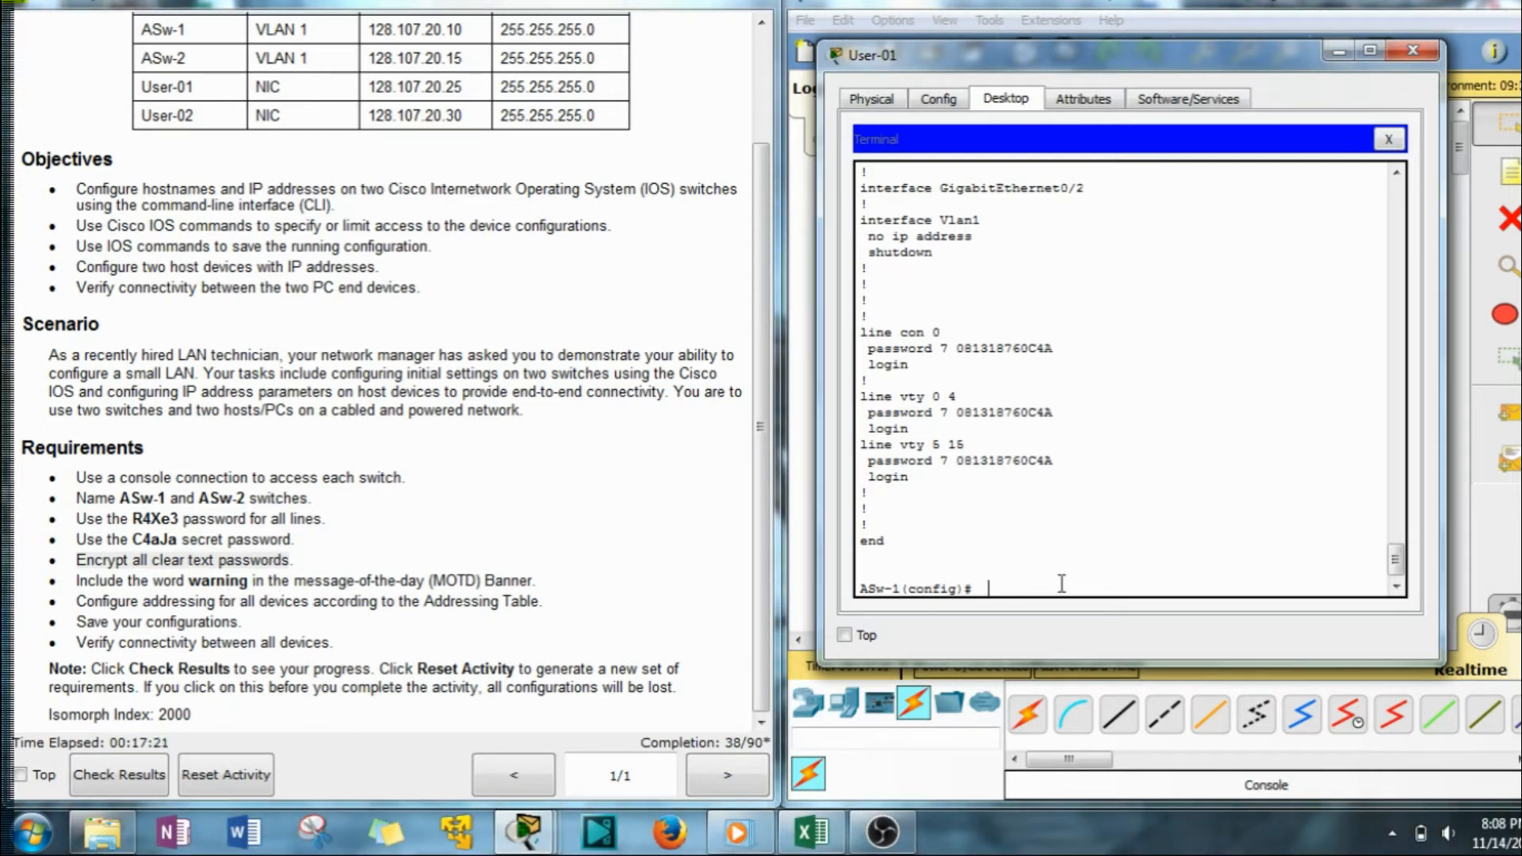
Set the banner motd to 'Warning Back up Bitches' and scroll instructions to the Addressing Table.
{"action": "type", "text": "nn"}
{"action": "key", "text": "Tab"}
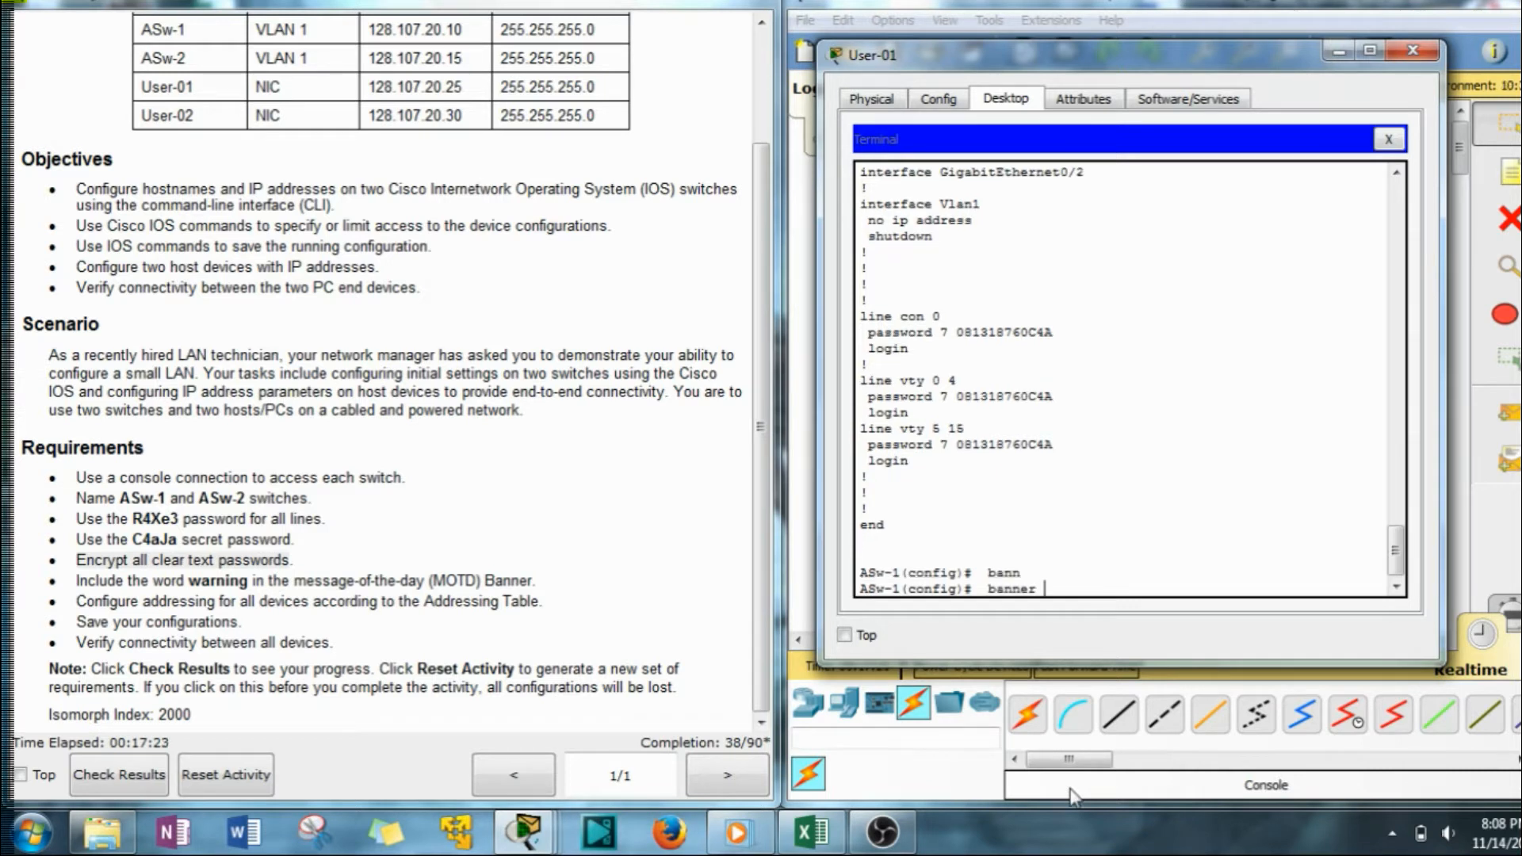
{"action": "type", "text": "mo"}
{"action": "key", "text": "Tab"}
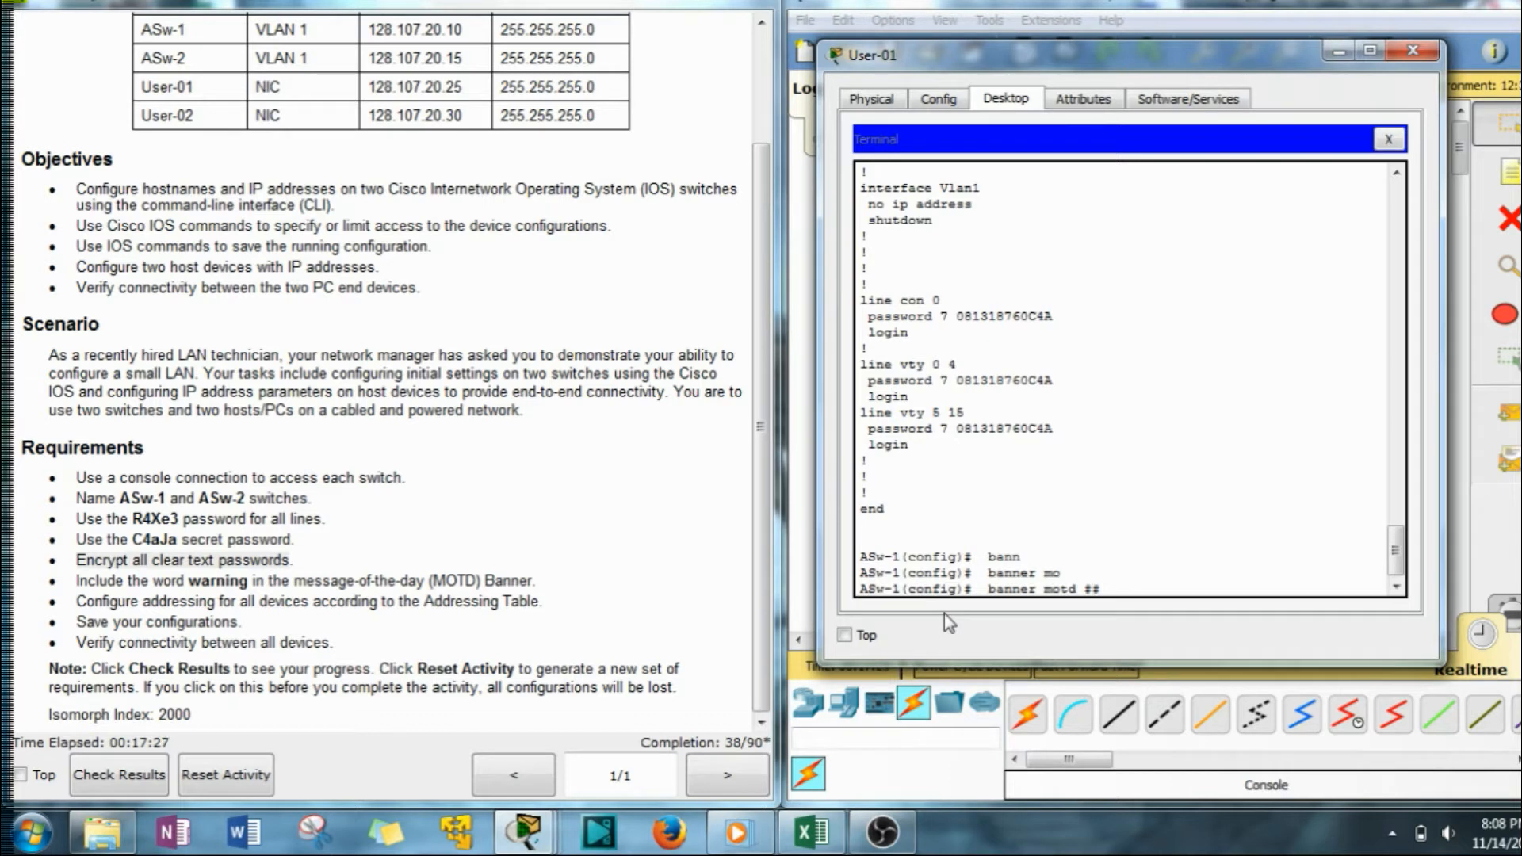
{"action": "type", "text": "Warning Back up Bitches"}
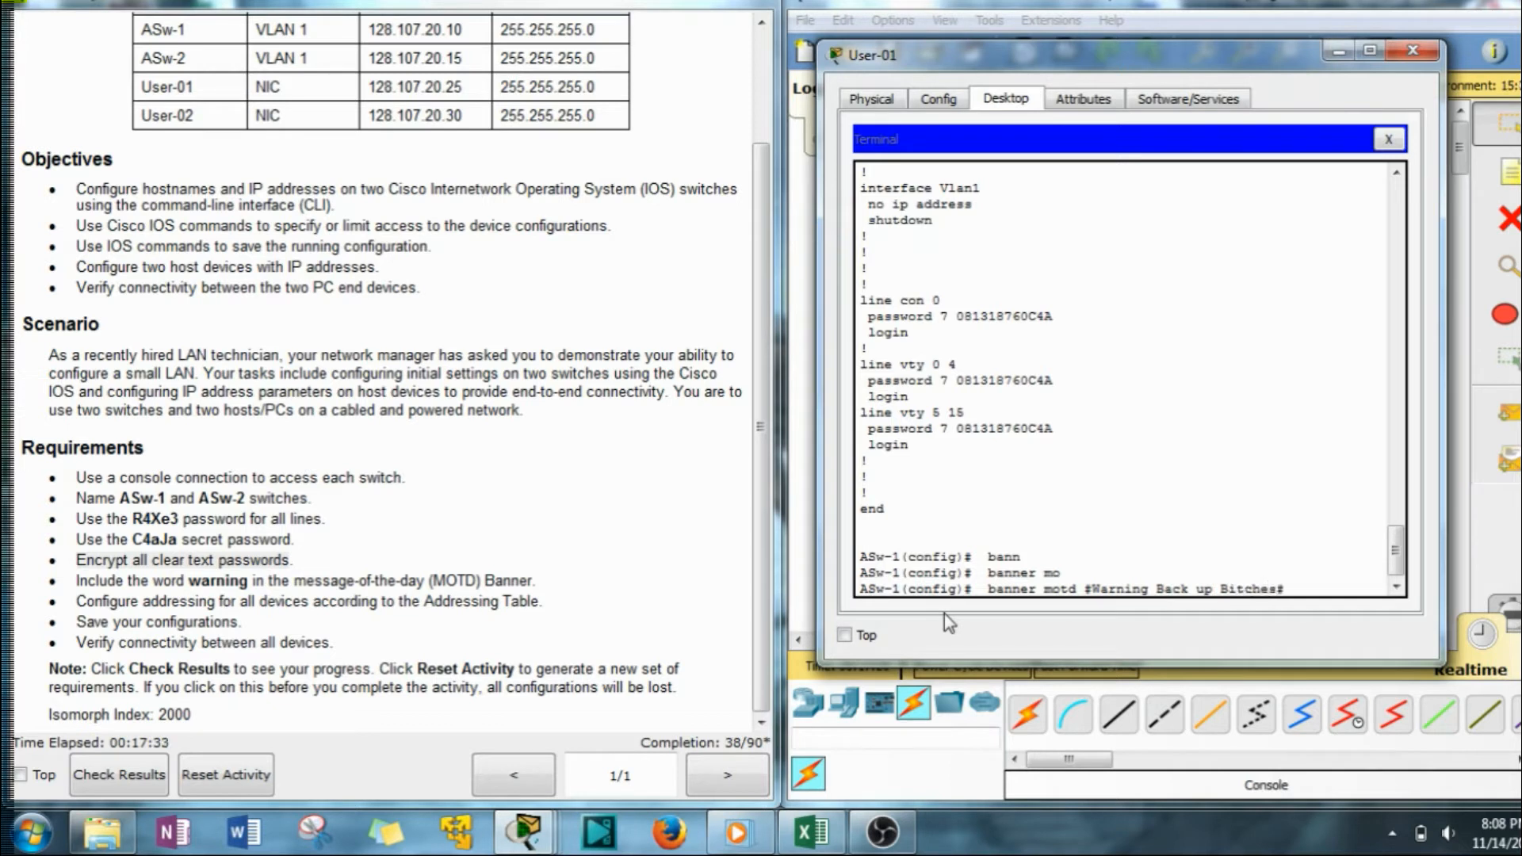
{"action": "key", "text": "Return"}
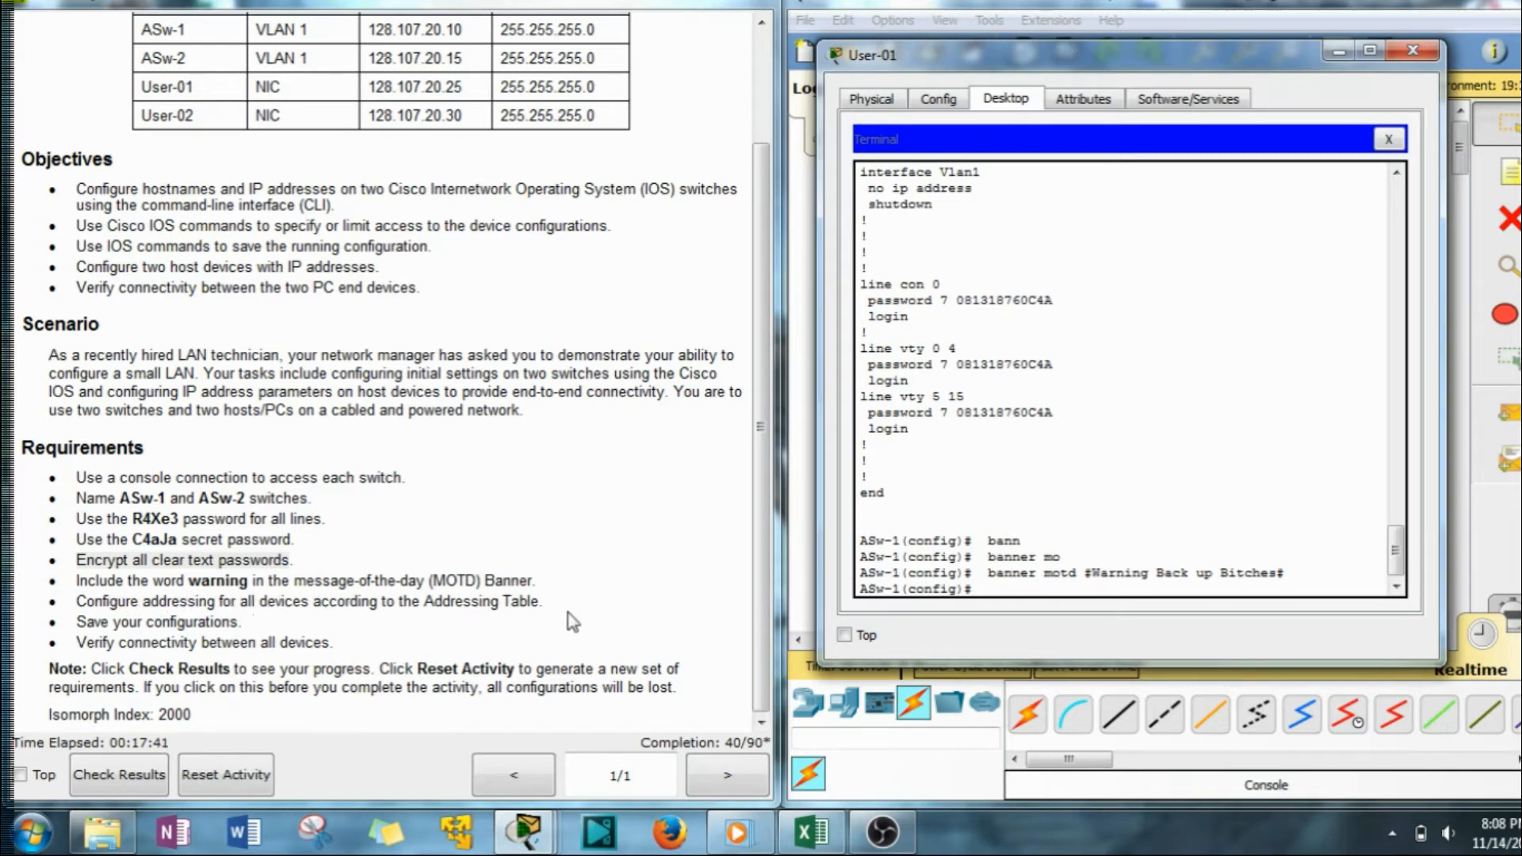
{"action": "left_click_drag", "start_coordinate": [764, 372], "coordinate": [764, 236]}
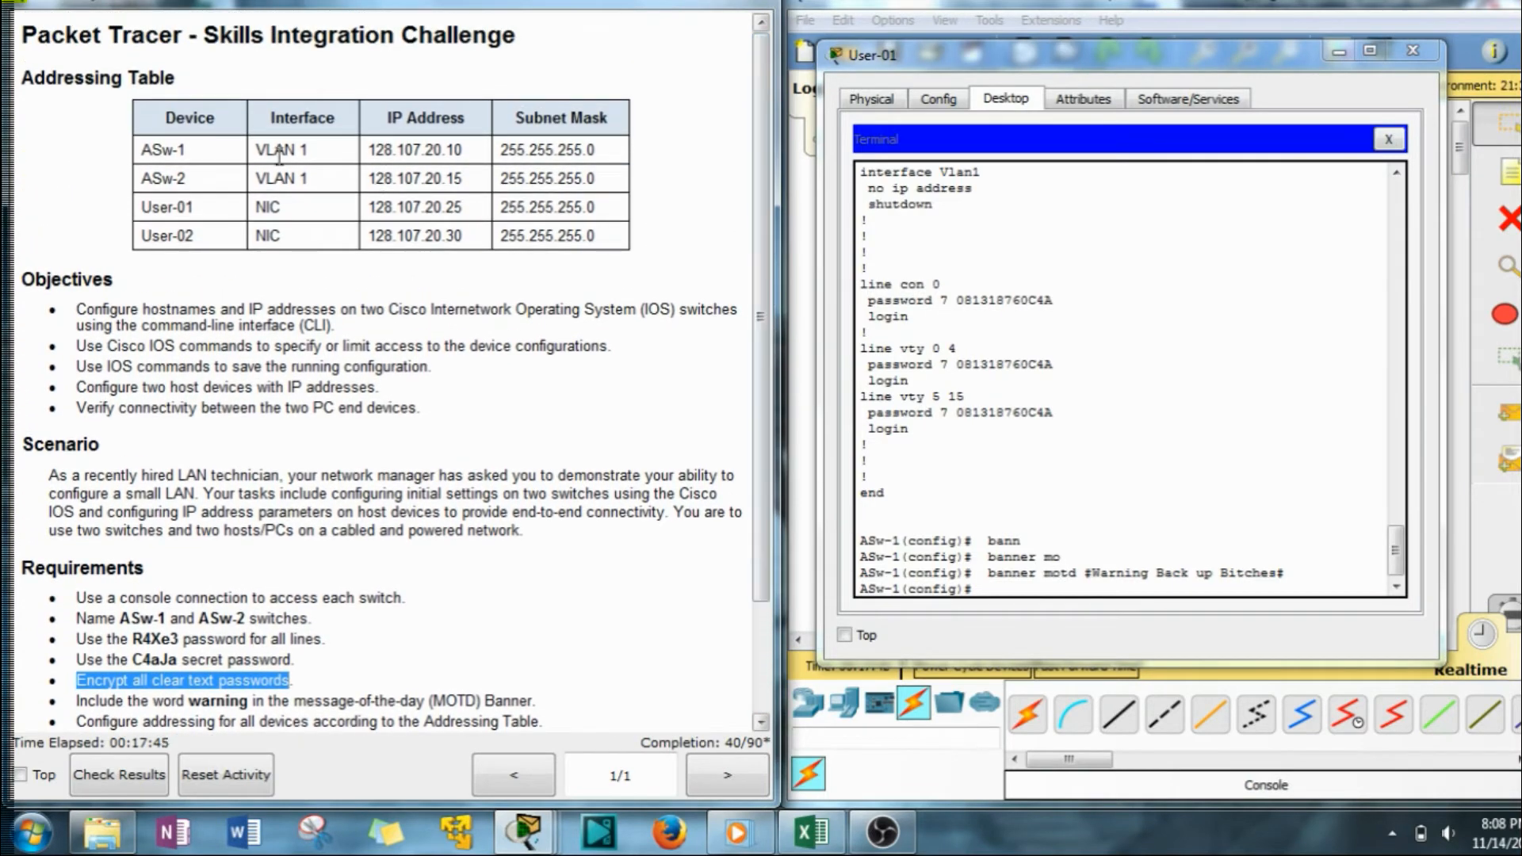
Enter ASw-1's VLAN 1 interface configuration and bring it up with no shutdown.
{"action": "left_click_drag", "start_coordinate": [256, 149], "coordinate": [307, 150]}
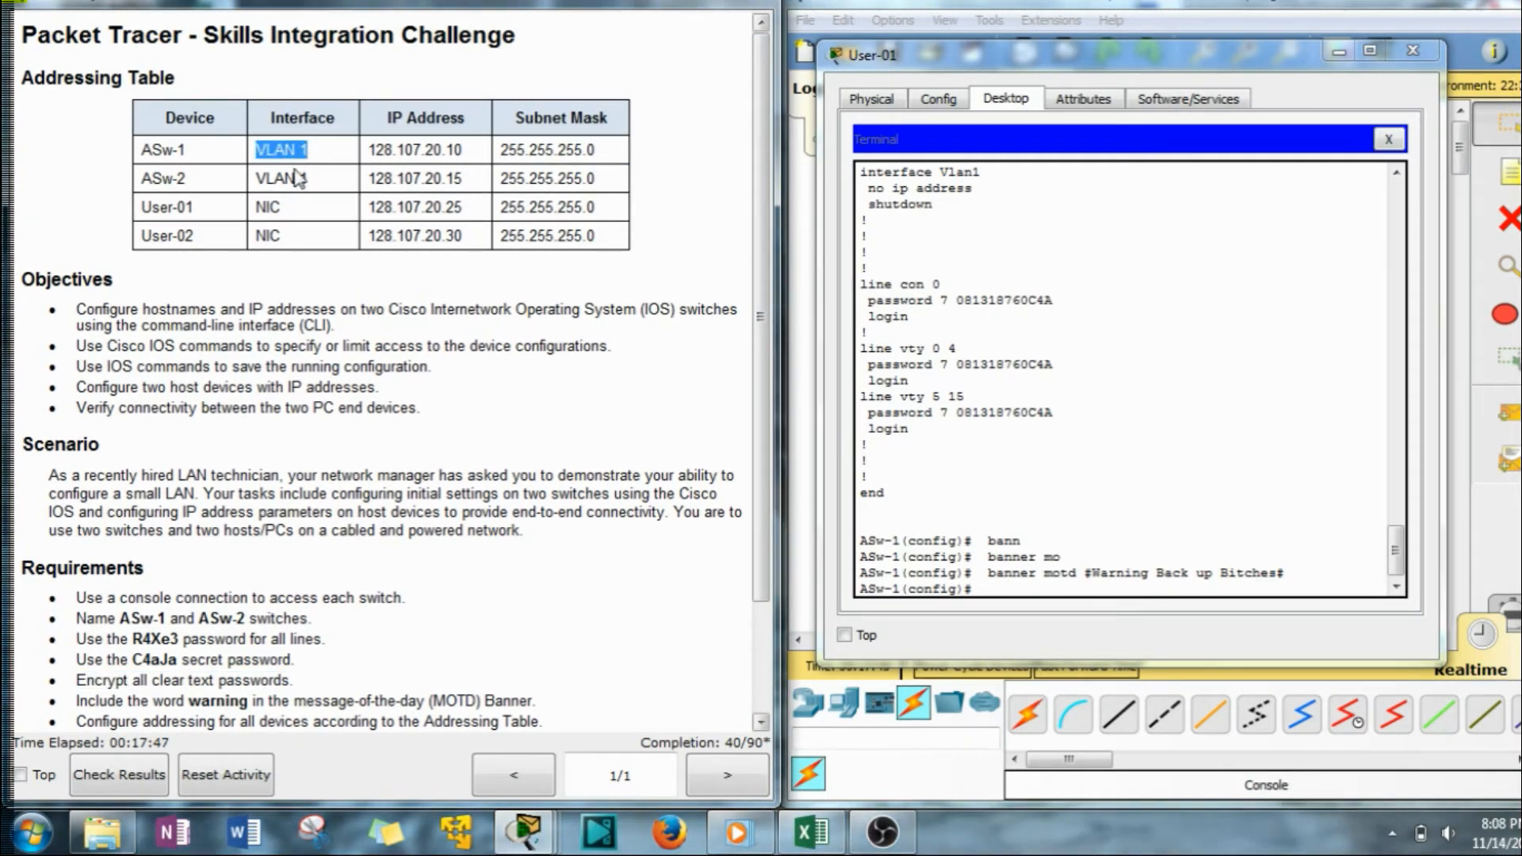
{"action": "left_click", "coordinate": [1075, 614]}
{"action": "type", "text": "int v"}
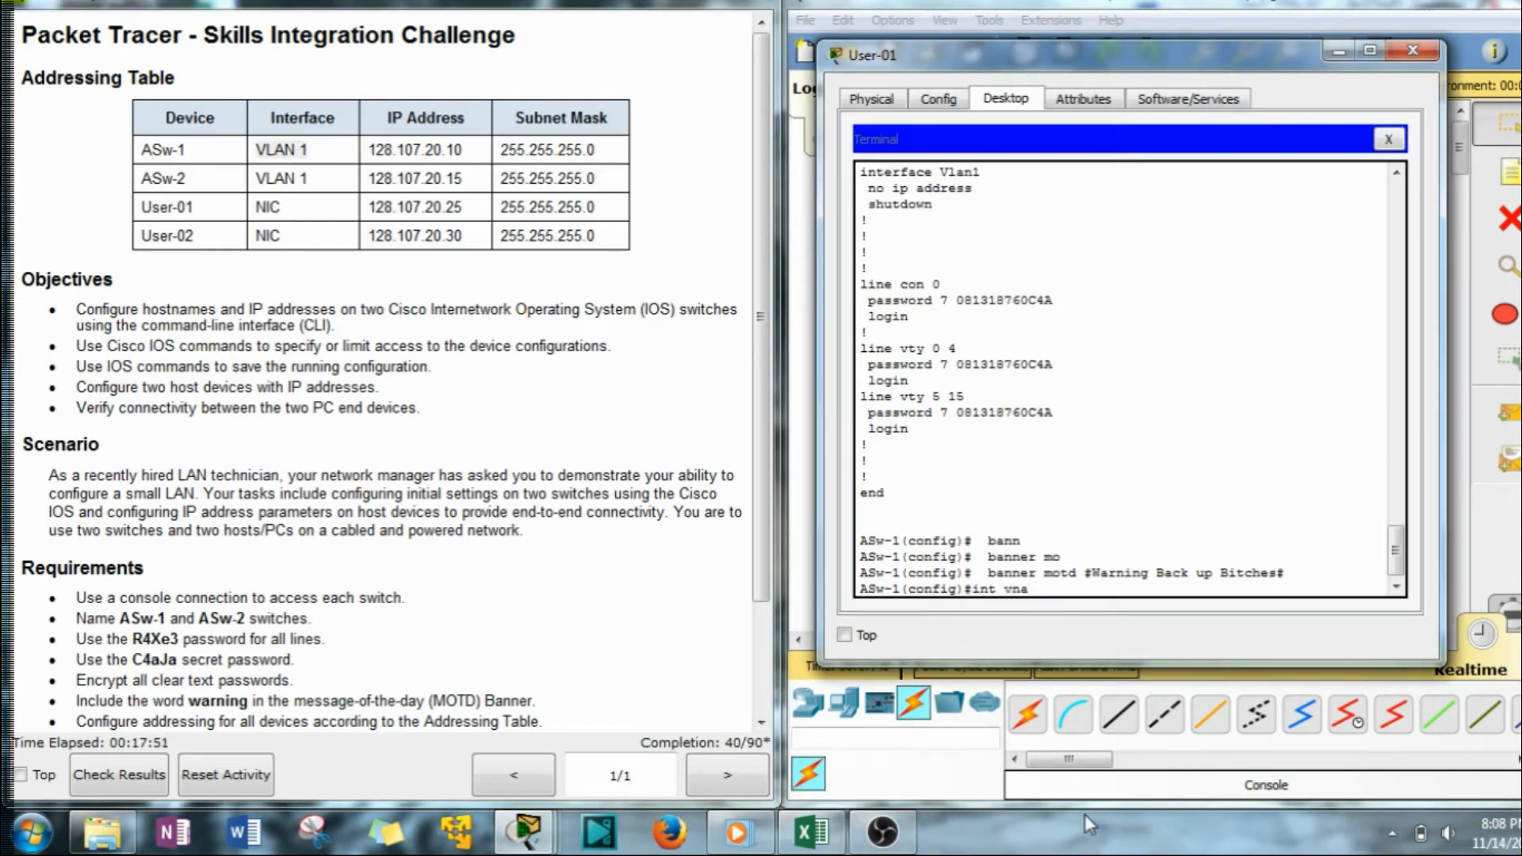
{"action": "type", "text": "lan 1"}
{"action": "key", "text": "Return"}
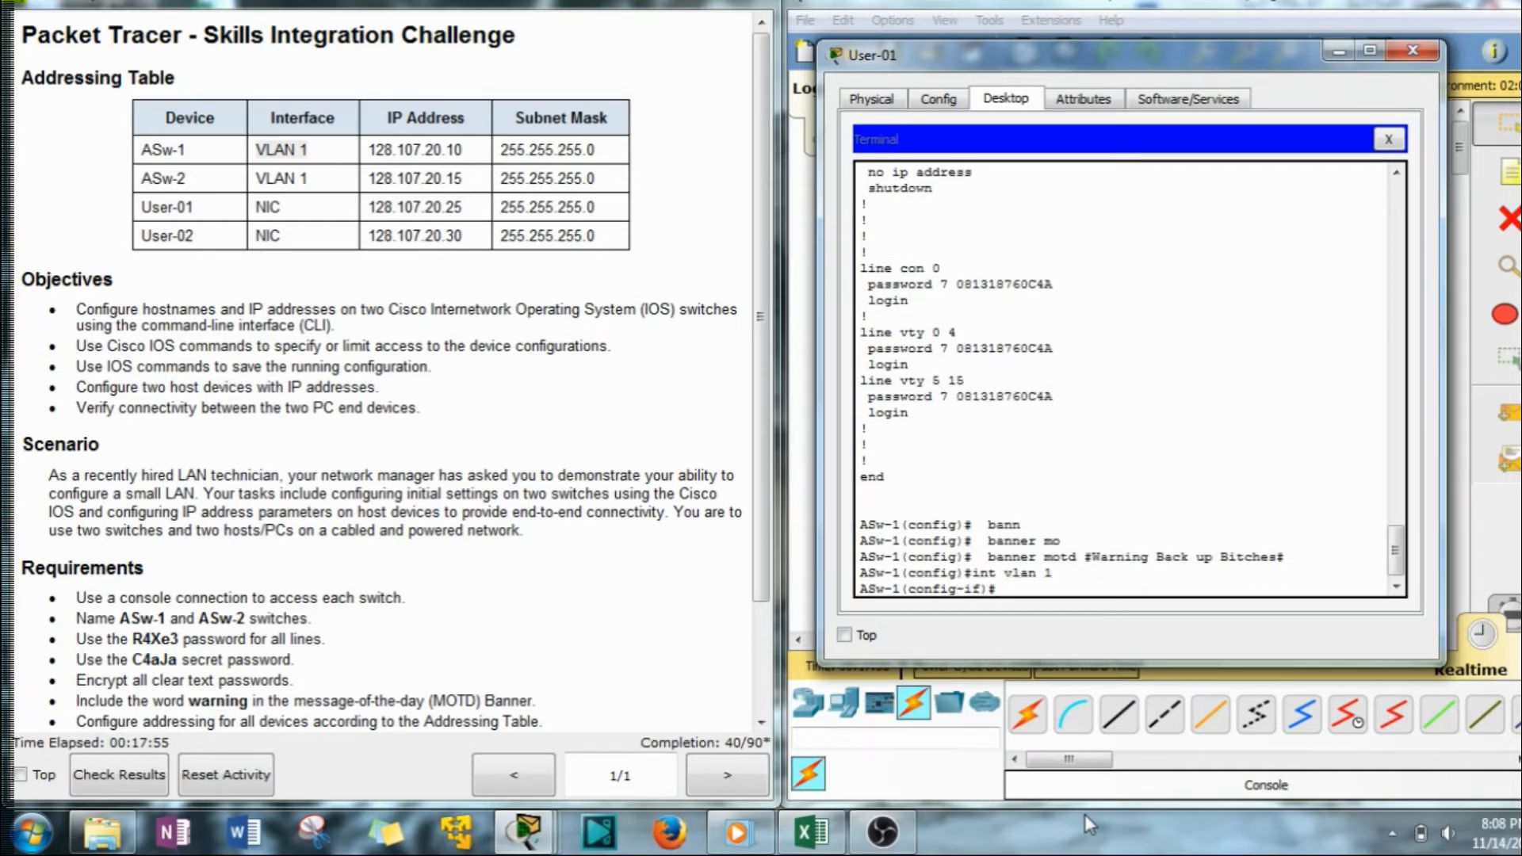
{"action": "type", "text": "no shut"}
{"action": "key", "text": "Return"}
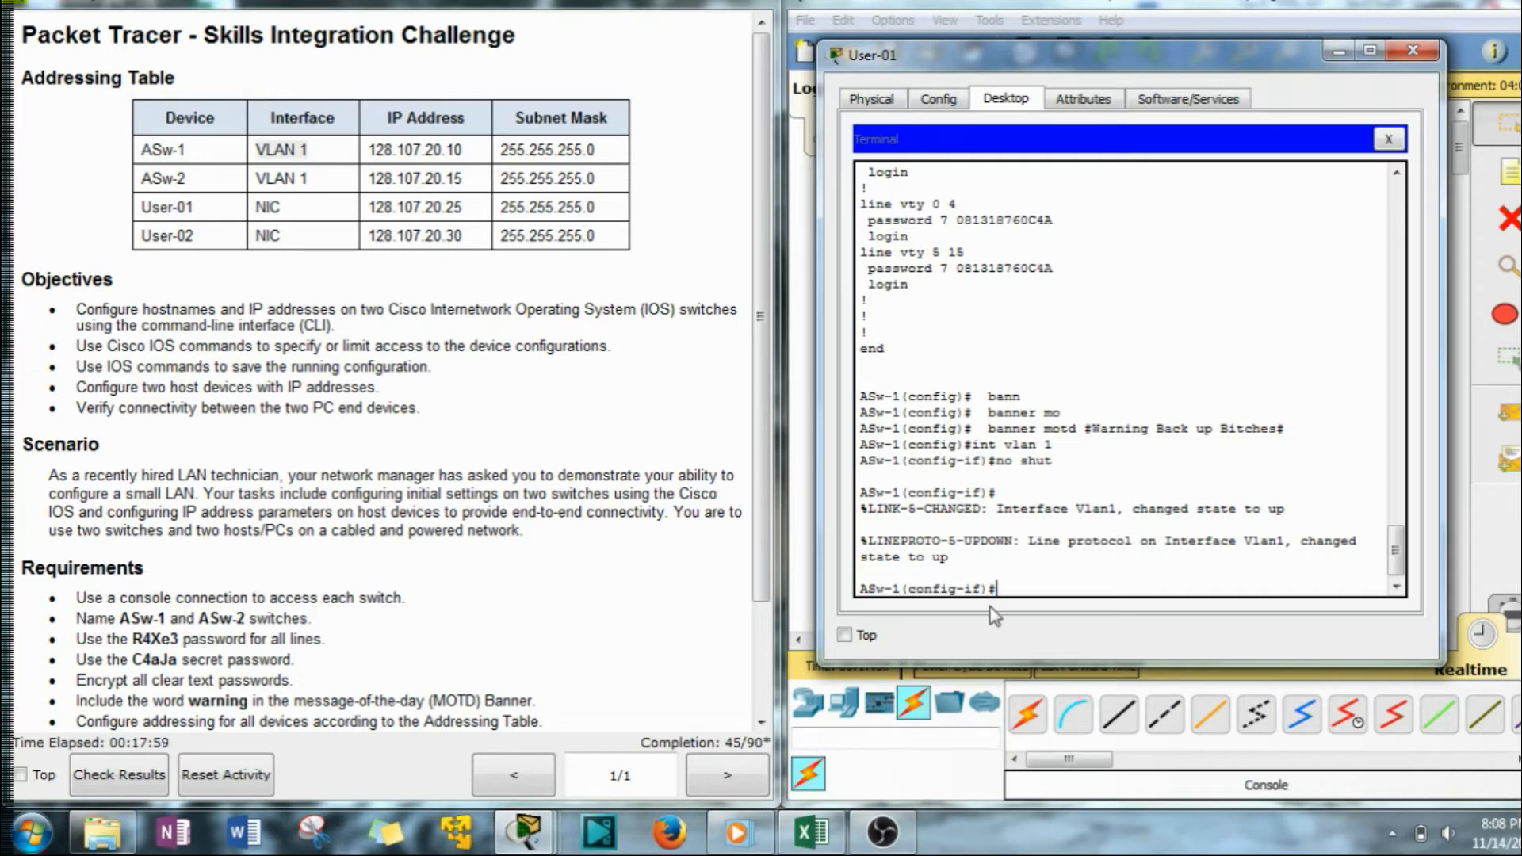
Assign IP address 128.107.20.10 with mask 255.255.255.0 to ASw-1's VLAN 1 interface.
{"action": "scroll", "coordinate": [989, 566], "scroll_direction": "up", "scroll_amount": 6}
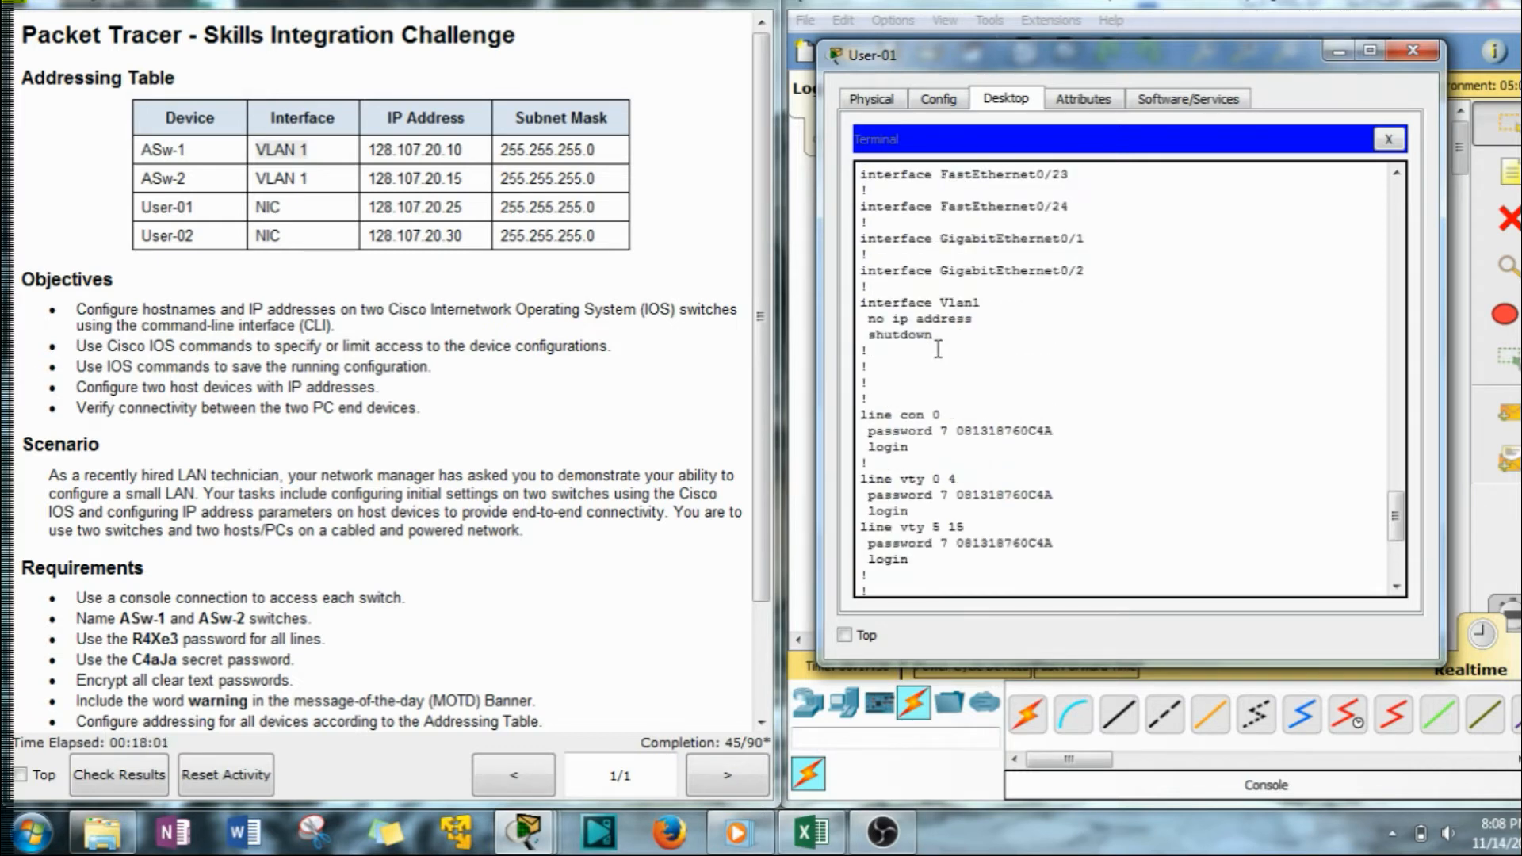
{"action": "left_click_drag", "start_coordinate": [933, 339], "coordinate": [868, 341]}
{"action": "scroll", "coordinate": [932, 412], "scroll_direction": "down", "scroll_amount": 6}
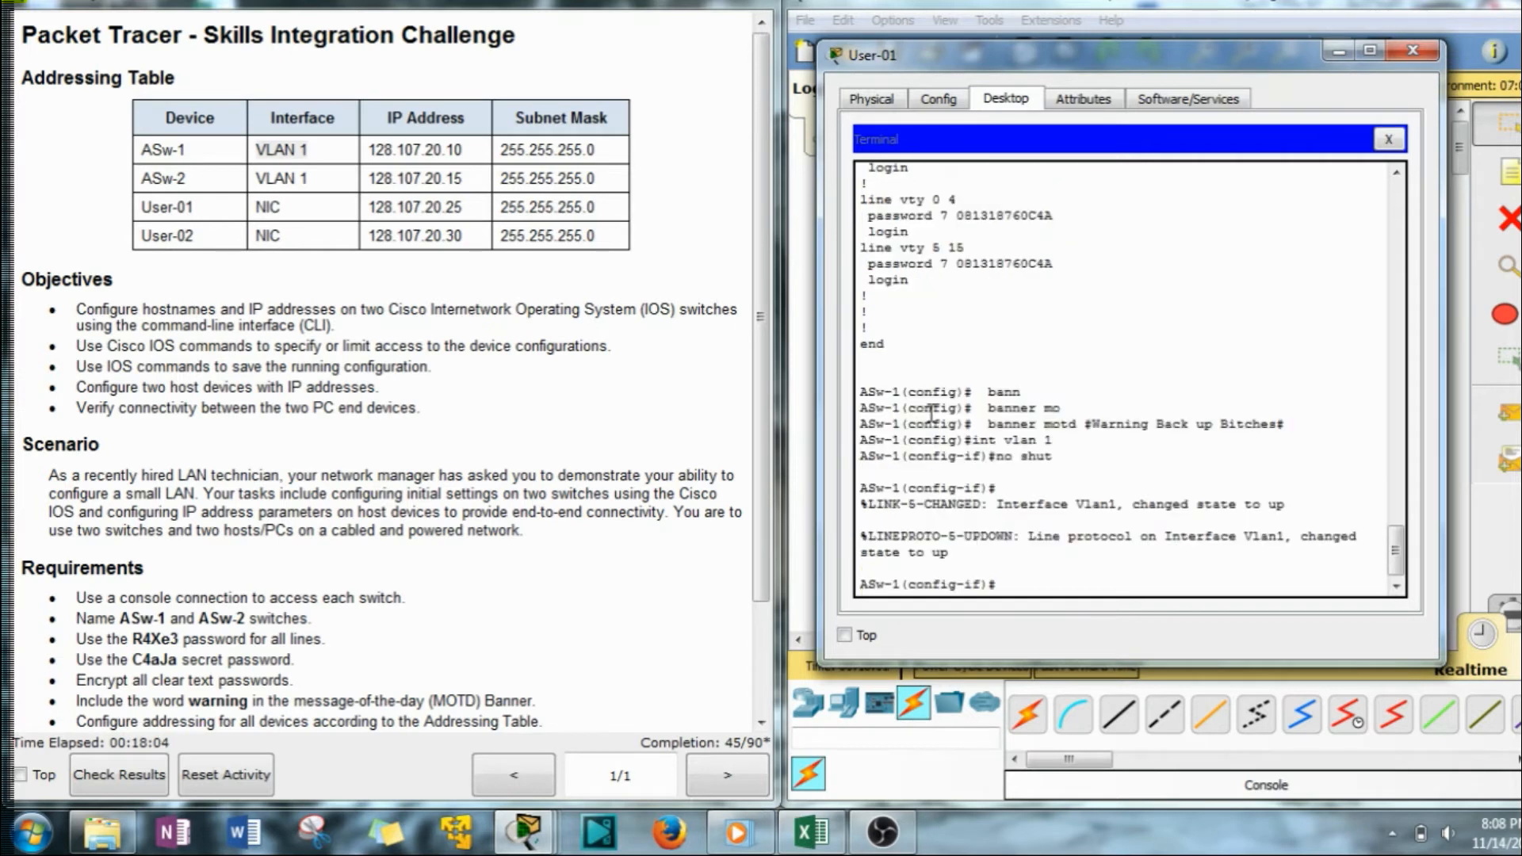
{"action": "left_click", "coordinate": [1021, 586]}
{"action": "type", "text": "ip add"}
{"action": "key", "text": "Tab"}
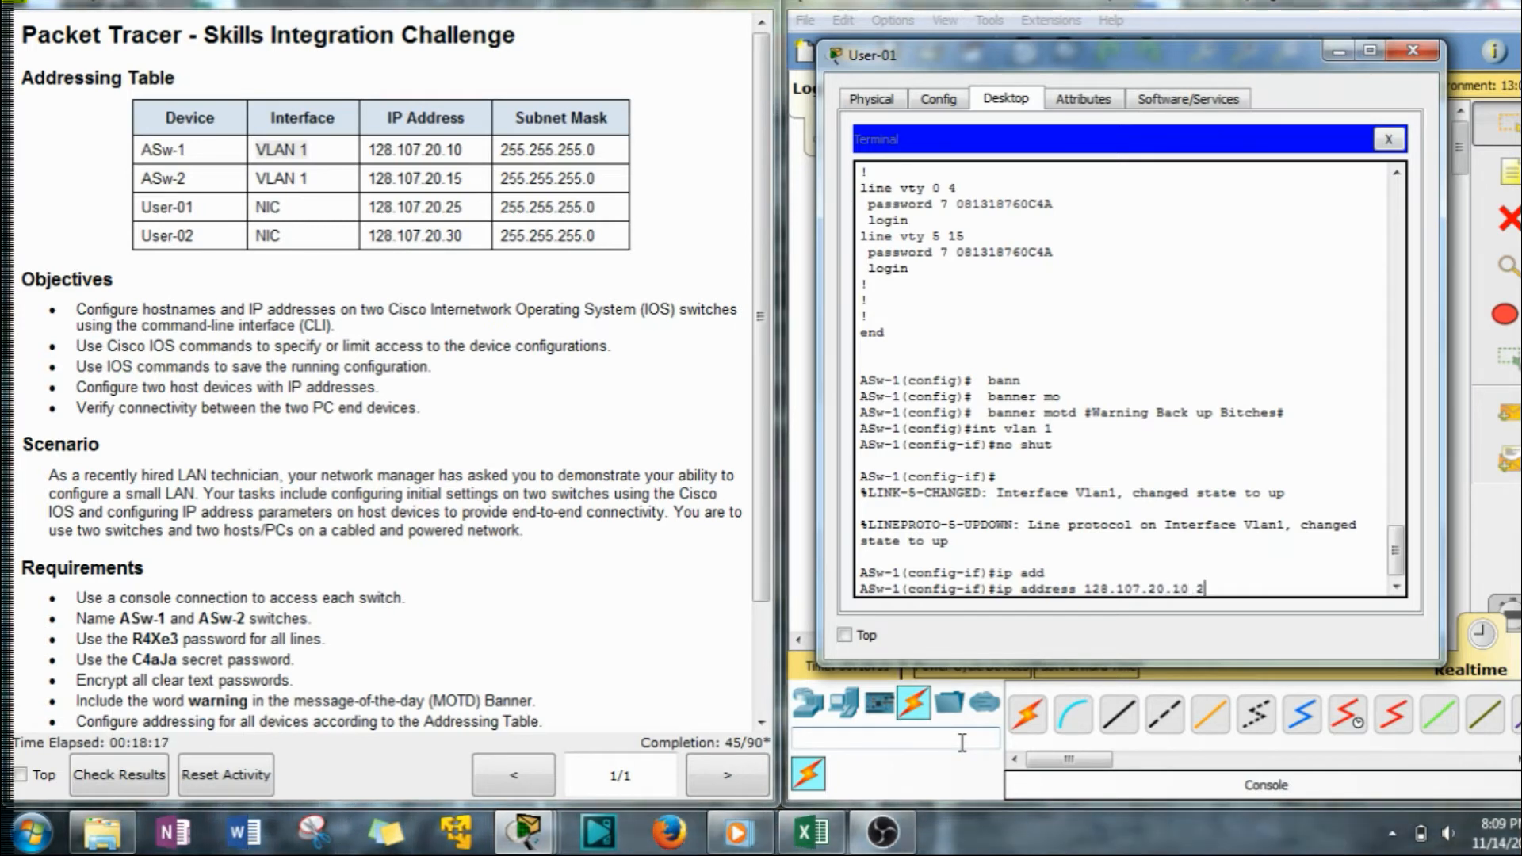
{"action": "type", "text": "255.255.0"}
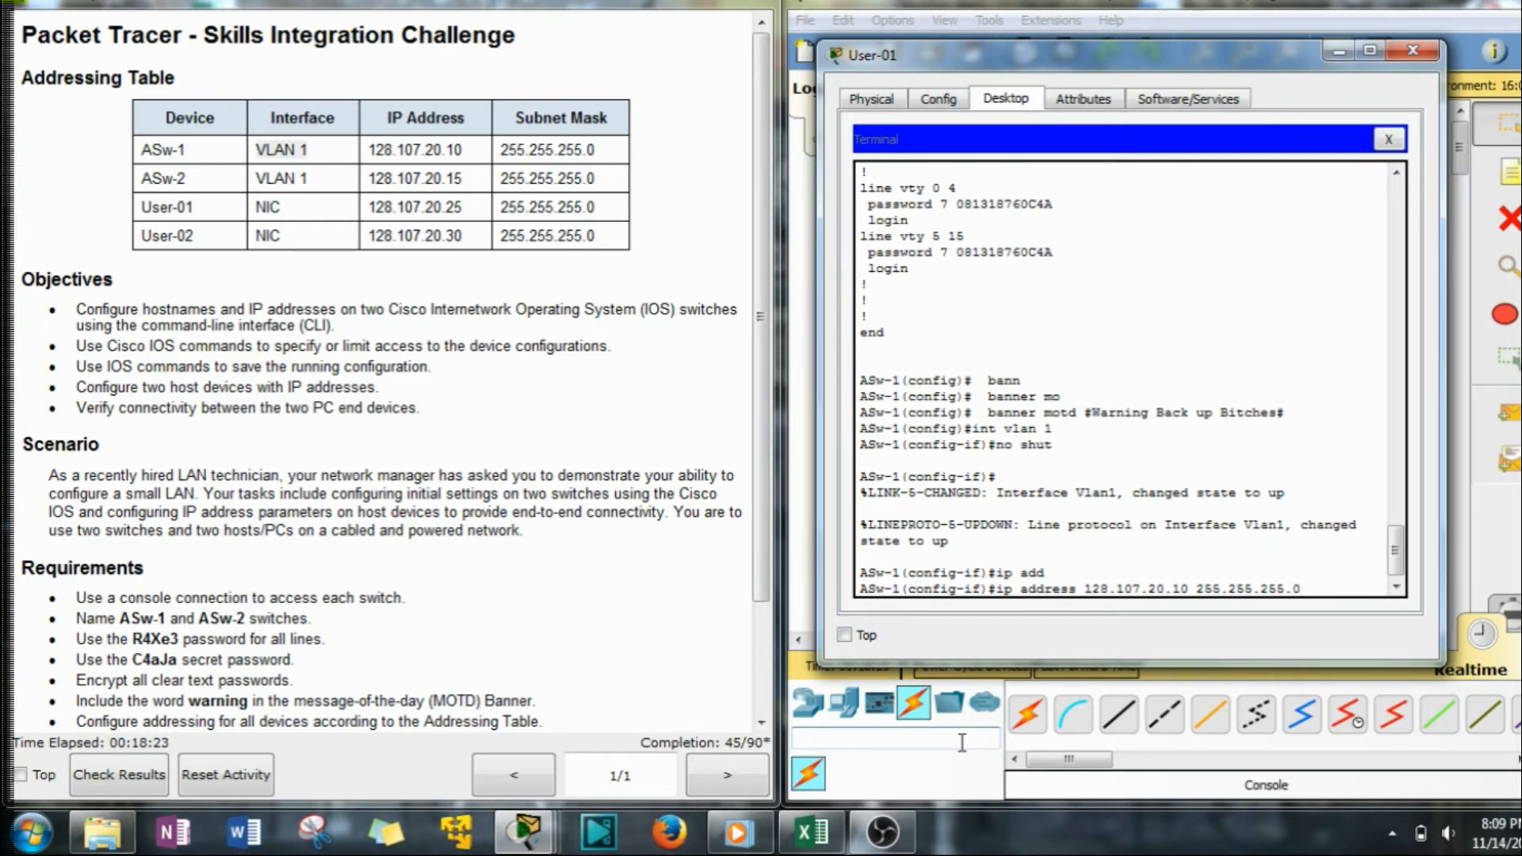
{"action": "key", "text": "Return"}
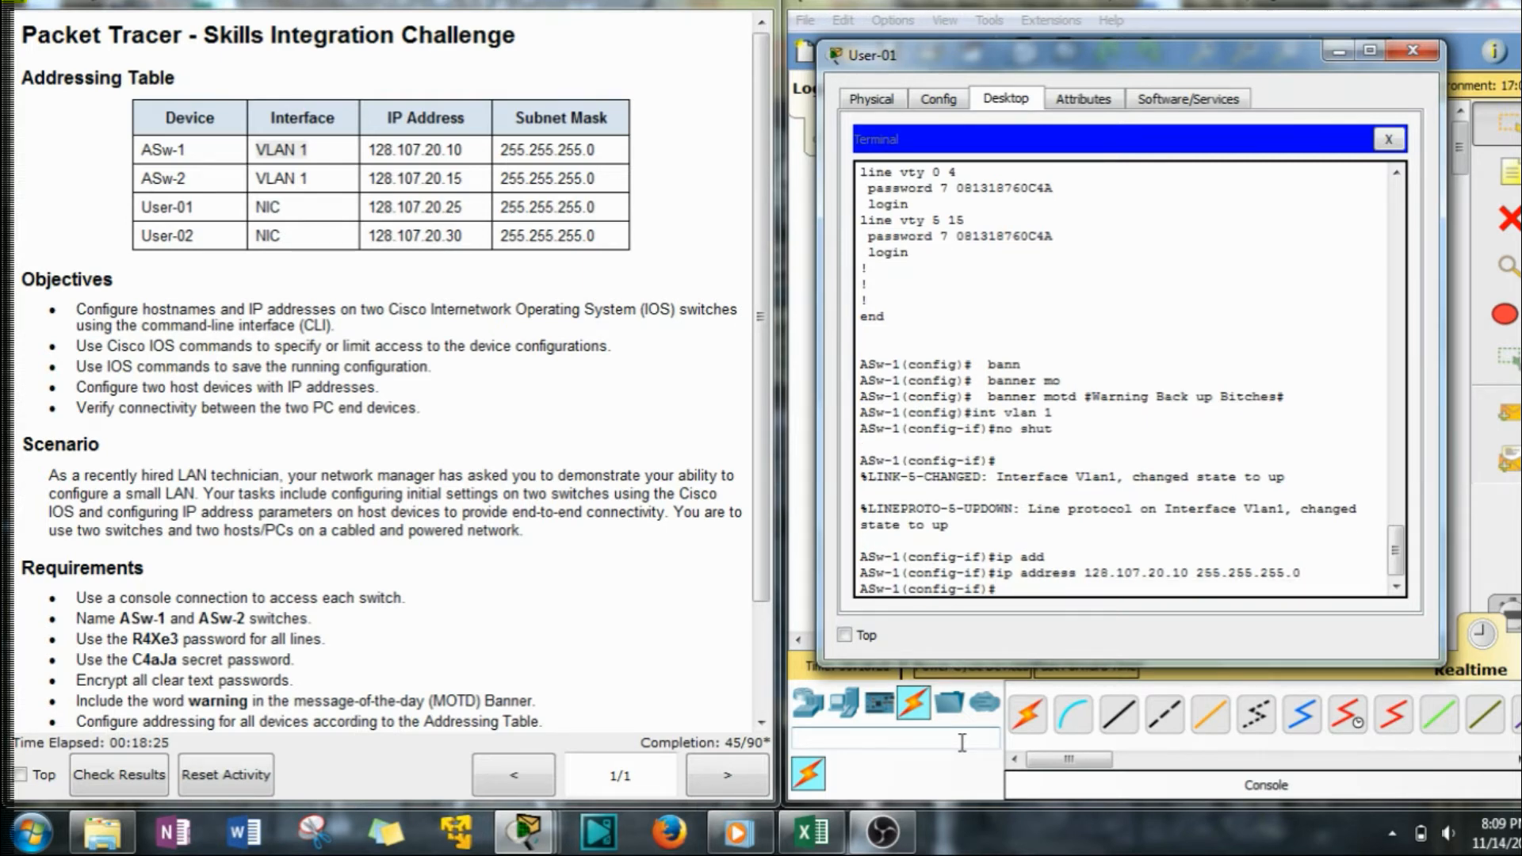
Highlight the 'Save your configurations' requirement in the instructions, then clear the stray terminal selection.
{"action": "scroll", "coordinate": [392, 444], "scroll_direction": "down", "scroll_amount": 3}
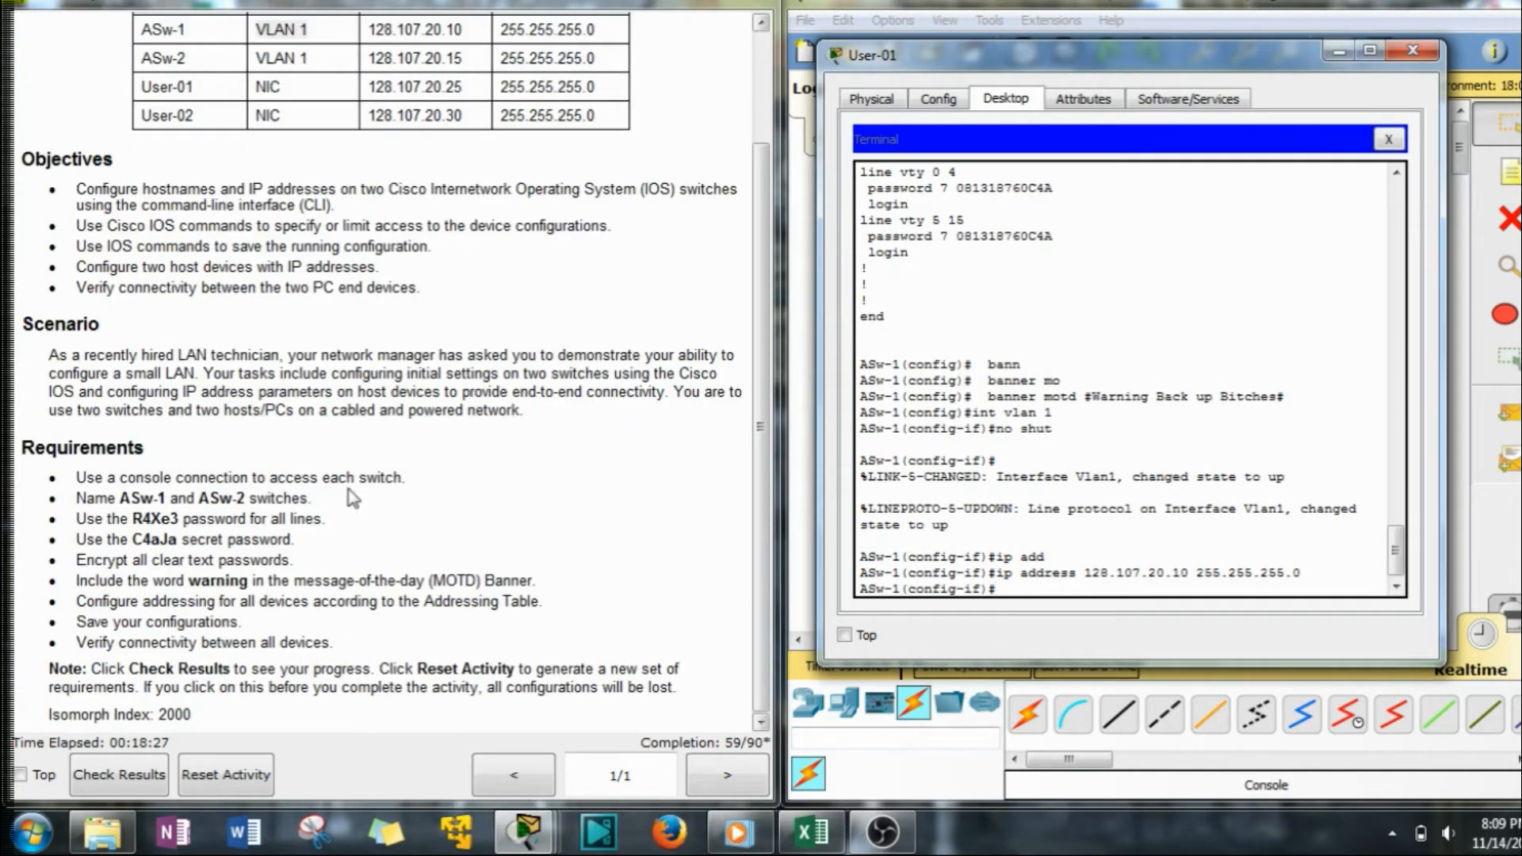
{"action": "left_click_drag", "start_coordinate": [75, 623], "coordinate": [247, 623]}
{"action": "left_click", "coordinate": [1124, 646]}
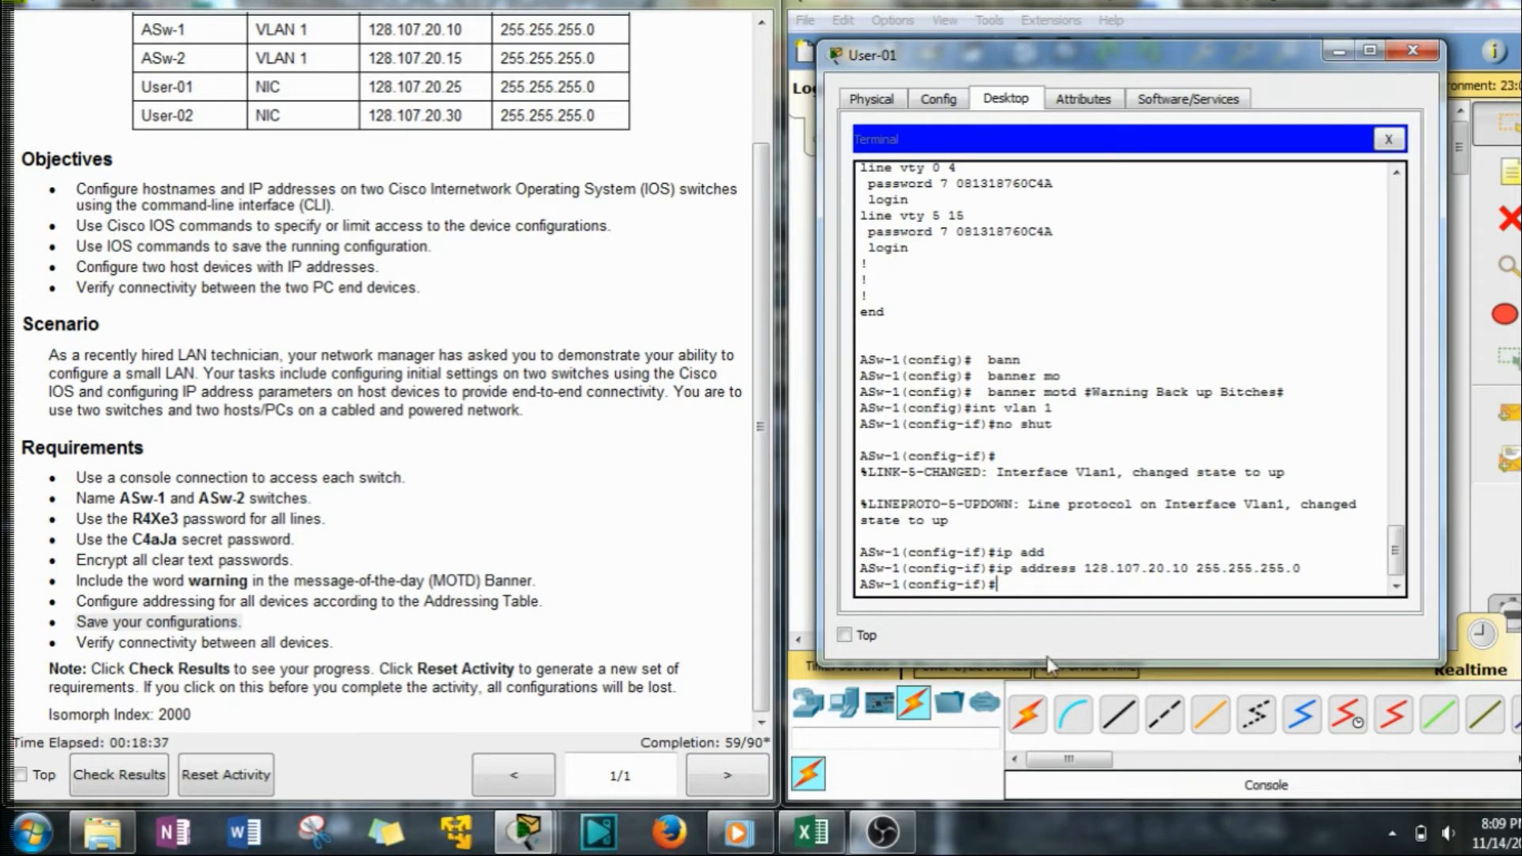
{"action": "left_click_drag", "start_coordinate": [907, 584], "coordinate": [989, 584]}
{"action": "left_click", "coordinate": [1012, 589]}
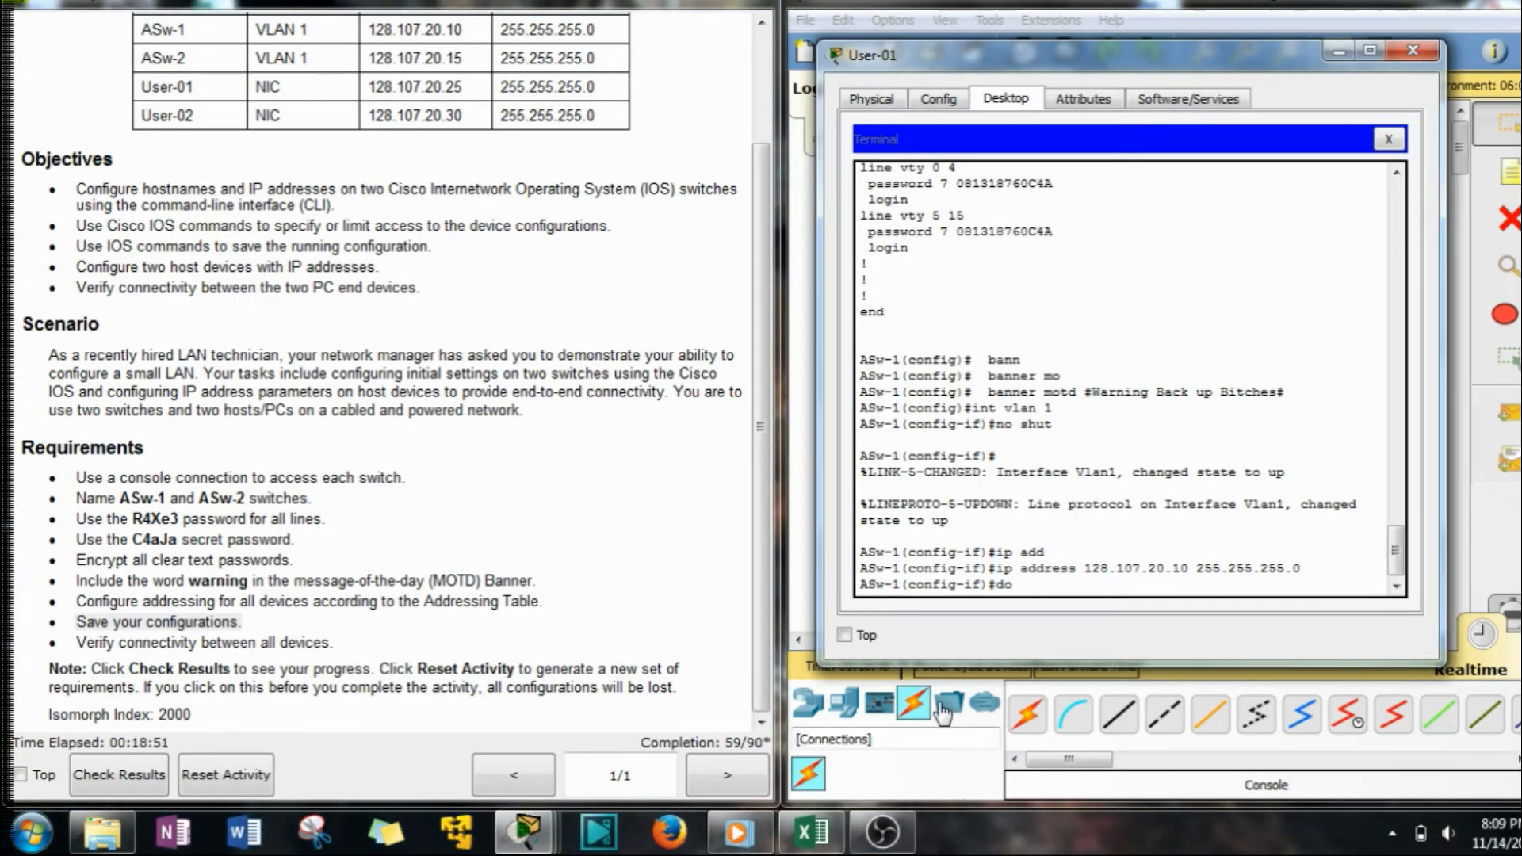
Leave configuration mode with 'end' to get a fresh privileged prompt on ASw-1.
{"action": "key", "text": "BackSpace"}
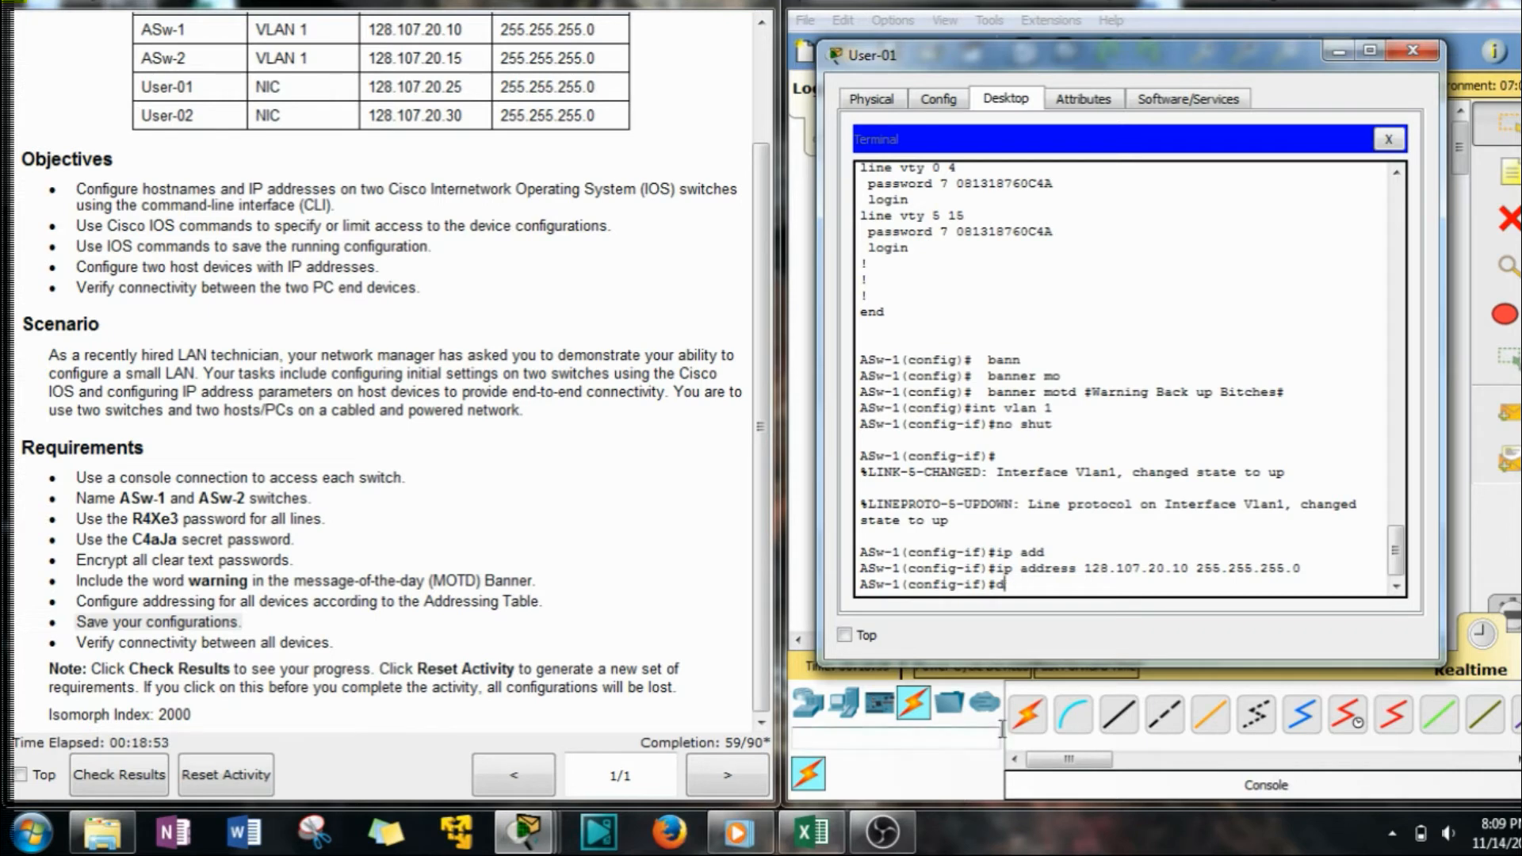
{"action": "type", "text": "nd"}
{"action": "key", "text": "Return"}
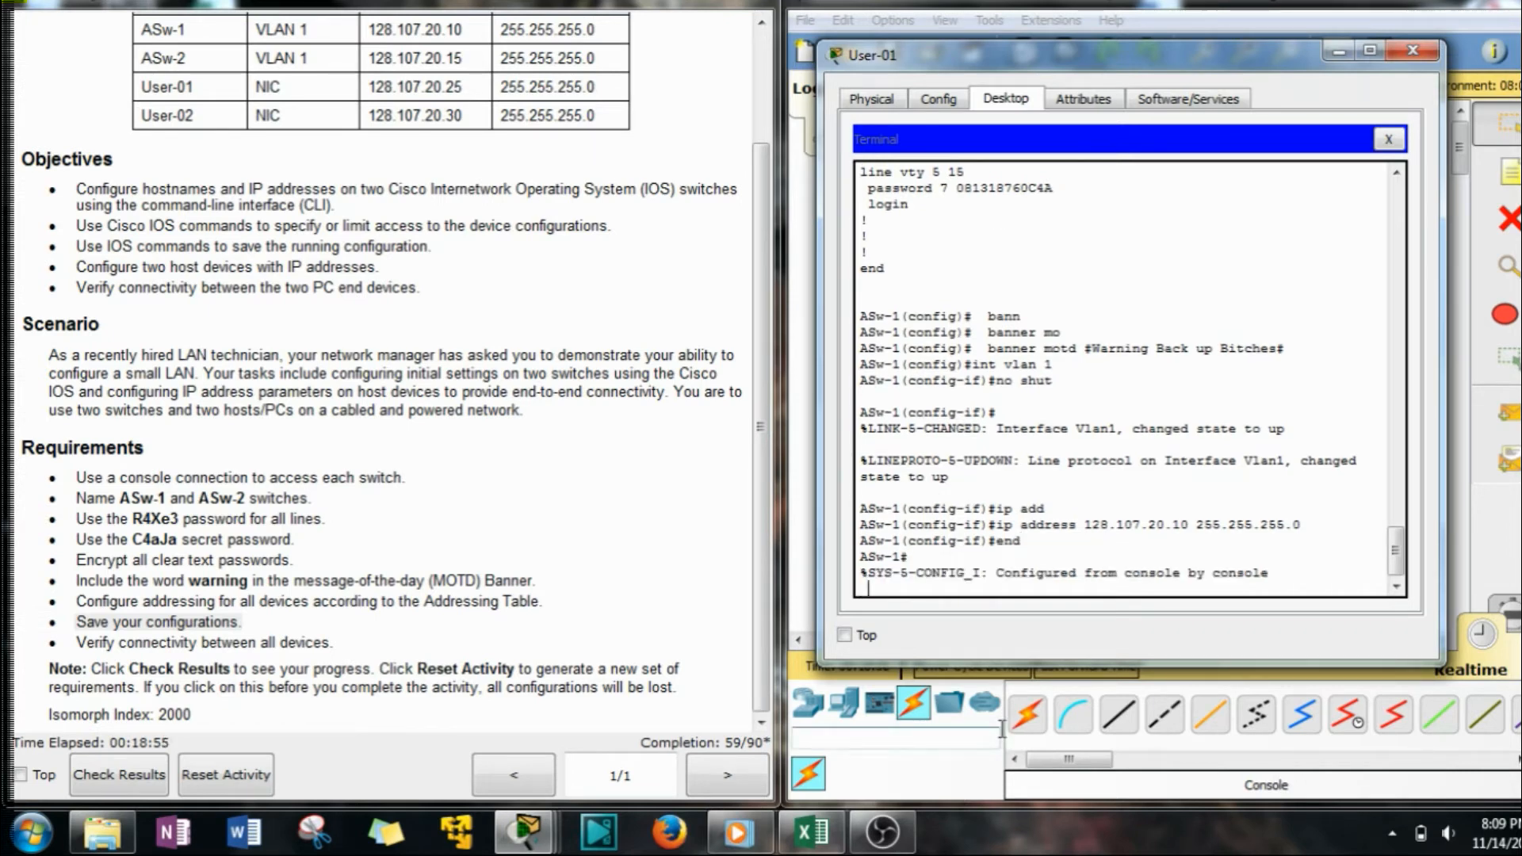
{"action": "key", "text": "Return"}
{"action": "left_click_drag", "start_coordinate": [870, 572], "coordinate": [898, 588]}
{"action": "left_click", "coordinate": [898, 587]}
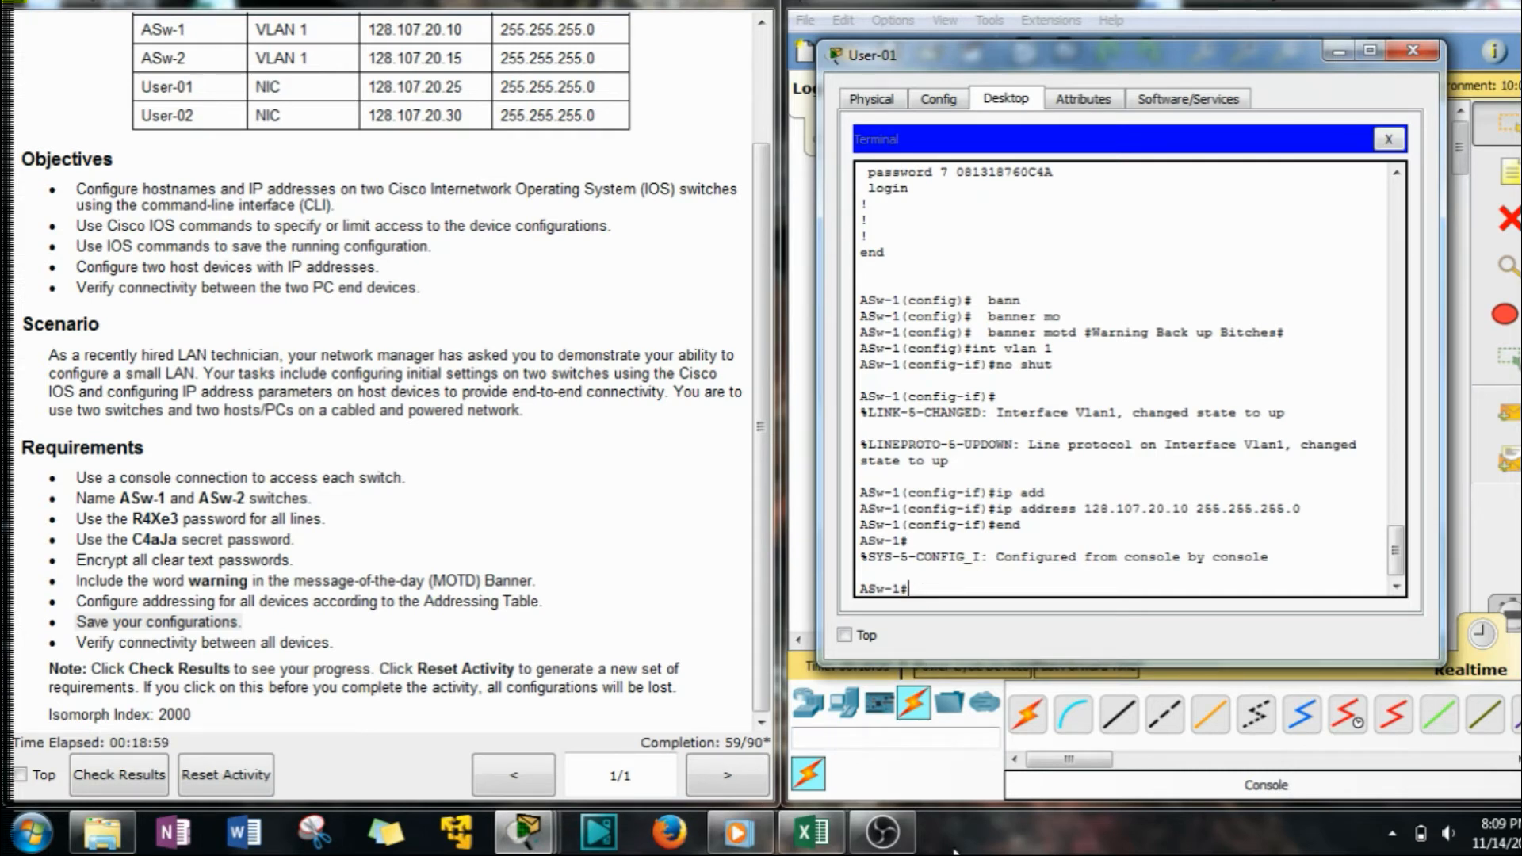
From global config, save the running configuration to startup-config with 'do copy run start'.
{"action": "type", "text": "conf t"}
{"action": "key", "text": "Return"}
{"action": "type", "text": "do co"}
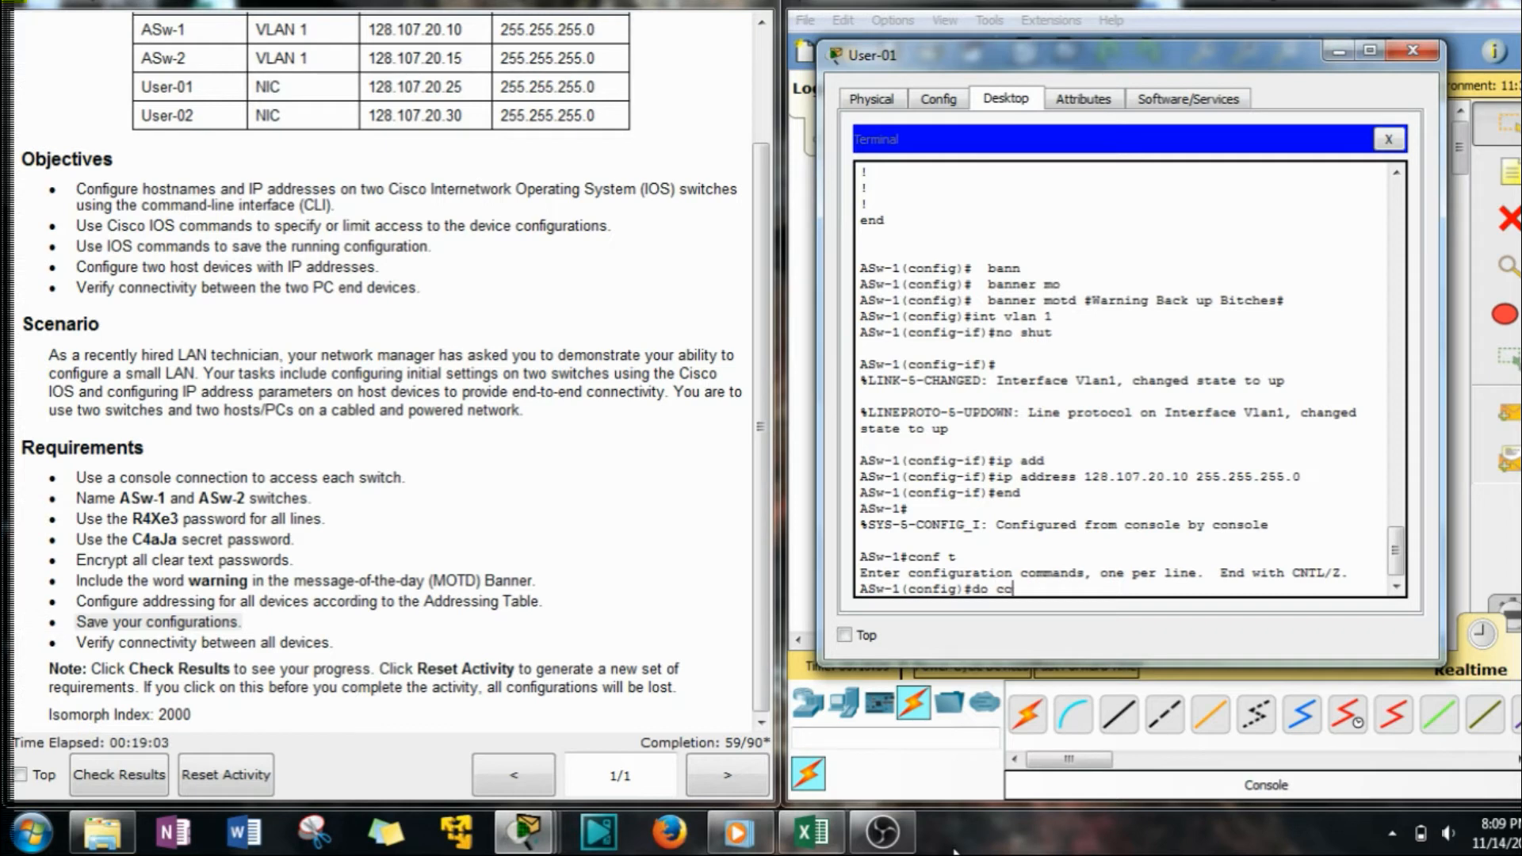
{"action": "type", "text": "un start"}
{"action": "key", "text": "Return"}
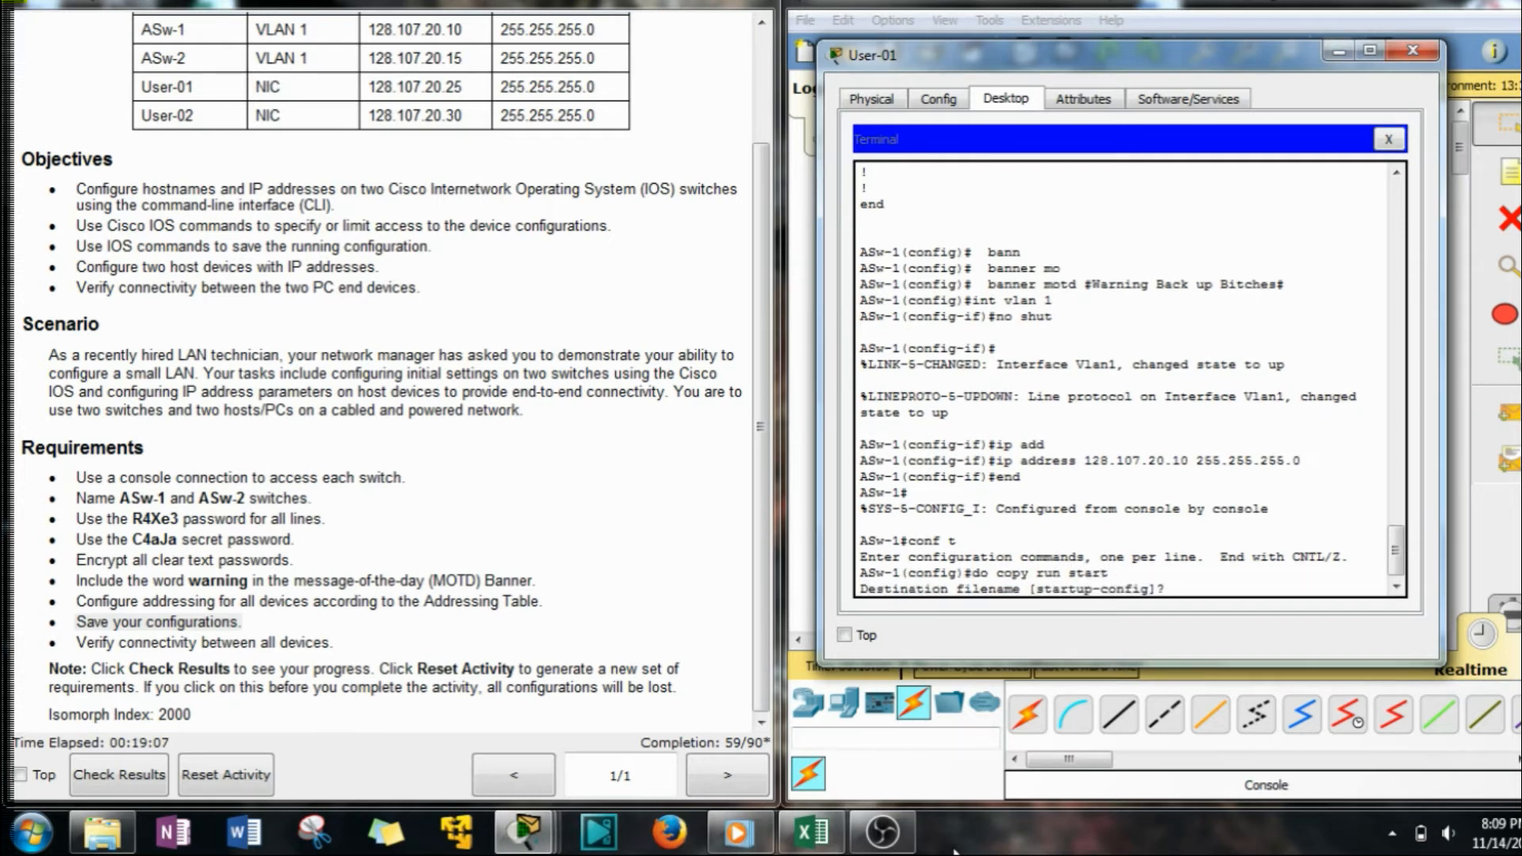
{"action": "key", "text": "Return"}
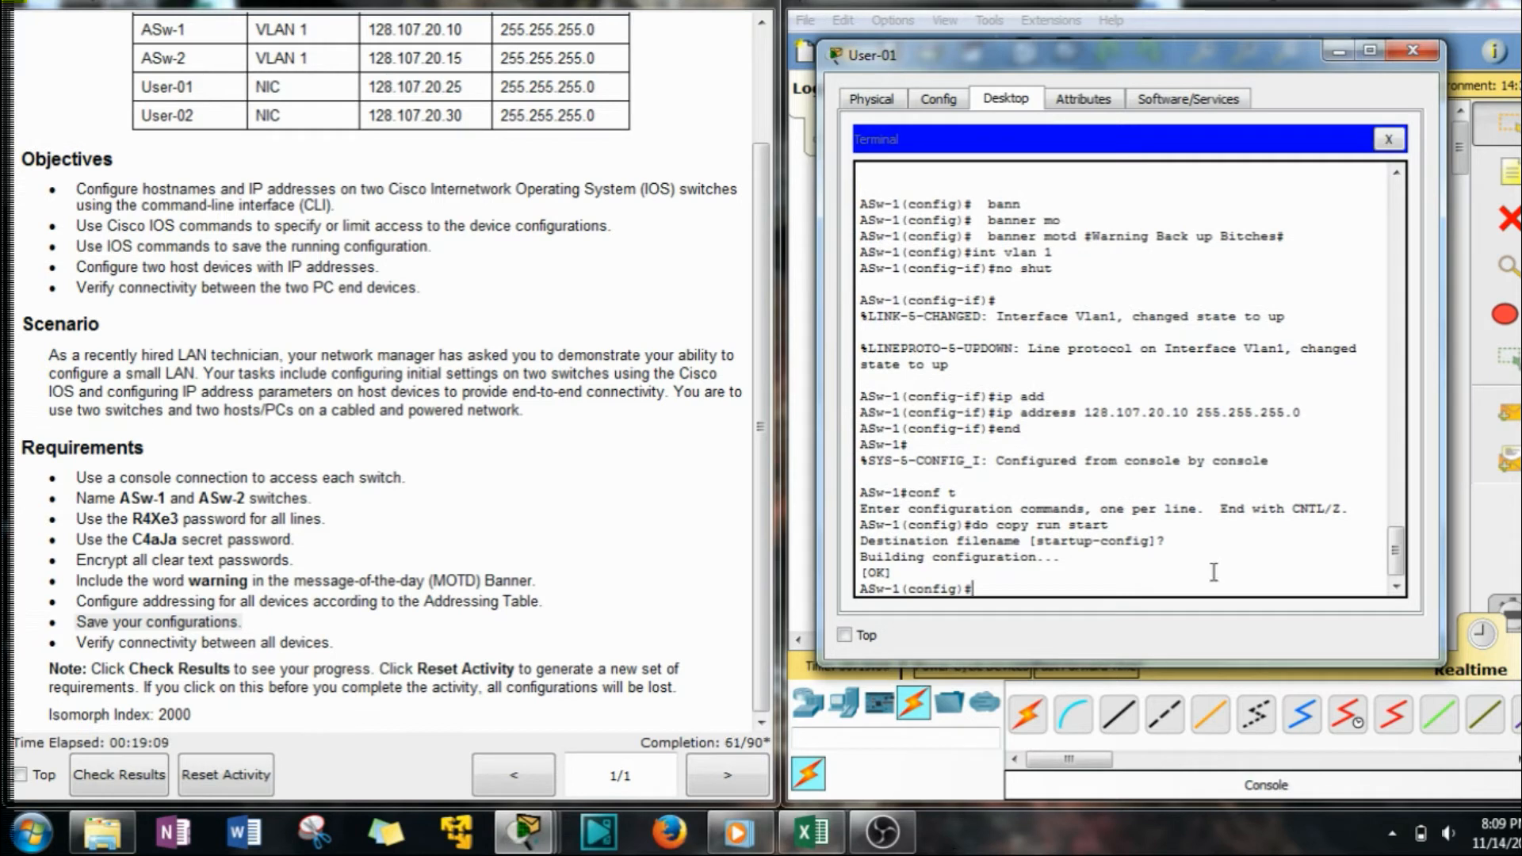
Rerun the save command without 'do', which returns an invalid input error.
{"action": "key", "text": "Up"}
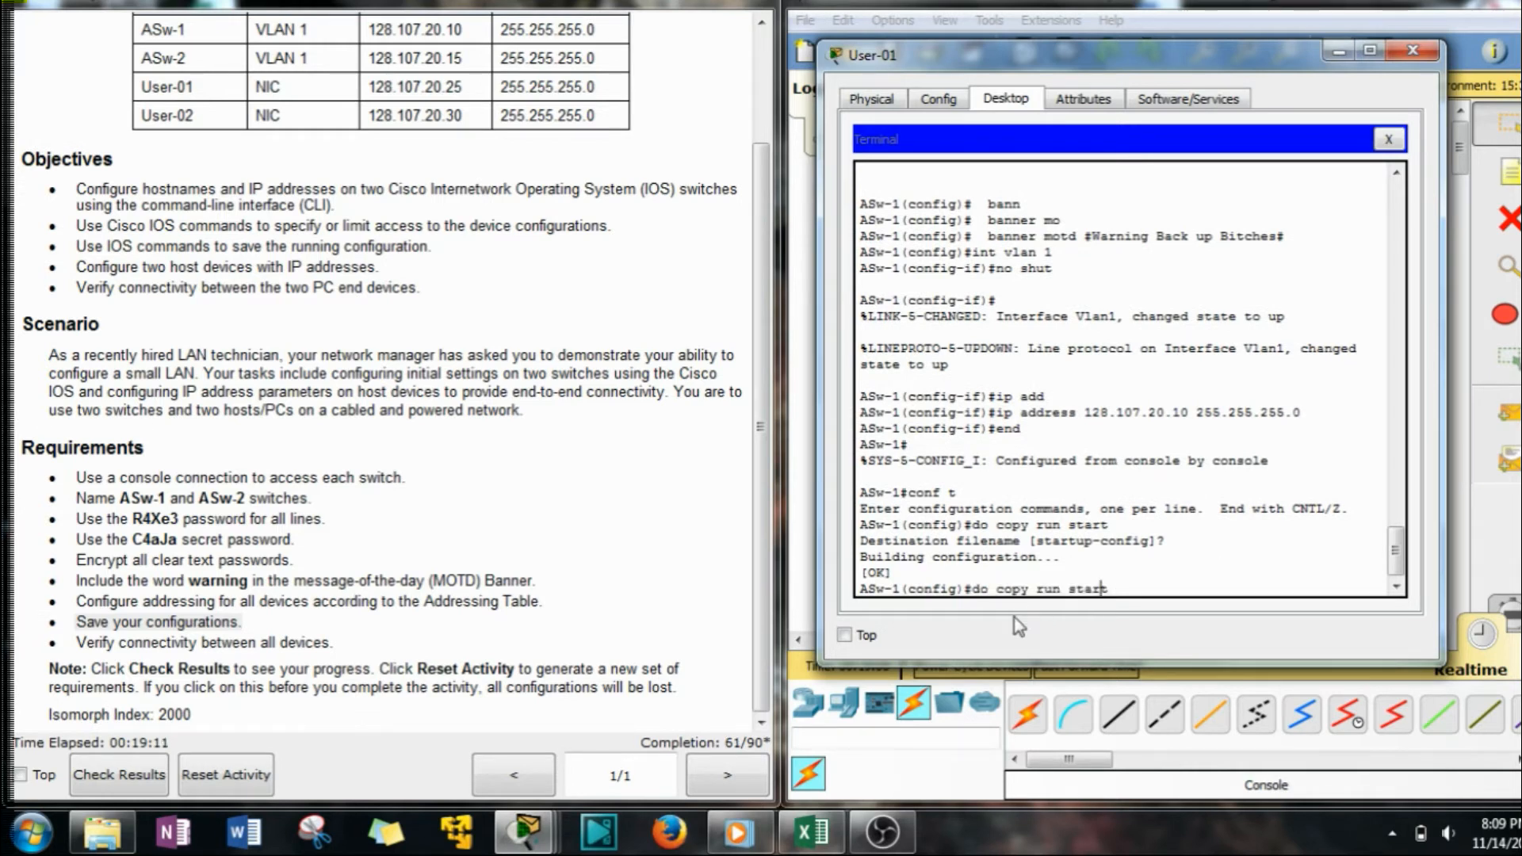
{"action": "key", "text": "Left"}
{"action": "key", "text": "Left"}
{"action": "key", "text": "Left"}
{"action": "key", "text": "BackSpace"}
{"action": "key", "text": "BackSpace"}
{"action": "key", "text": "BackSpace"}
{"action": "key", "text": "Return"}
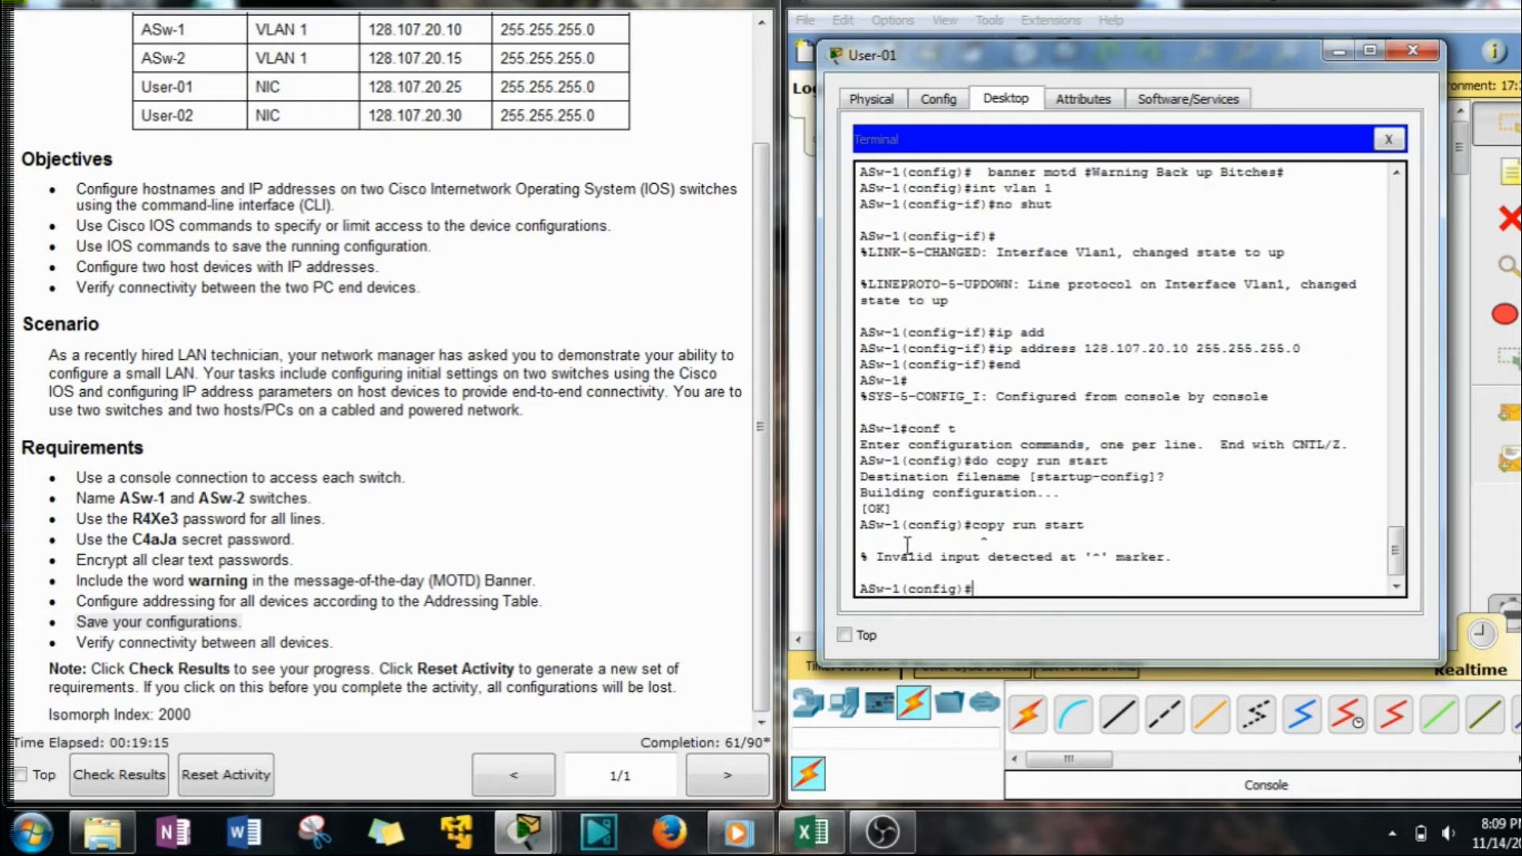
{"action": "left_click_drag", "start_coordinate": [878, 556], "coordinate": [1188, 559]}
{"action": "left_click", "coordinate": [1102, 633]}
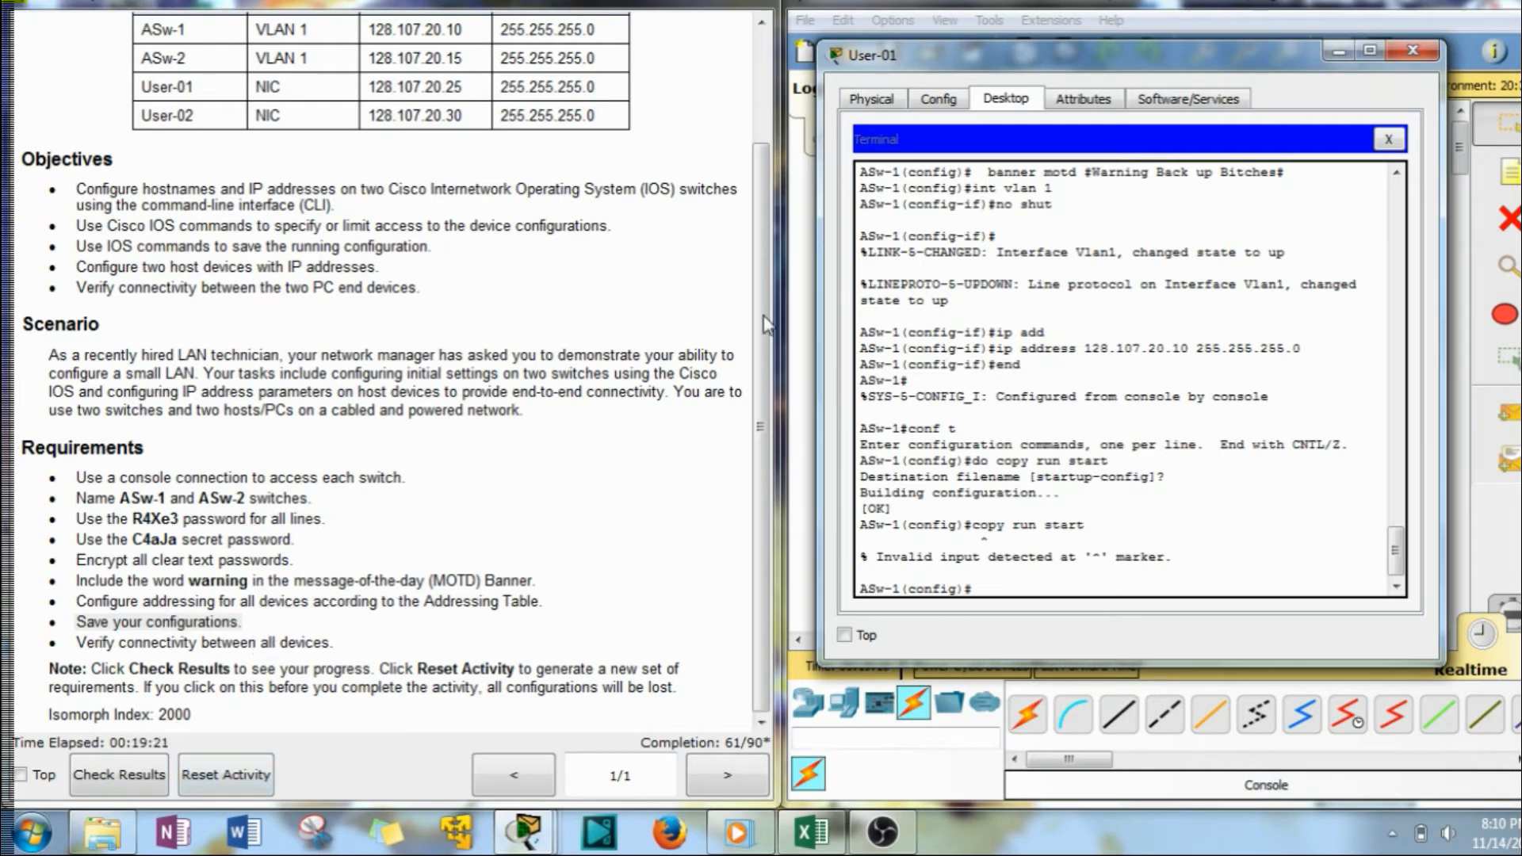
Move the console cable's switch end from ASw-1 to ASw-2.
{"action": "left_click", "coordinate": [1336, 54]}
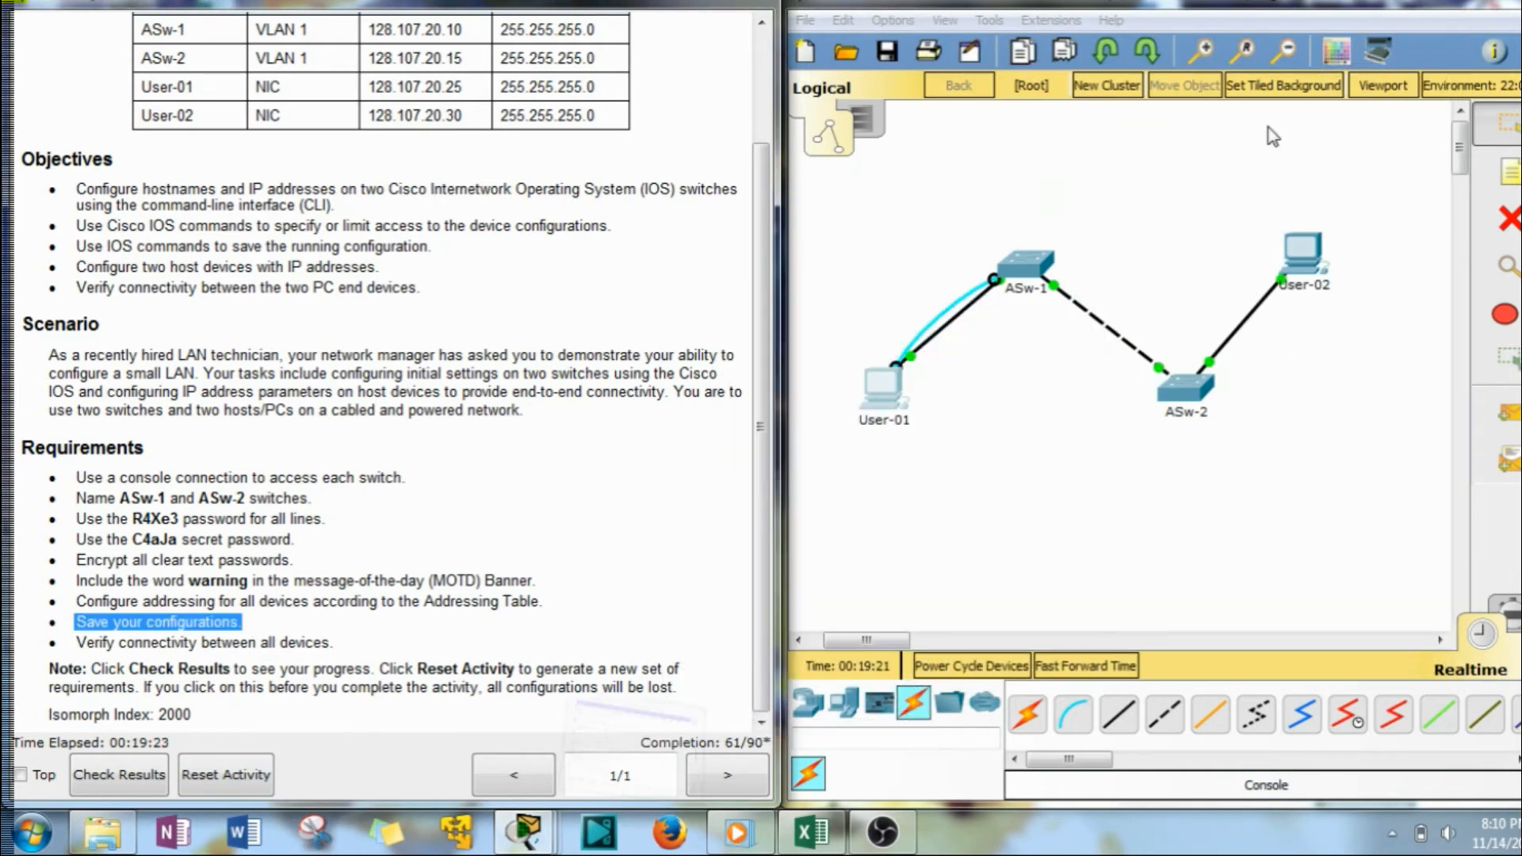
{"action": "left_click", "coordinate": [994, 280]}
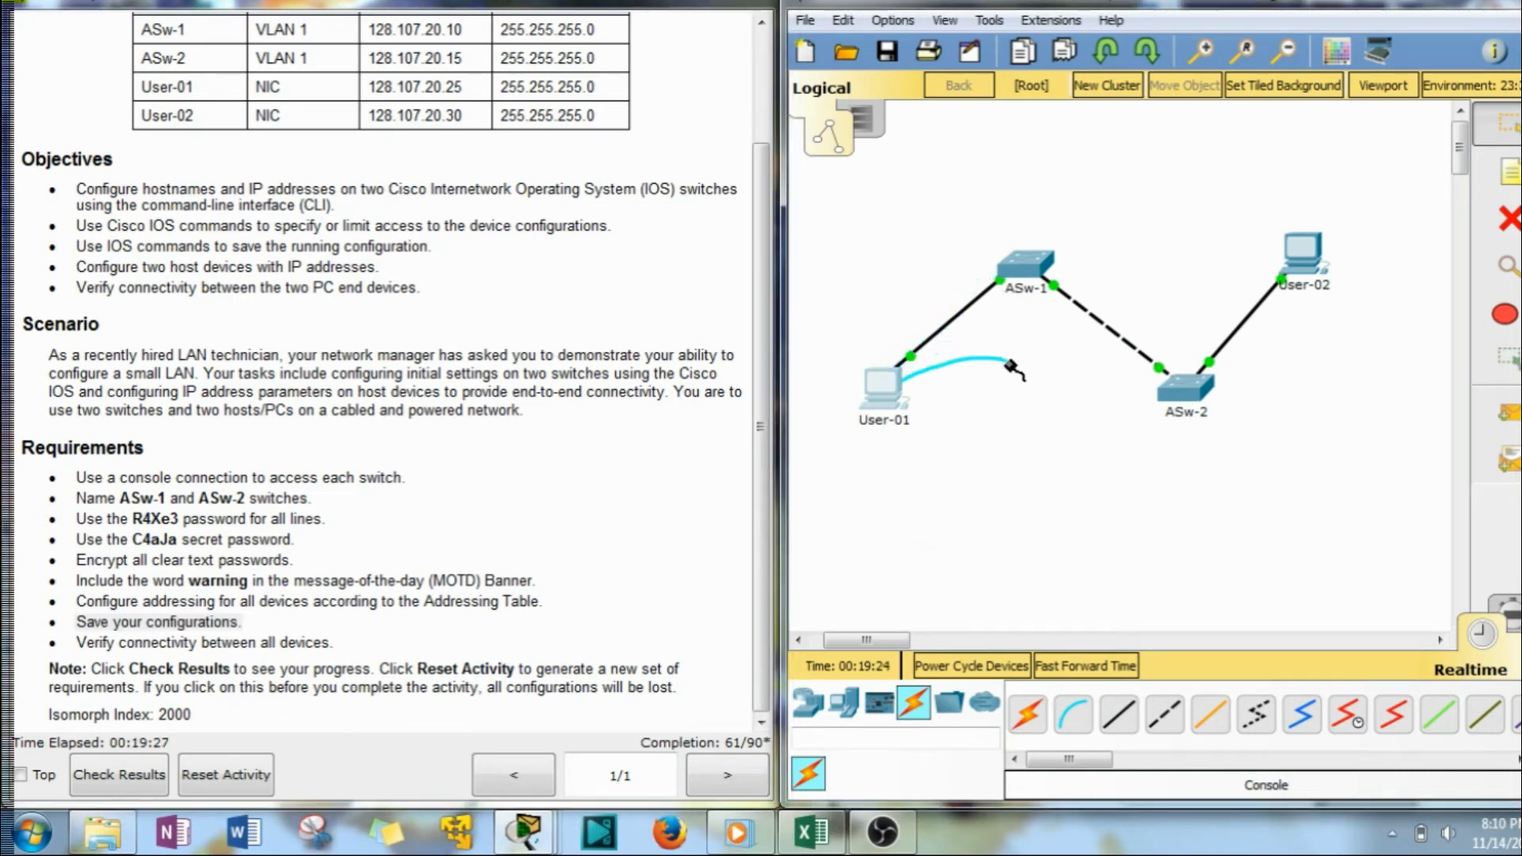
{"action": "left_click", "coordinate": [1183, 388]}
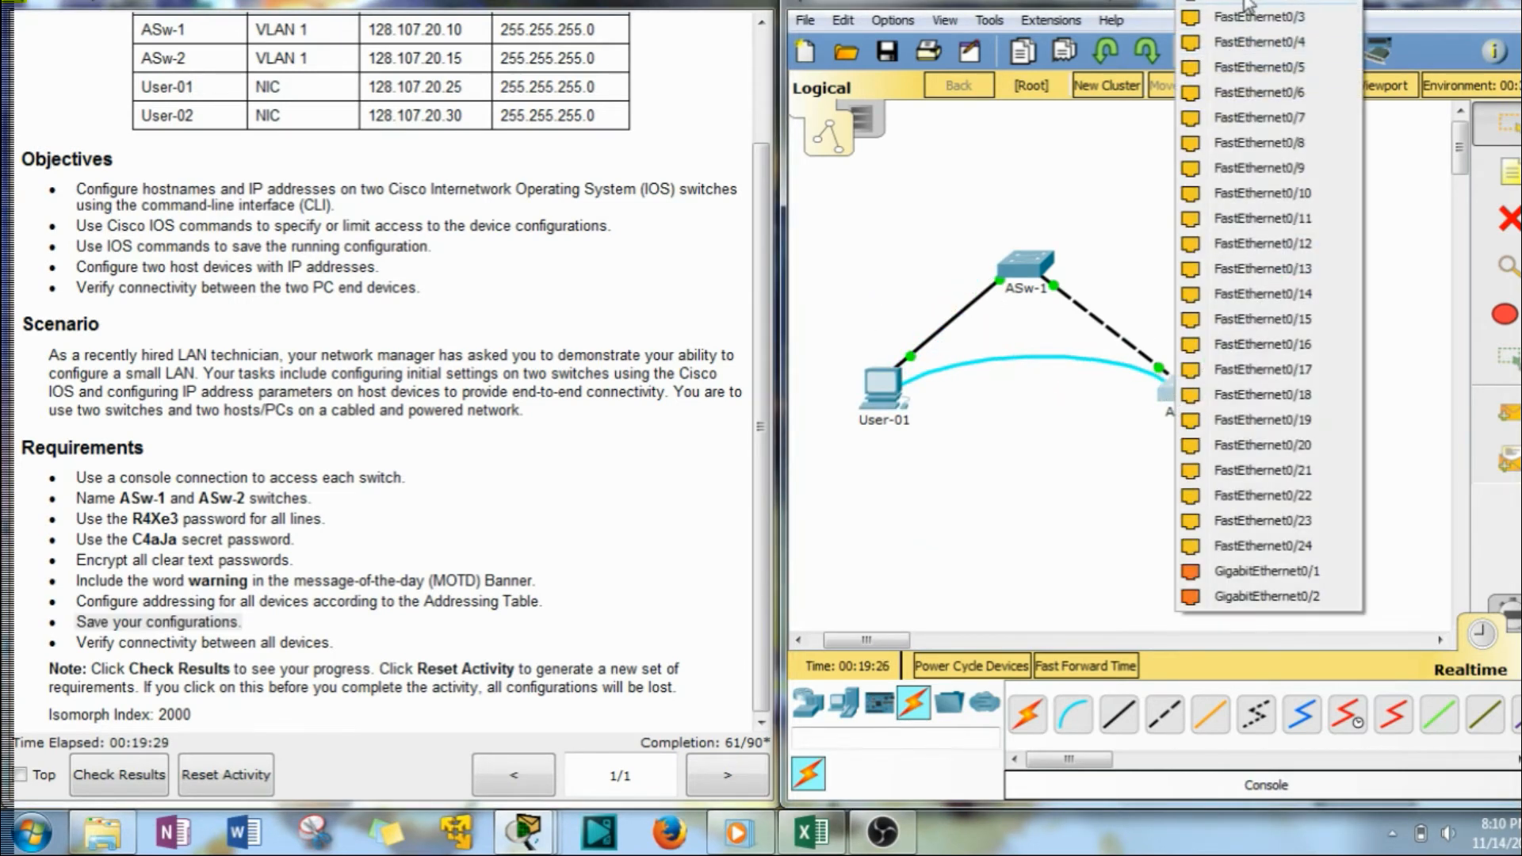
{"action": "left_click", "coordinate": [1248, 5]}
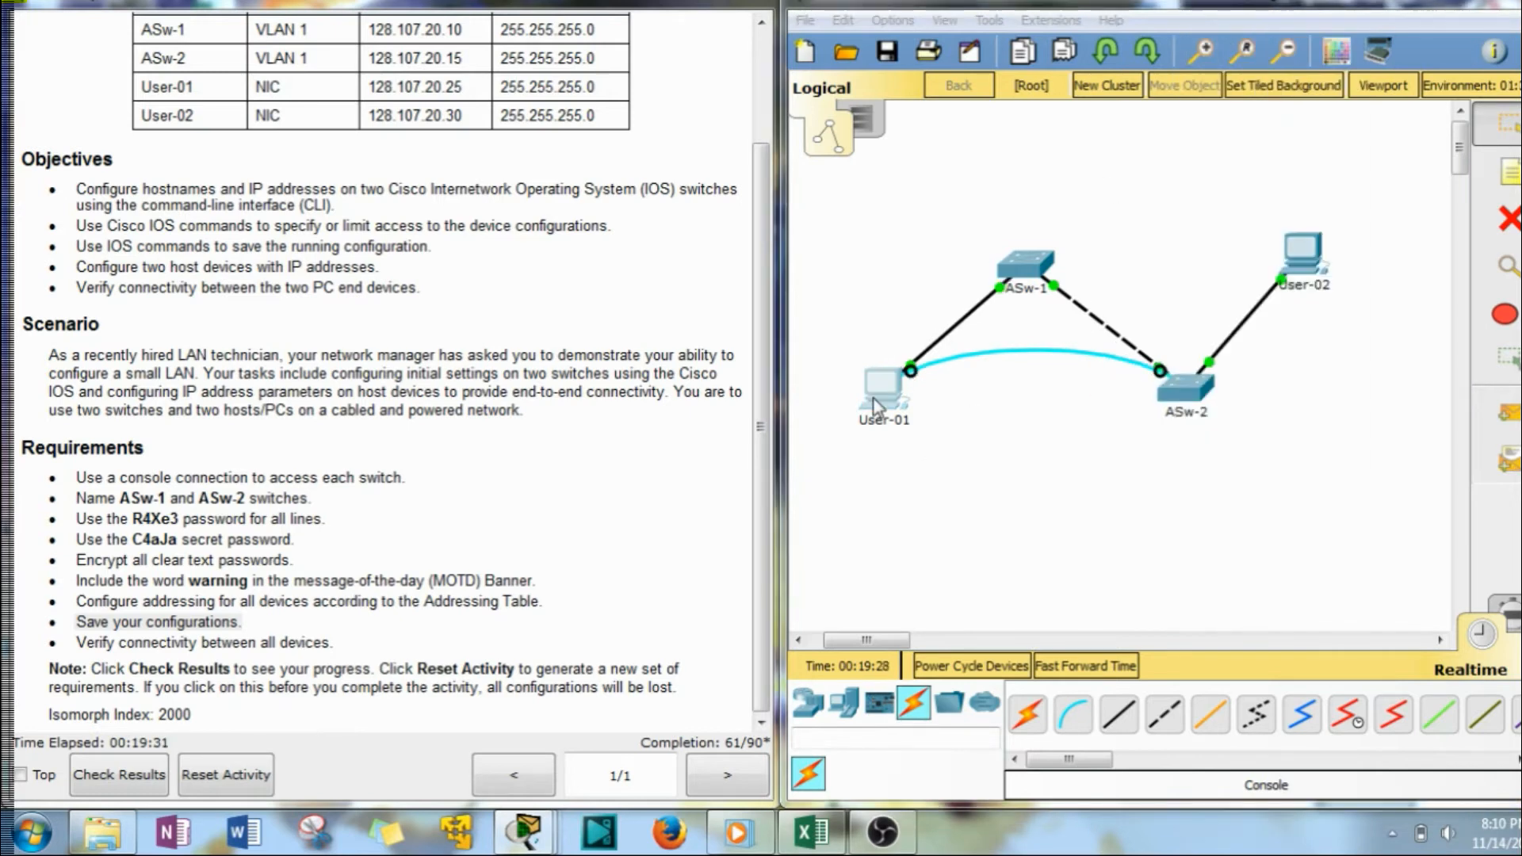
Start a fresh Terminal session on User-01 with the default port settings.
{"action": "left_click", "coordinate": [873, 397]}
{"action": "left_click_drag", "start_coordinate": [1141, 53], "coordinate": [1187, 70]}
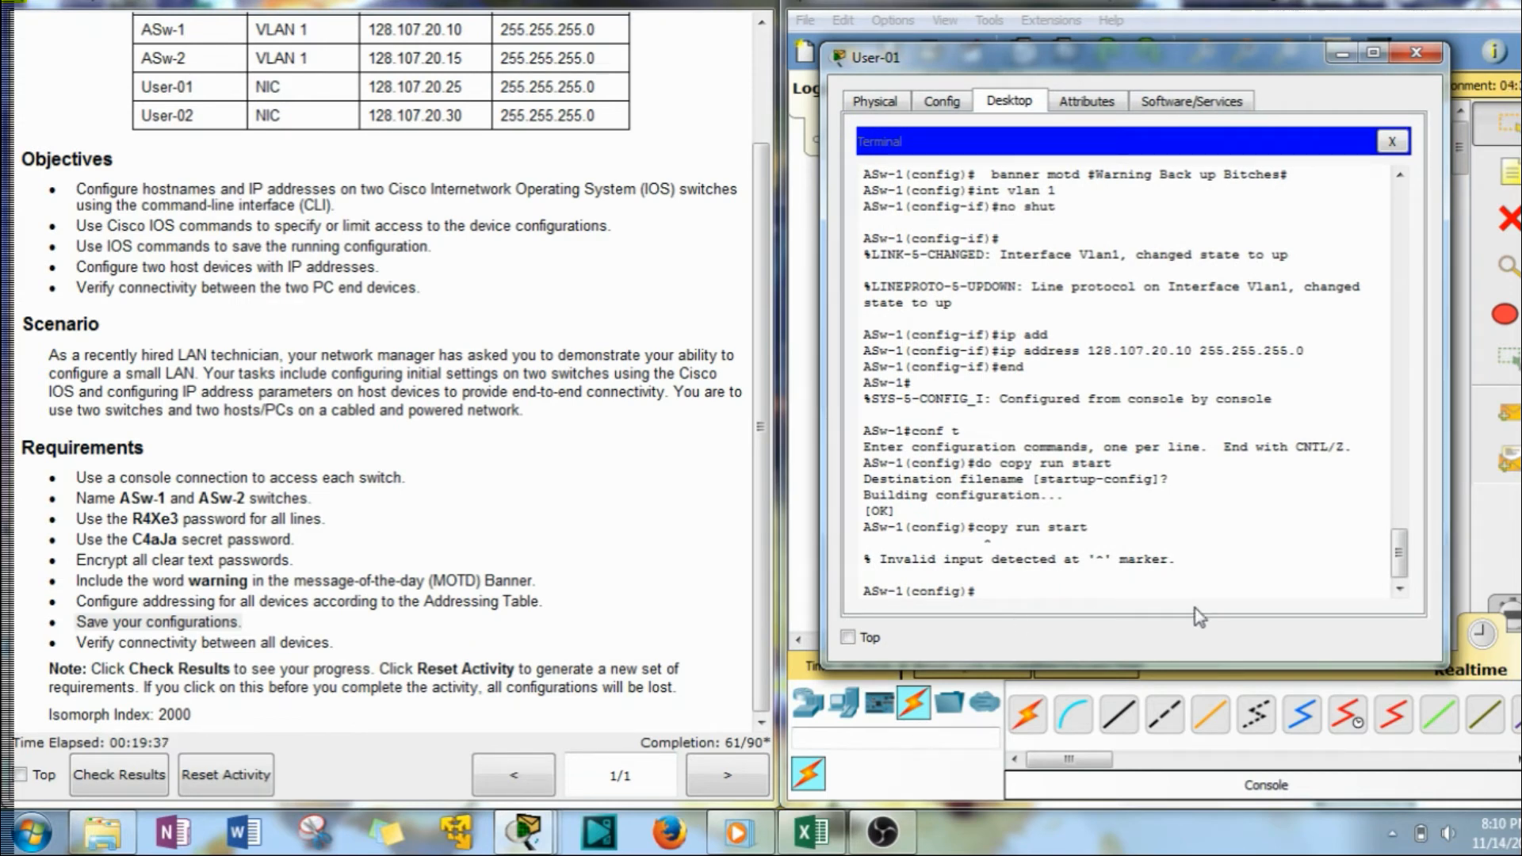
{"action": "left_click", "coordinate": [969, 101]}
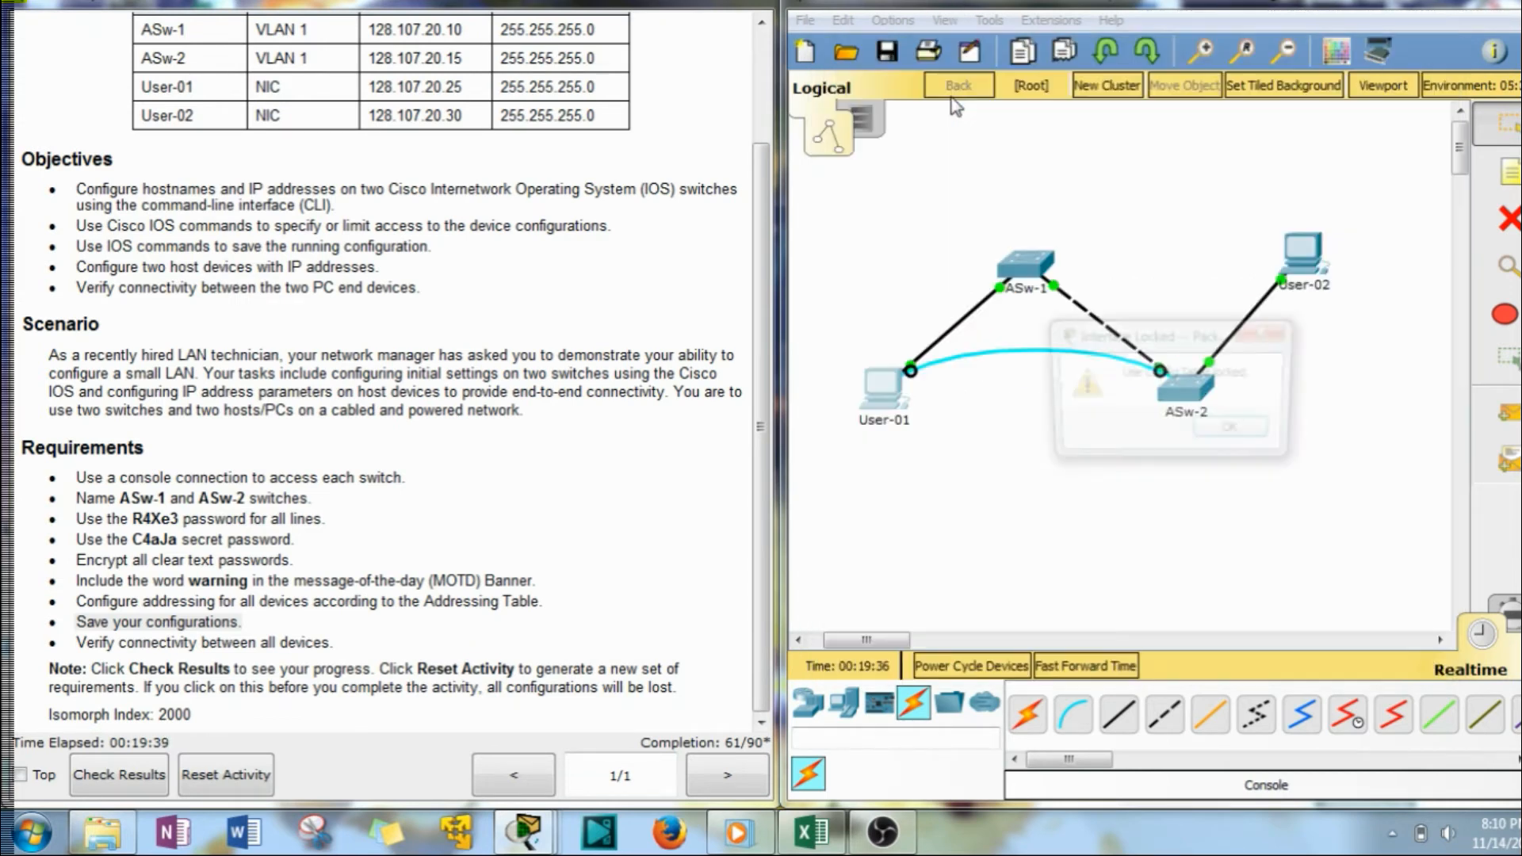
{"action": "left_click", "coordinate": [1244, 438]}
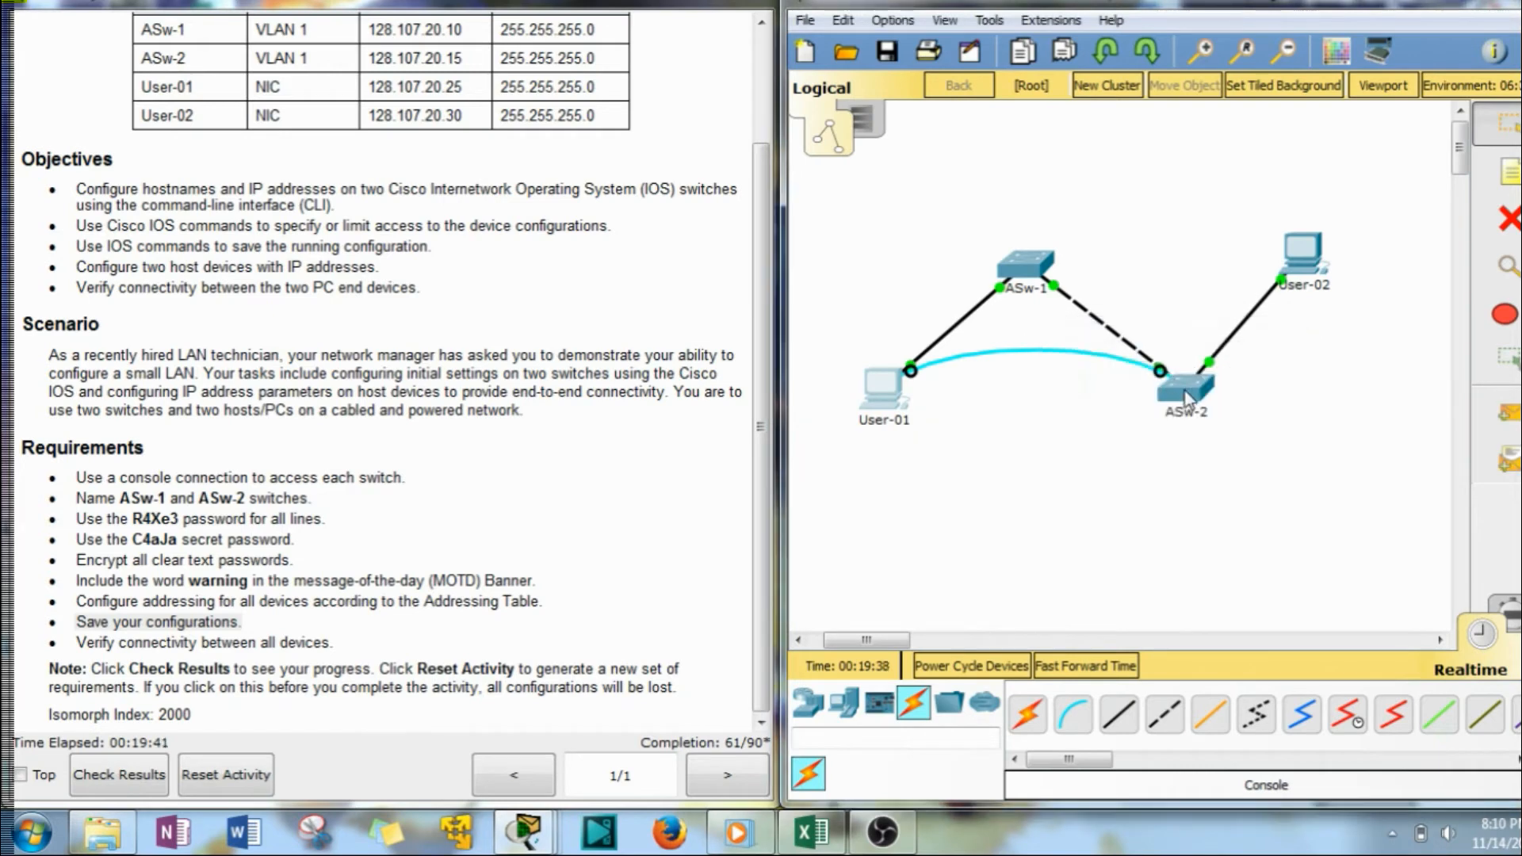
{"action": "left_click", "coordinate": [896, 392]}
{"action": "left_click", "coordinate": [1010, 102]}
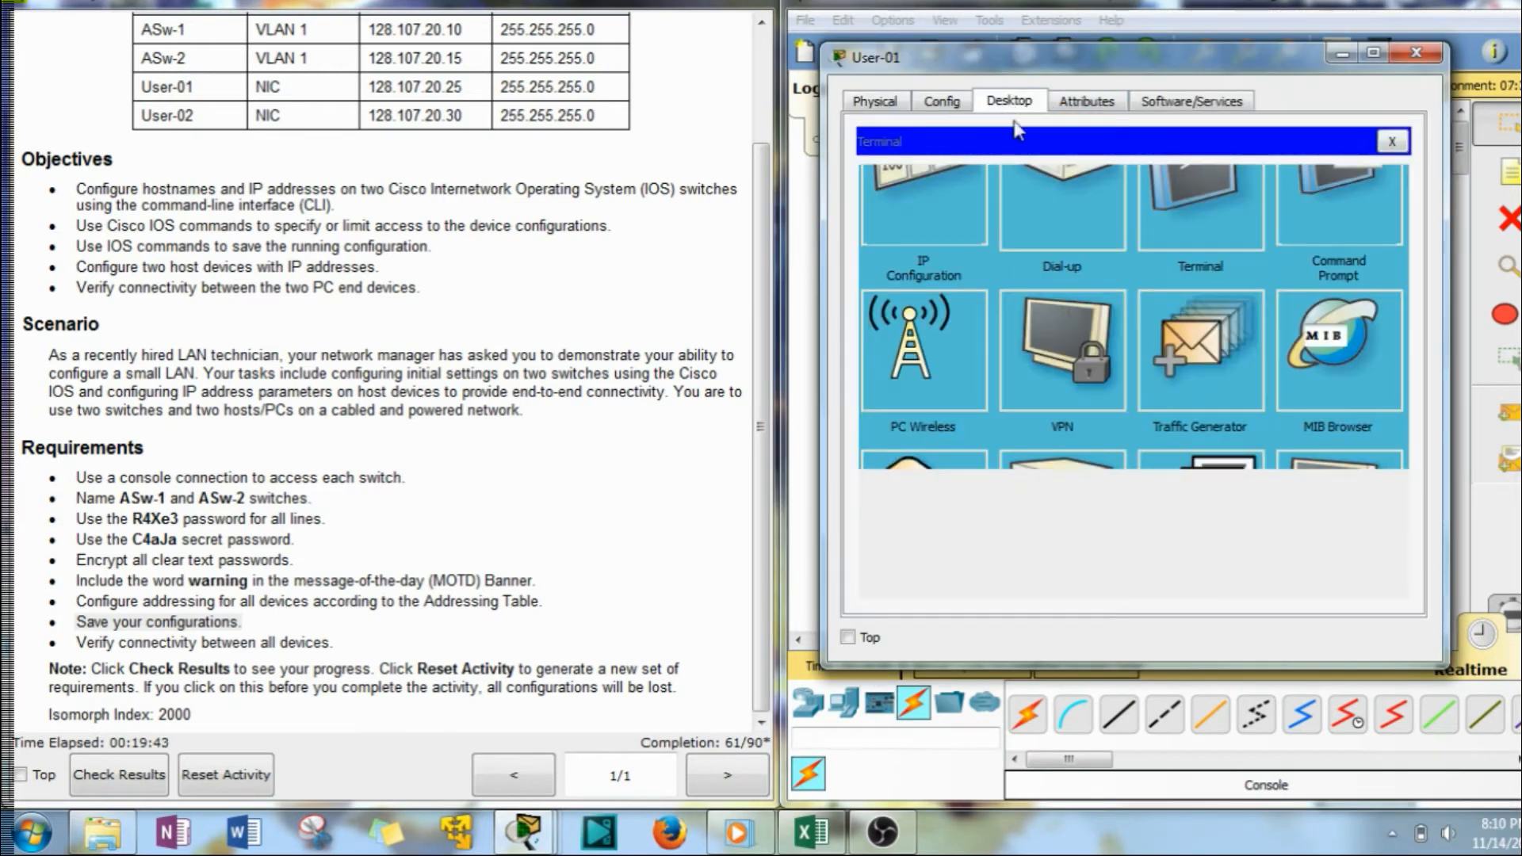
{"action": "left_click", "coordinate": [1392, 142]}
{"action": "left_click", "coordinate": [1180, 182]}
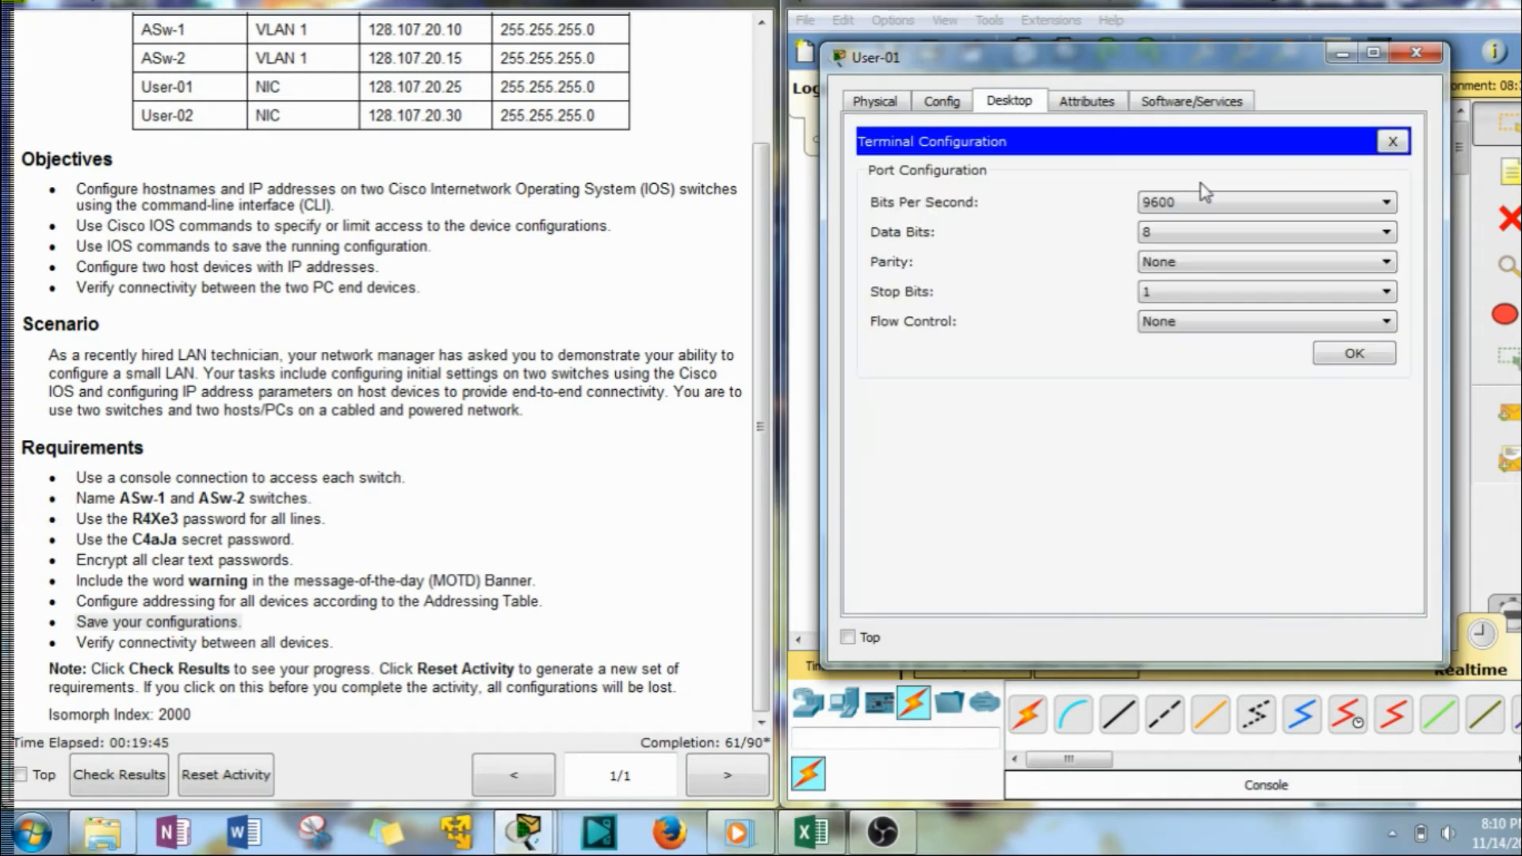
{"action": "left_click", "coordinate": [1348, 355]}
Enter privileged mode and global configuration mode on the new switch.
{"action": "key", "text": "Return"}
{"action": "key", "text": "Return"}
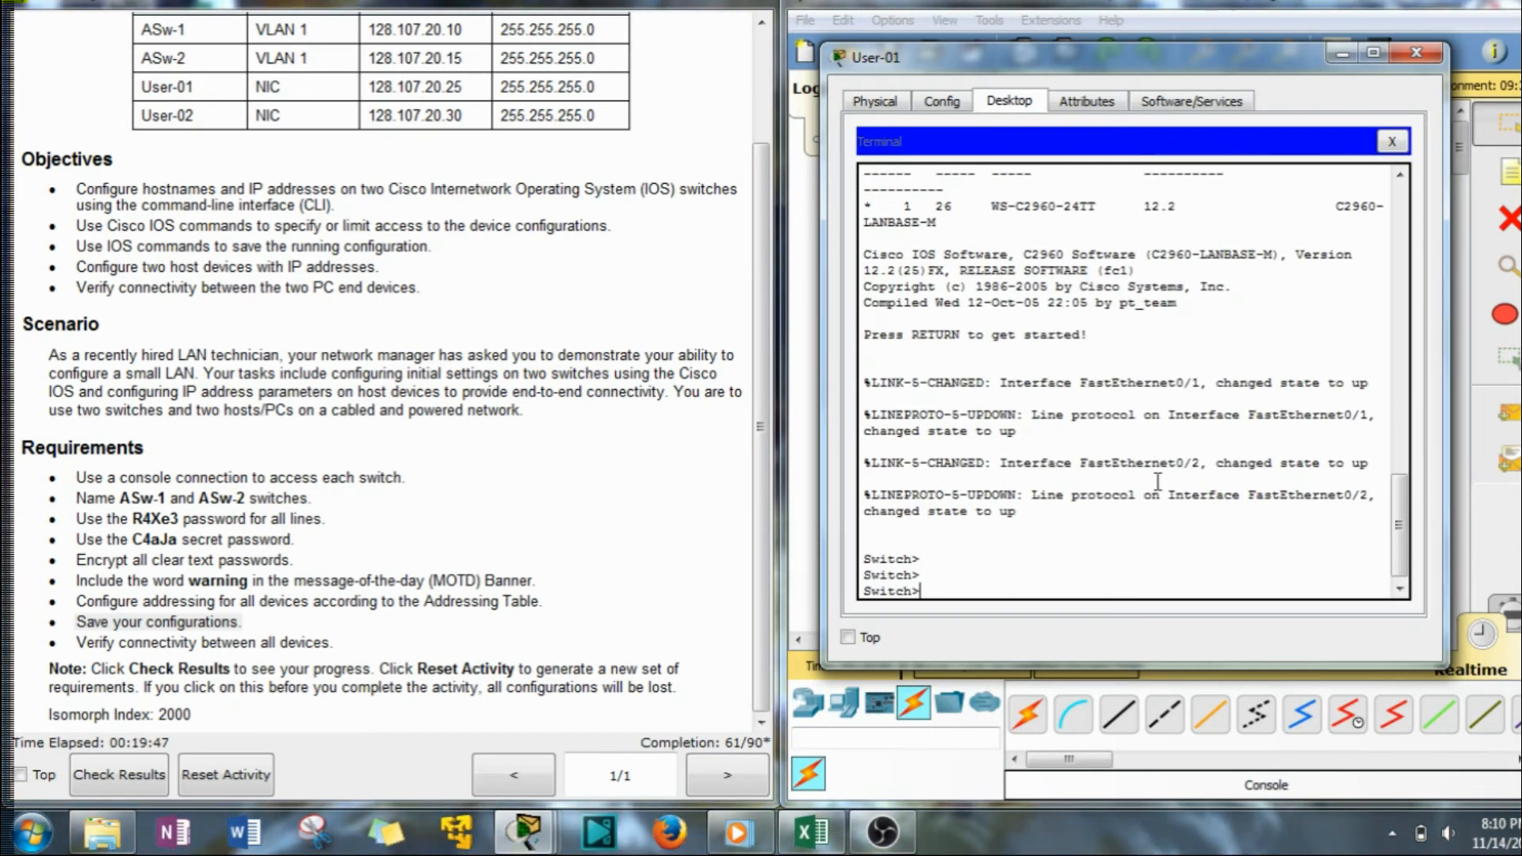
{"action": "type", "text": "en"}
{"action": "key", "text": "Return"}
{"action": "type", "text": "conf t"}
{"action": "key", "text": "Return"}
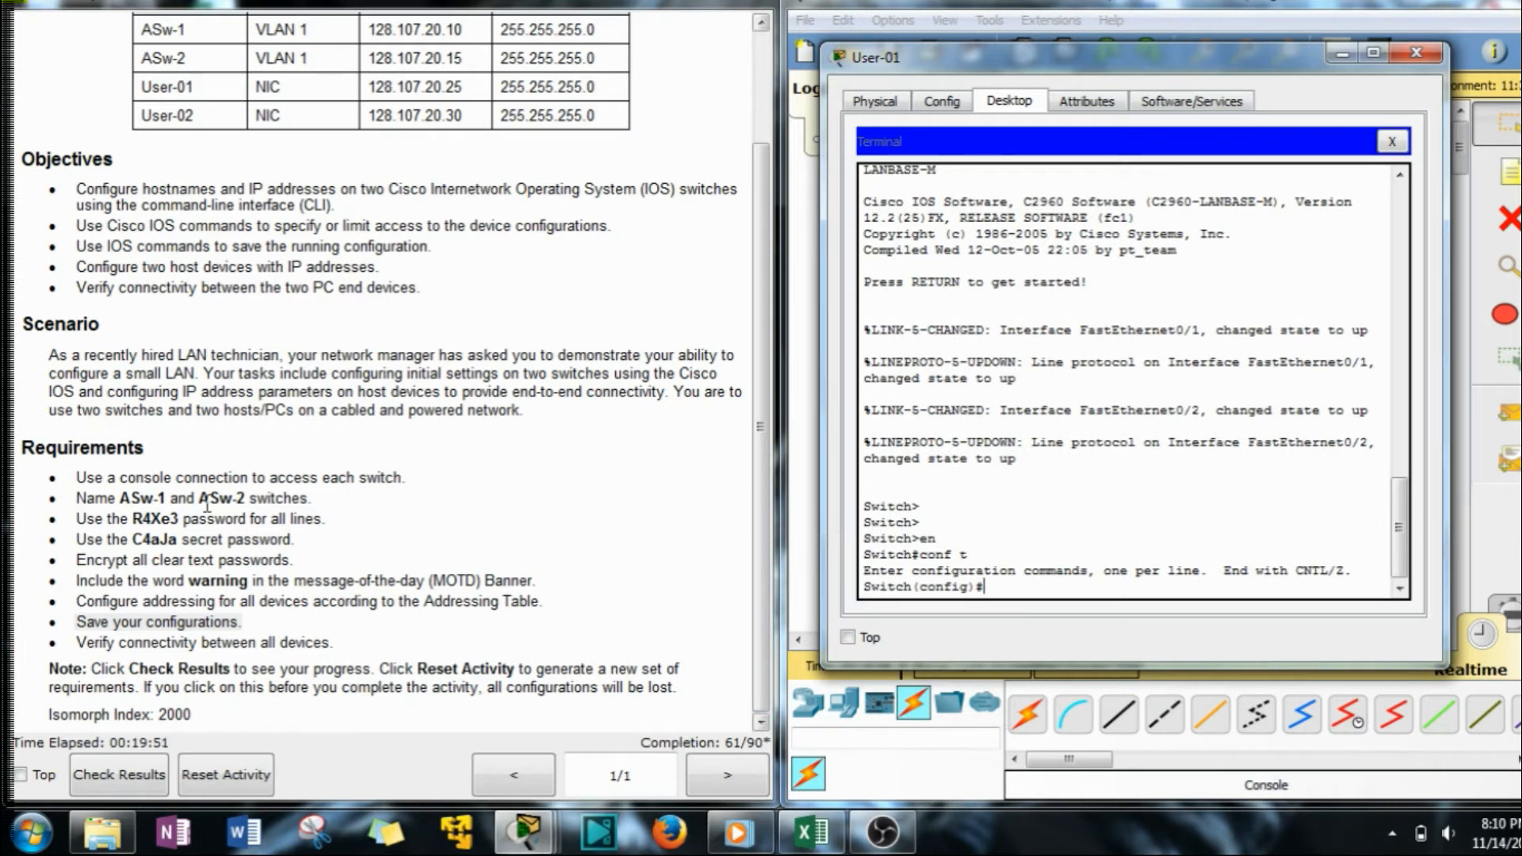
Rename the switch to ASw-2, then select the all-lines password in the instructions.
{"action": "left_click", "coordinate": [163, 503]}
{"action": "left_click_drag", "start_coordinate": [200, 498], "coordinate": [244, 498]}
{"action": "key", "text": "ctrl+c"}
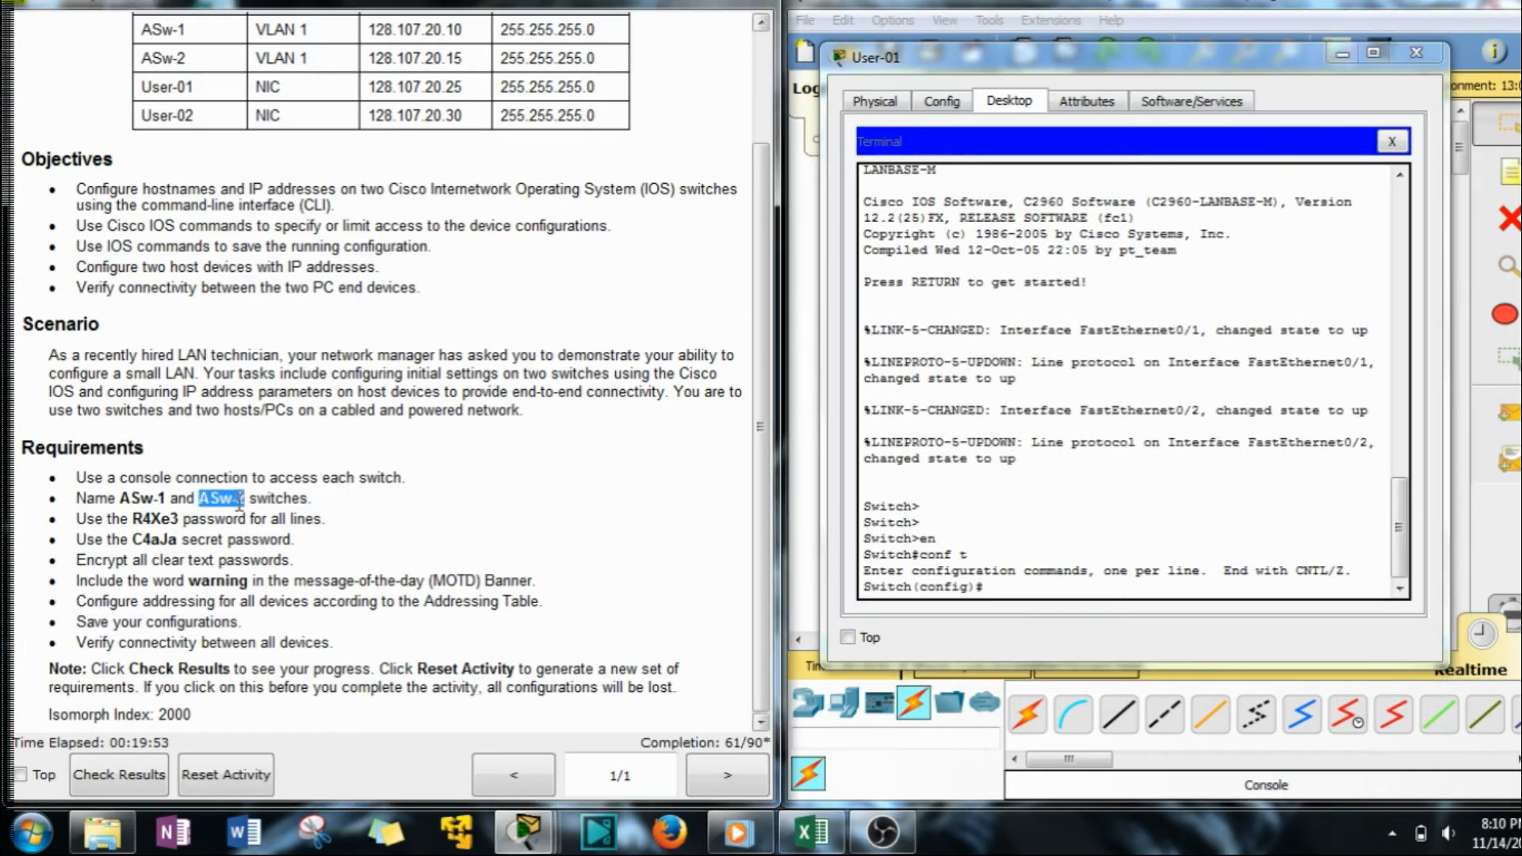
{"action": "left_click", "coordinate": [1062, 583]}
{"action": "type", "text": "hos"}
{"action": "key", "text": "Tab"}
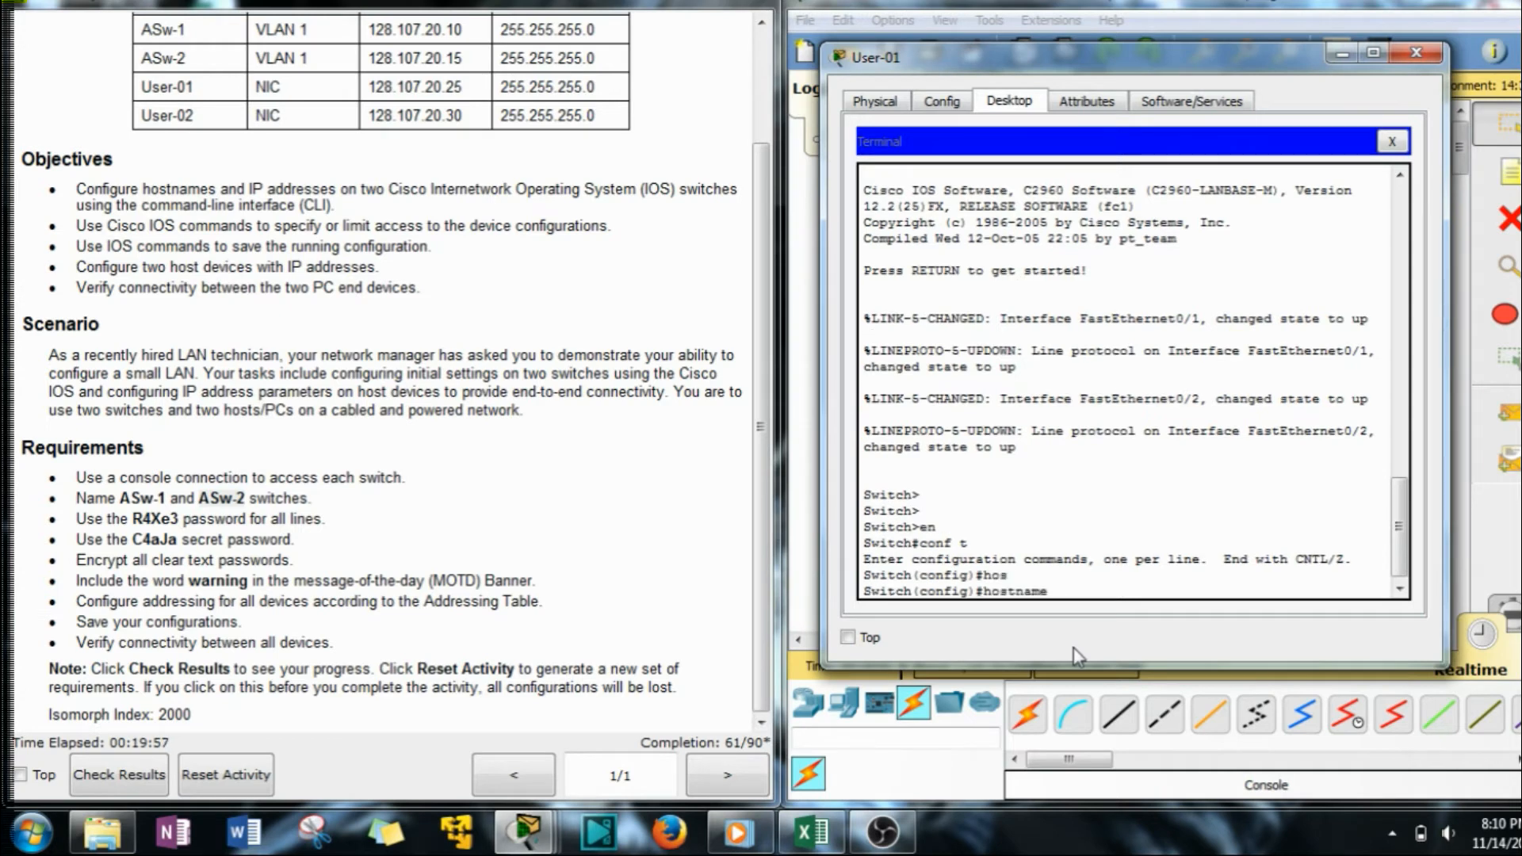
{"action": "right_click", "coordinate": [1168, 564]}
{"action": "left_click", "coordinate": [1234, 605]}
{"action": "key", "text": "Return"}
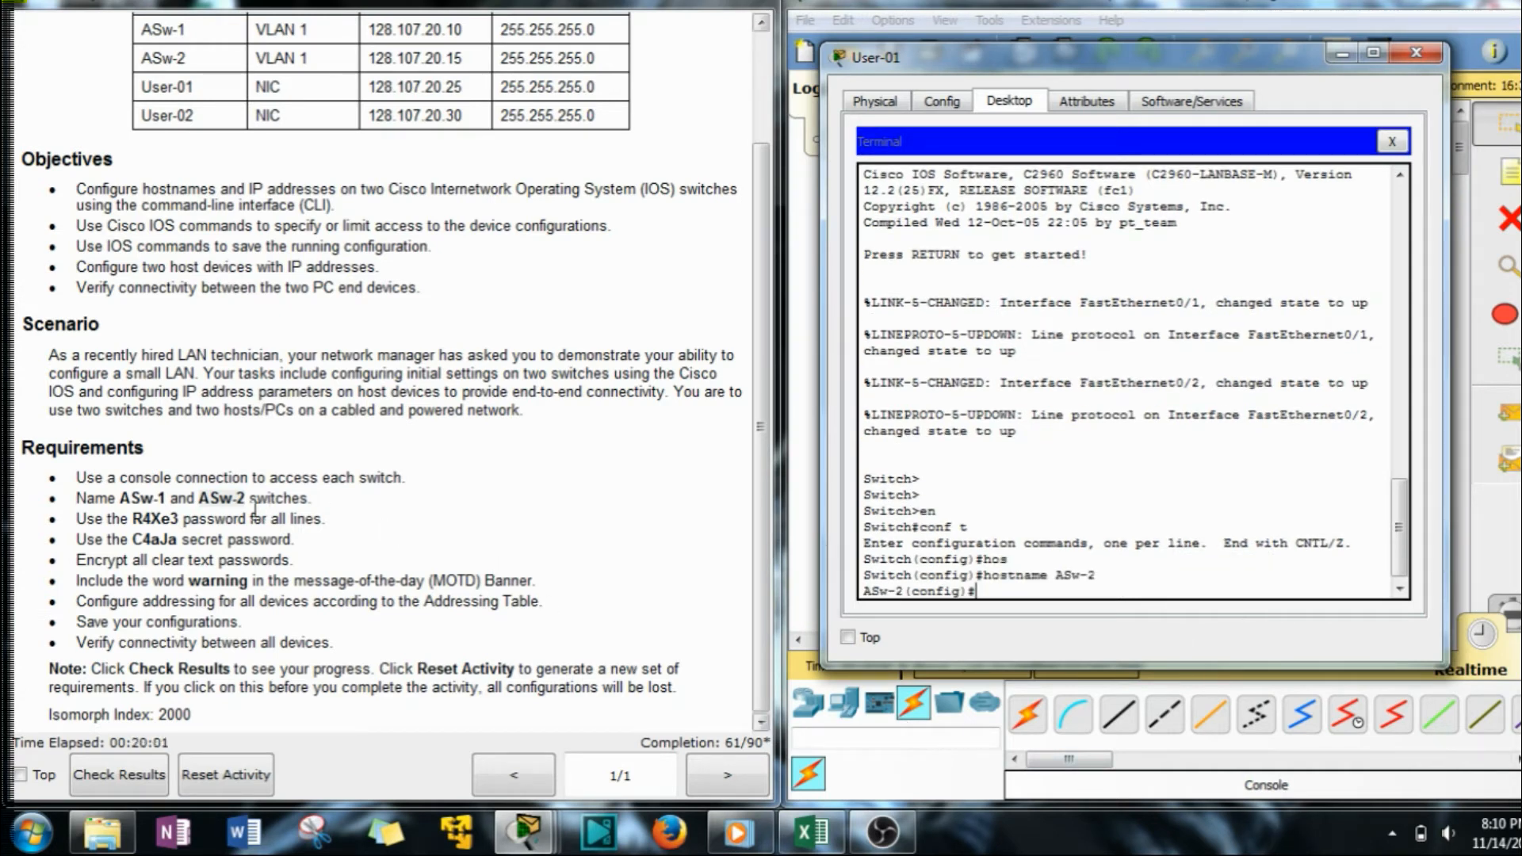
{"action": "left_click_drag", "start_coordinate": [182, 520], "coordinate": [136, 523]}
{"action": "key", "text": "ctrl+c"}
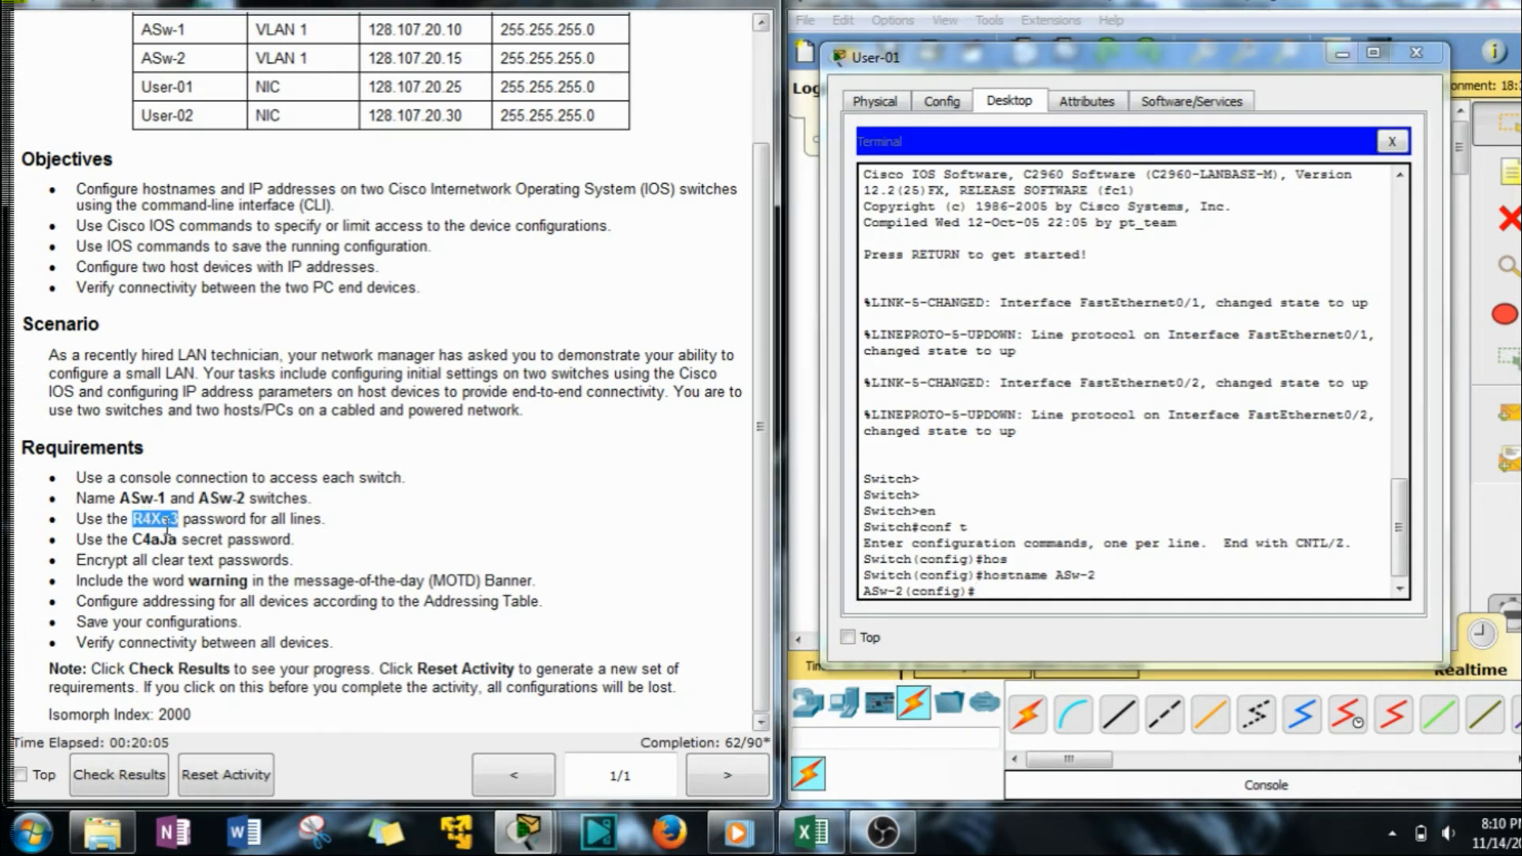
Set the pasted line password on console line 0 and require login.
{"action": "left_click", "coordinate": [1056, 590]}
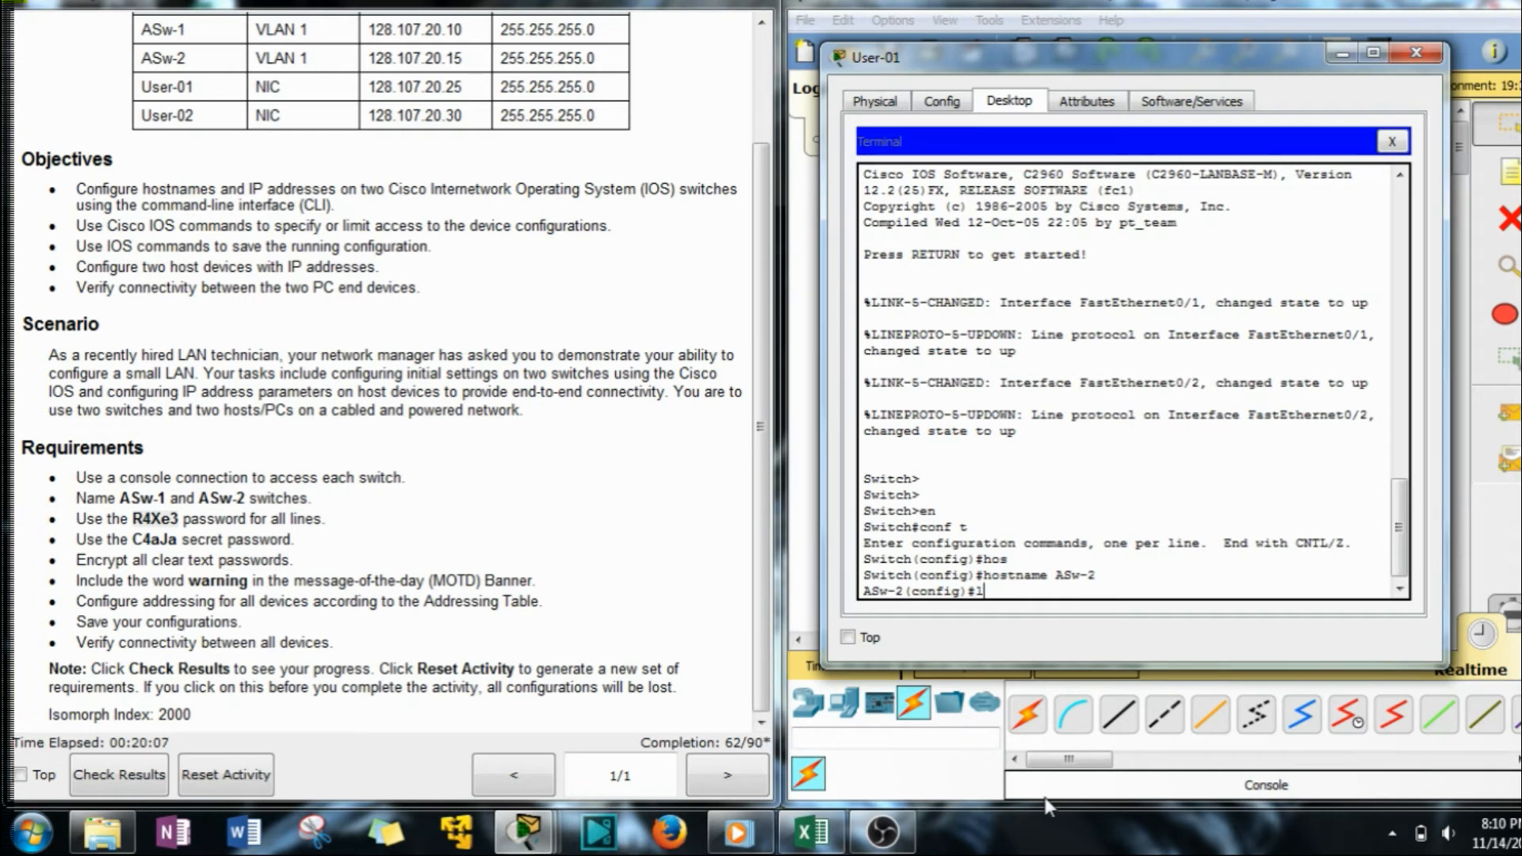
{"action": "type", "text": "line con 0"}
{"action": "key", "text": "Return"}
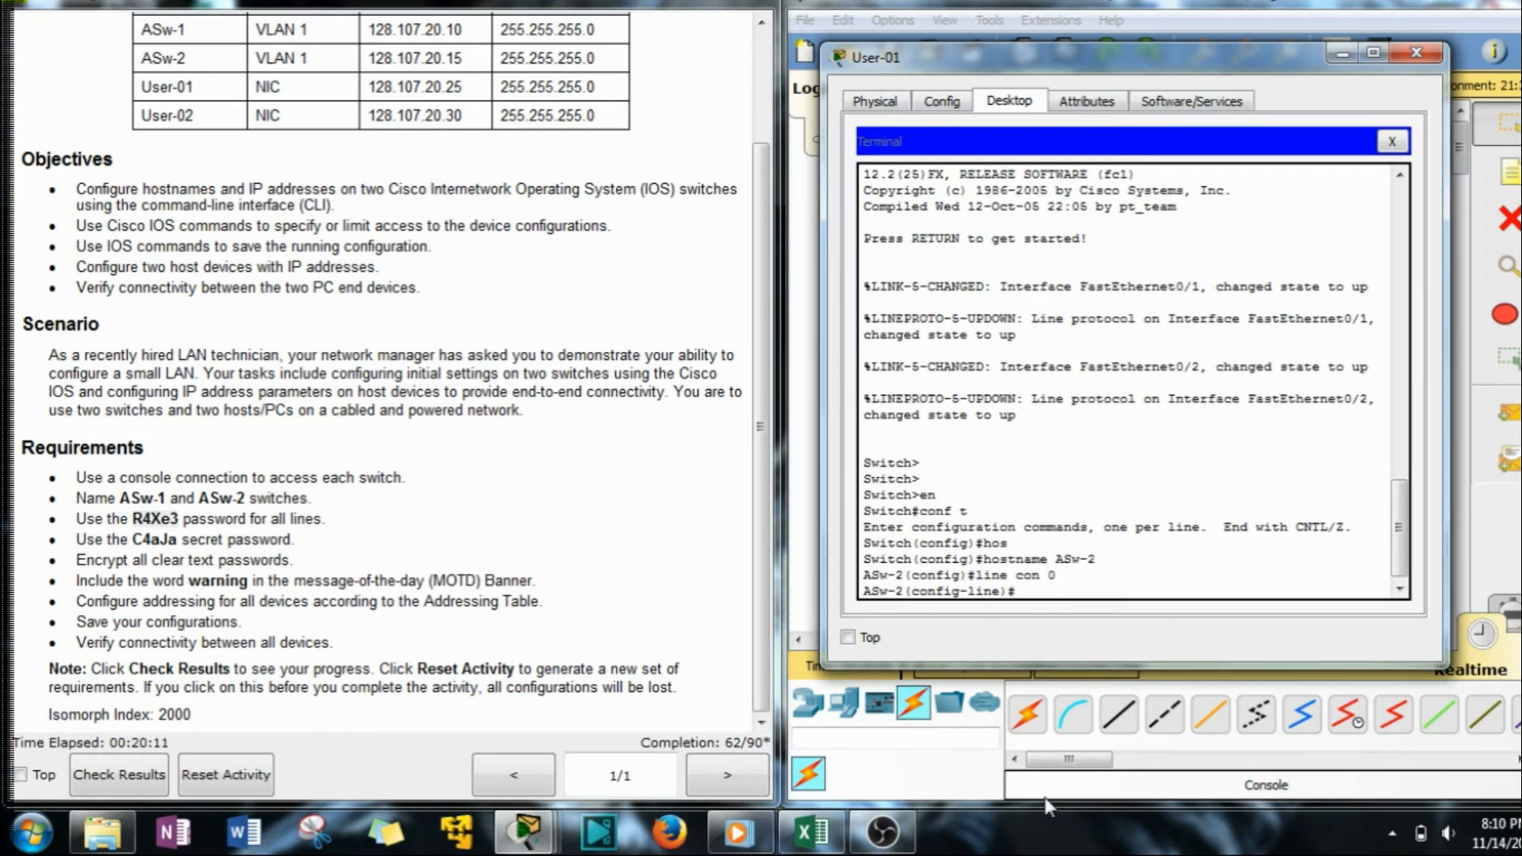
{"action": "type", "text": "pass1"}
{"action": "key", "text": "Return"}
{"action": "type", "text": "pass"}
{"action": "key", "text": "Tab"}
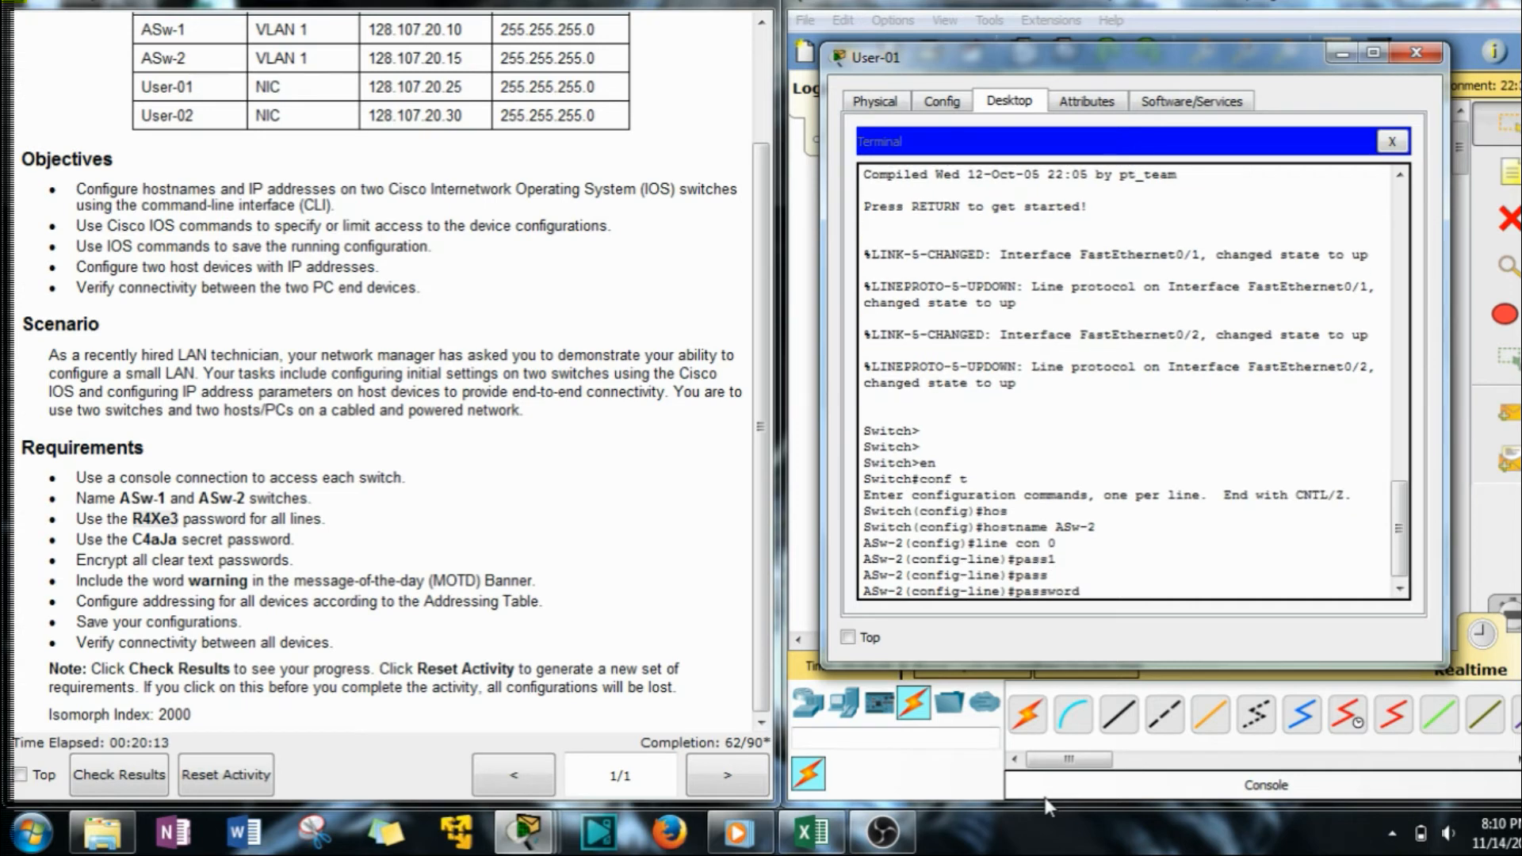
{"action": "right_click", "coordinate": [1259, 557]}
{"action": "left_click", "coordinate": [1285, 594]}
{"action": "key", "text": "Return"}
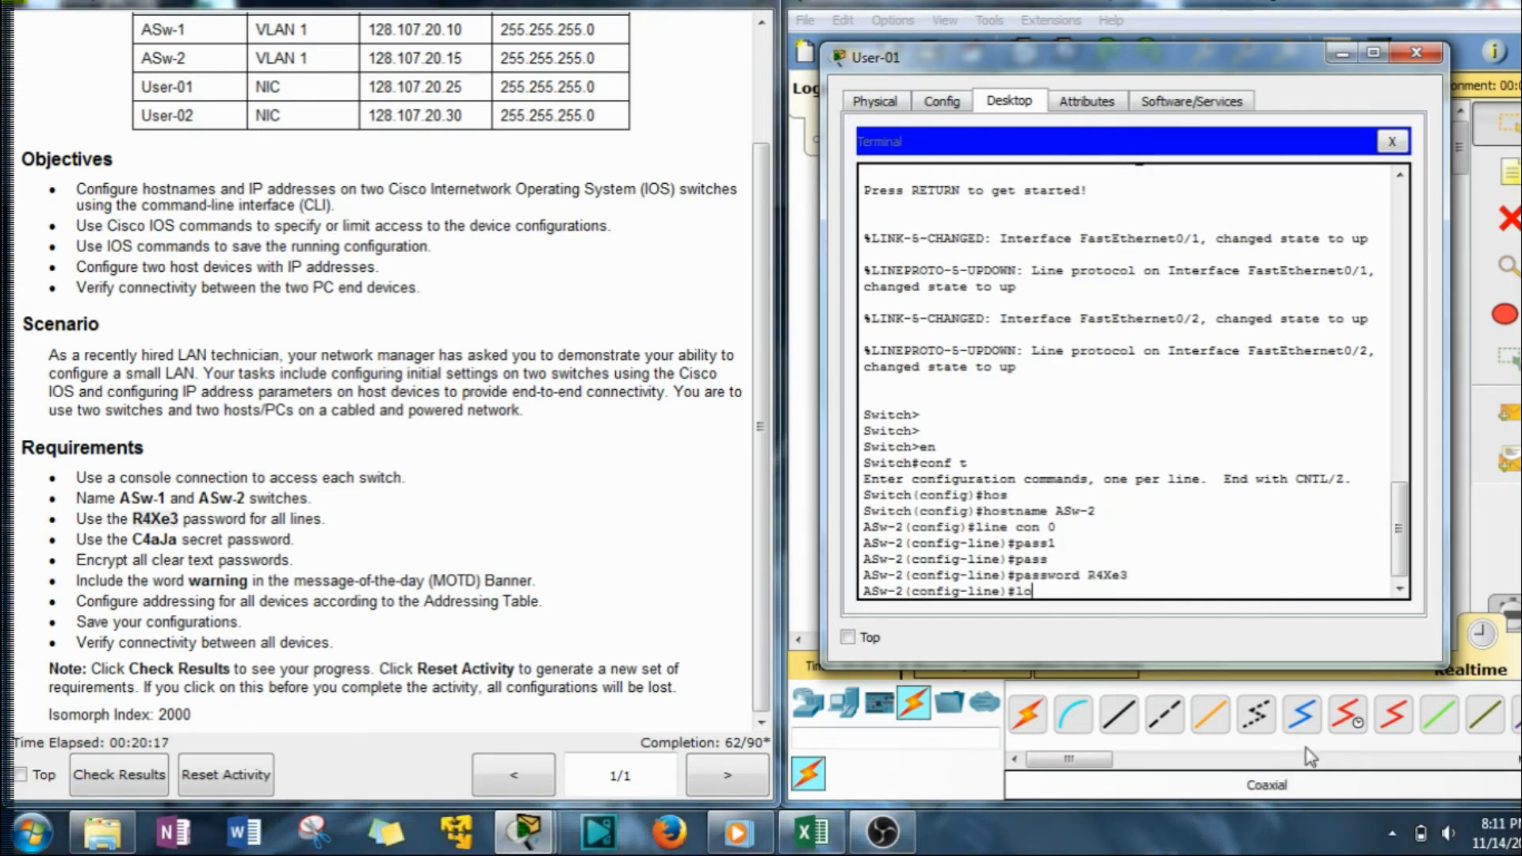
{"action": "type", "text": "login"}
{"action": "key", "text": "Return"}
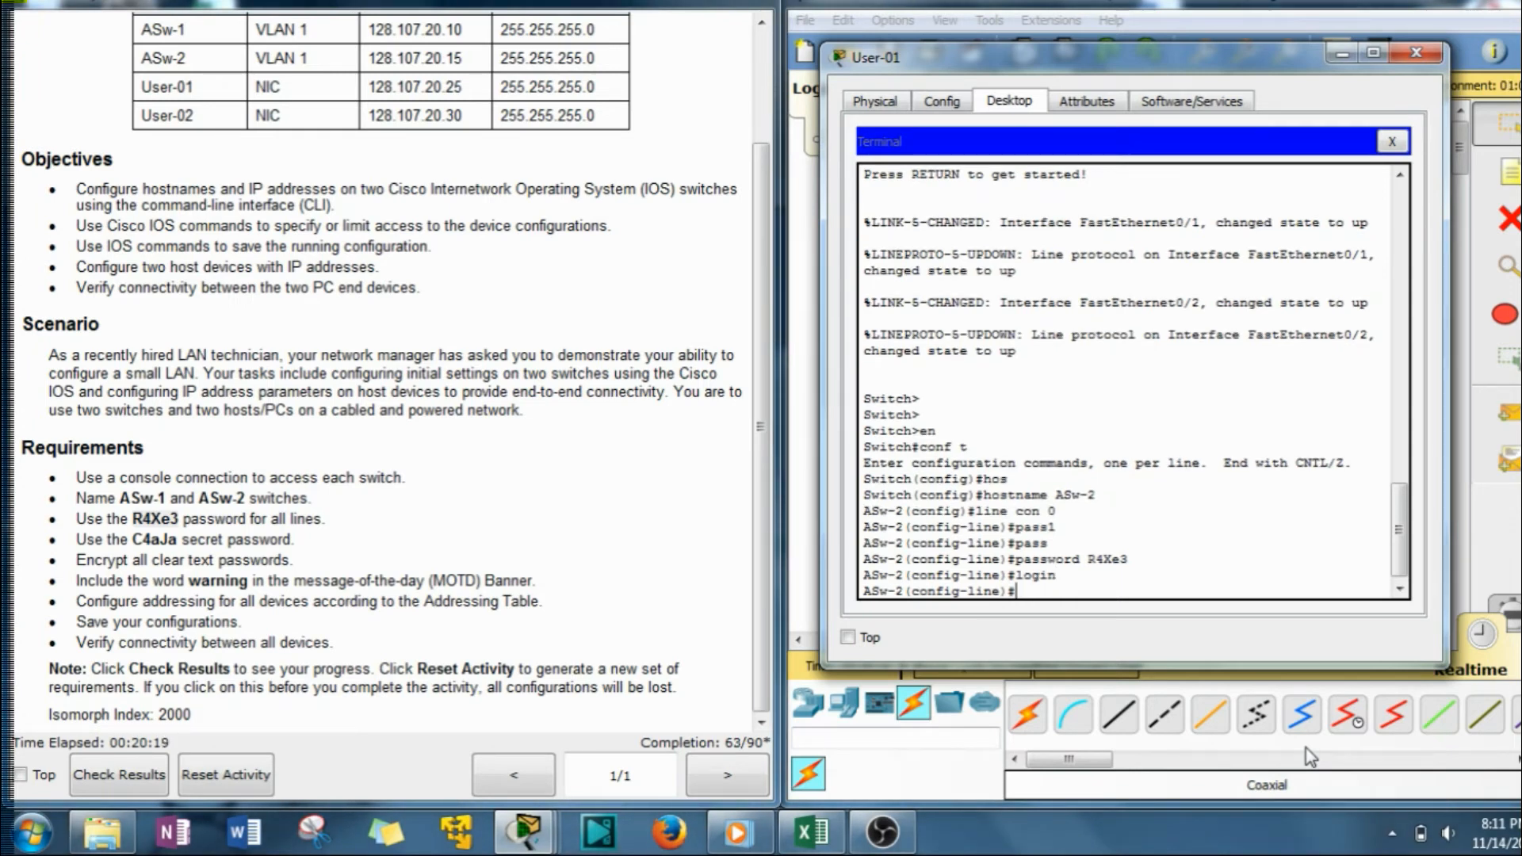
Apply the same password and login to vty lines 0 to 15, then exit line configuration.
{"action": "type", "text": "line vty 0 15"}
{"action": "key", "text": "Return"}
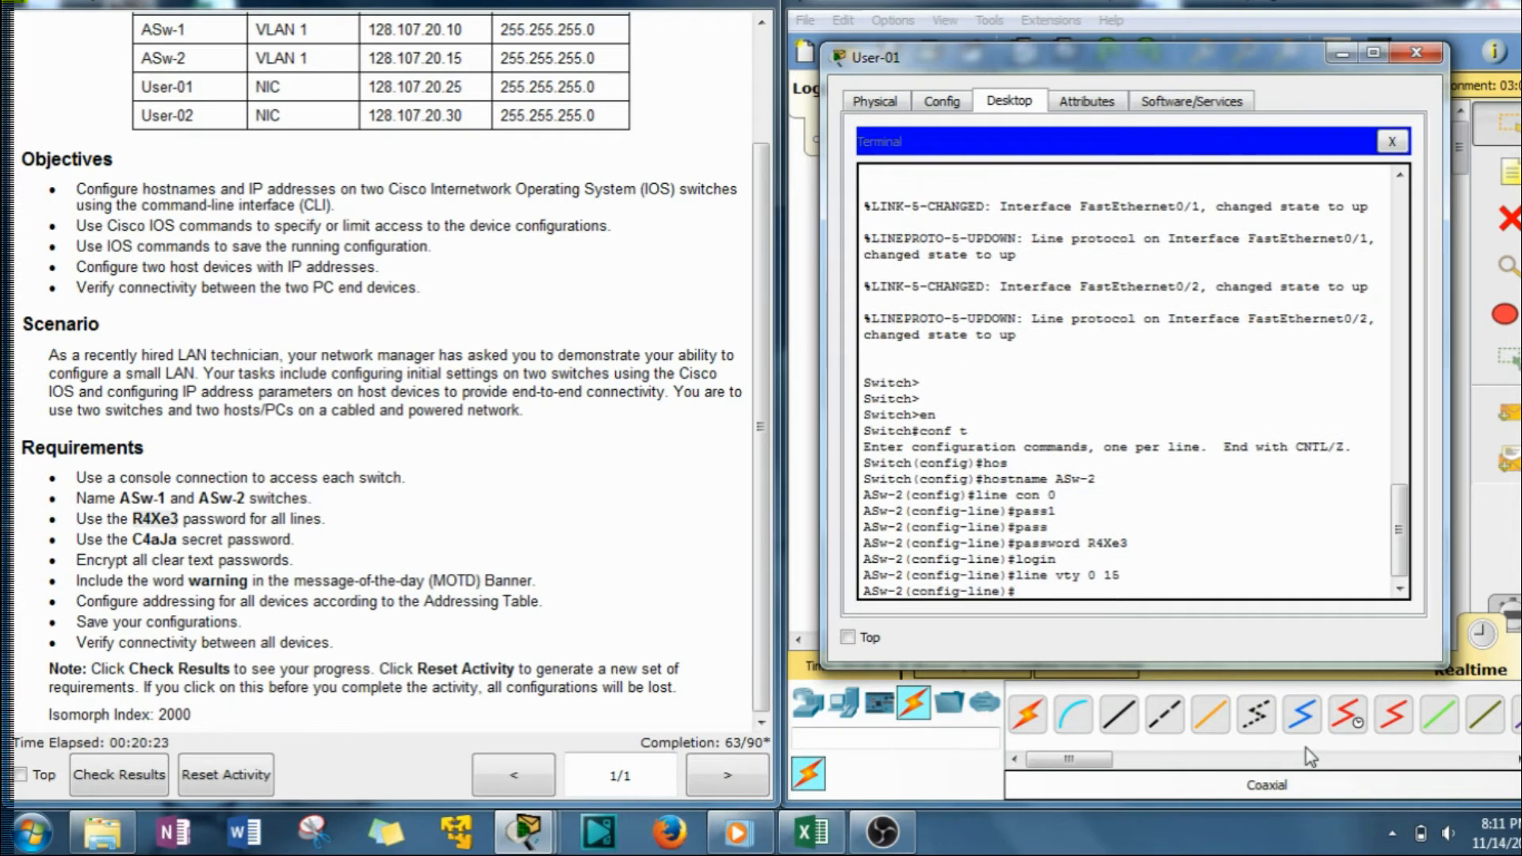
{"action": "key", "text": "Up"}
{"action": "key", "text": "Up"}
{"action": "key", "text": "Up"}
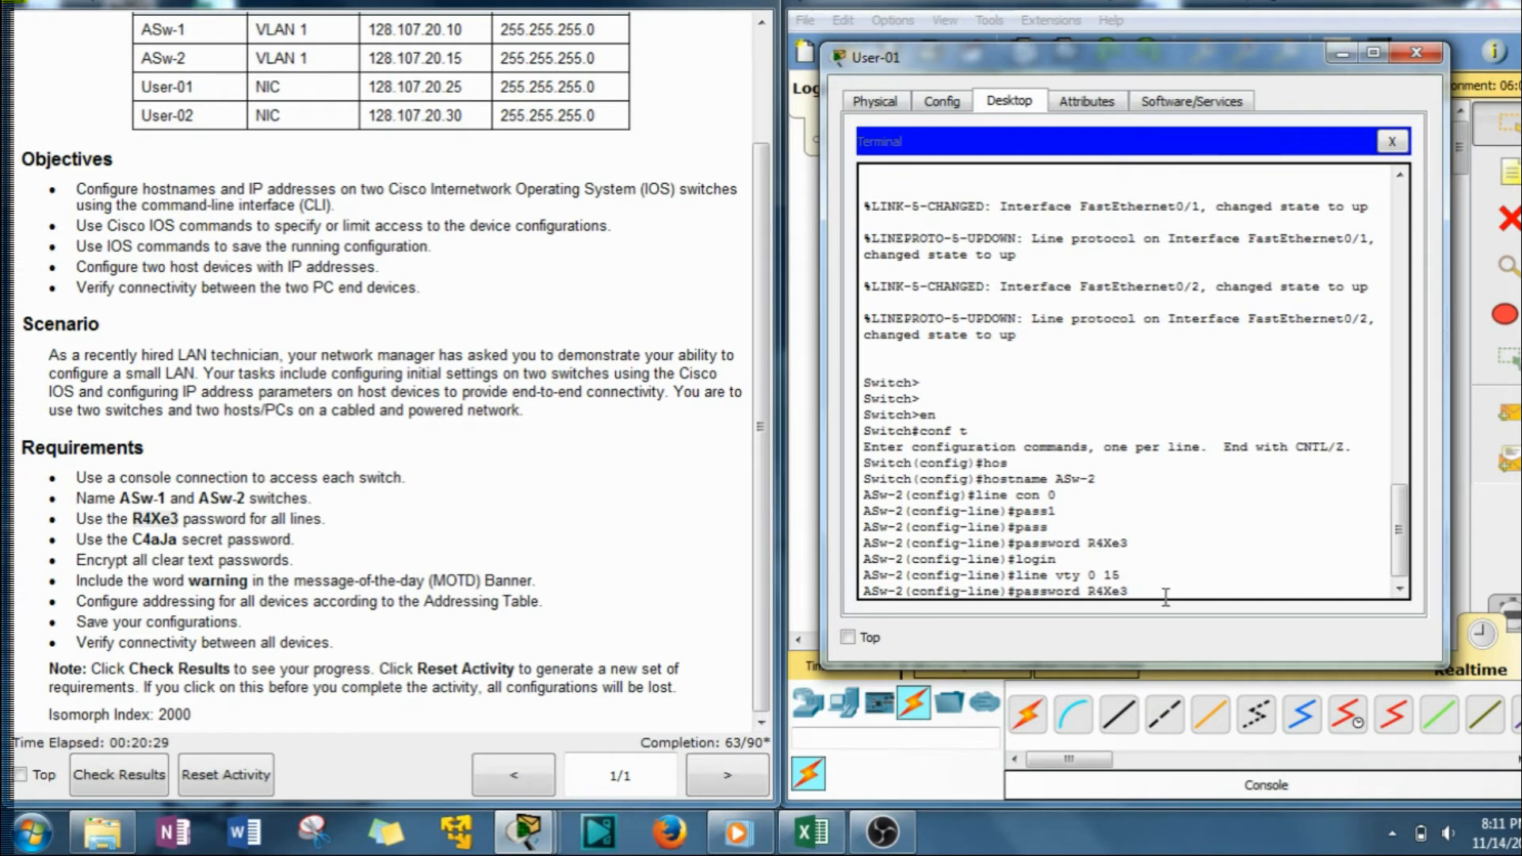
{"action": "key", "text": "Return"}
{"action": "key", "text": "Up"}
{"action": "key", "text": "Up"}
{"action": "key", "text": "Up"}
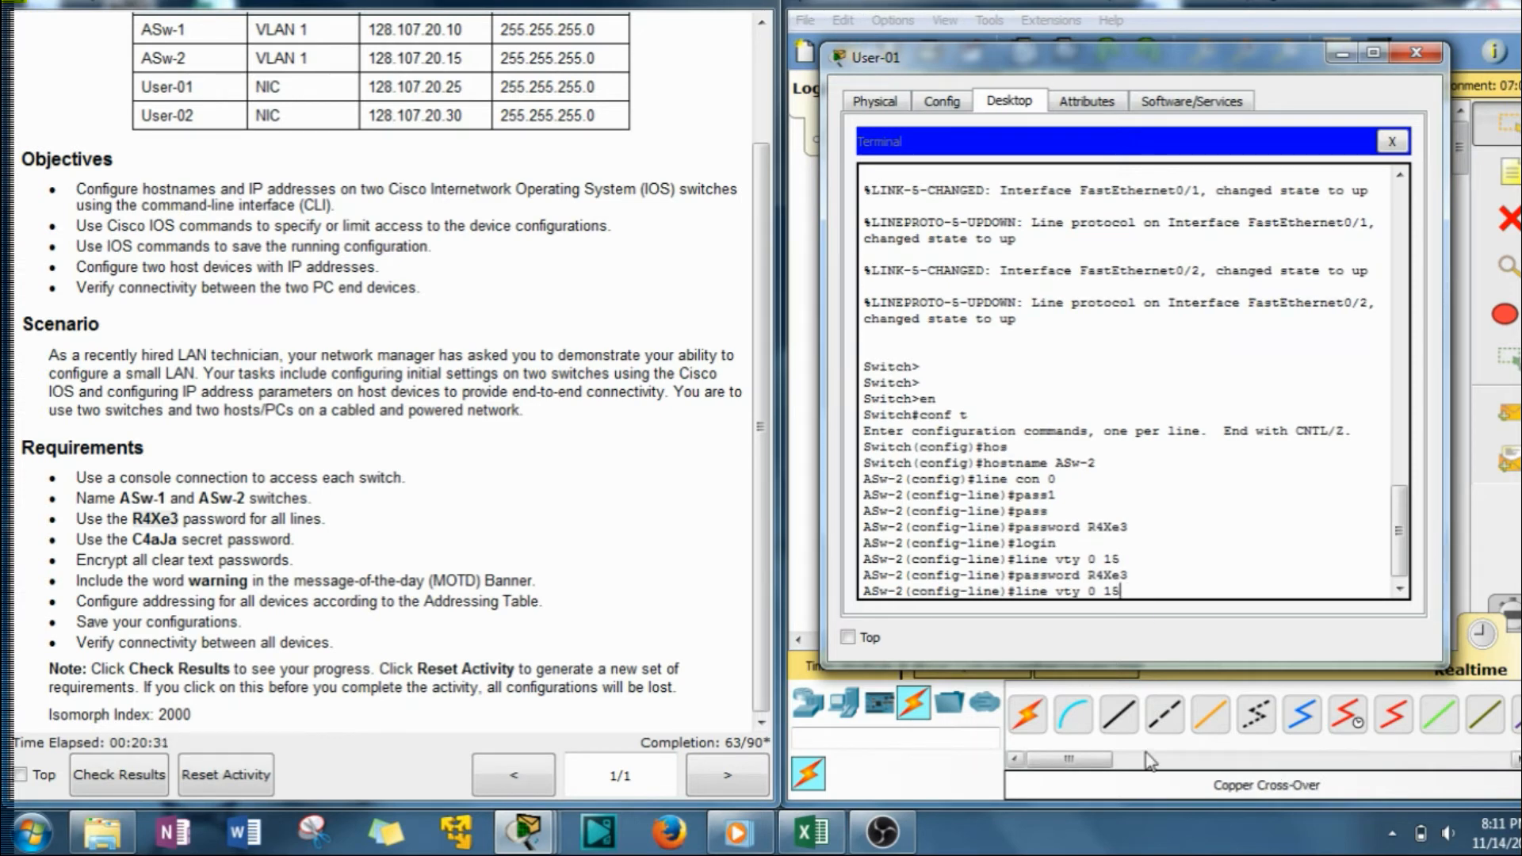
{"action": "key", "text": "Return"}
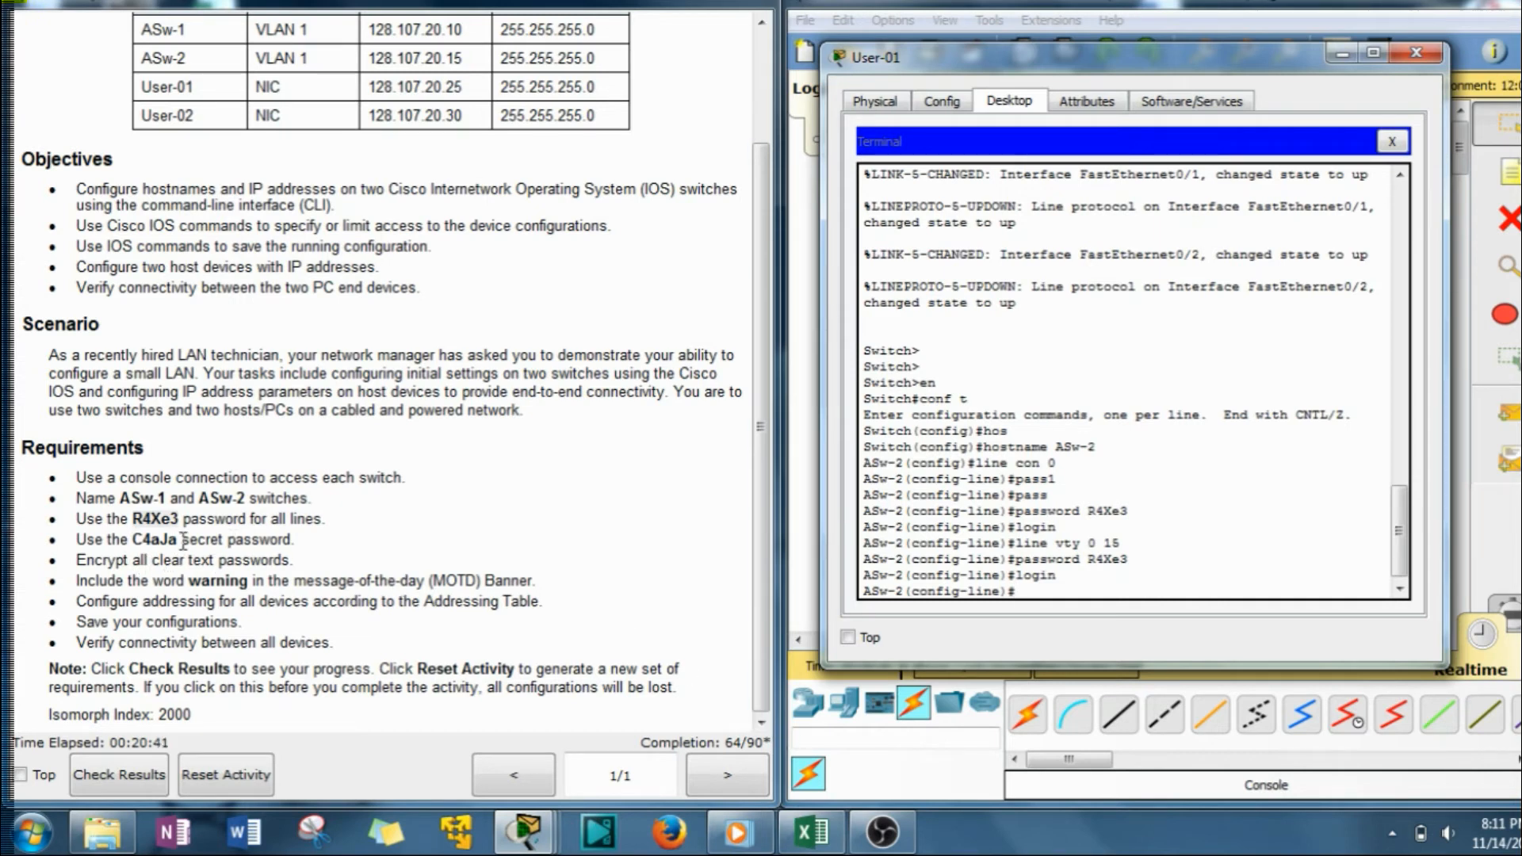
{"action": "type", "text": "exit"}
{"action": "key", "text": "Return"}
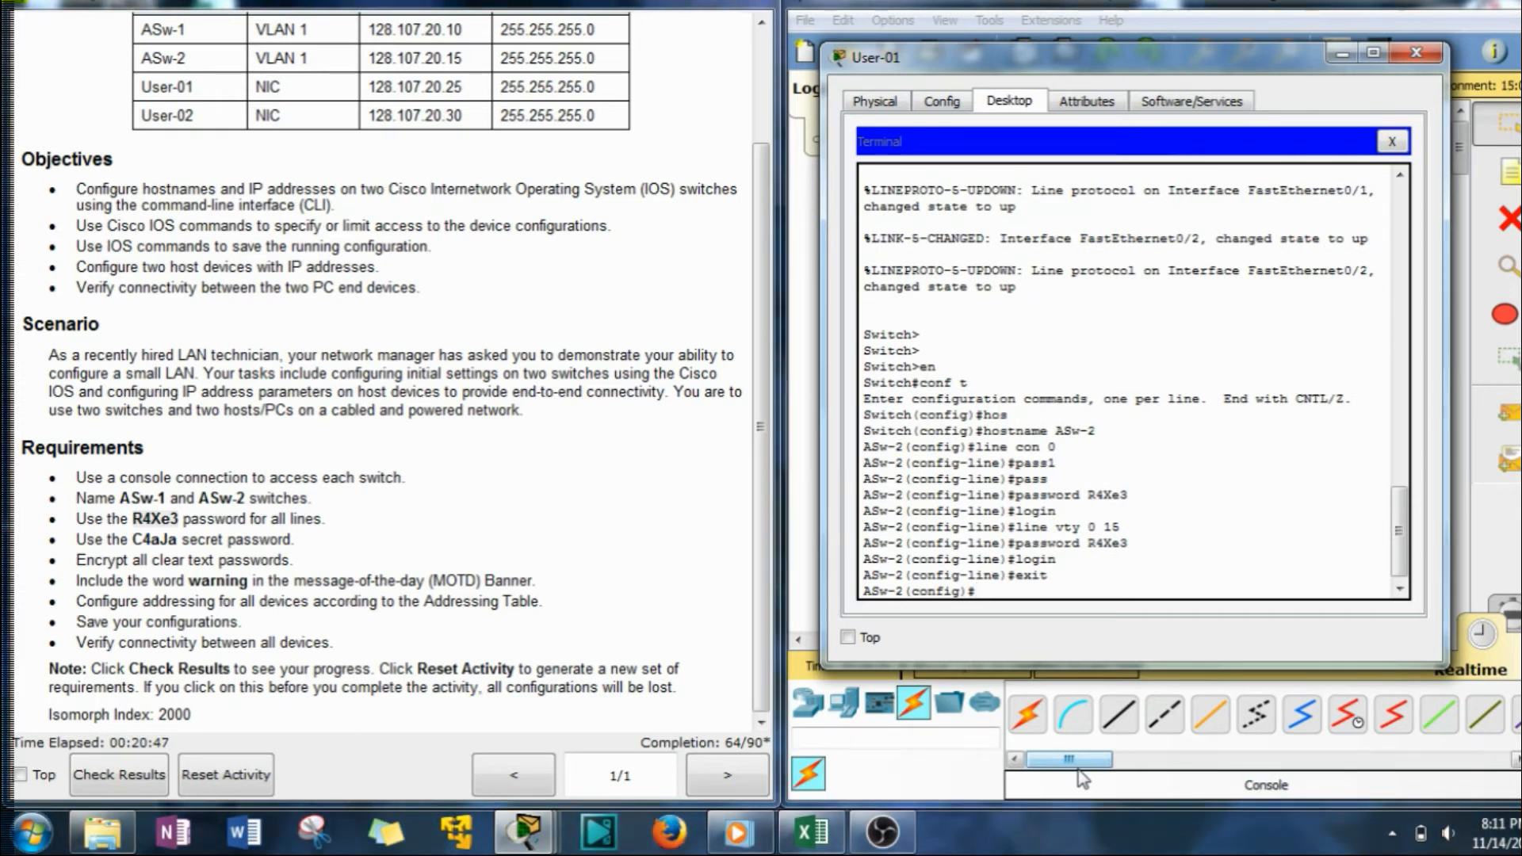
Set ASw-2's enable secret to the password copied from the instructions.
{"action": "type", "text": "en"}
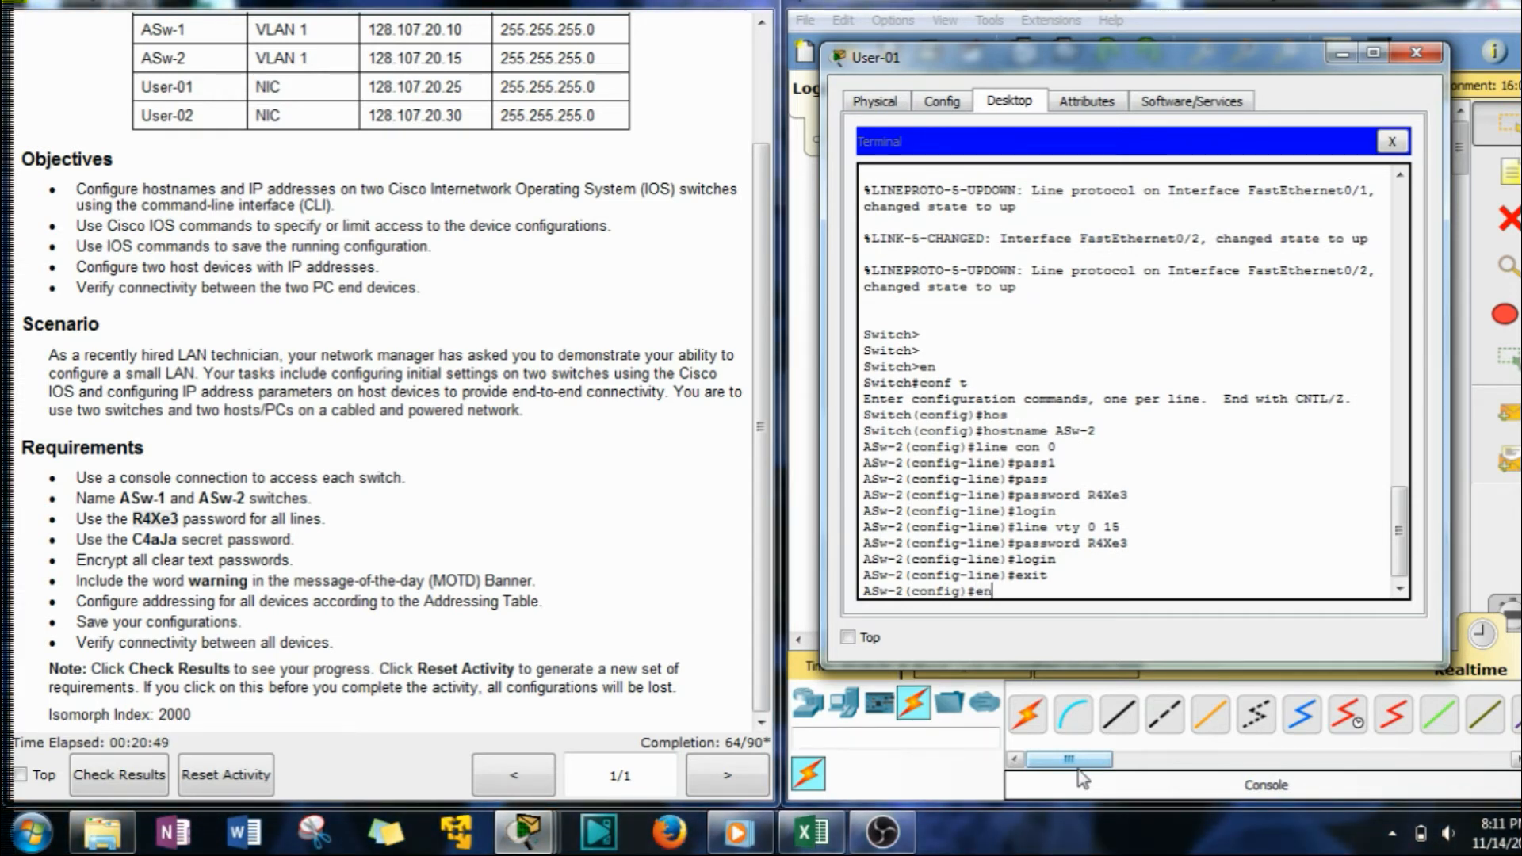
{"action": "type", "text": "ab"}
{"action": "key", "text": "Tab"}
{"action": "type", "text": "se"}
{"action": "key", "text": "Tab"}
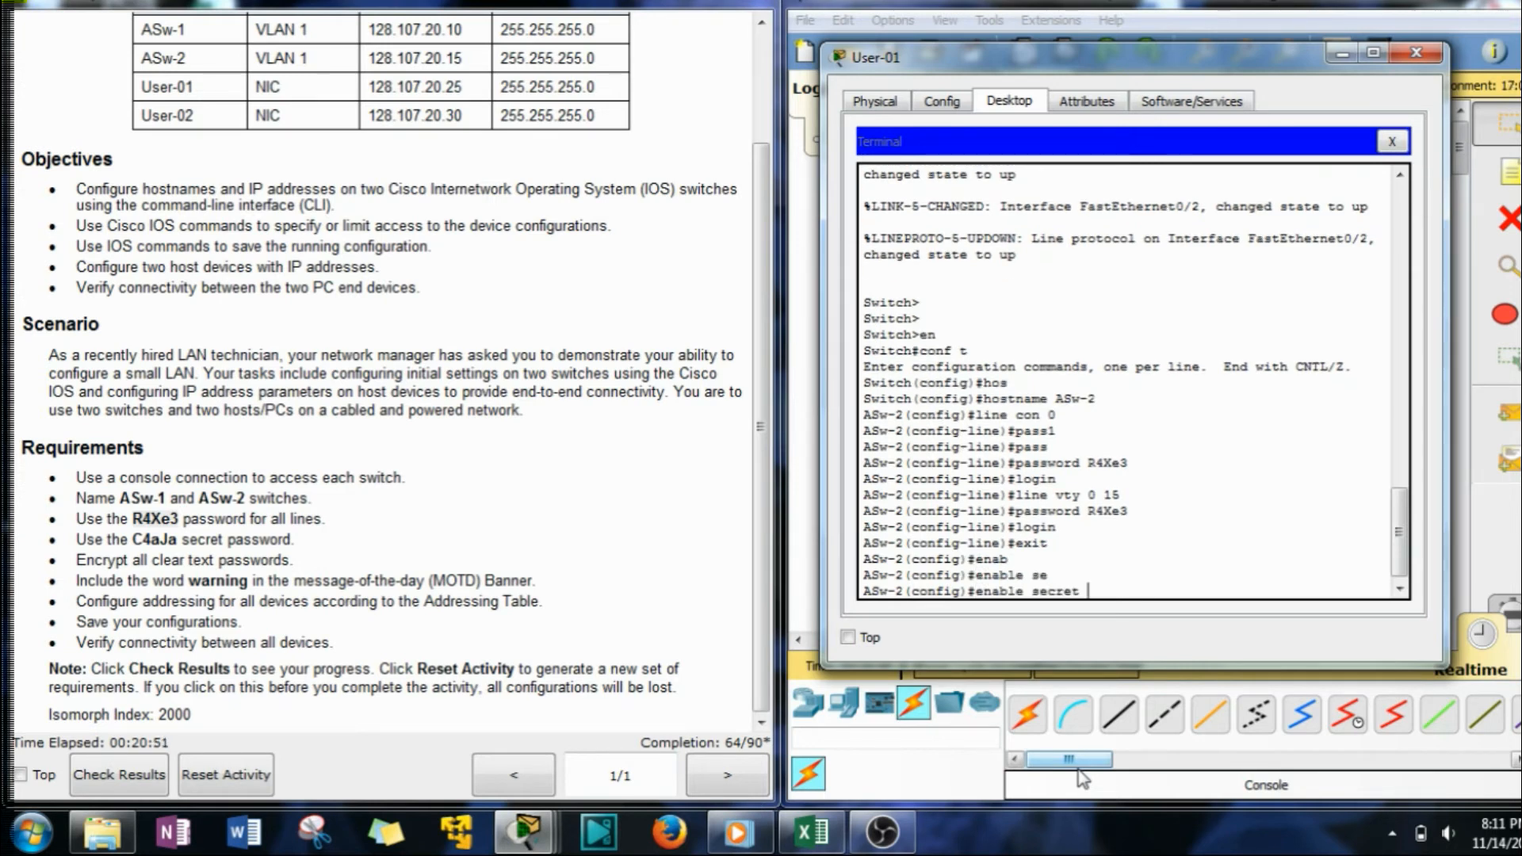
{"action": "left_click_drag", "start_coordinate": [132, 539], "coordinate": [182, 540]}
{"action": "key", "text": "ctrl+c"}
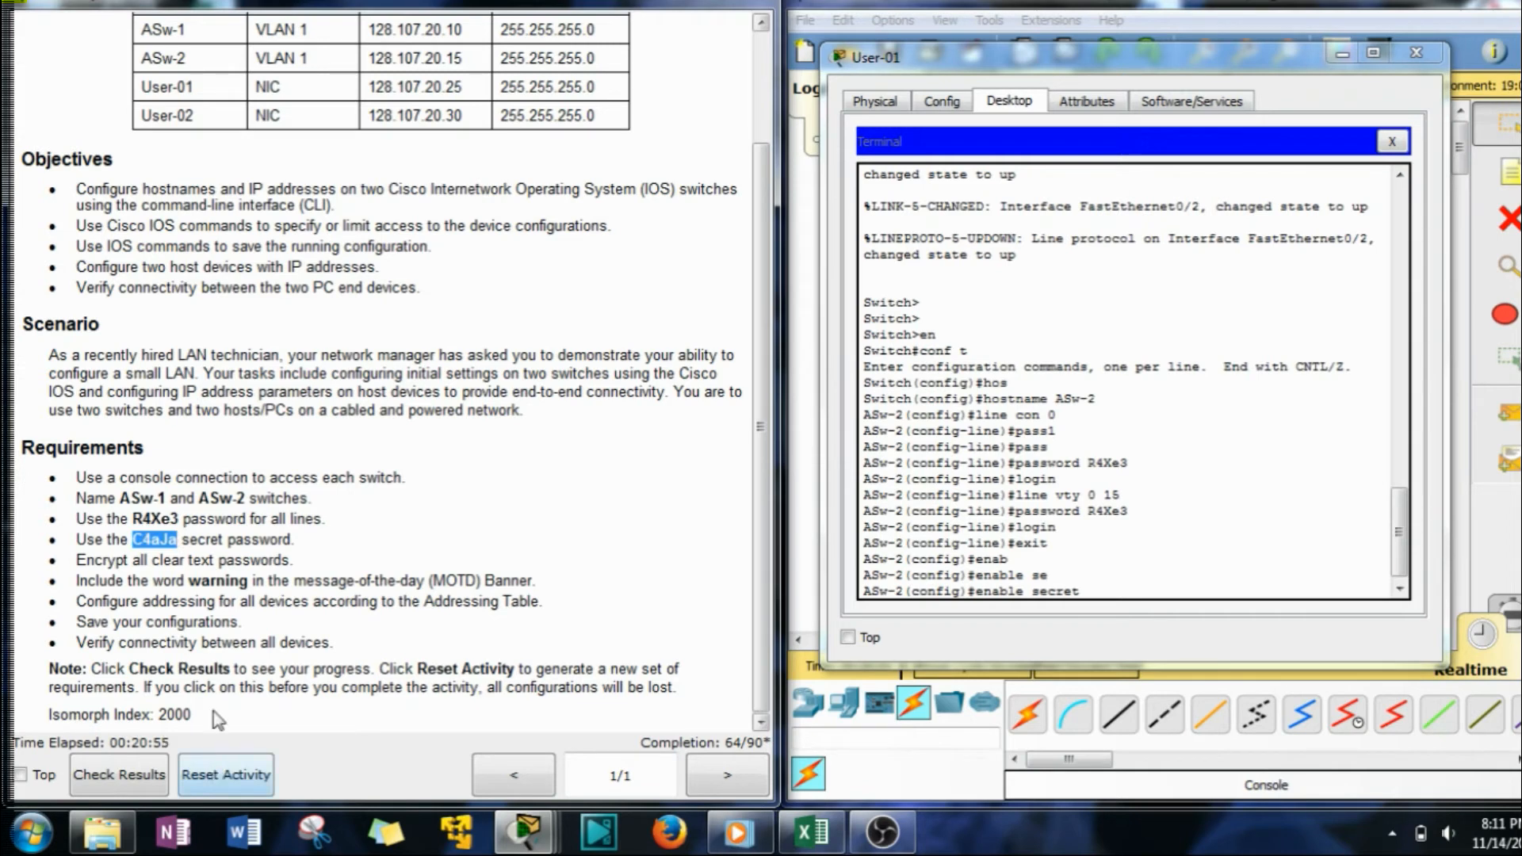
{"action": "left_click", "coordinate": [1207, 555]}
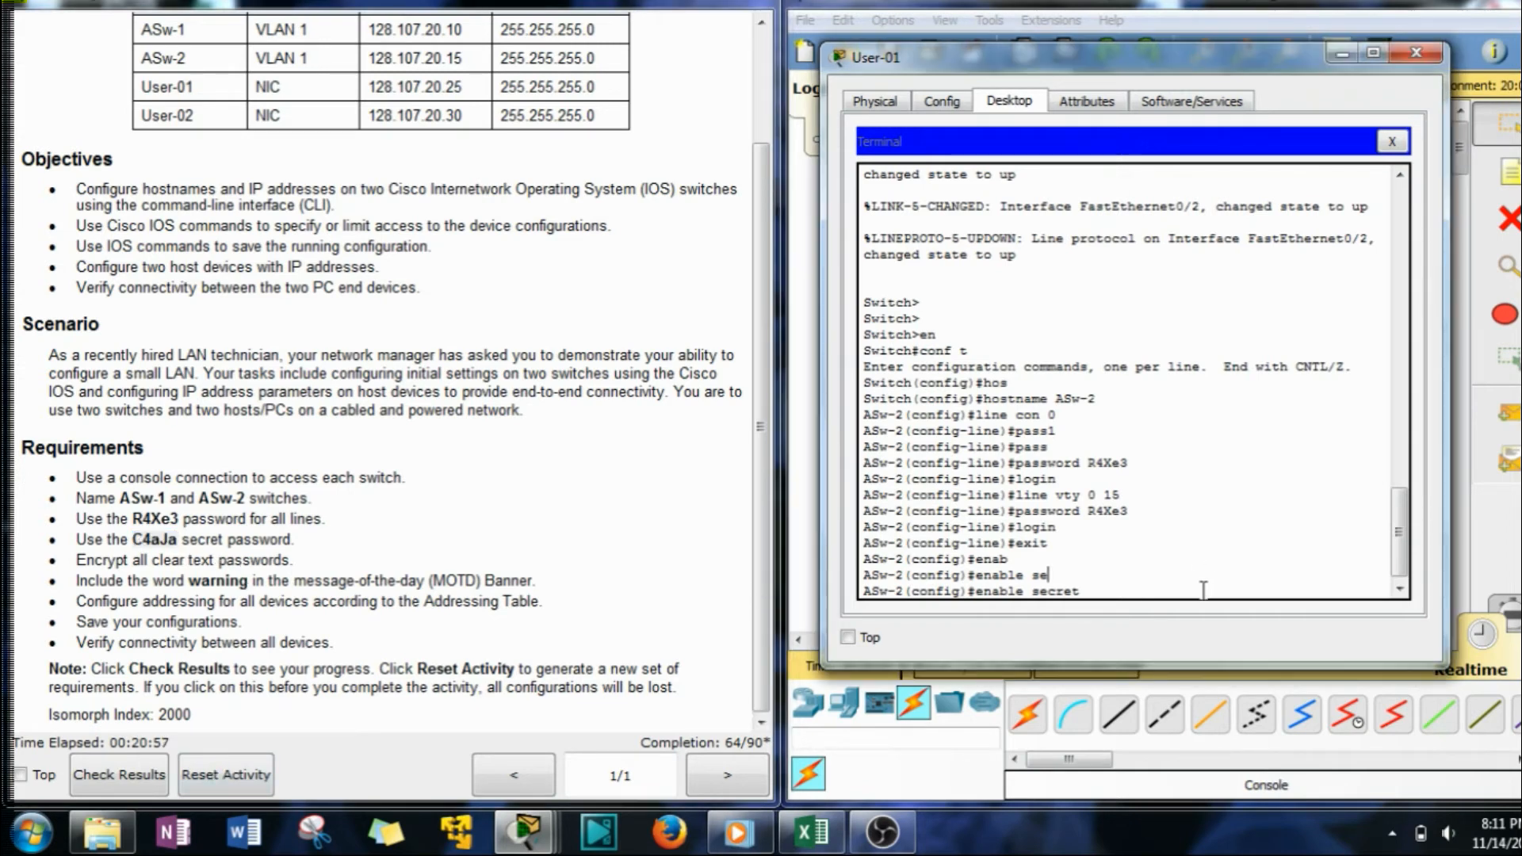
{"action": "right_click", "coordinate": [1199, 587]}
{"action": "left_click", "coordinate": [1217, 630]}
{"action": "key", "text": "Return"}
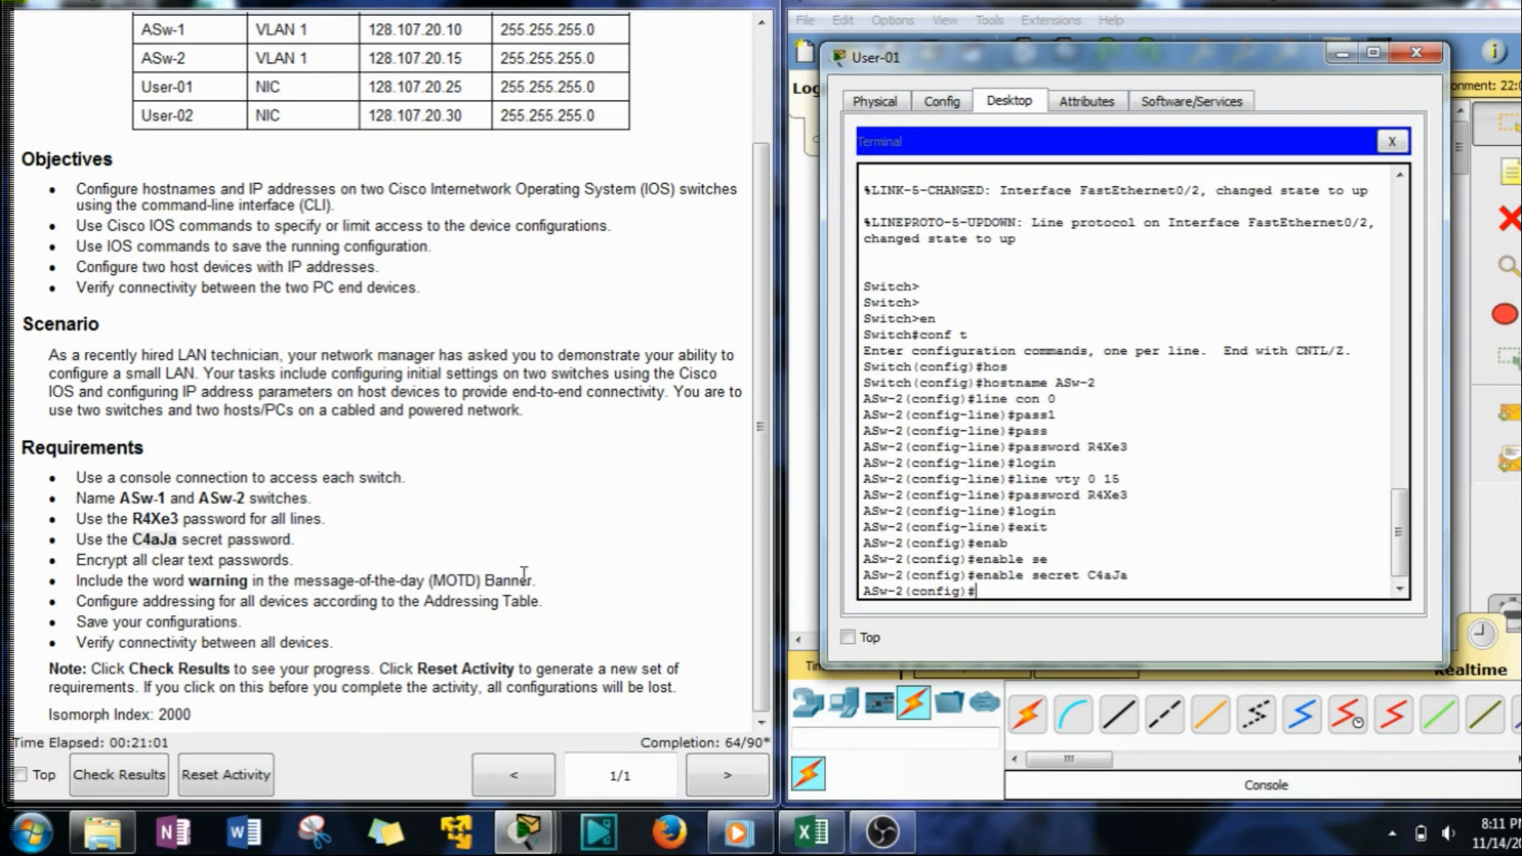
Turn on service password-encryption on ASw-2.
{"action": "type", "text": "ser"}
{"action": "key", "text": "Tab"}
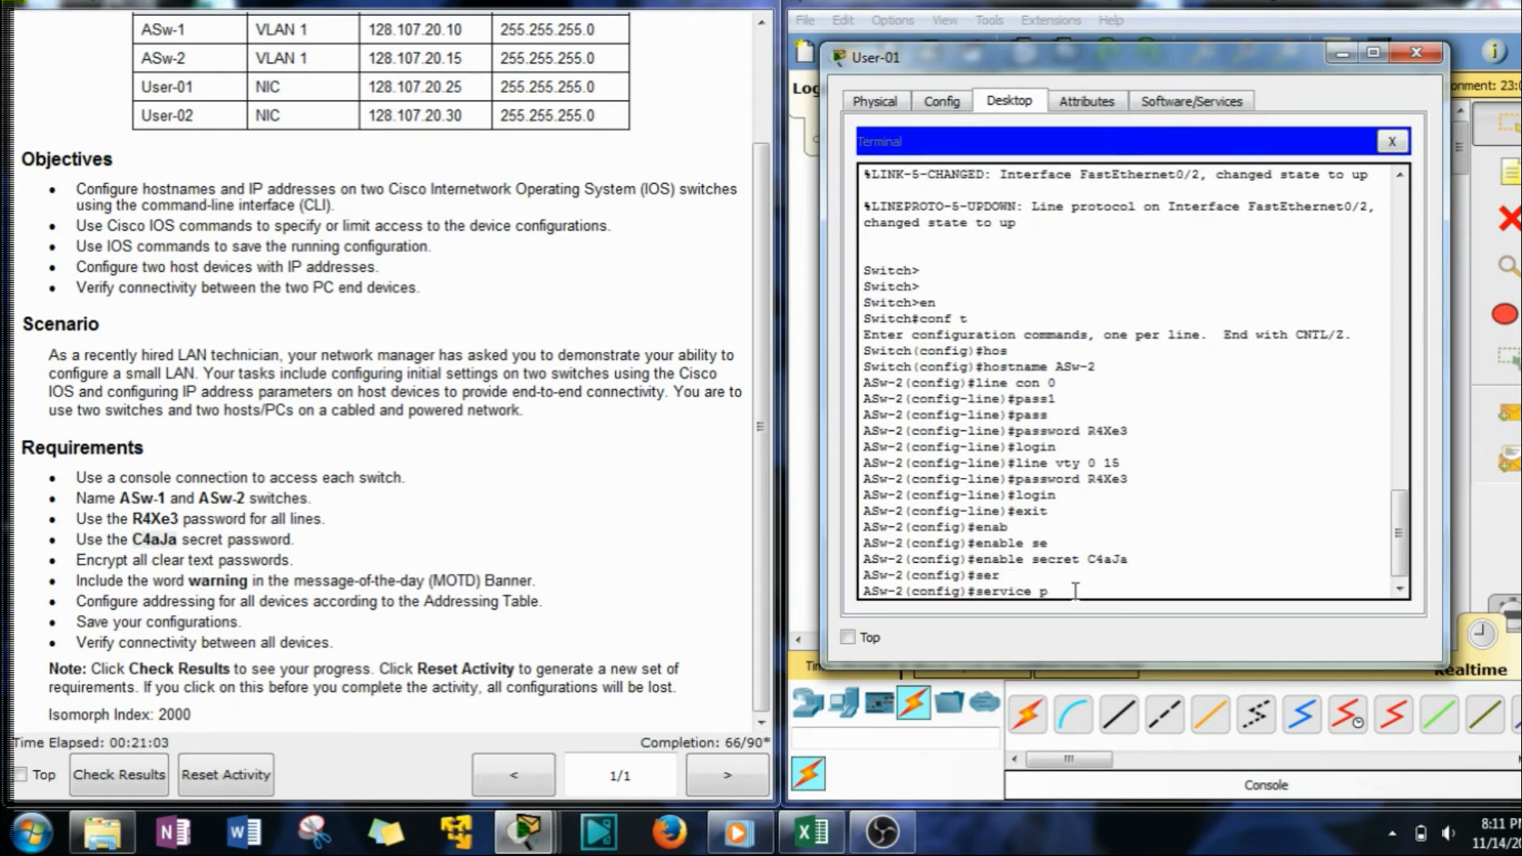
{"action": "type", "text": "pas"}
{"action": "key", "text": "Tab"}
{"action": "key", "text": "Return"}
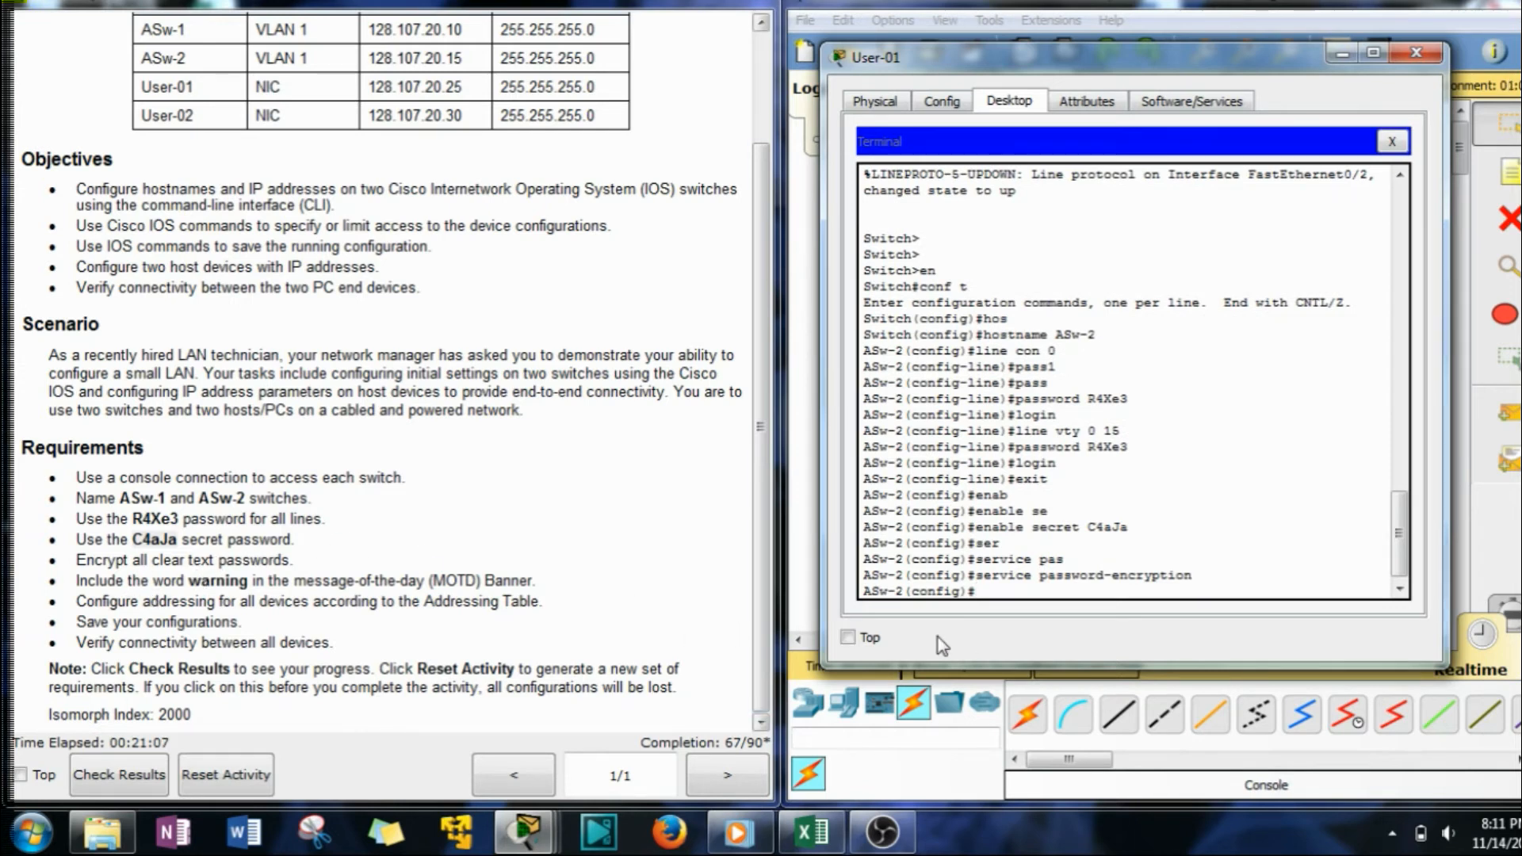
Set the message-of-the-day banner to 'Warning no touchy'.
{"action": "type", "text": "bann"}
{"action": "key", "text": "Tab"}
{"action": "type", "text": "mot"}
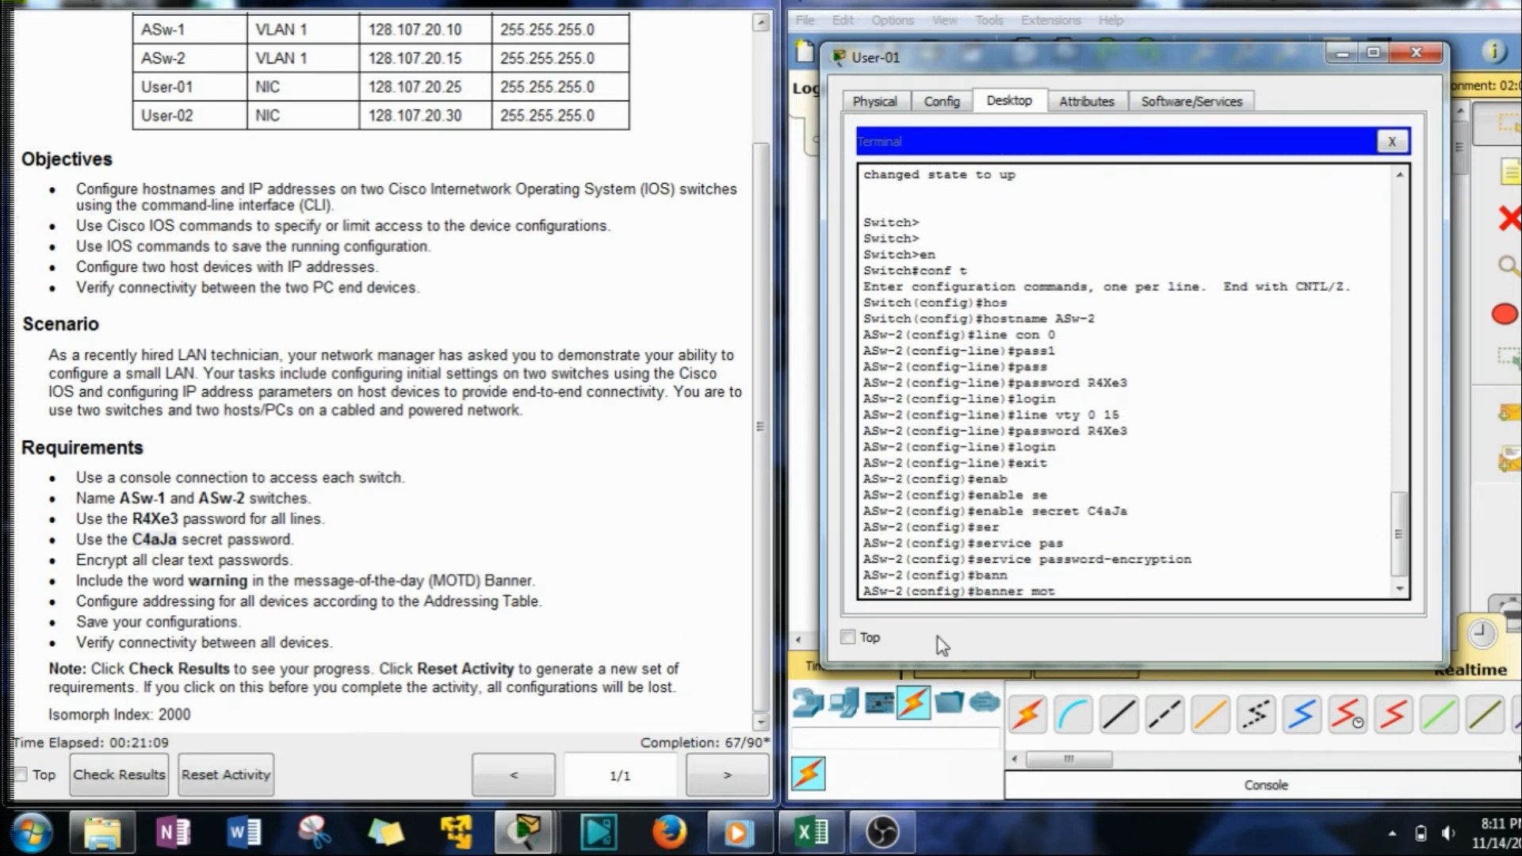
{"action": "key", "text": "Tab"}
{"action": "type", "text": "#"}
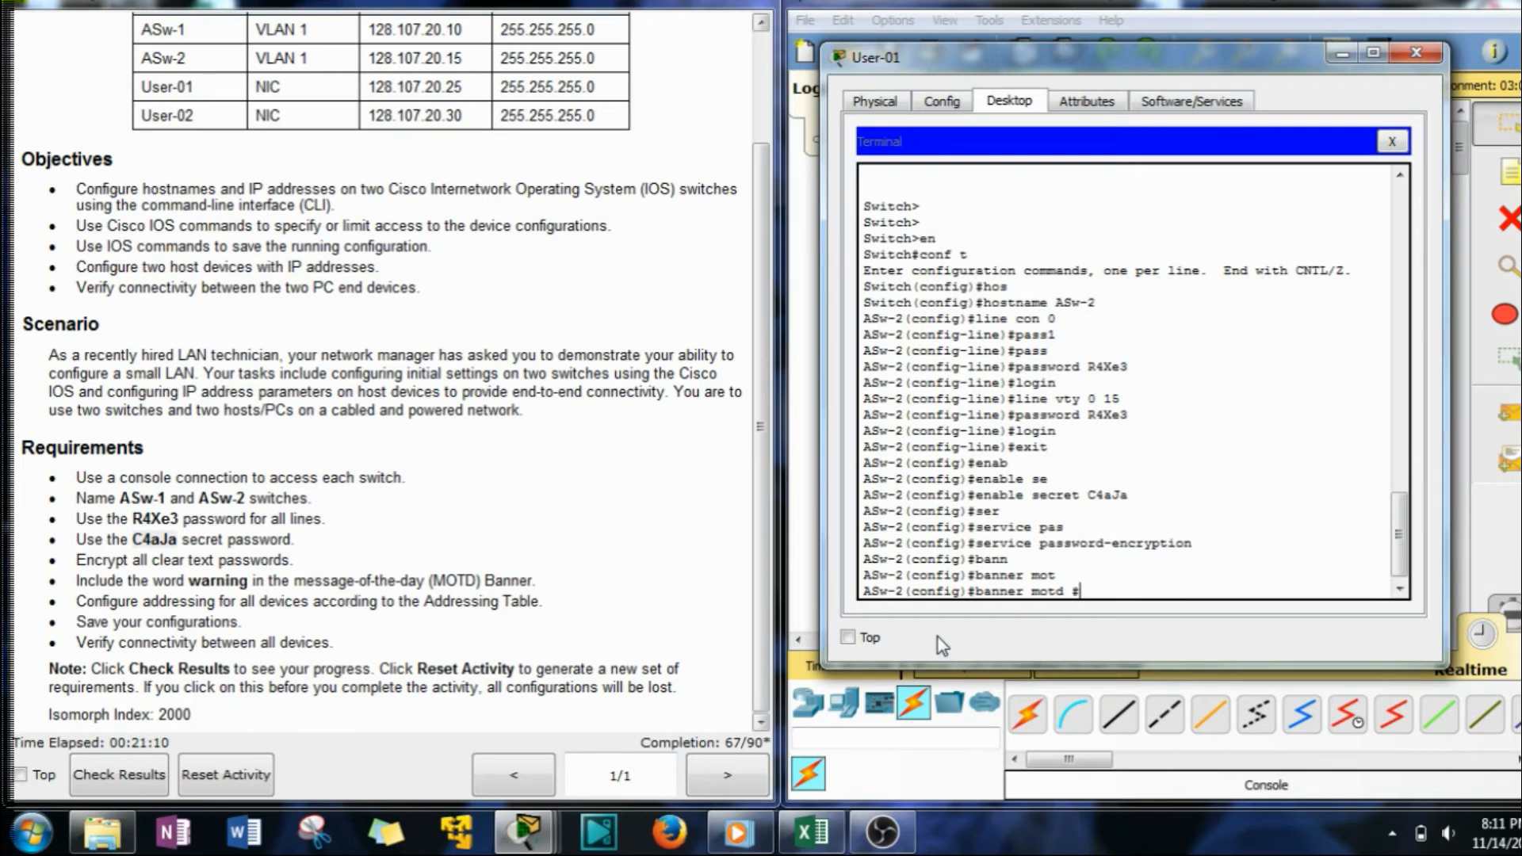
{"action": "type", "text": "Warning no t"}
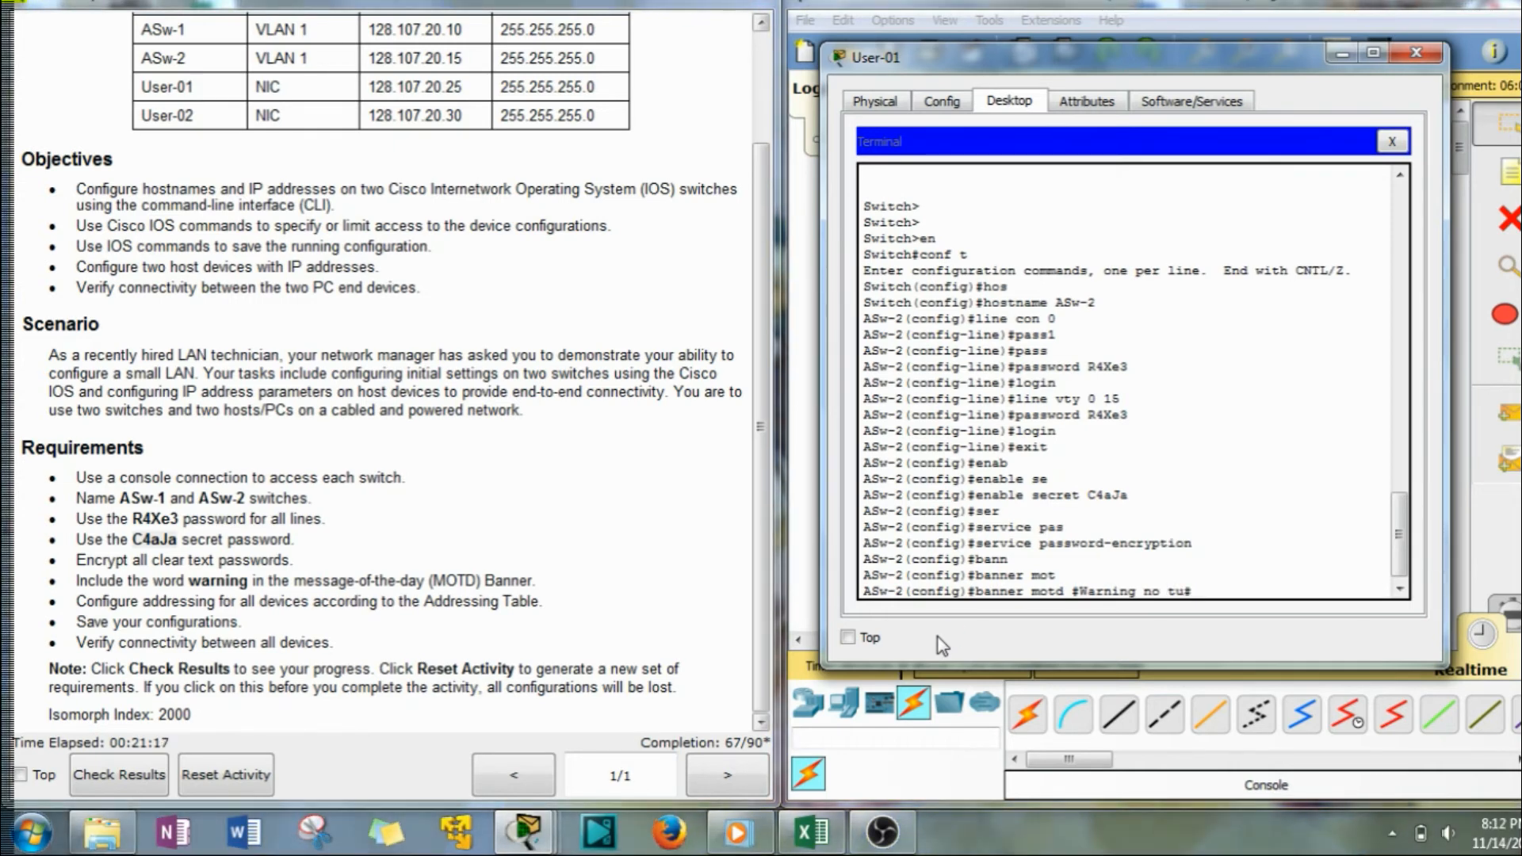
{"action": "type", "text": "ouchy"}
{"action": "key", "text": "Return"}
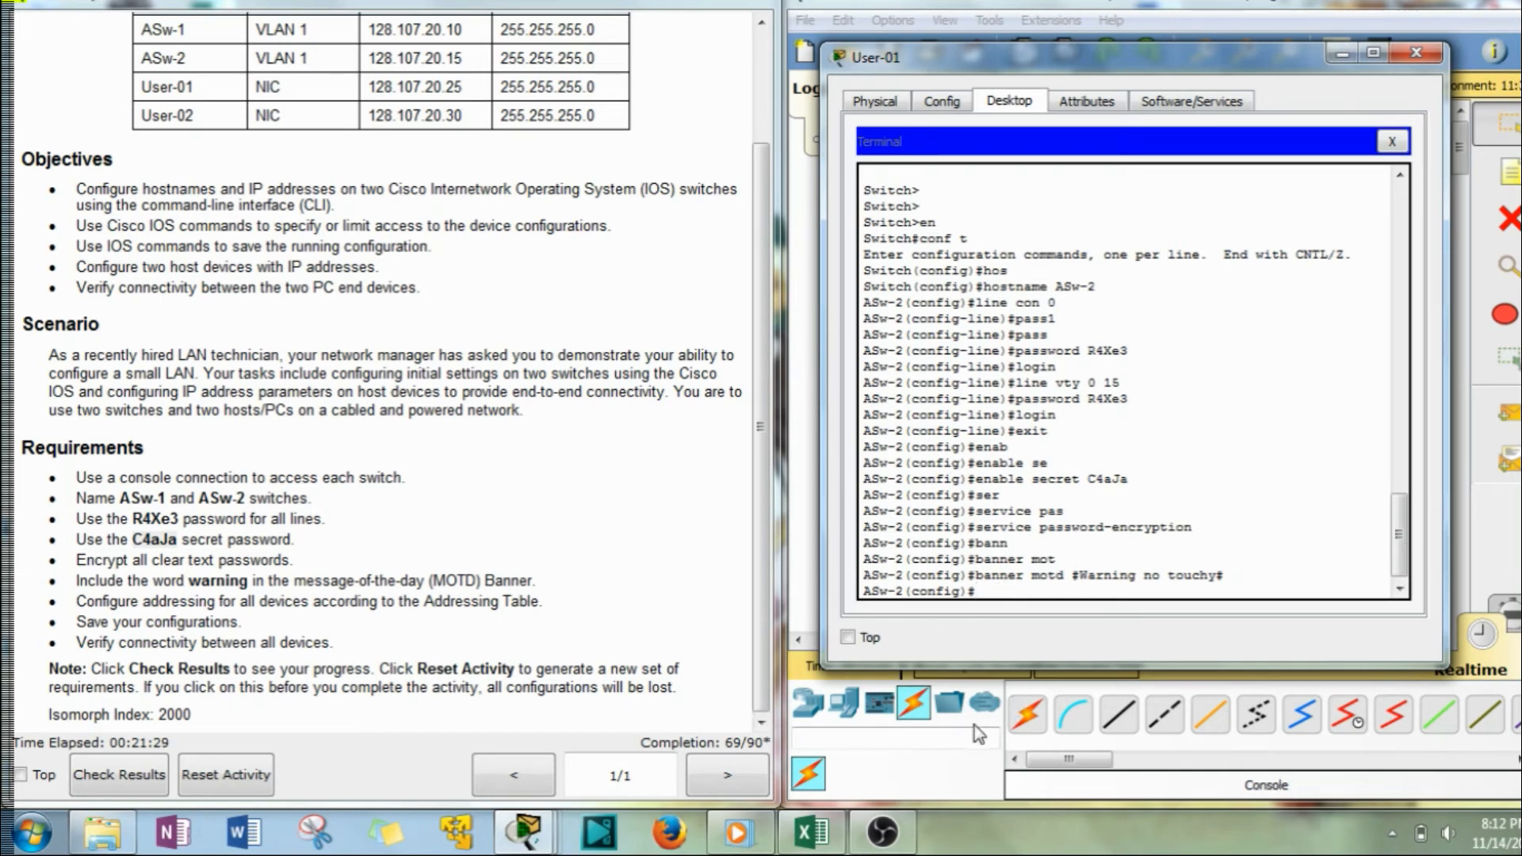
{"action": "type", "text": "int vlan 1"}
Bring ASw-2's VLAN 1 up and assign it 128.107.20.15 with mask 255.255.255.0.
{"action": "key", "text": "Return"}
{"action": "type", "text": "no shut"}
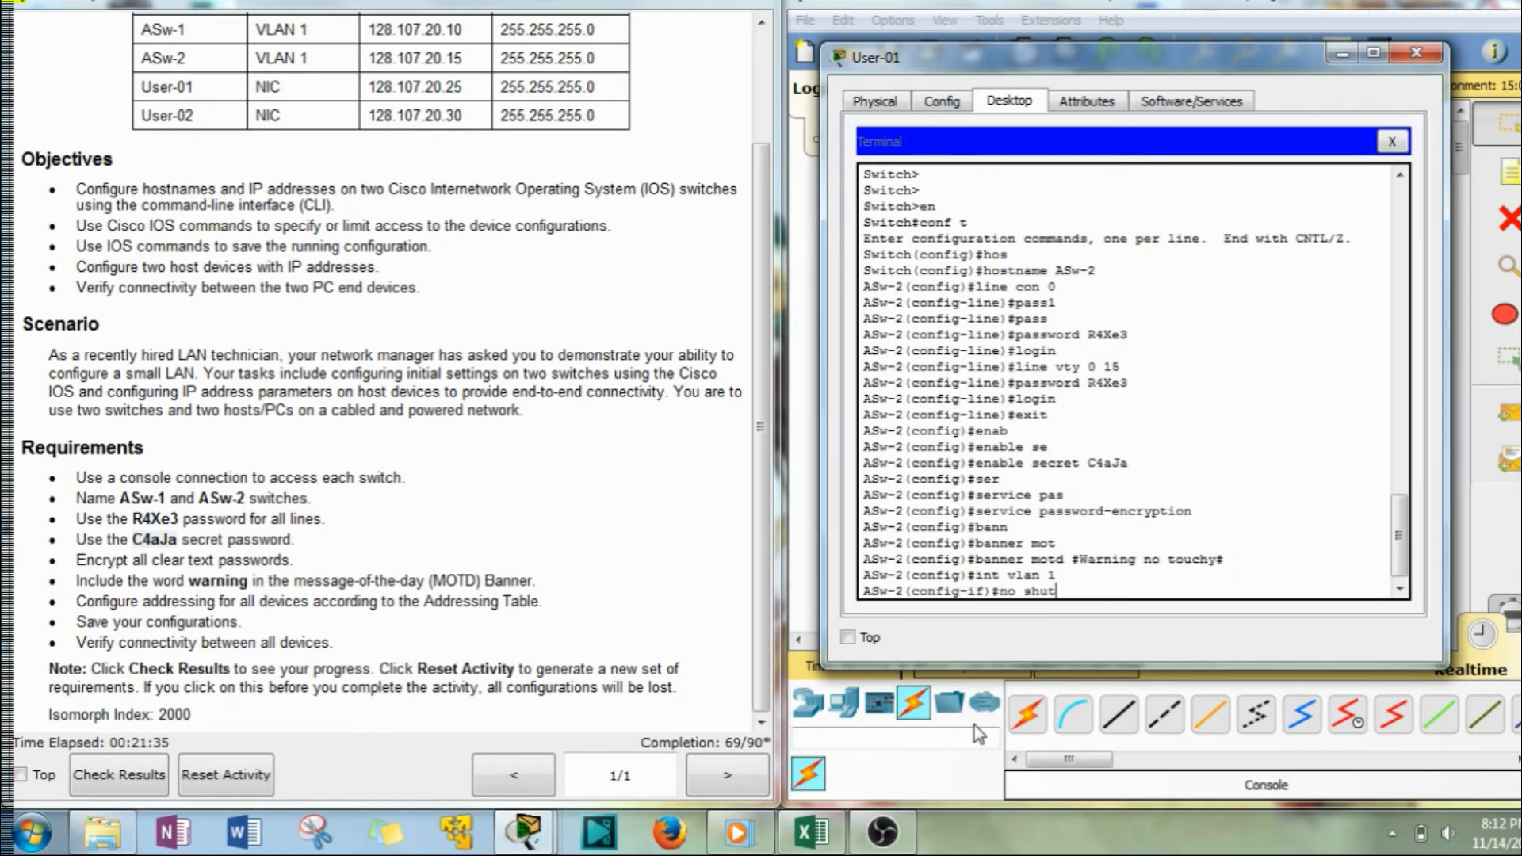
{"action": "key", "text": "Return"}
{"action": "type", "text": "ip add"}
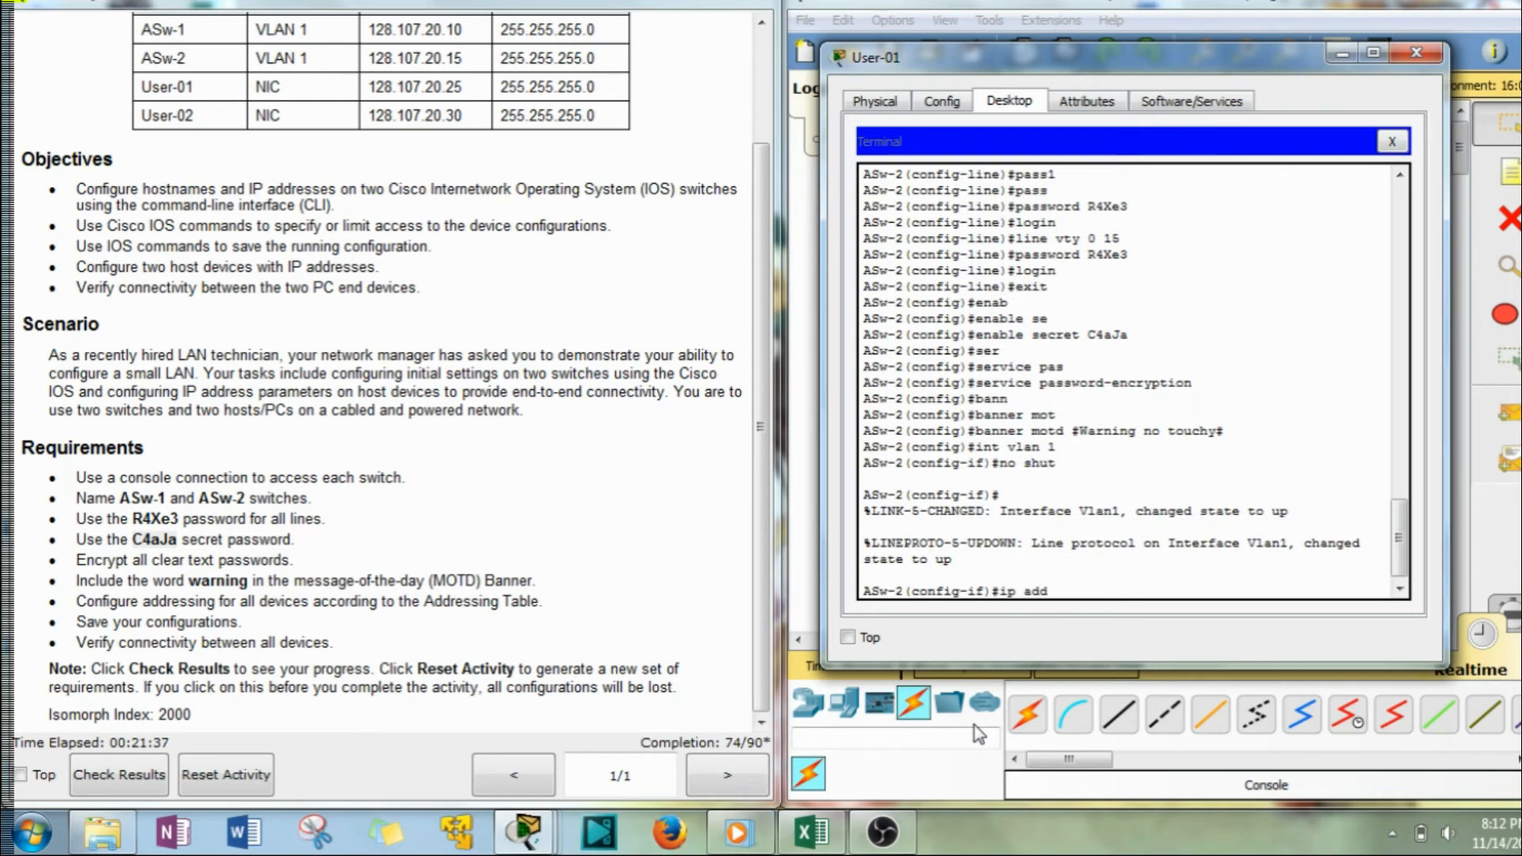
{"action": "key", "text": "Tab"}
{"action": "type", "text": "1"}
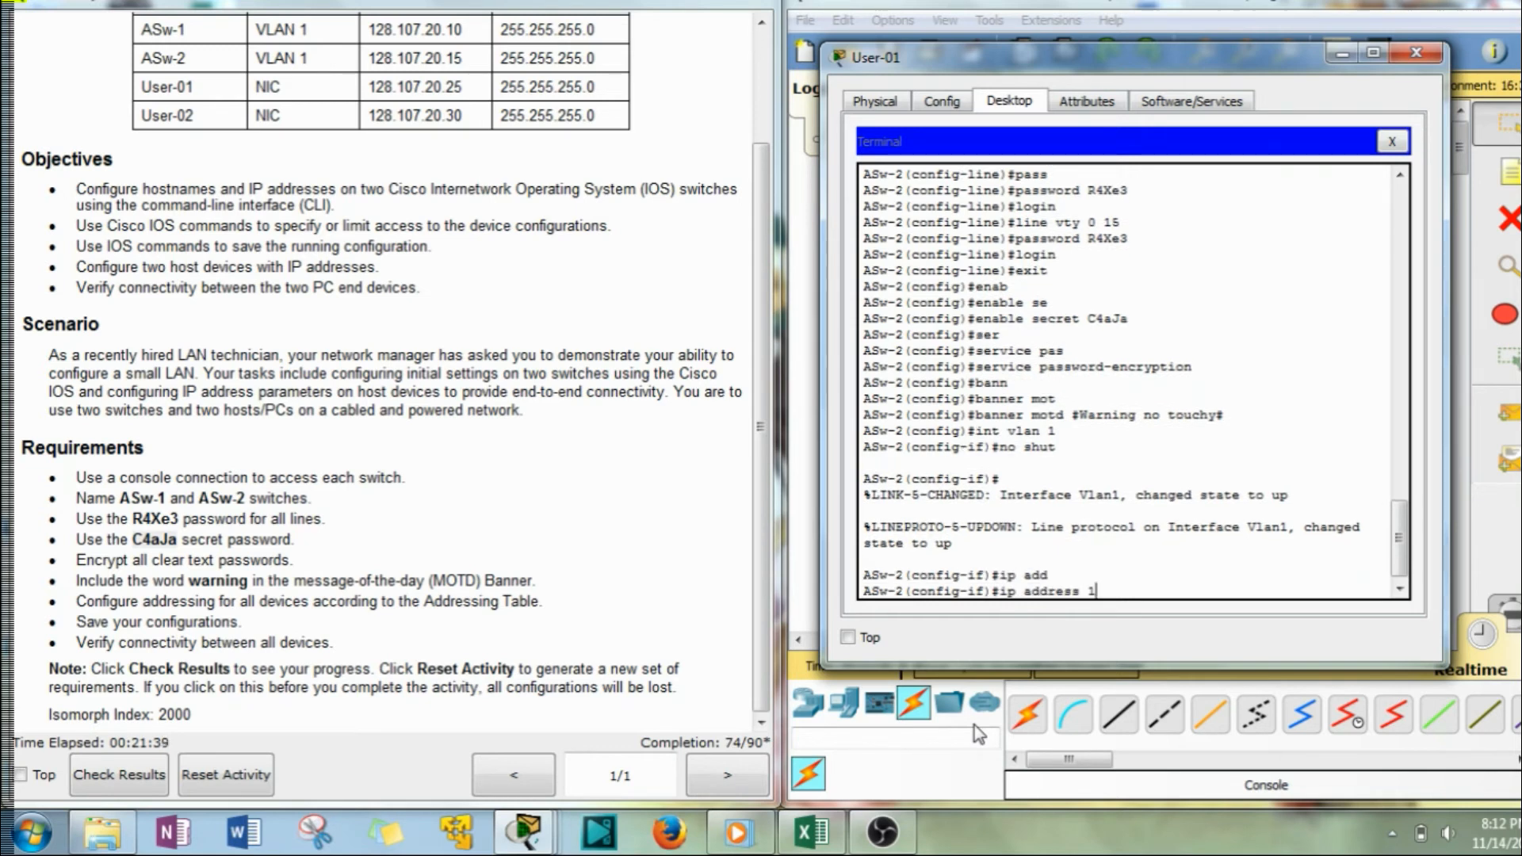
{"action": "type", "text": "28"}
{"action": "left_click_drag", "start_coordinate": [463, 58], "coordinate": [376, 61]}
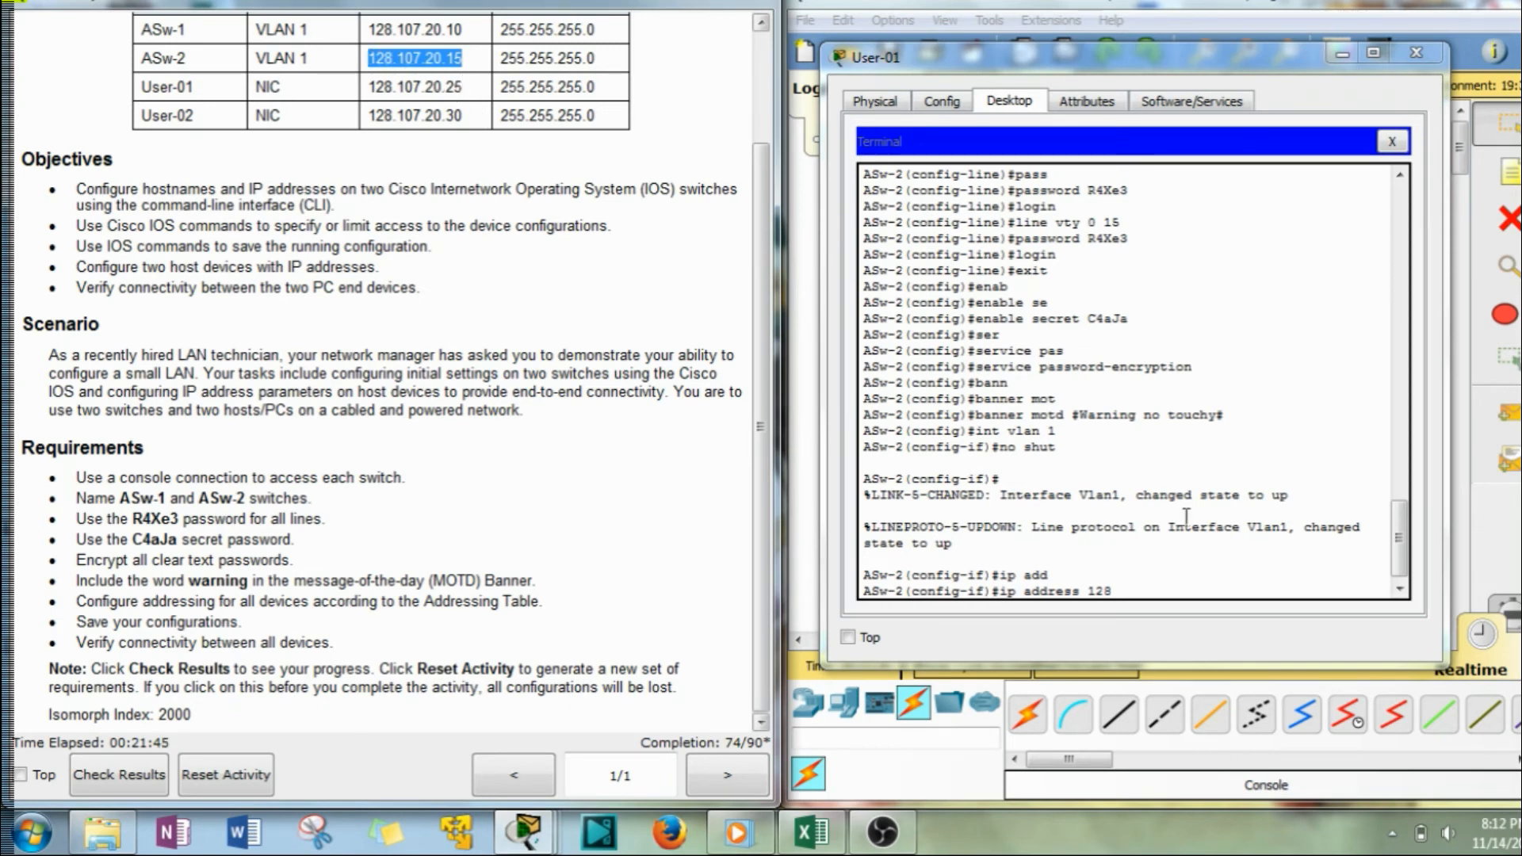
{"action": "left_click", "coordinate": [1155, 590]}
{"action": "key", "text": "BackSpace"}
{"action": "key", "text": "BackSpace"}
{"action": "key", "text": "BackSpace"}
{"action": "right_click", "coordinate": [1155, 591]}
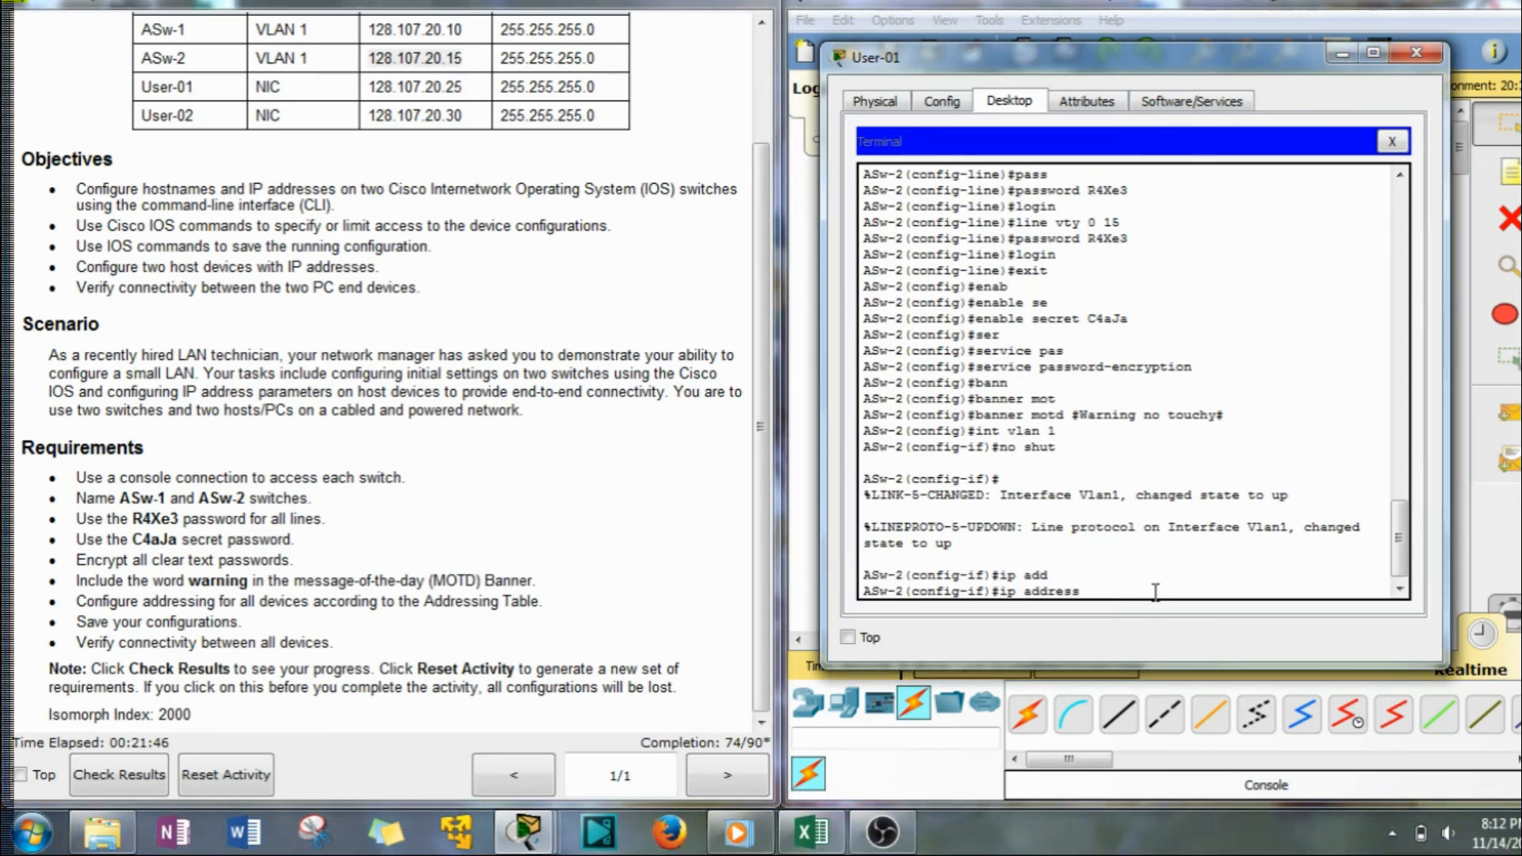
{"action": "left_click", "coordinate": [1228, 645]}
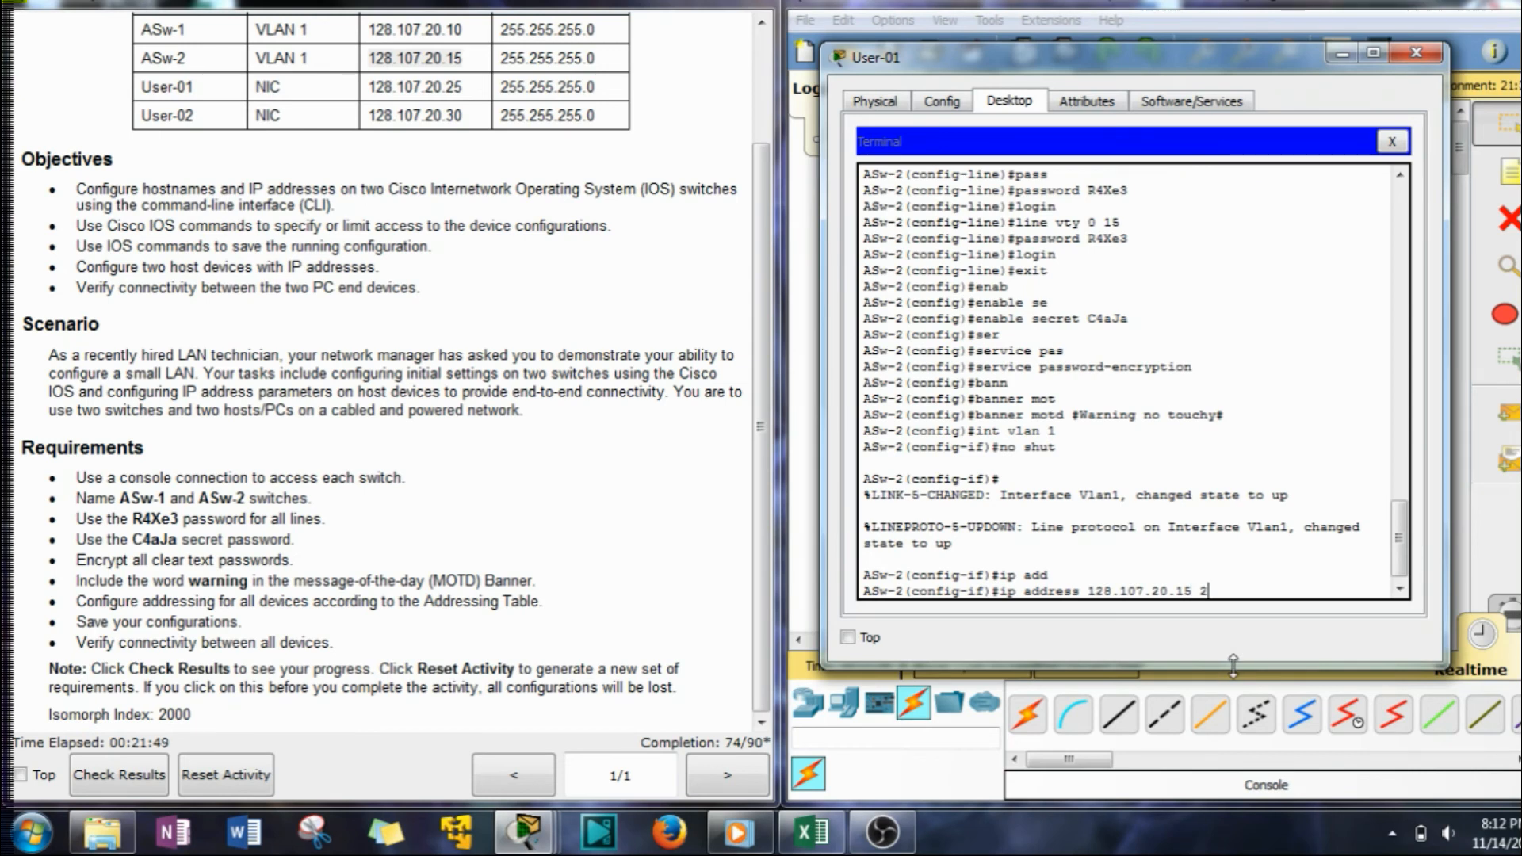
{"action": "type", "text": "255.255.255.0"}
{"action": "key", "text": "Return"}
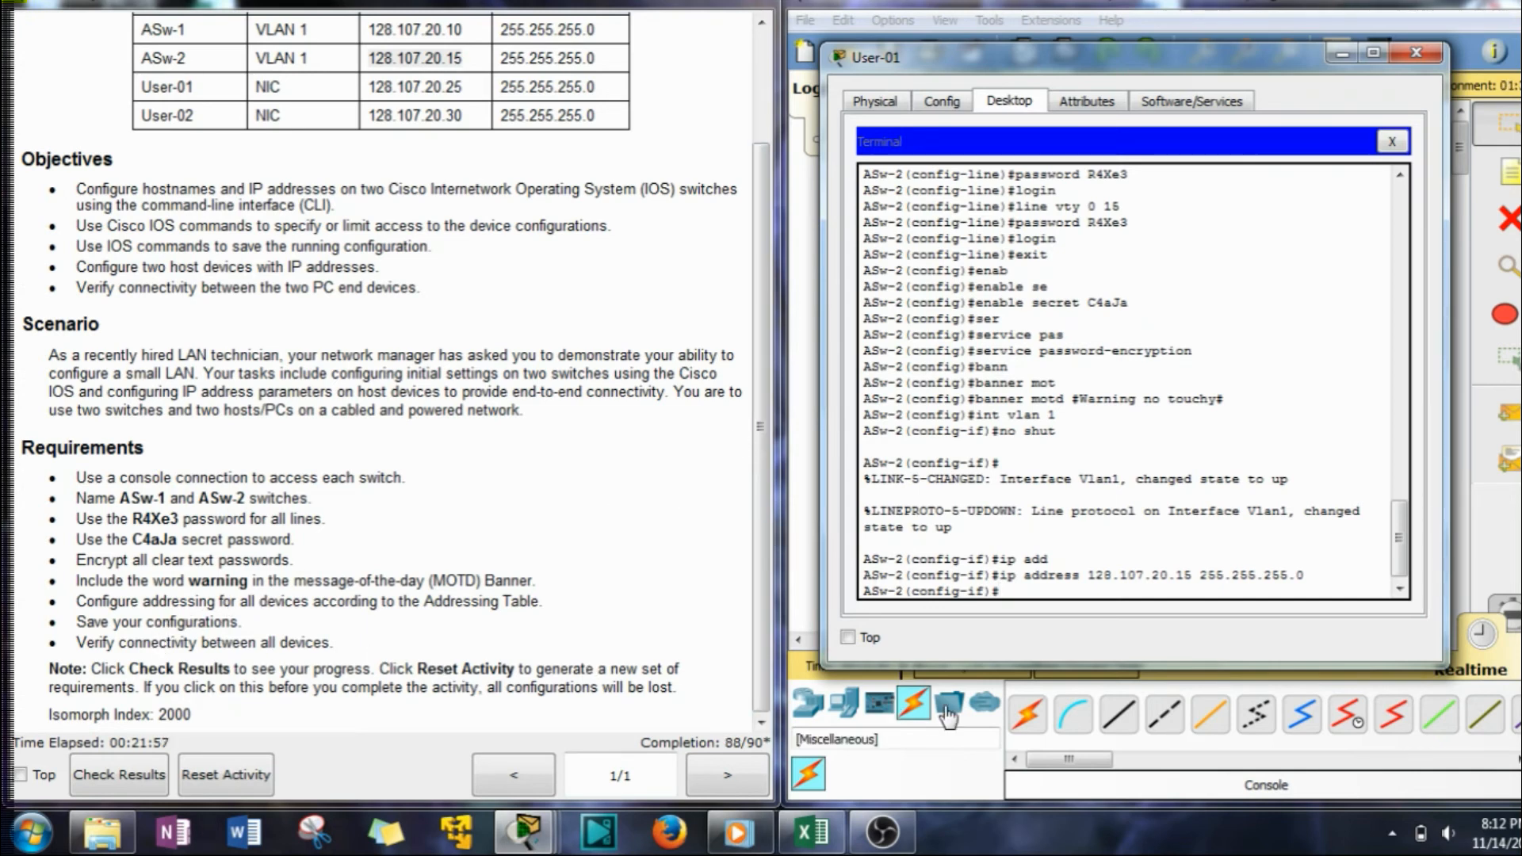
Exit to privileged mode and save the running configuration to startup-config with 'cop r s'.
{"action": "type", "text": "exit"}
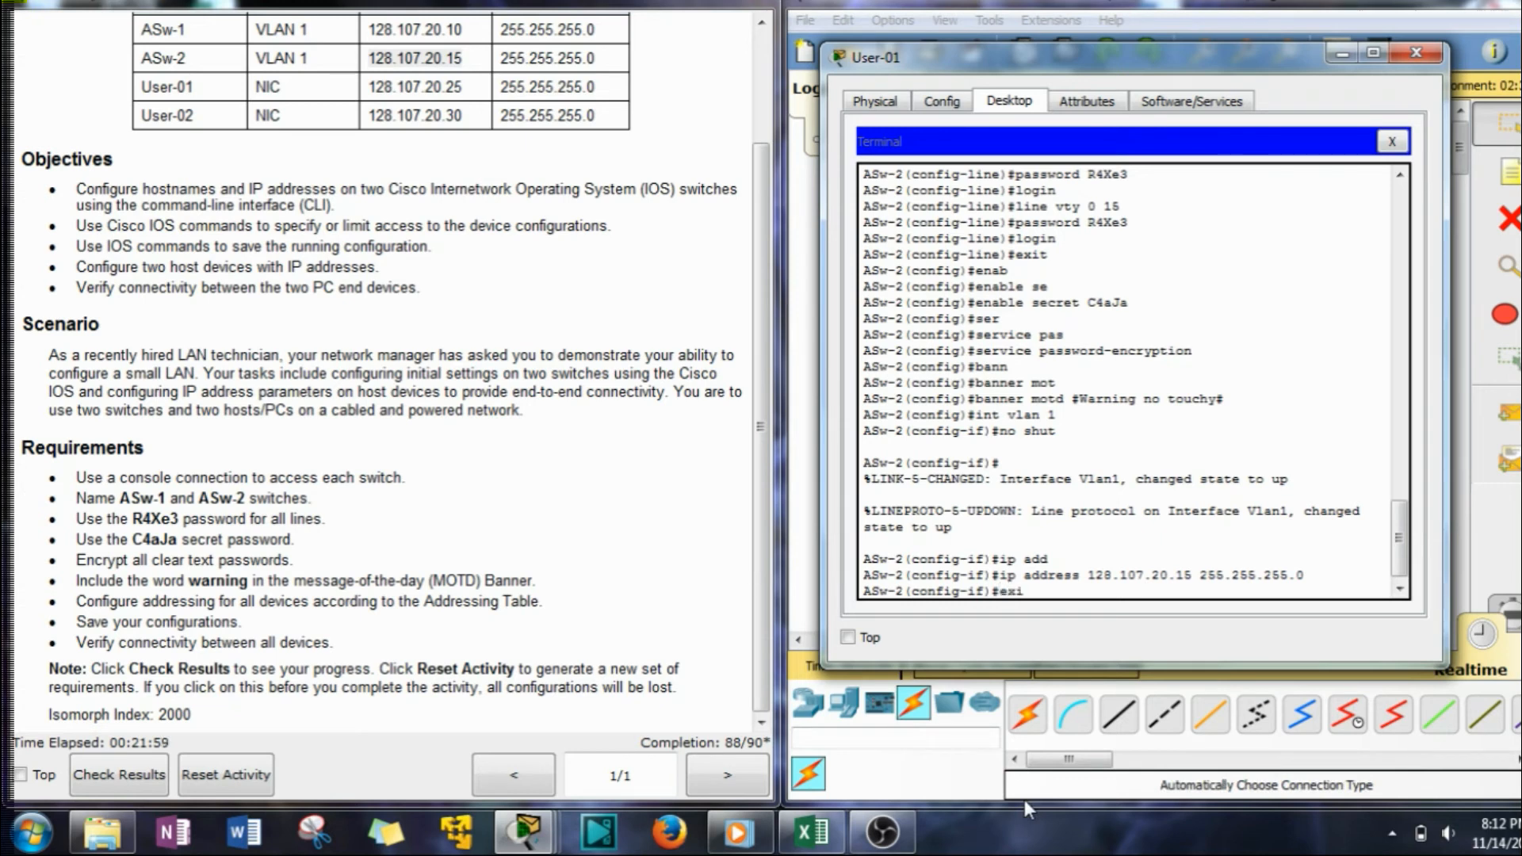
{"action": "key", "text": "Return"}
{"action": "type", "text": "exit"}
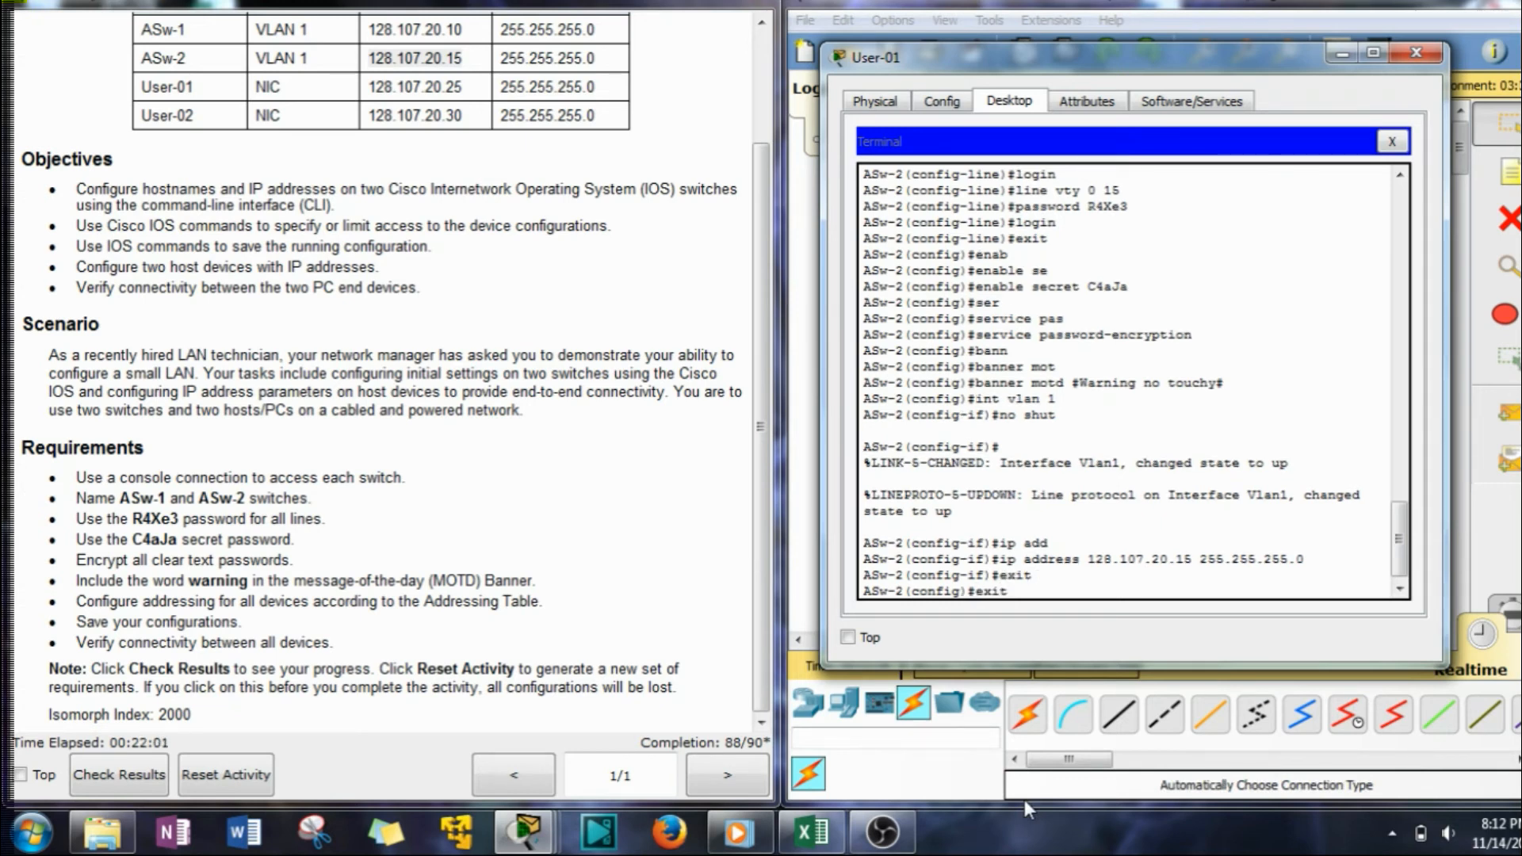
{"action": "key", "text": "Return"}
{"action": "type", "text": "cop r s"}
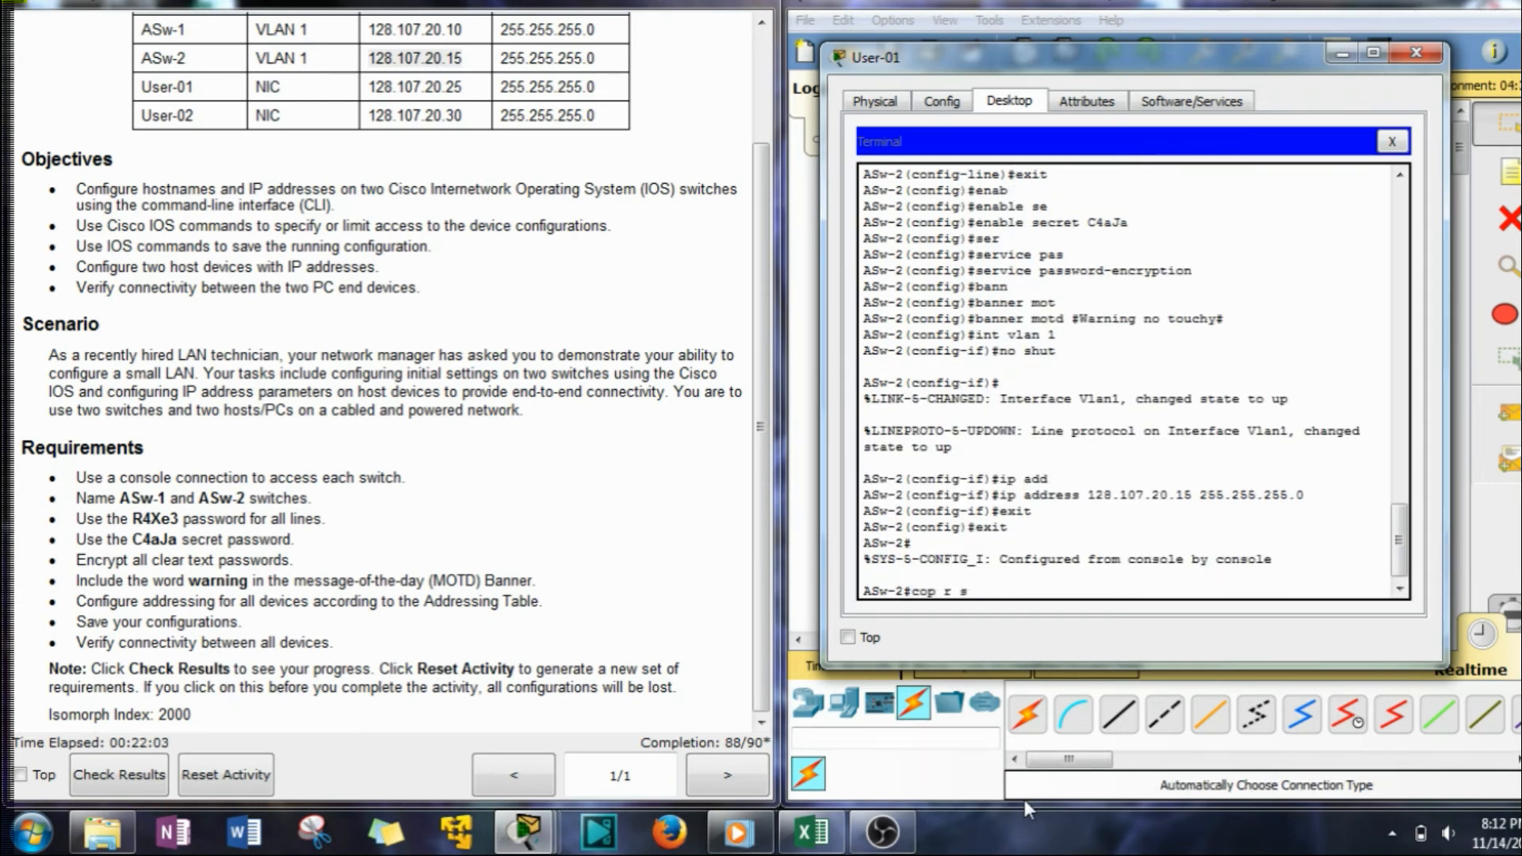
{"action": "key", "text": "Return"}
{"action": "key", "text": "Return"}
{"action": "key", "text": "Return"}
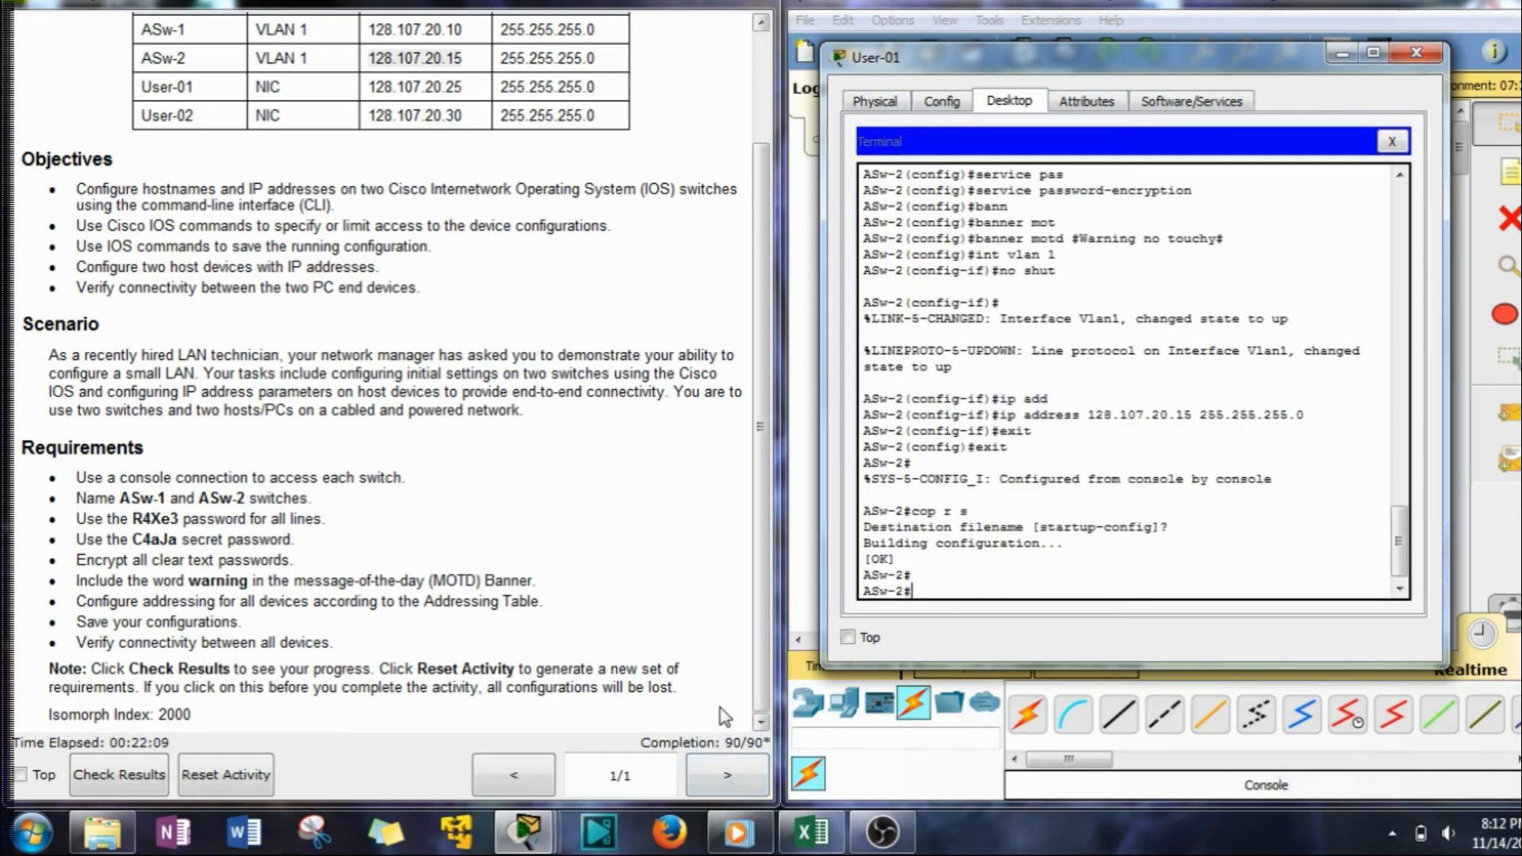
{"action": "left_click", "coordinate": [623, 504]}
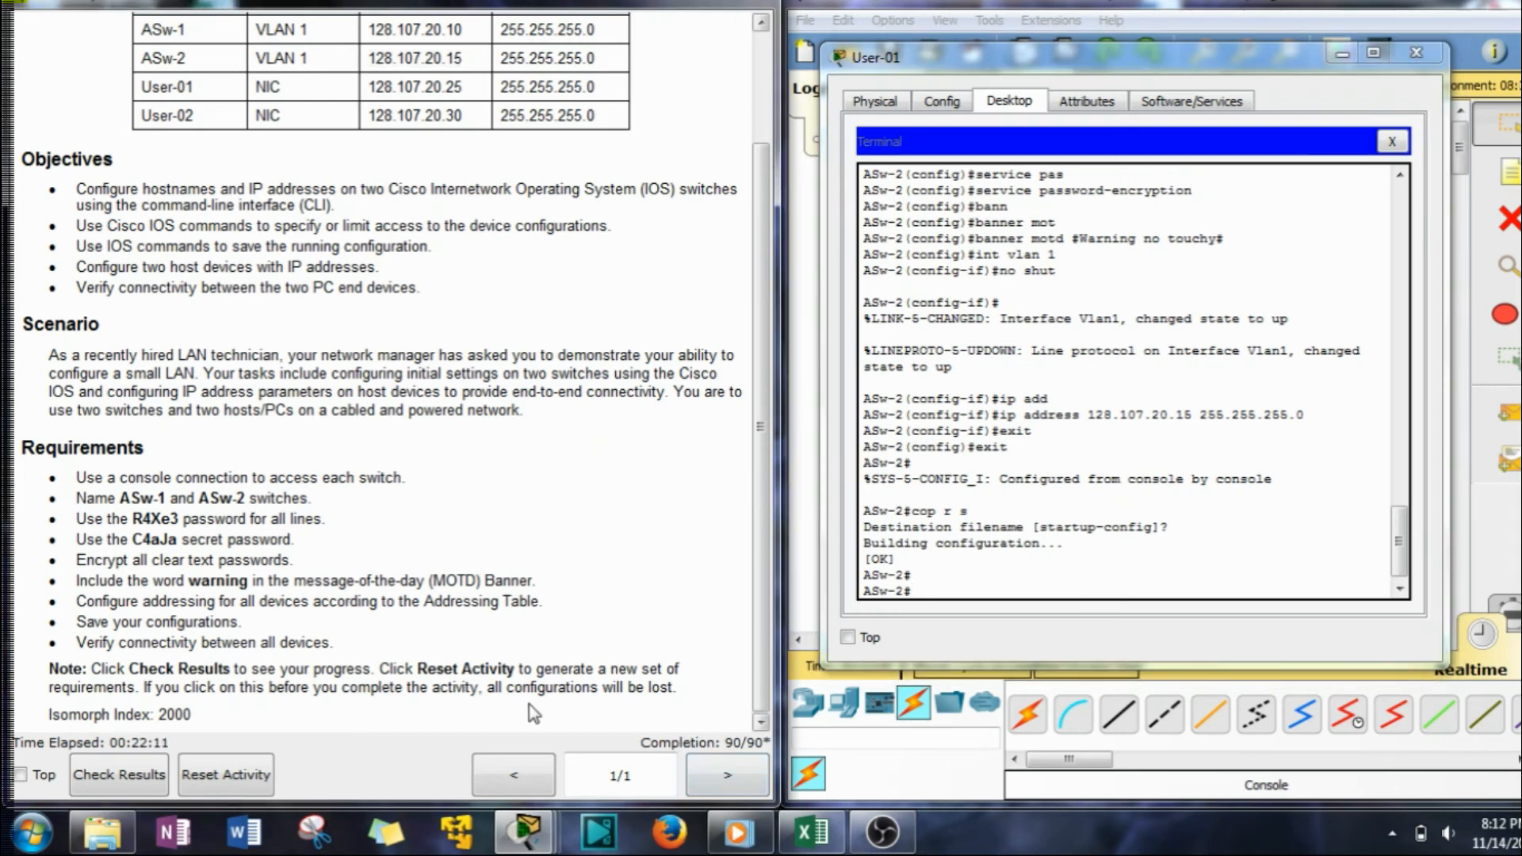
Delete the console cable between User-01 and ASw-2.
{"action": "left_click", "coordinate": [1339, 54]}
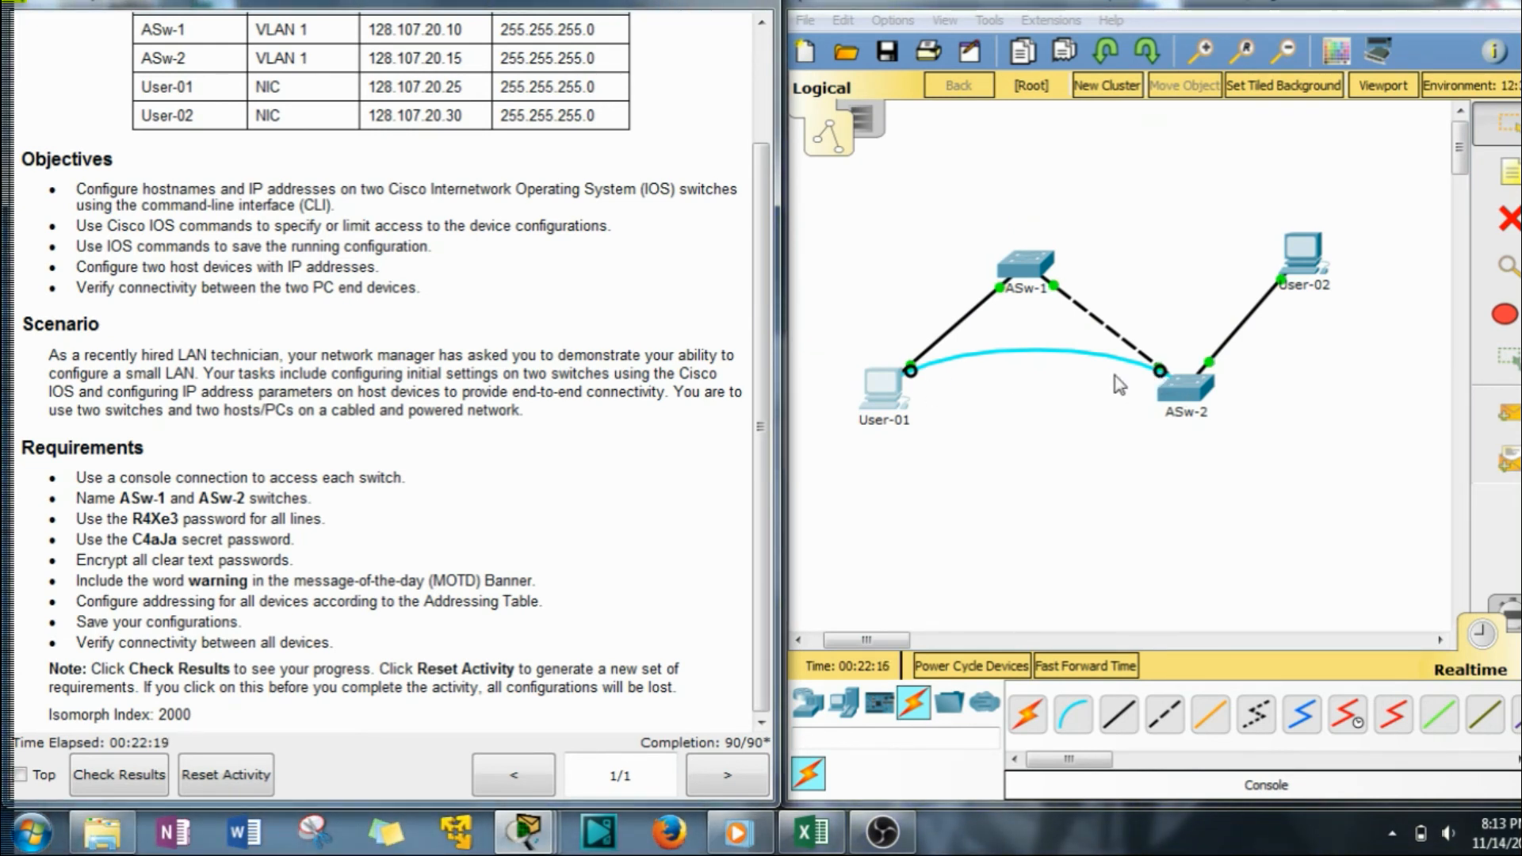
{"action": "left_click", "coordinate": [1416, 275]}
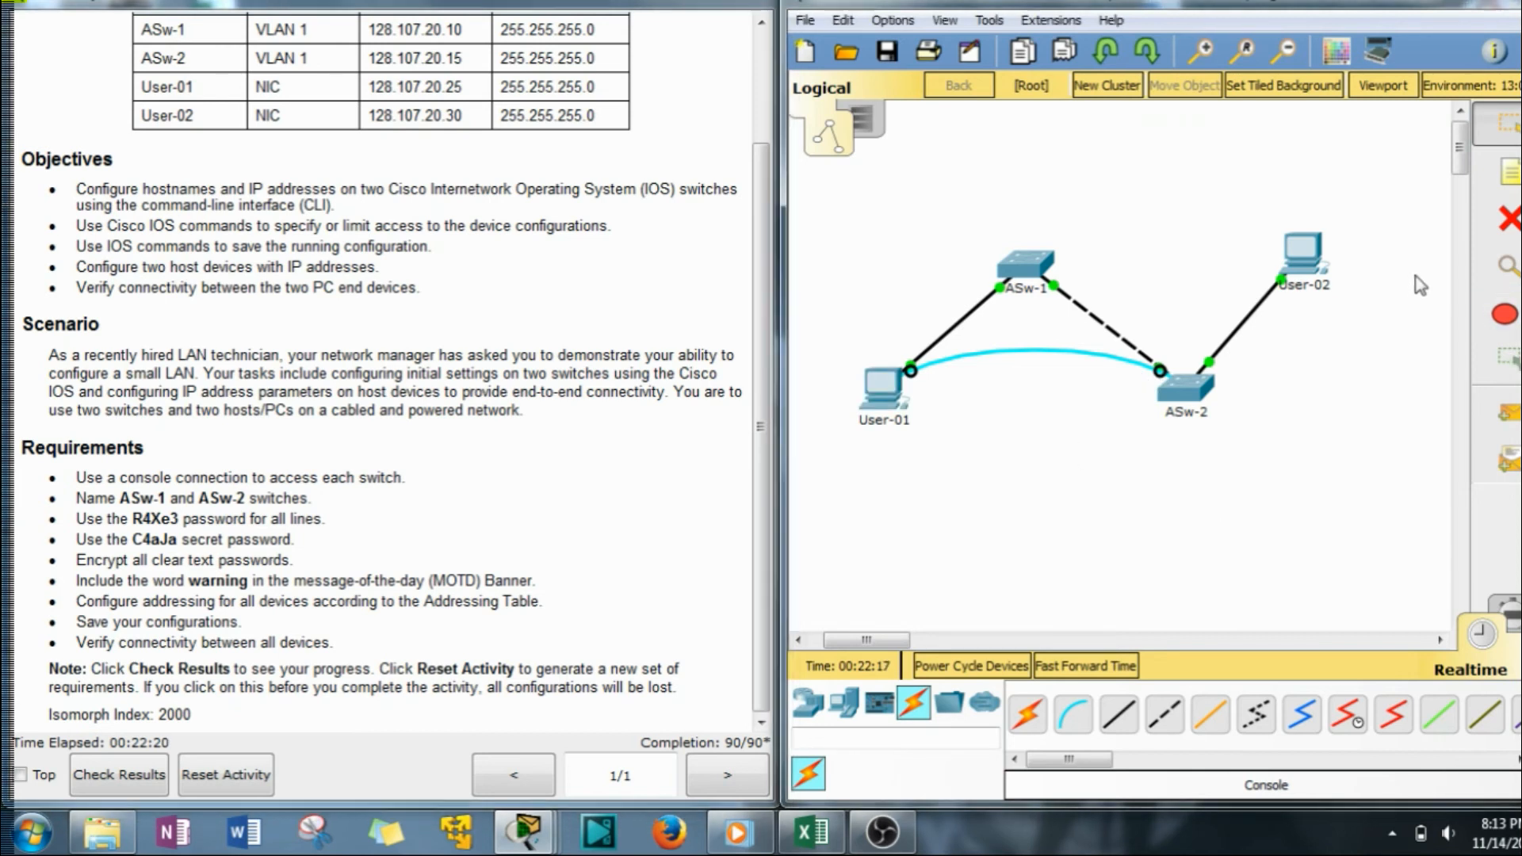
{"action": "left_click", "coordinate": [1507, 218]}
{"action": "left_click", "coordinate": [1032, 350]}
{"action": "left_click", "coordinate": [1517, 141]}
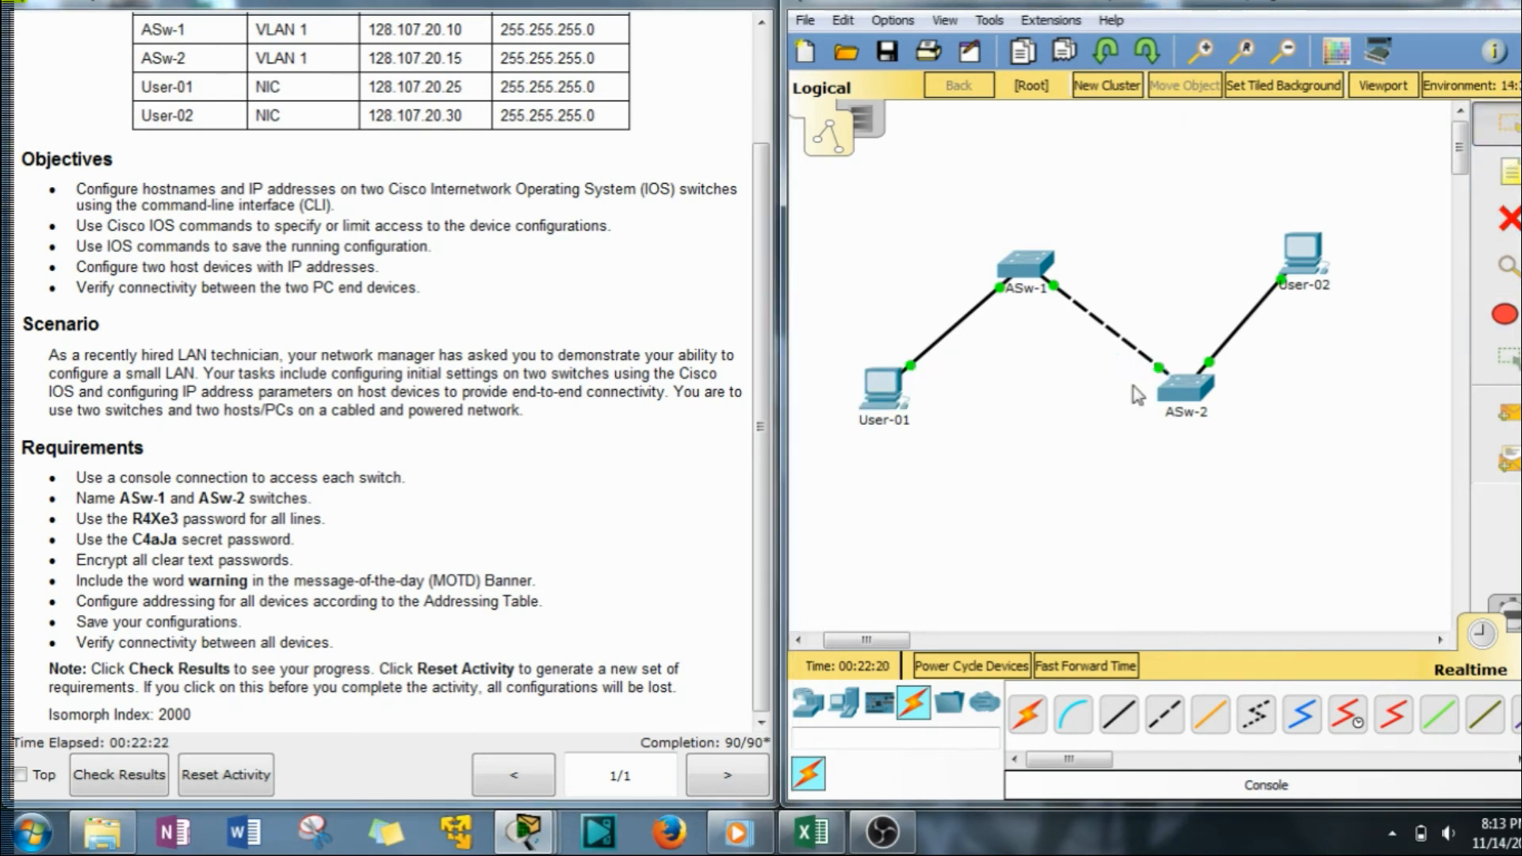
Check the ASw-1 and User-01 device windows; ASw-1's configuration is locked.
{"action": "left_click_drag", "start_coordinate": [954, 231], "coordinate": [1107, 338]}
{"action": "left_click_drag", "start_coordinate": [760, 345], "coordinate": [781, 228]}
{"action": "left_click", "coordinate": [1035, 268]}
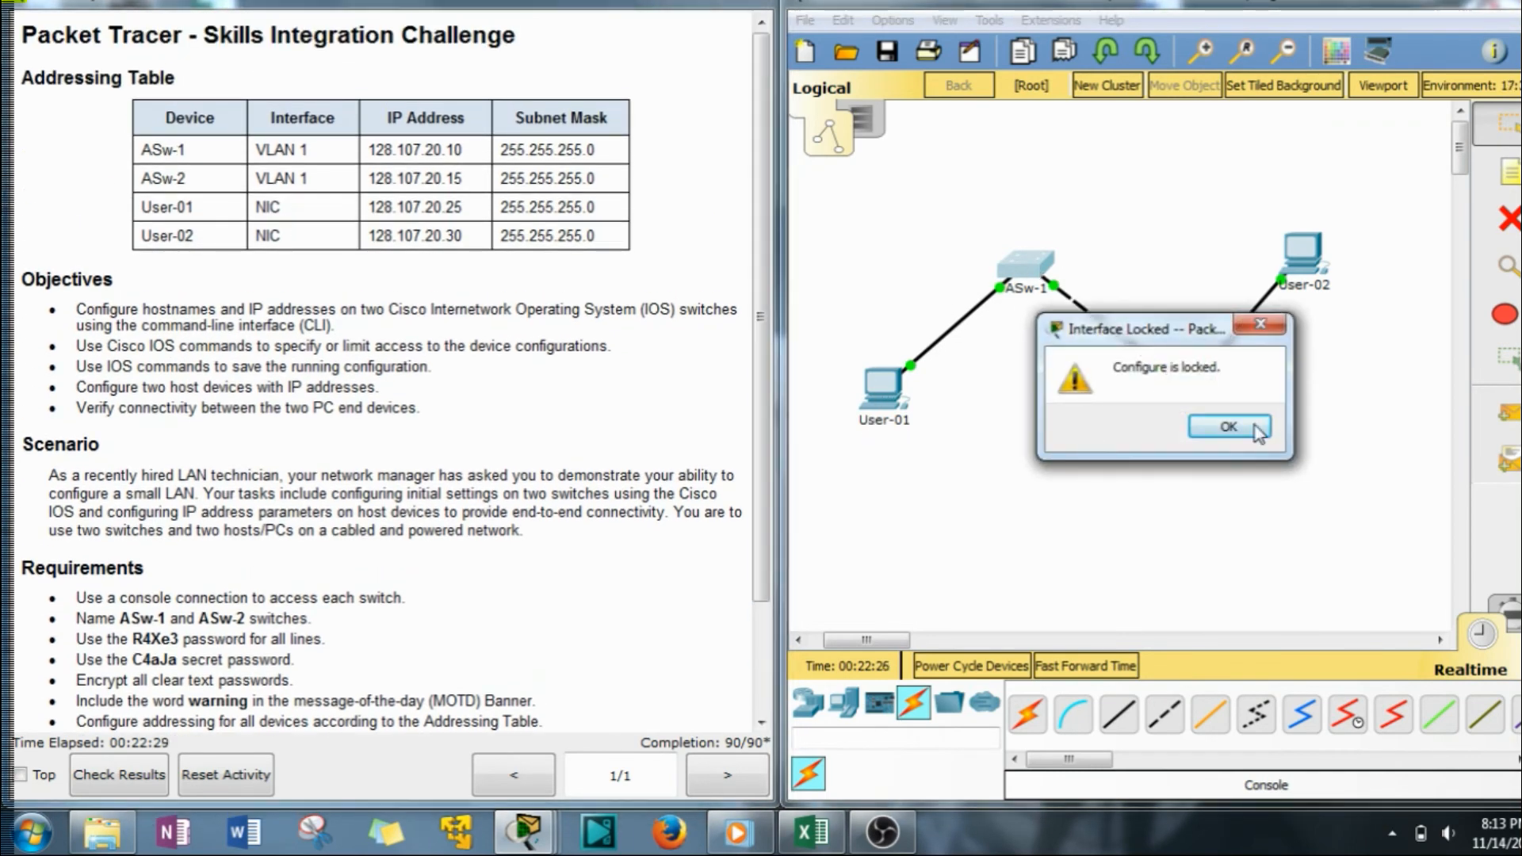
{"action": "left_click", "coordinate": [1227, 425]}
{"action": "left_click", "coordinate": [892, 397]}
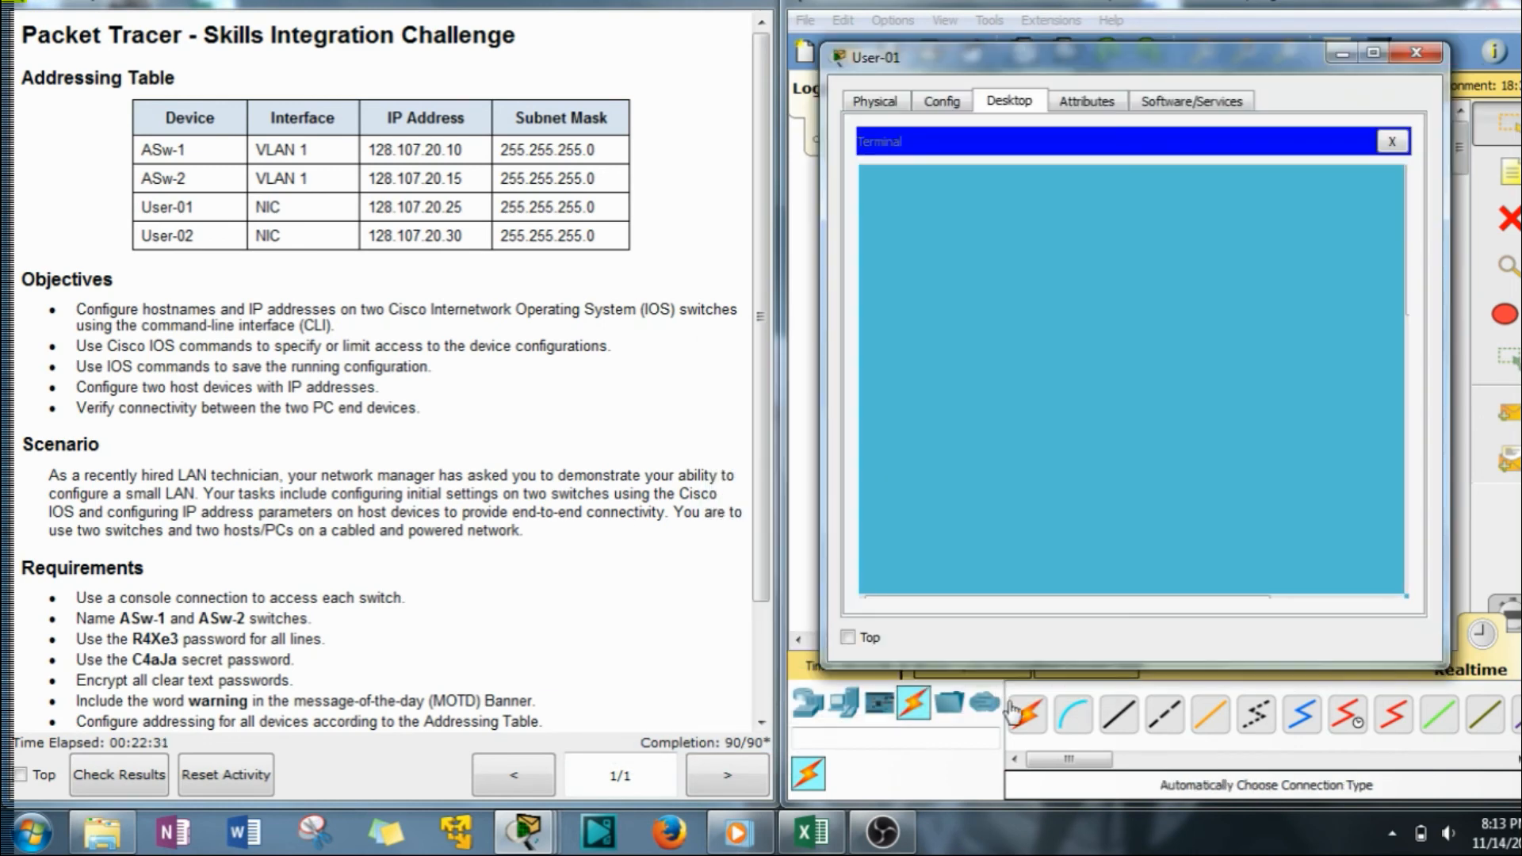
{"action": "left_click", "coordinate": [1431, 60]}
Connect a Console cable from User-01's RS 232 port to ASw-1's Console port.
{"action": "left_click", "coordinate": [1073, 715]}
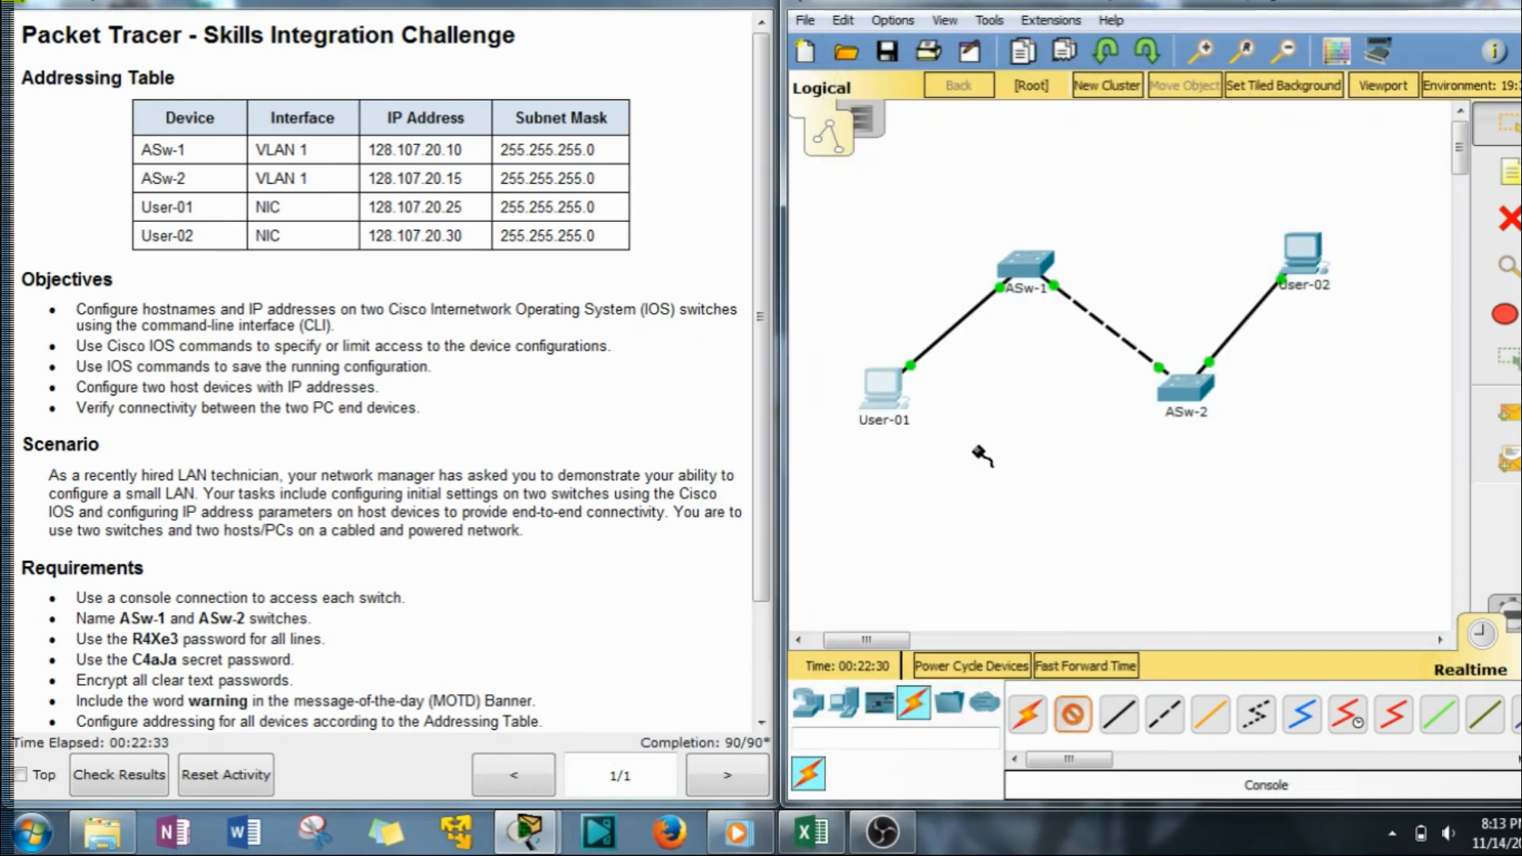
{"action": "left_click", "coordinate": [897, 396]}
{"action": "left_click", "coordinate": [961, 418]}
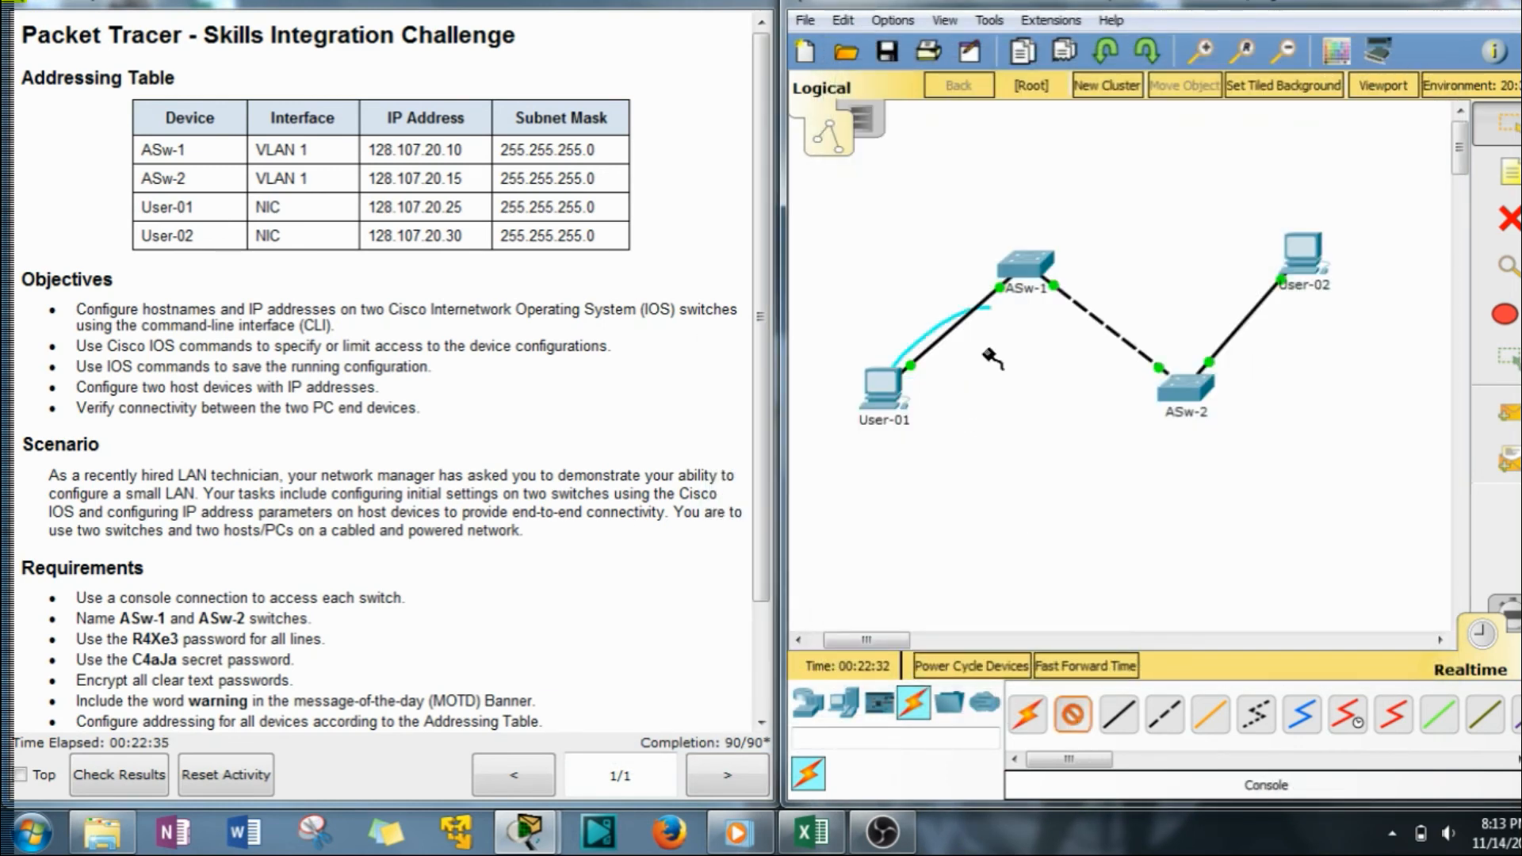
{"action": "left_click", "coordinate": [1023, 265]}
{"action": "left_click", "coordinate": [1039, 11]}
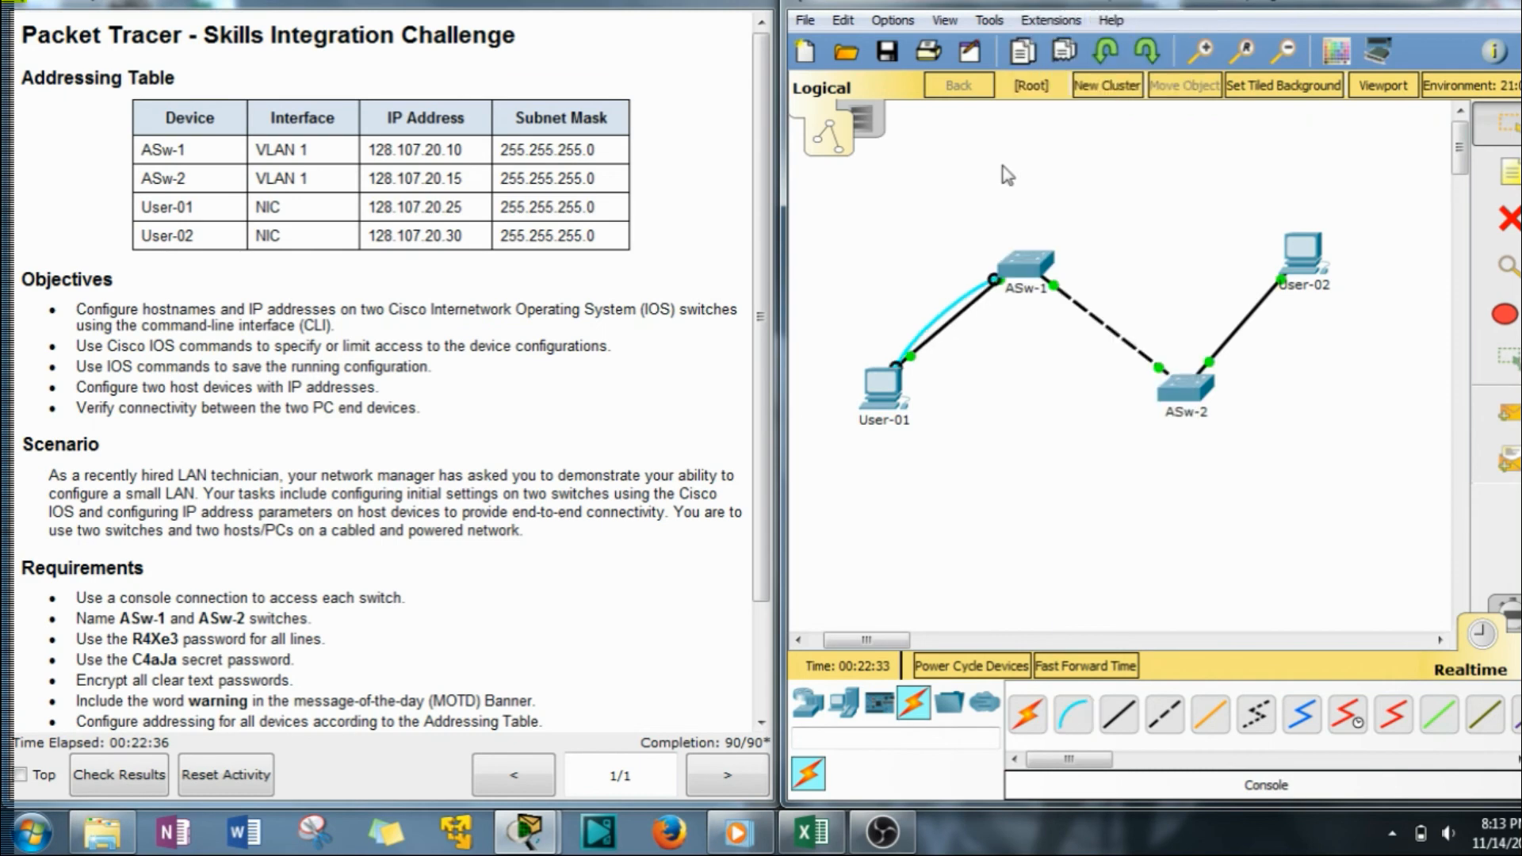
Open User-01's Terminal with default settings to reach the ASw-1 CLI.
{"action": "left_click", "coordinate": [882, 389]}
{"action": "left_click", "coordinate": [815, 277]}
{"action": "left_click", "coordinate": [1189, 435]}
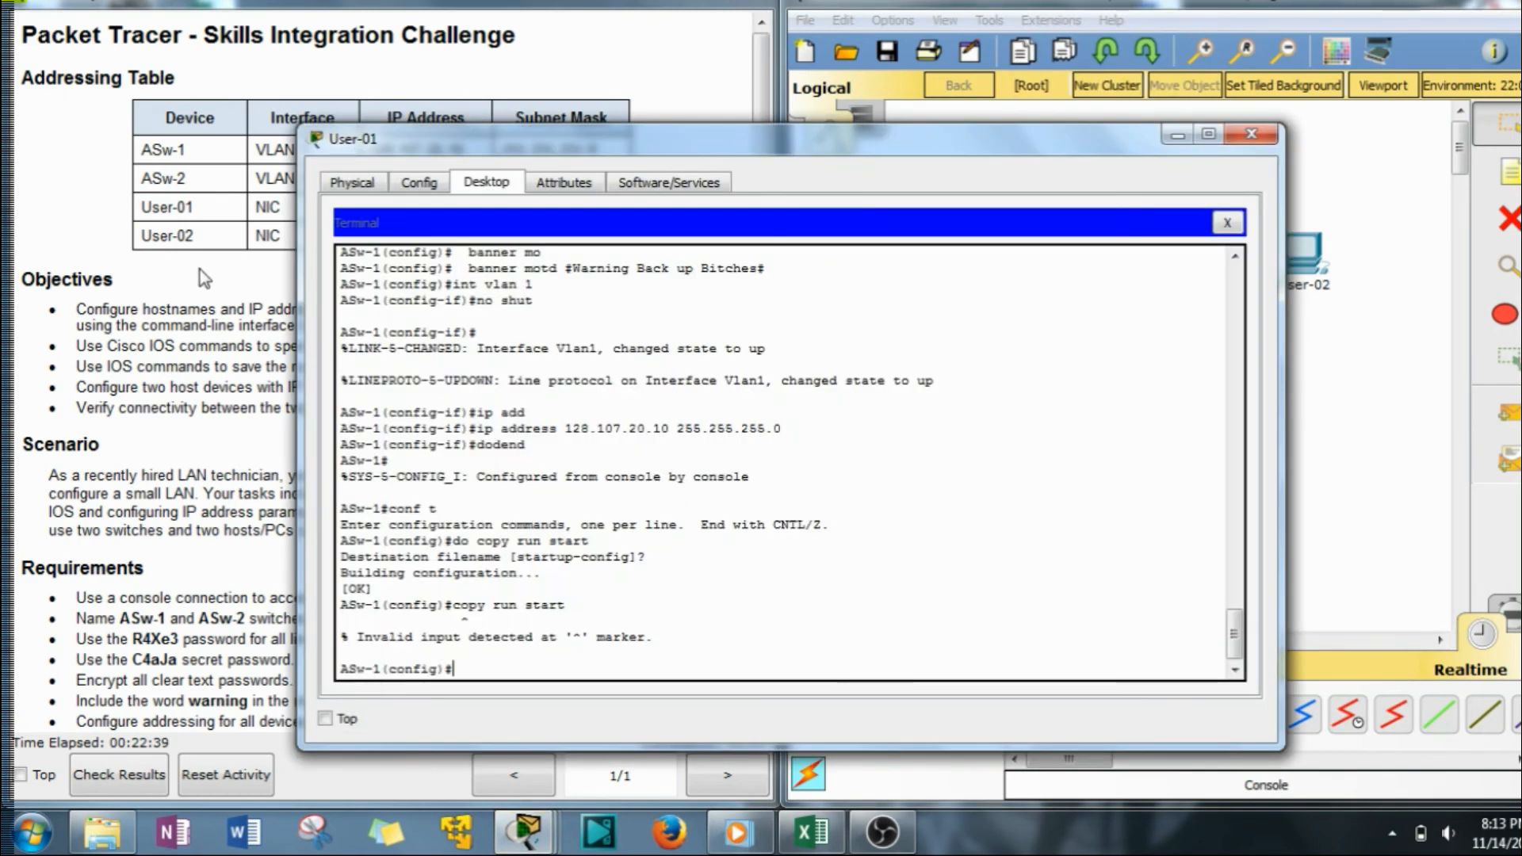
Leave global configuration mode on ASw-1 with exit.
{"action": "left_click_drag", "start_coordinate": [546, 139], "coordinate": [905, 139]}
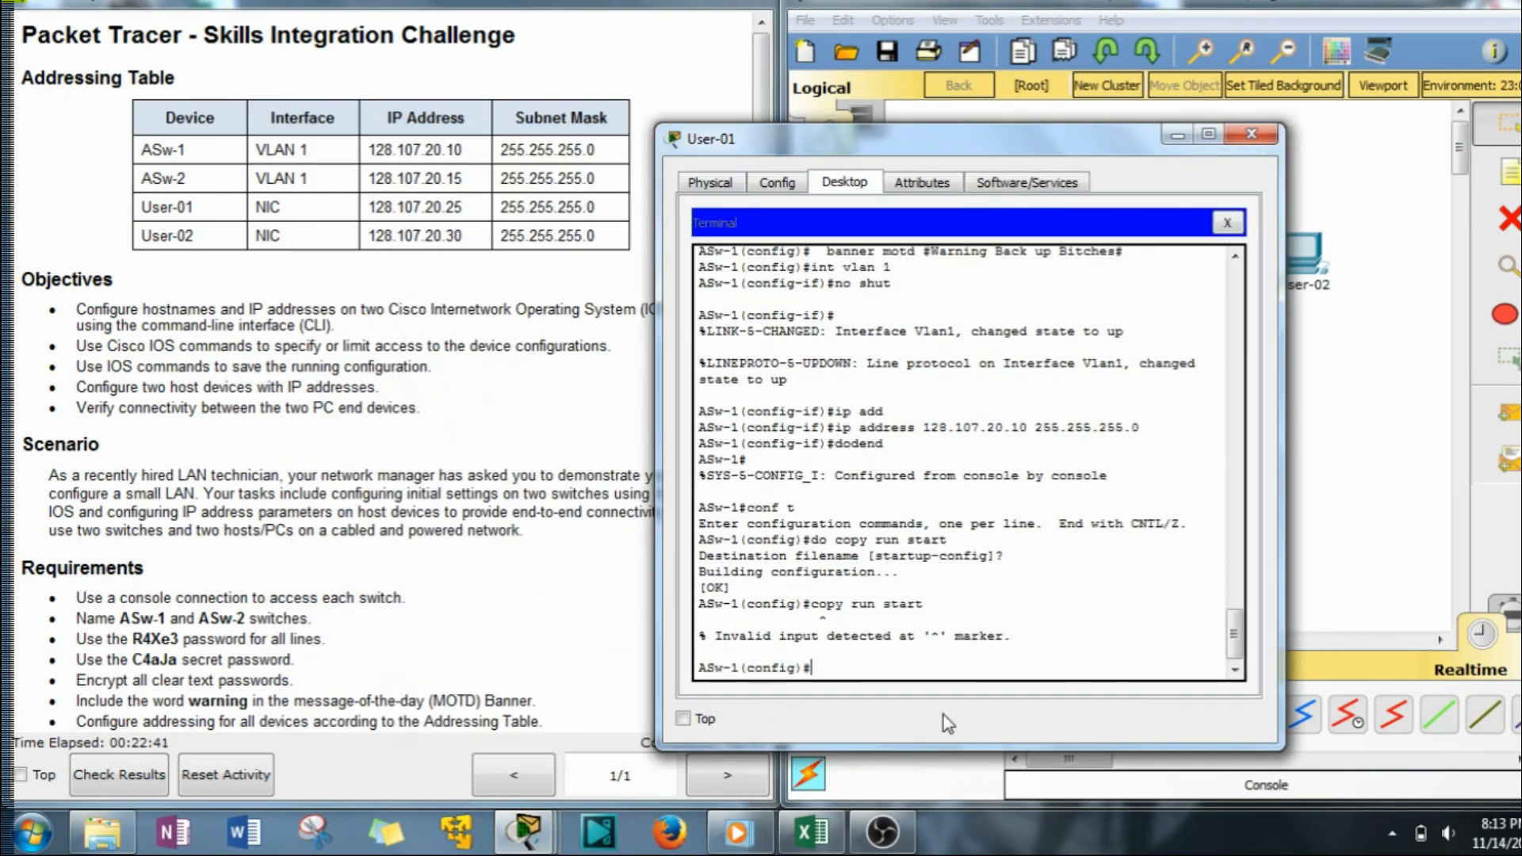
{"action": "type", "text": "ping"}
{"action": "key", "text": "BackSpace"}
{"action": "type", "text": "exit"}
{"action": "key", "text": "Return"}
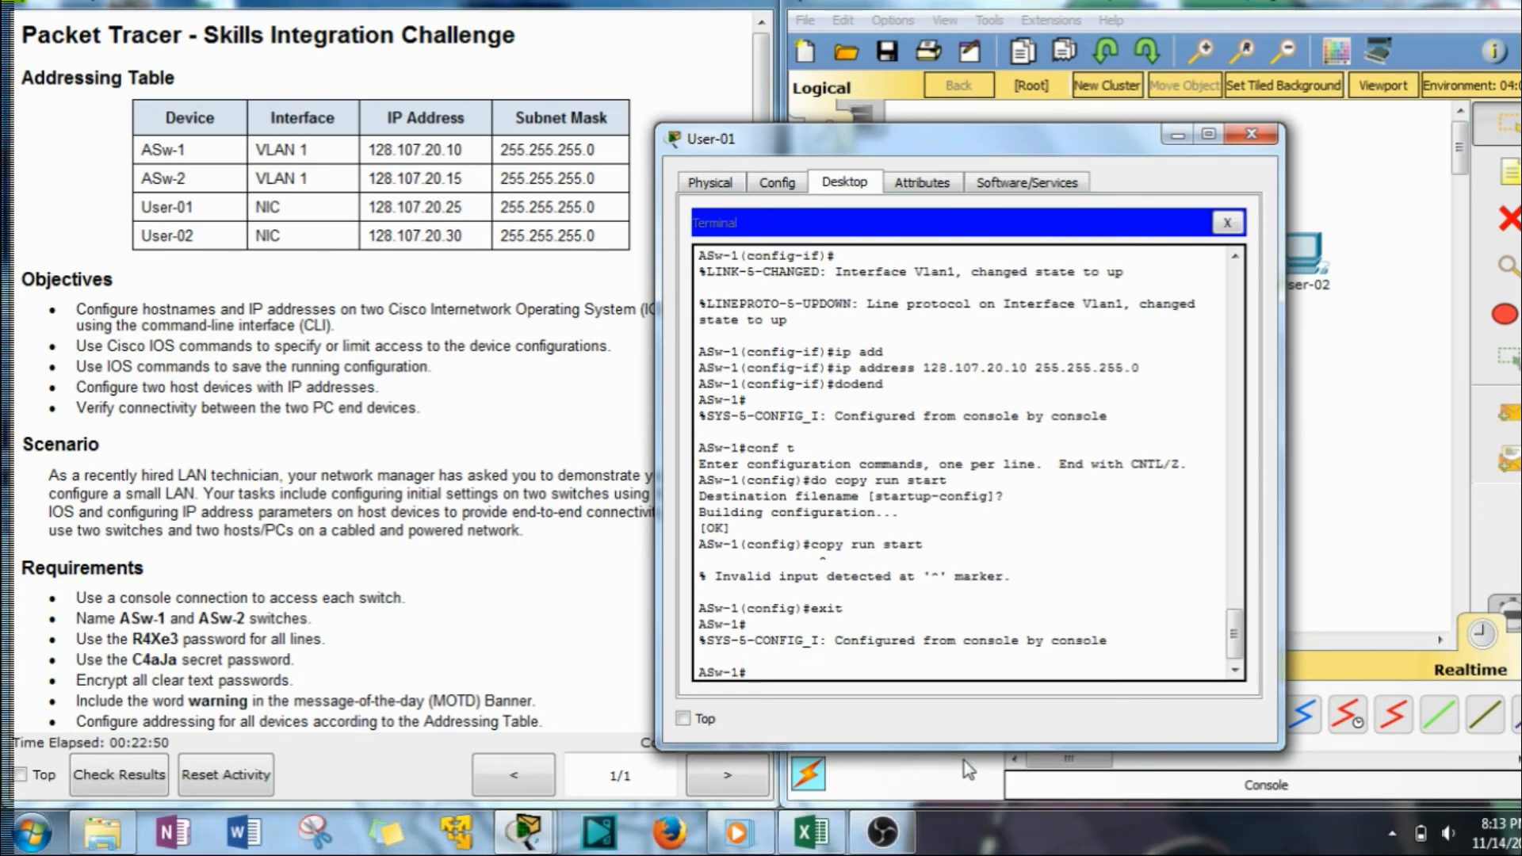
Ping 128.107.20.10 from ASw-1 and confirm the 100 percent success rate.
{"action": "type", "text": "ping 128.107.20.10"}
{"action": "key", "text": "Return"}
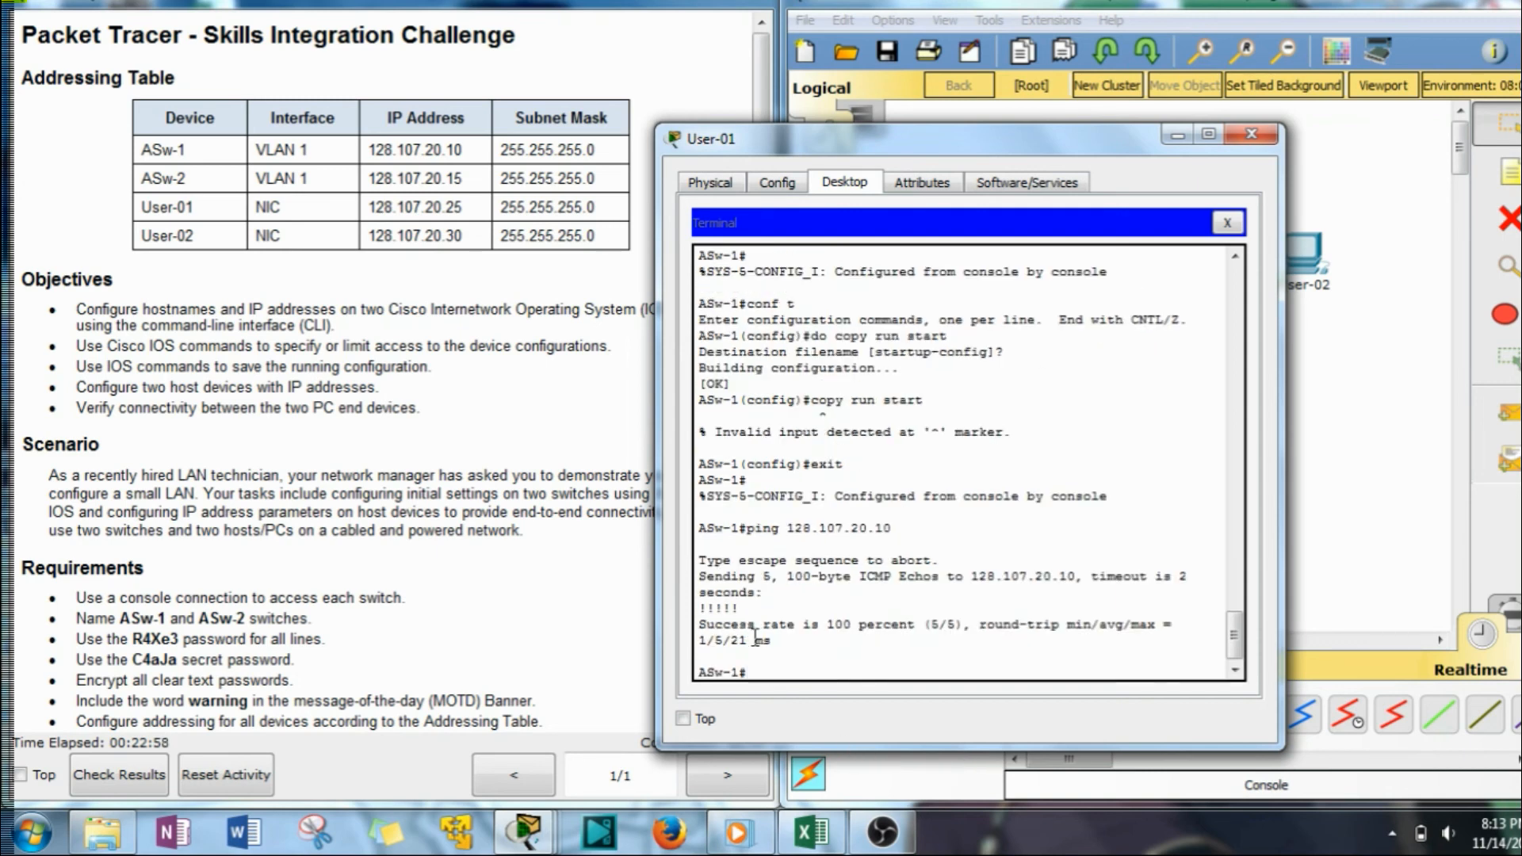
{"action": "double_click", "coordinate": [703, 607]}
{"action": "left_click", "coordinate": [783, 674]}
{"action": "left_click_drag", "start_coordinate": [825, 627], "coordinate": [886, 628]}
{"action": "left_click", "coordinate": [859, 658]}
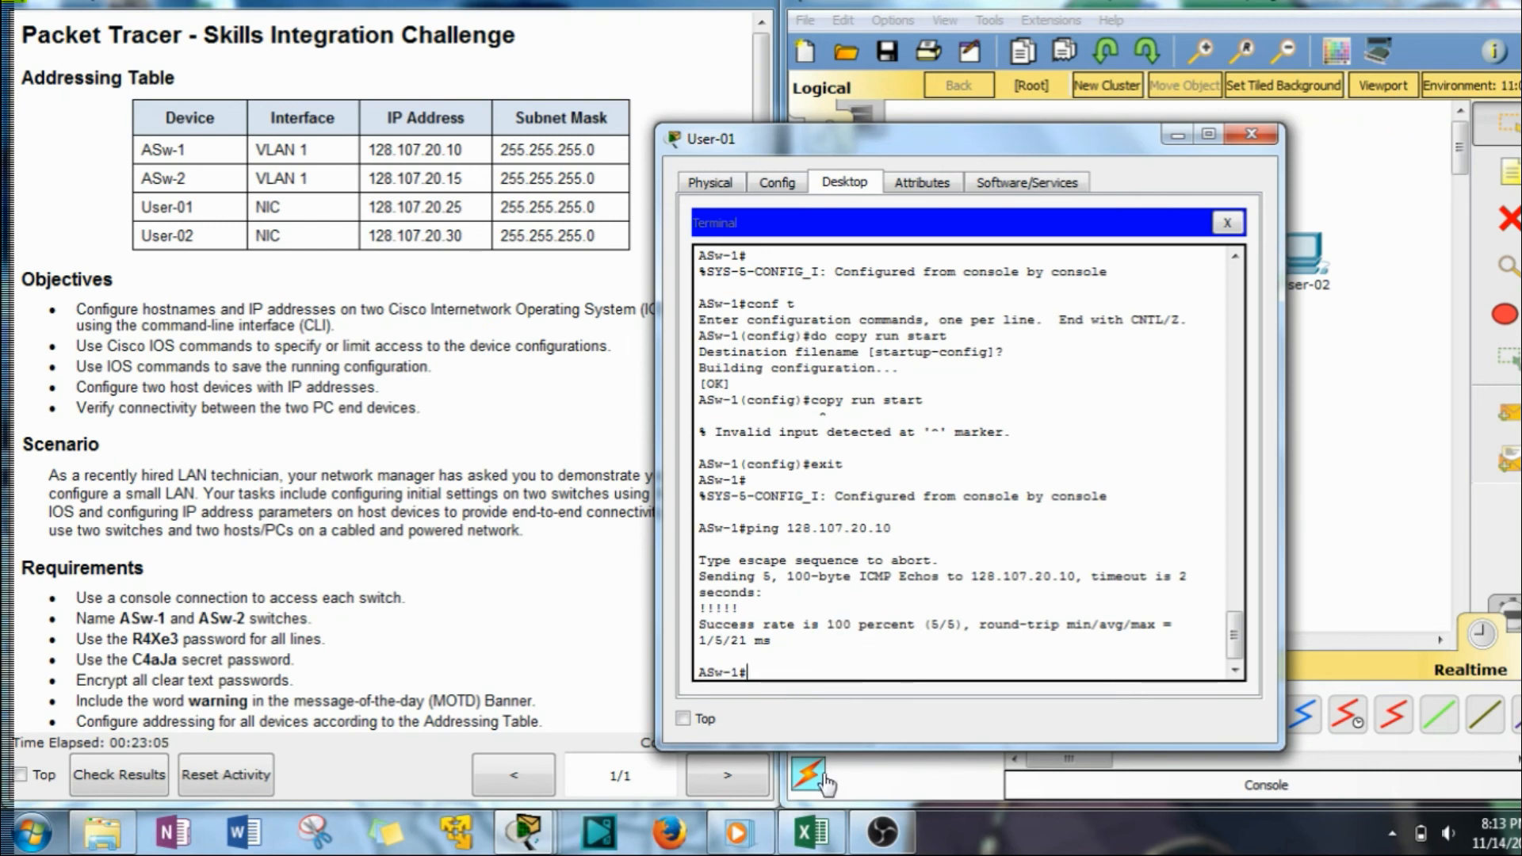
Ping ASw-2 at 128.107.20.15 twice, the first attempt losing two replies.
{"action": "key", "text": "Up"}
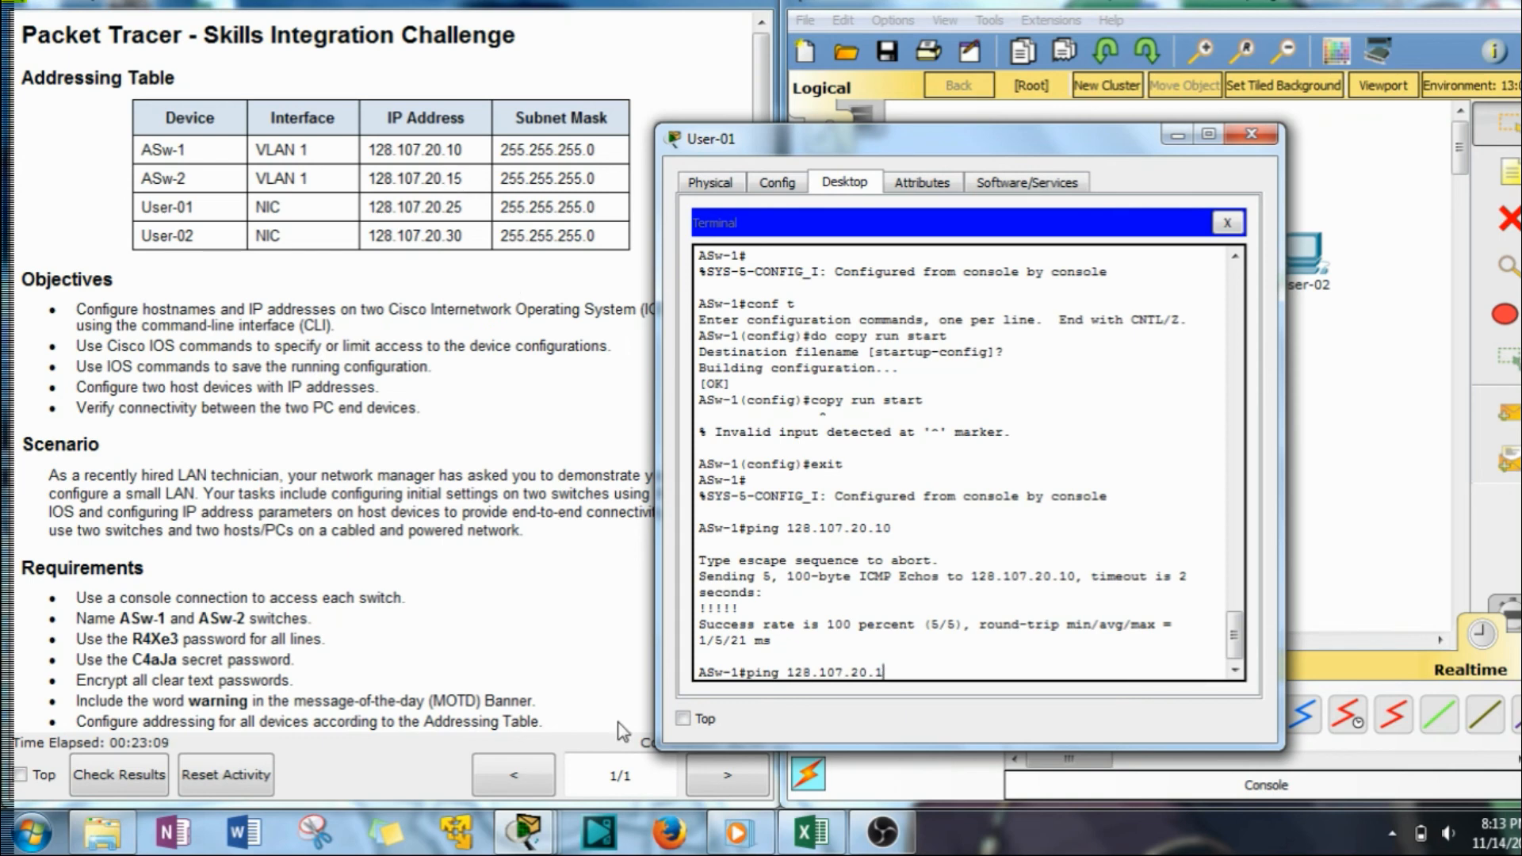
{"action": "key", "text": "Return"}
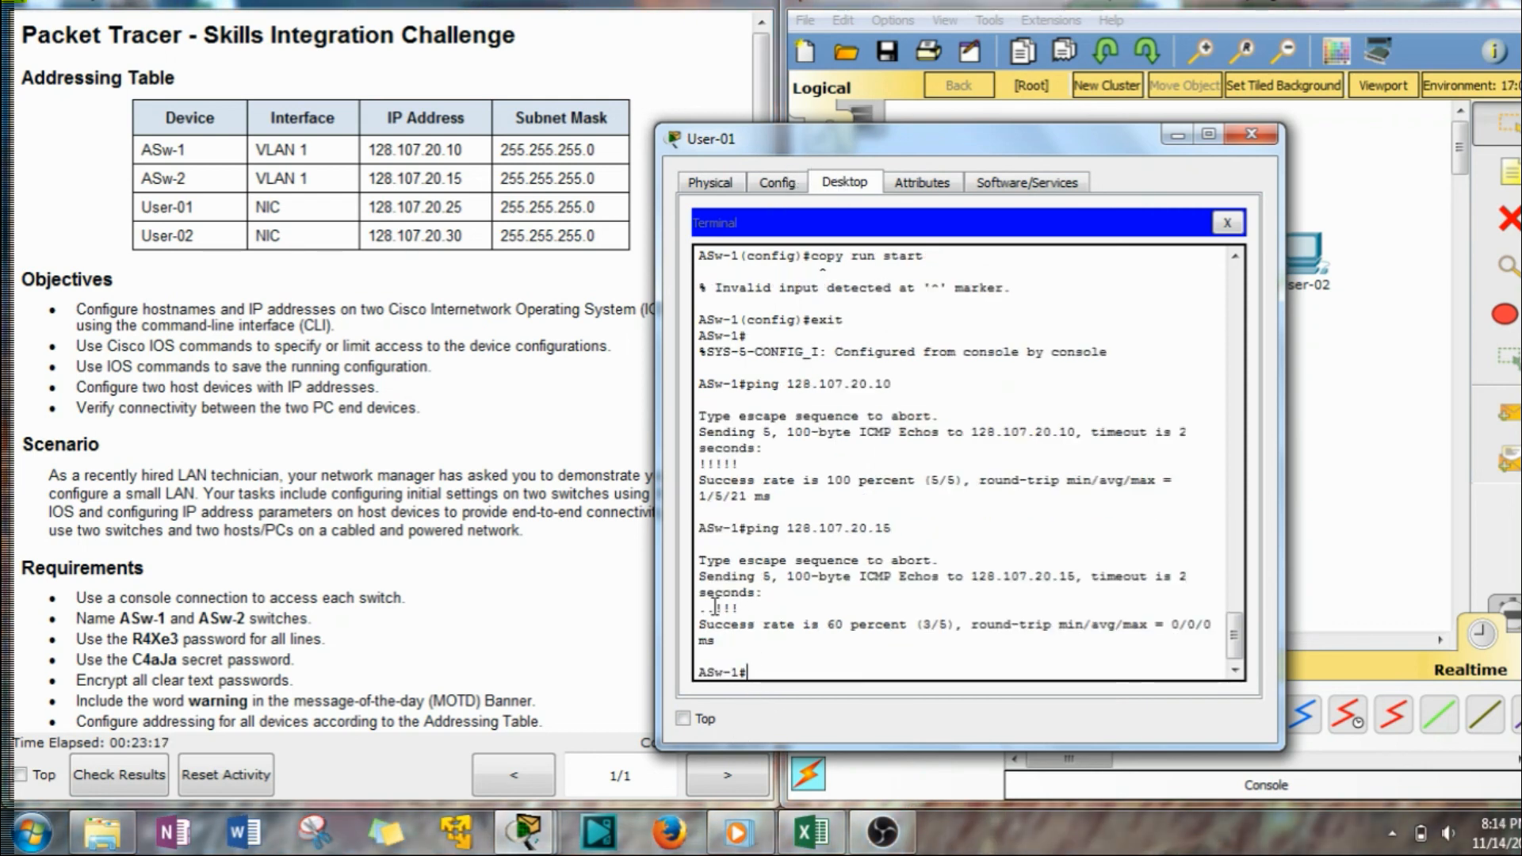
{"action": "left_click_drag", "start_coordinate": [699, 608], "coordinate": [711, 608]}
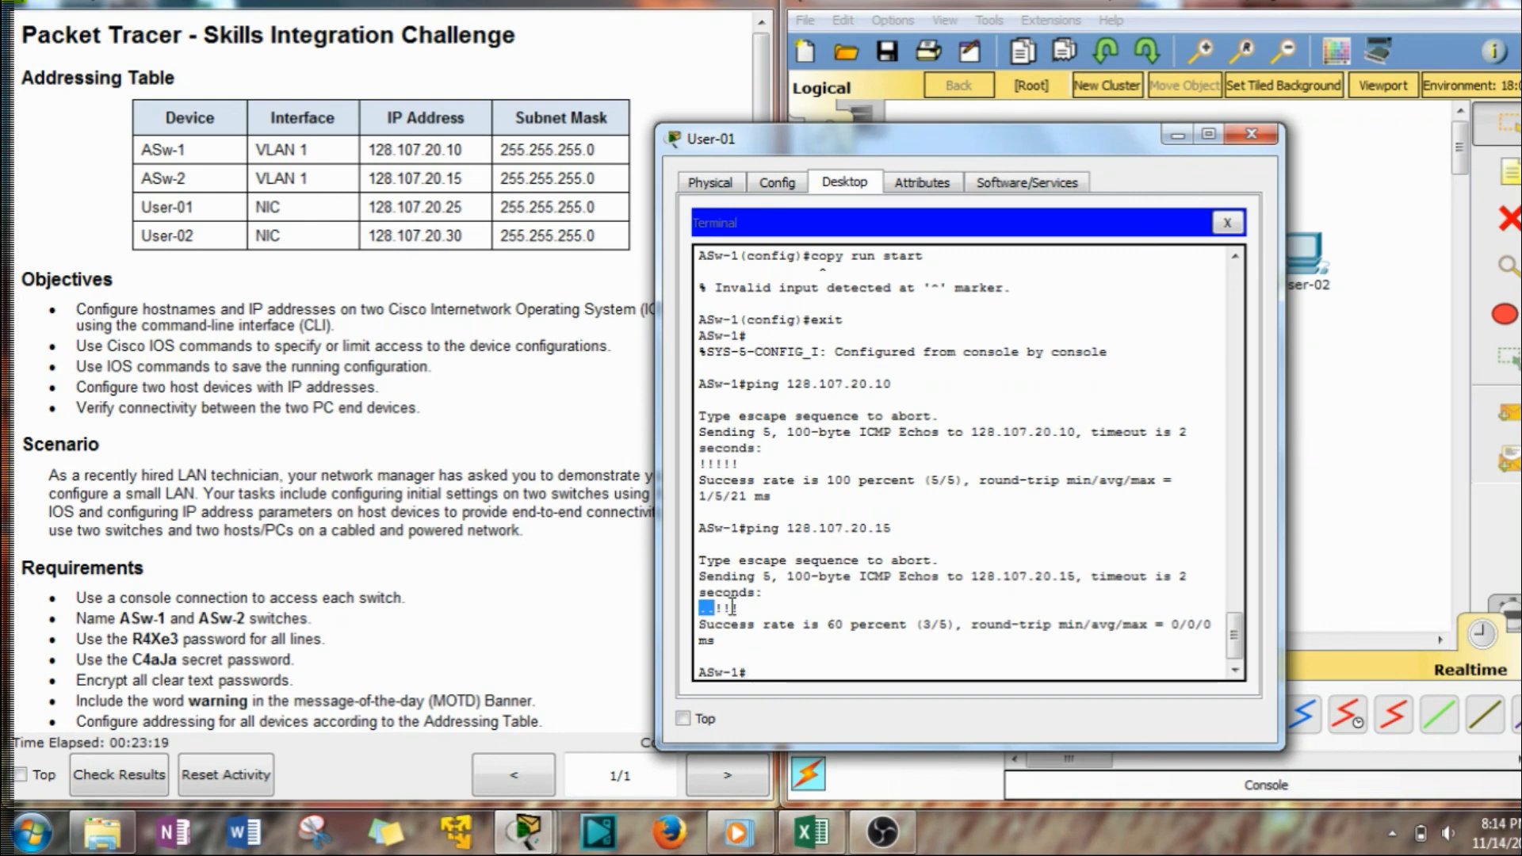
{"action": "left_click", "coordinate": [789, 676]}
{"action": "key", "text": "Up"}
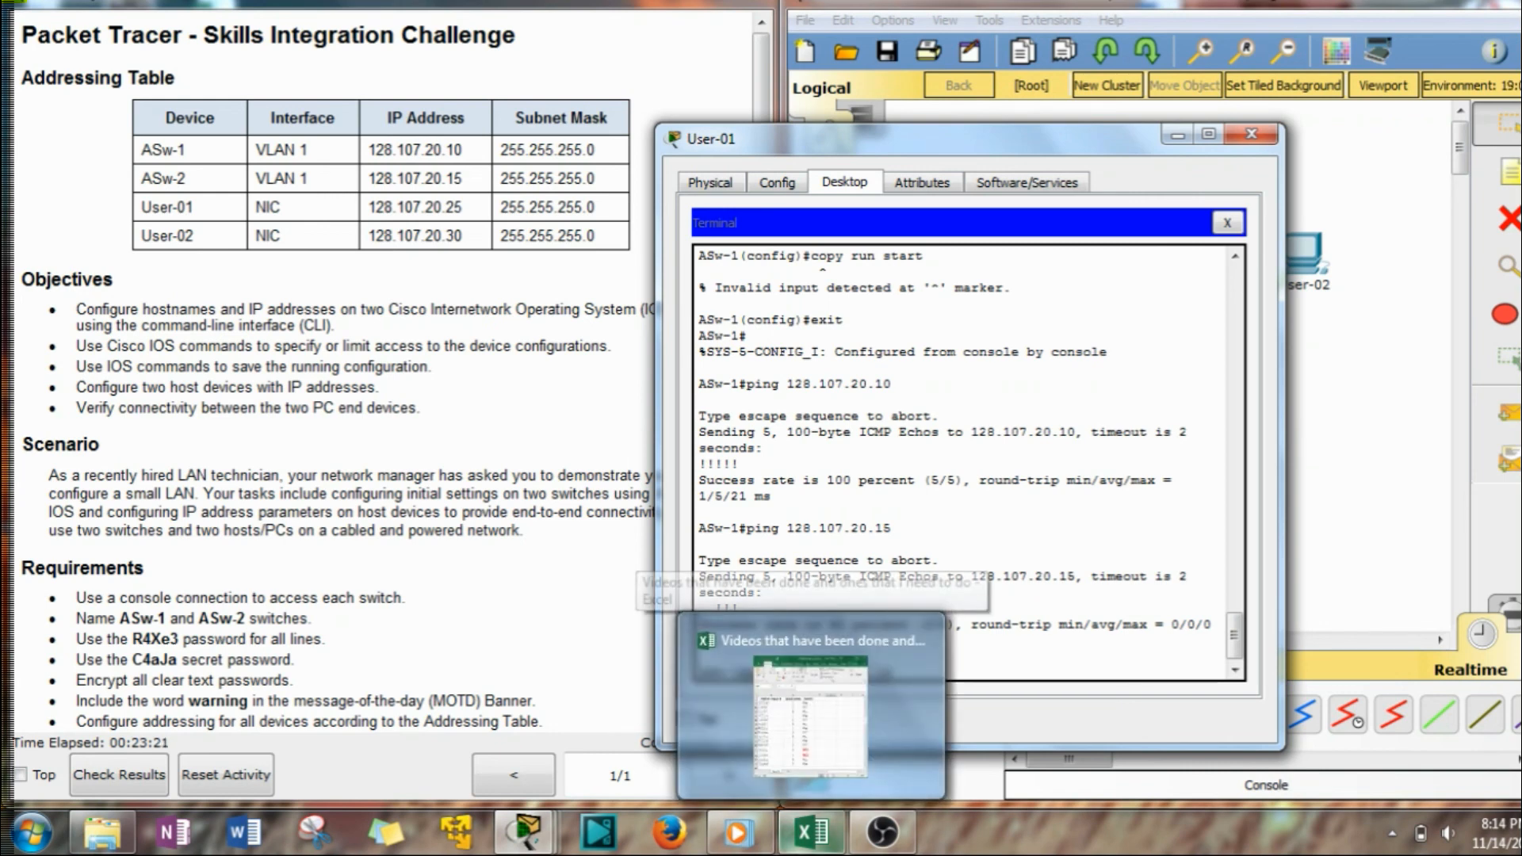
{"action": "key", "text": "Return"}
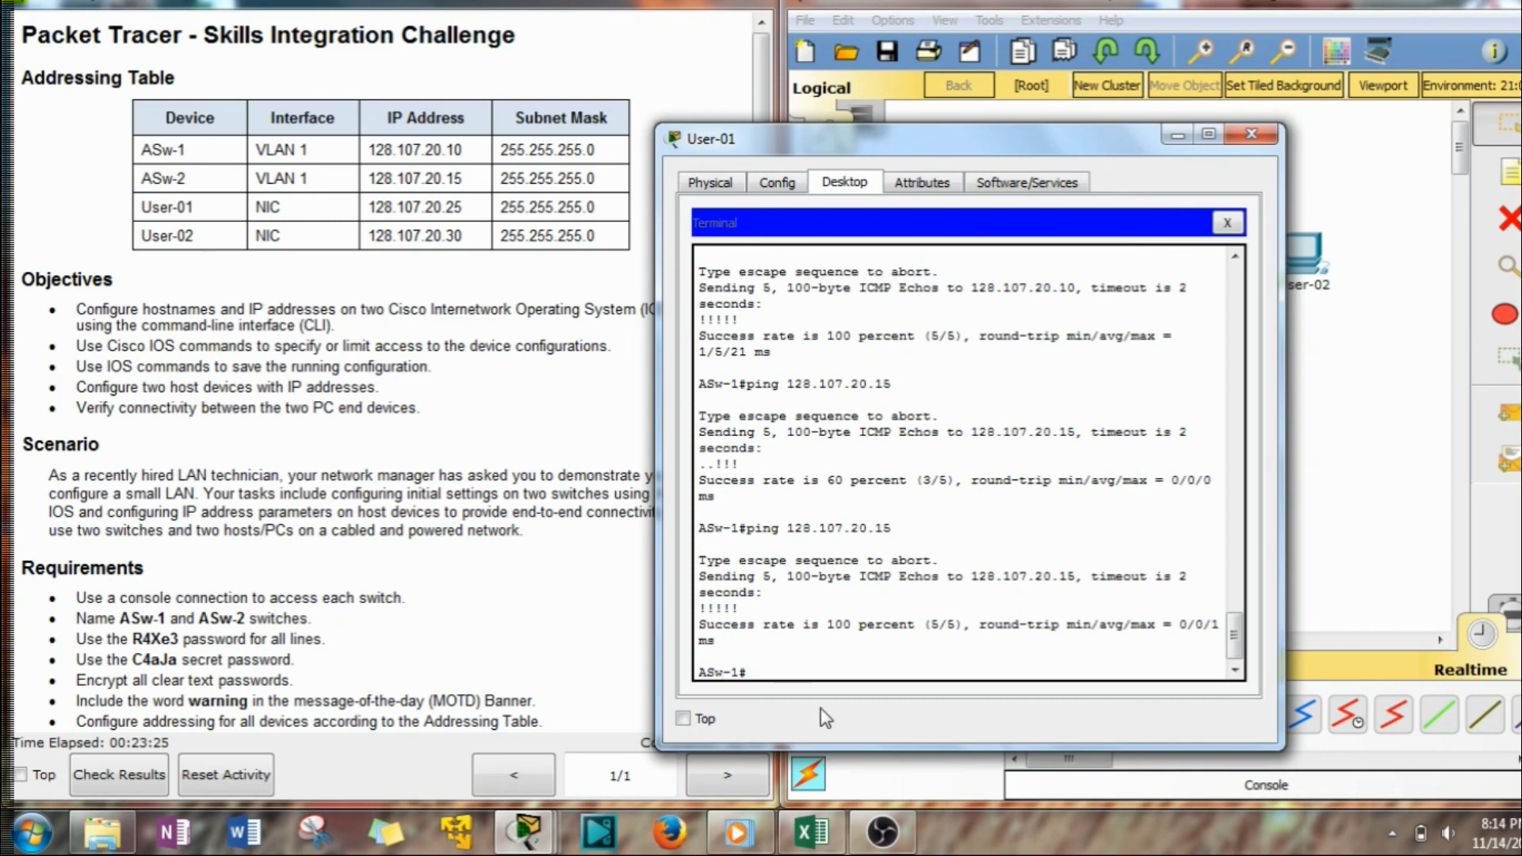
Ping User-01 at 128.107.20.25 and User-02 at 128.107.20.30, then close the terminal.
{"action": "key", "text": "Up"}
{"action": "key", "text": "BackSpace"}
{"action": "key", "text": "BackSpace"}
{"action": "type", "text": "25"}
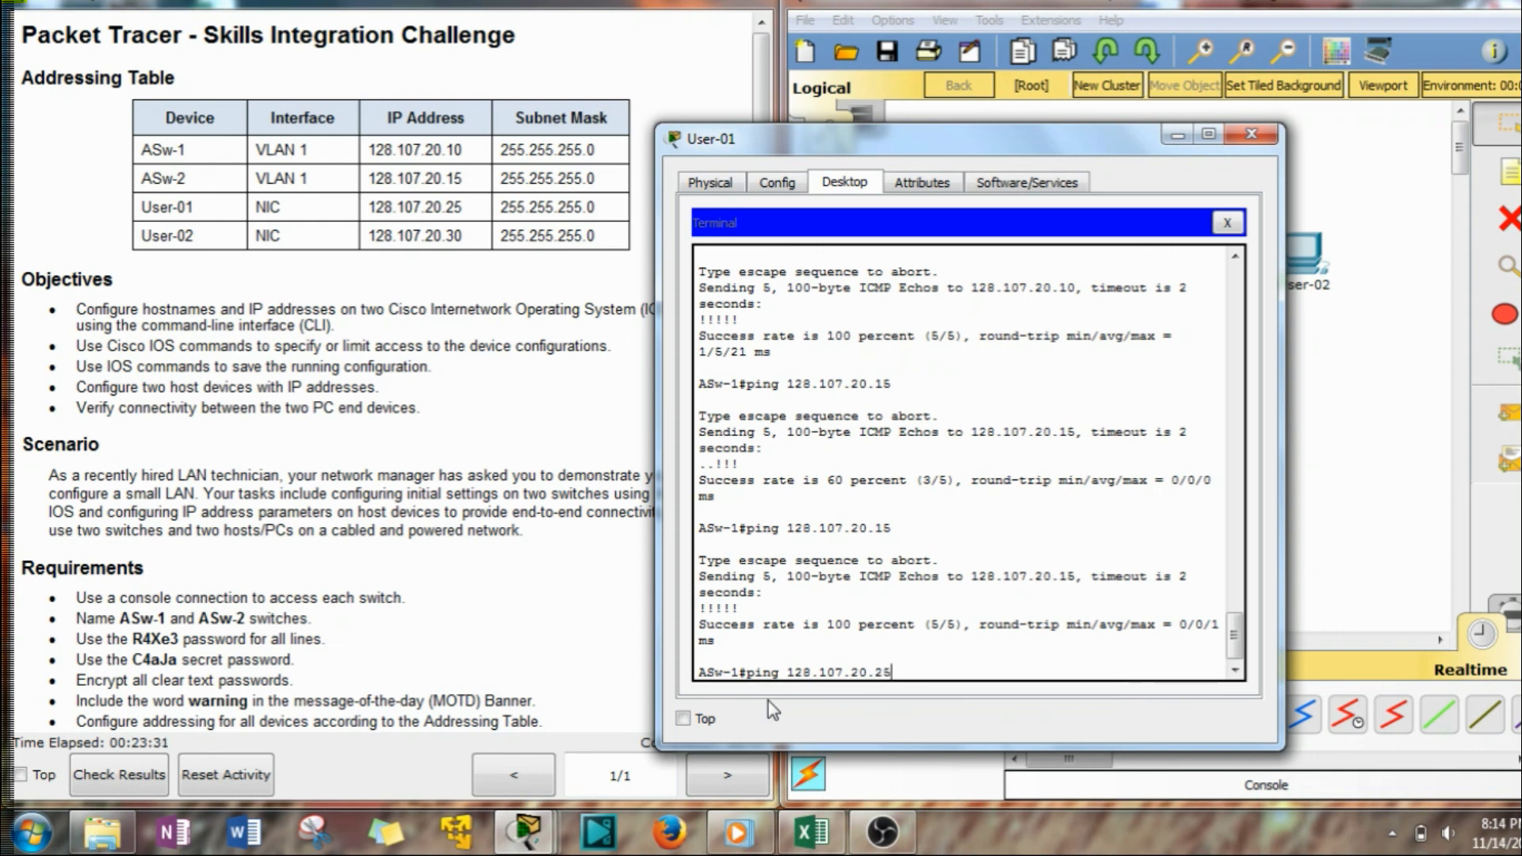
{"action": "key", "text": "Return"}
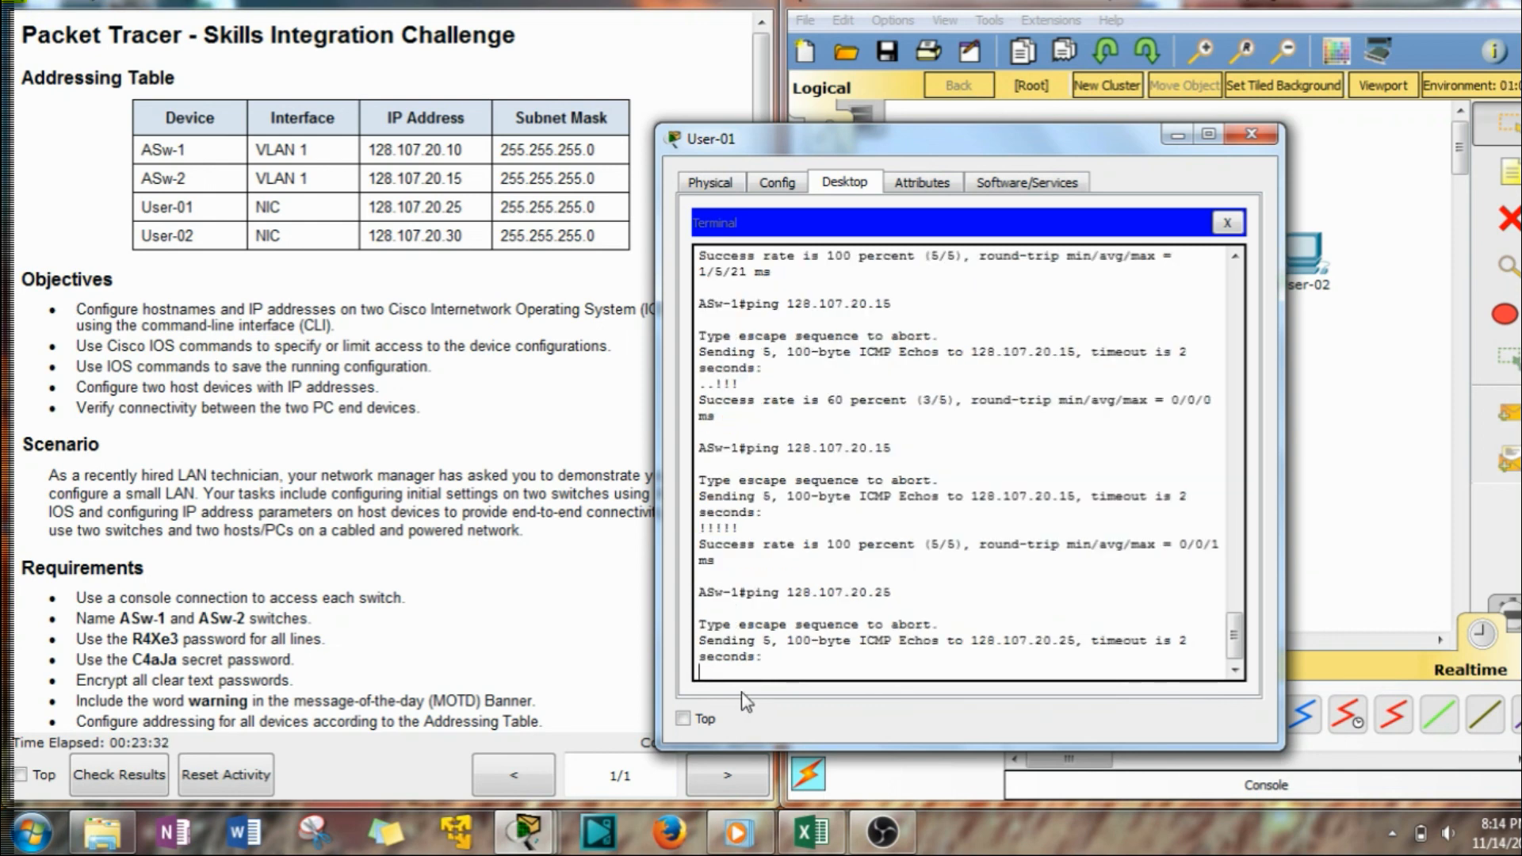
{"action": "key", "text": "Up"}
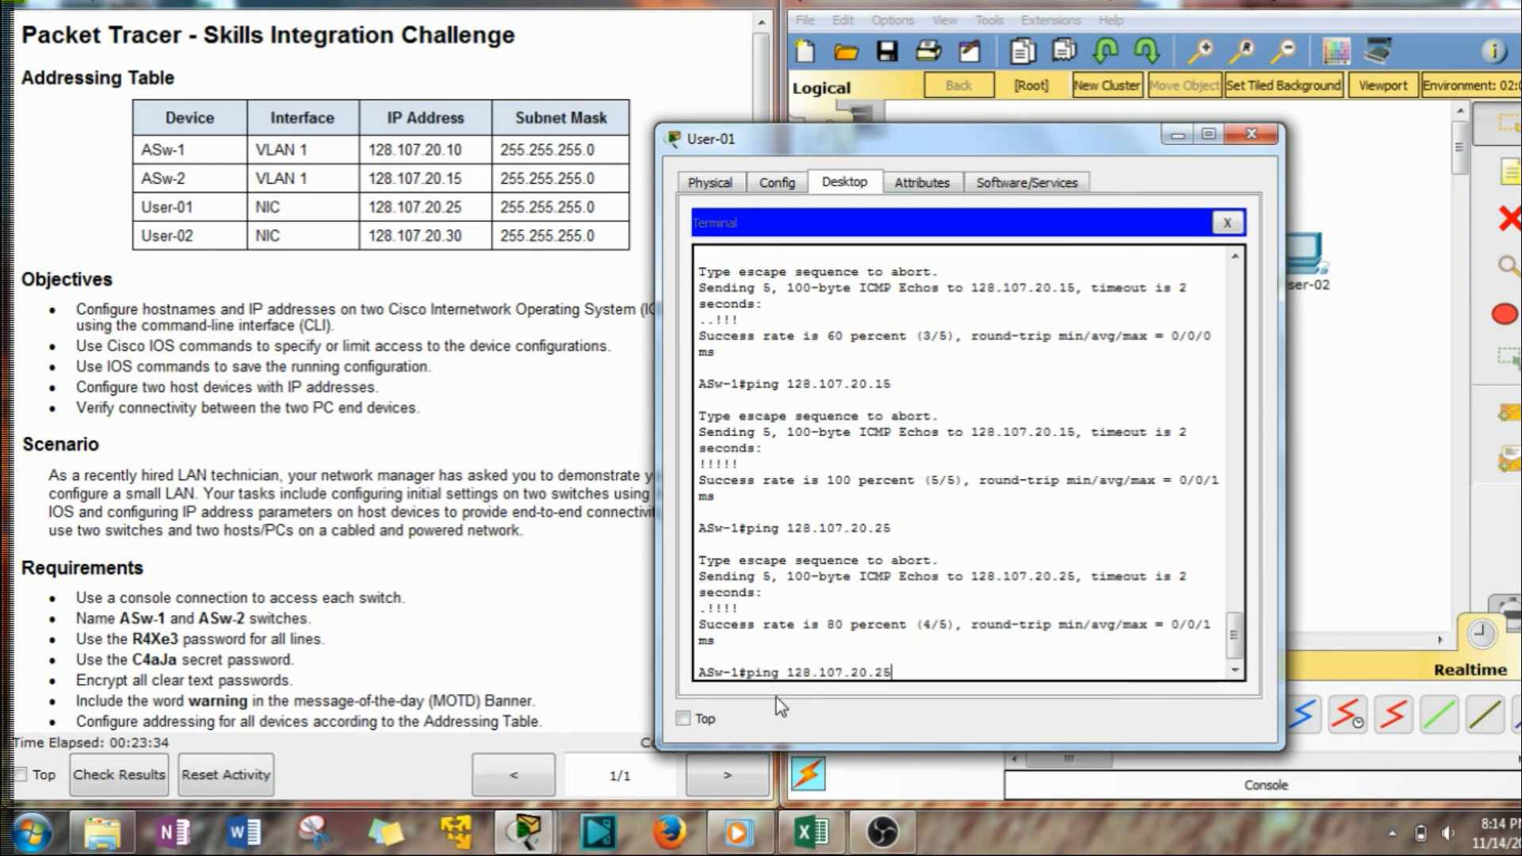
{"action": "key", "text": "BackSpace"}
{"action": "key", "text": "BackSpace"}
{"action": "type", "text": "30"}
{"action": "key", "text": "Return"}
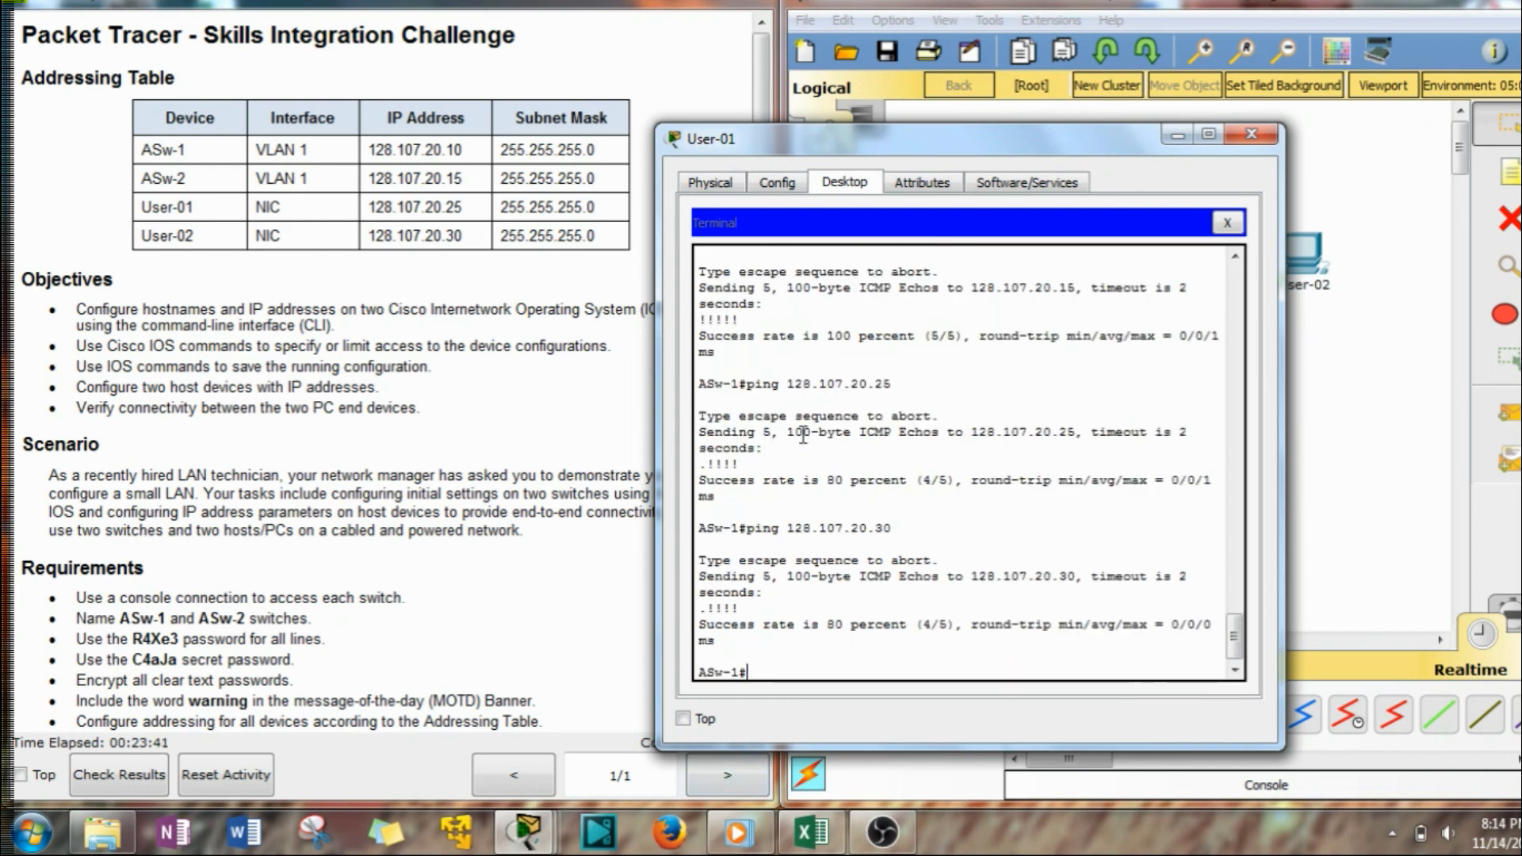
{"action": "left_click", "coordinate": [1250, 134]}
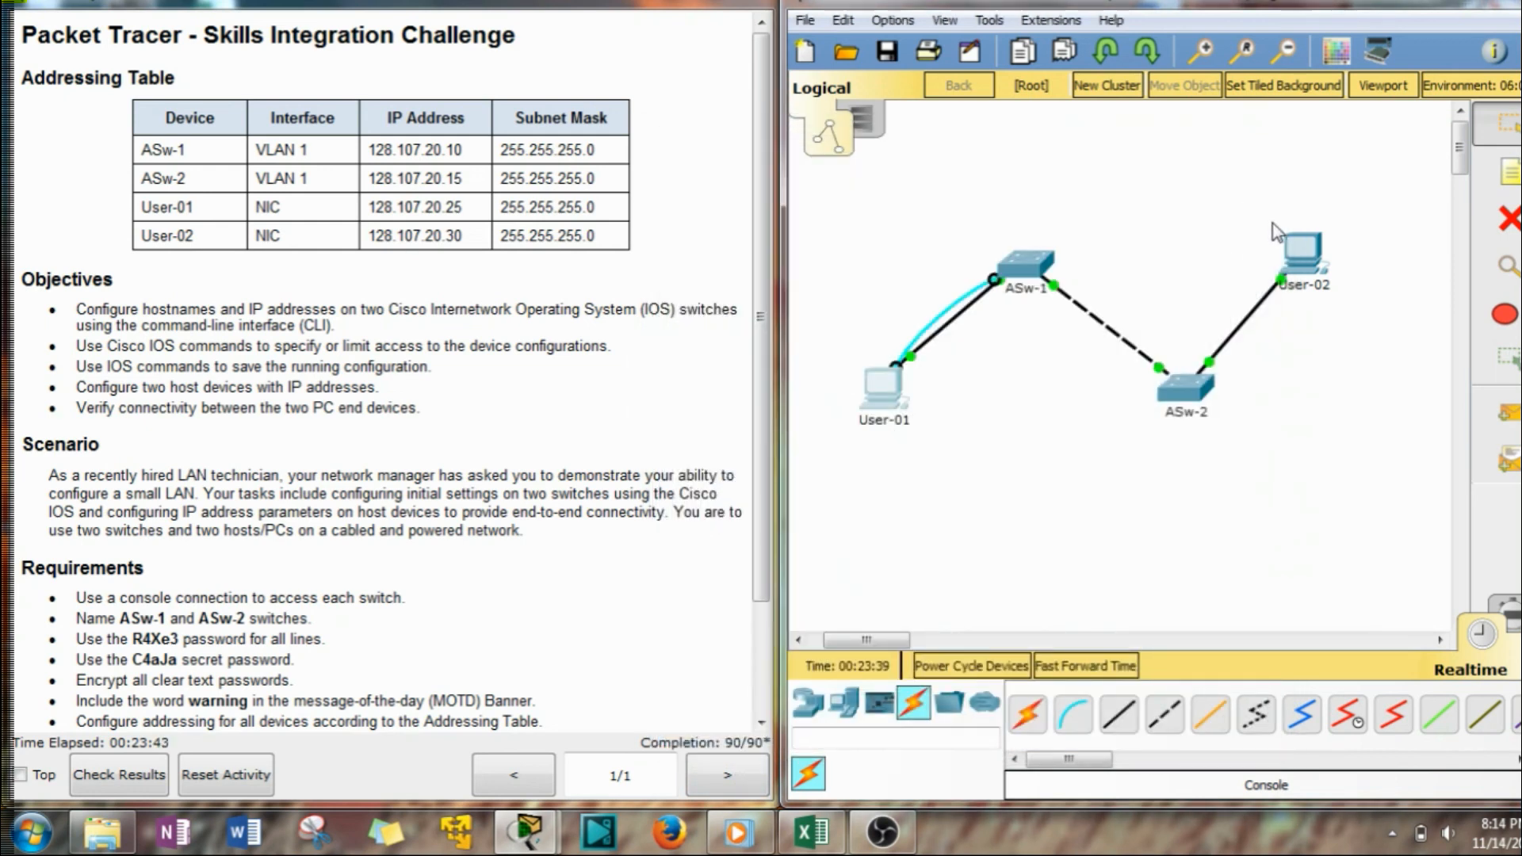